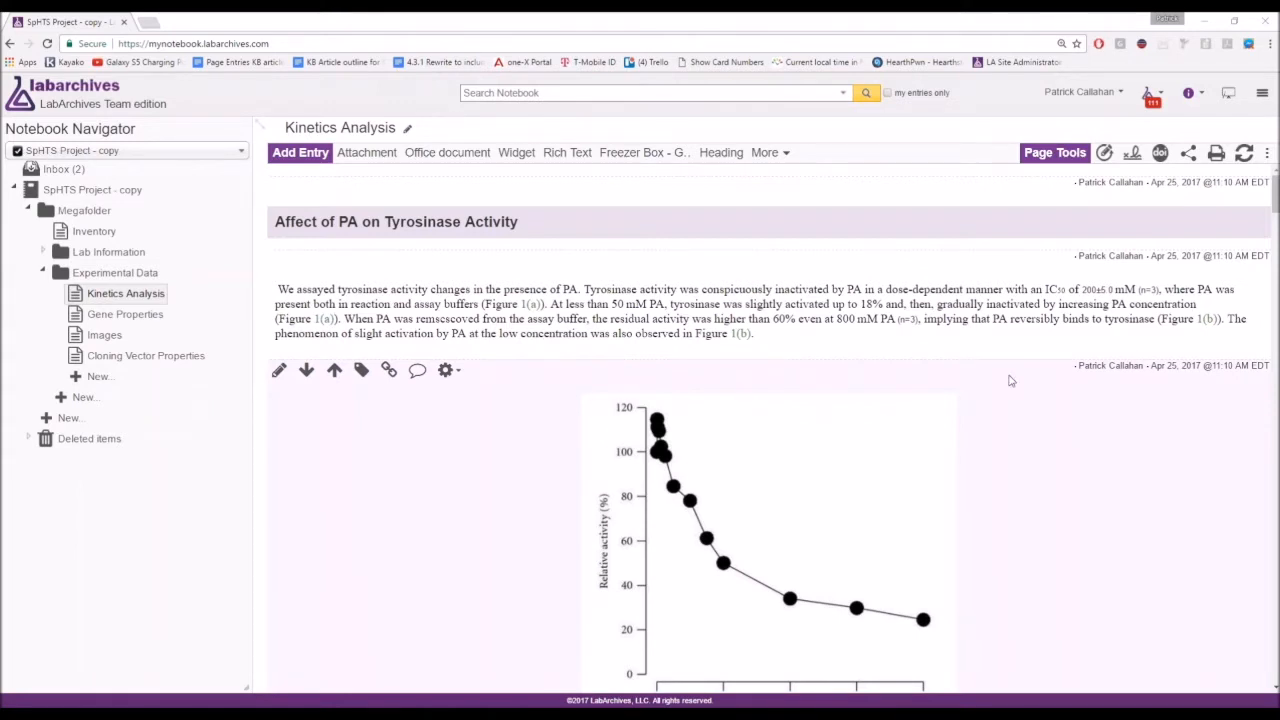
Scroll the Kinetics Analysis page past Figures 1–4 to the Spectrofluorimetry Studies section.
{"action": "mouse_move", "coordinate": [1008, 357]}
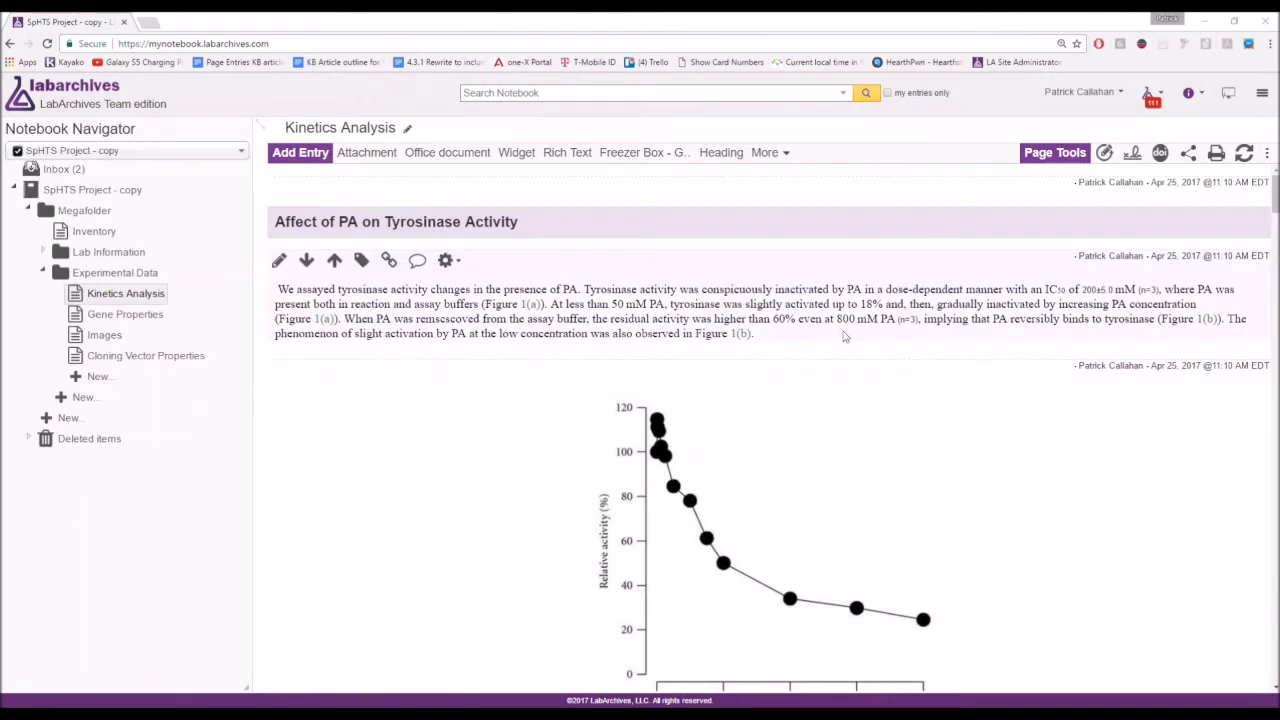
{"action": "scroll", "coordinate": [888, 303], "scroll_direction": "down", "scroll_amount": 3}
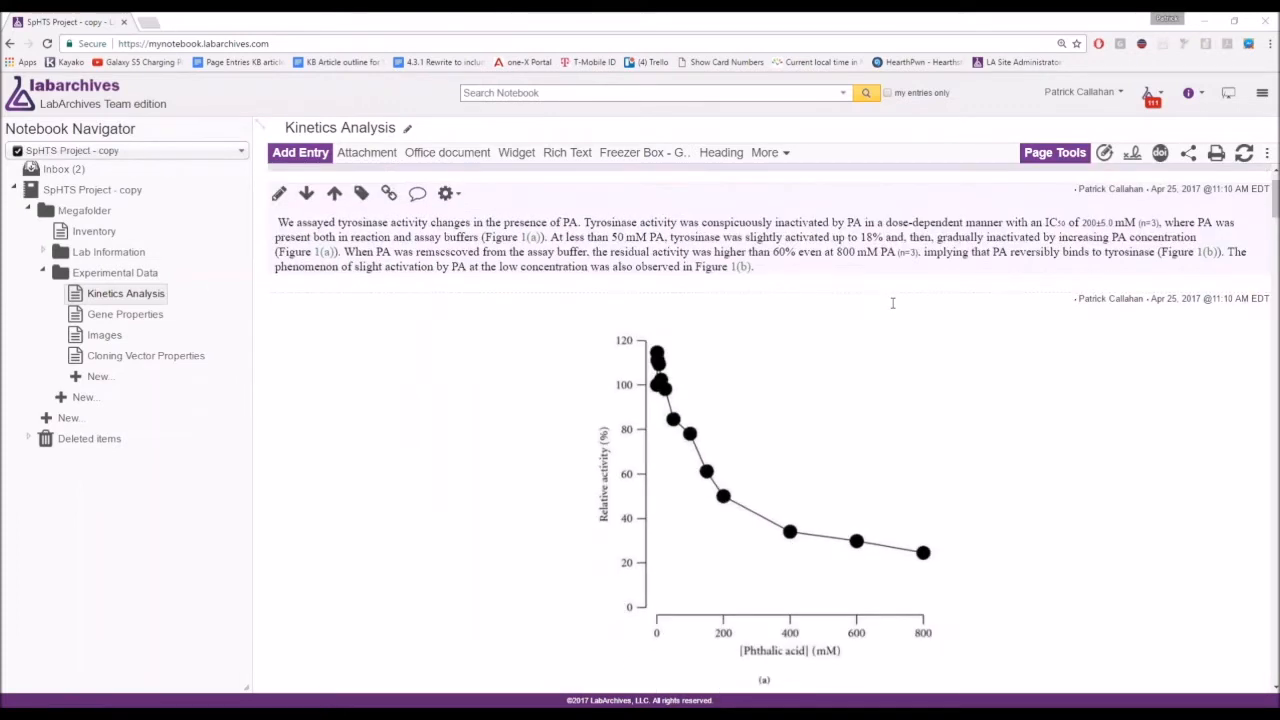
{"action": "scroll", "coordinate": [1010, 335], "scroll_direction": "down", "scroll_amount": 3}
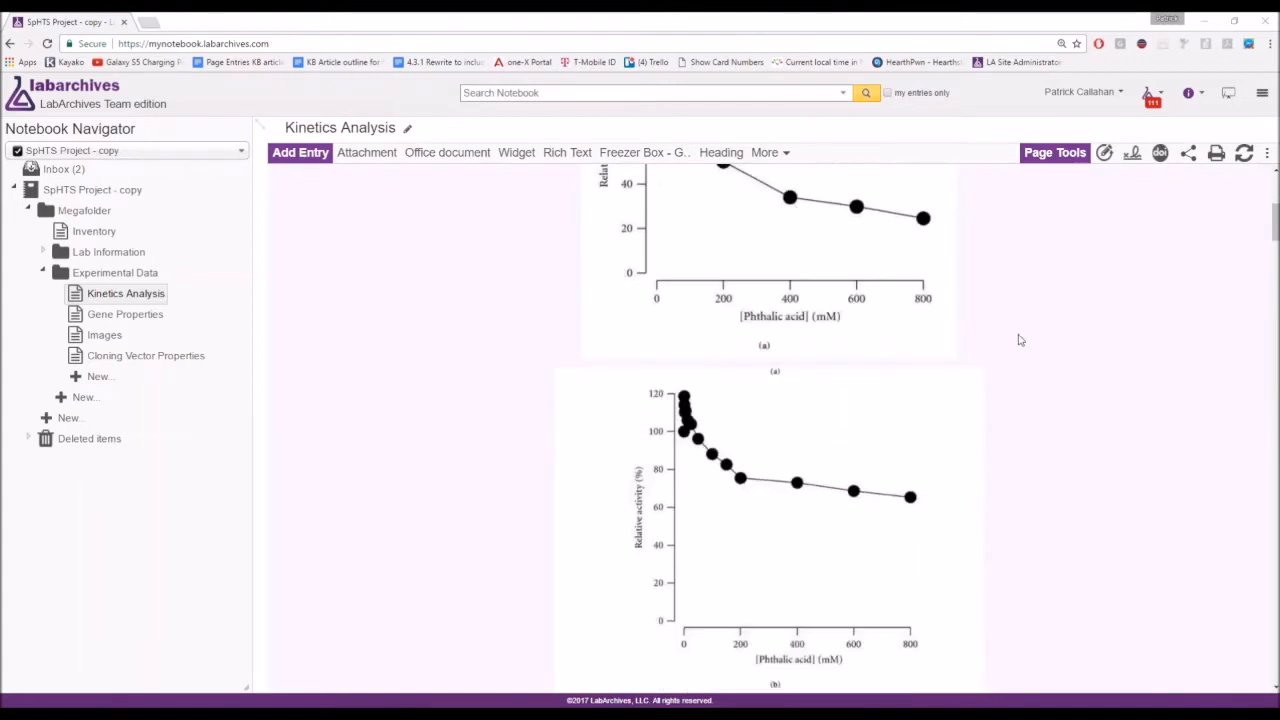
{"action": "scroll", "coordinate": [1012, 341], "scroll_direction": "down", "scroll_amount": 2}
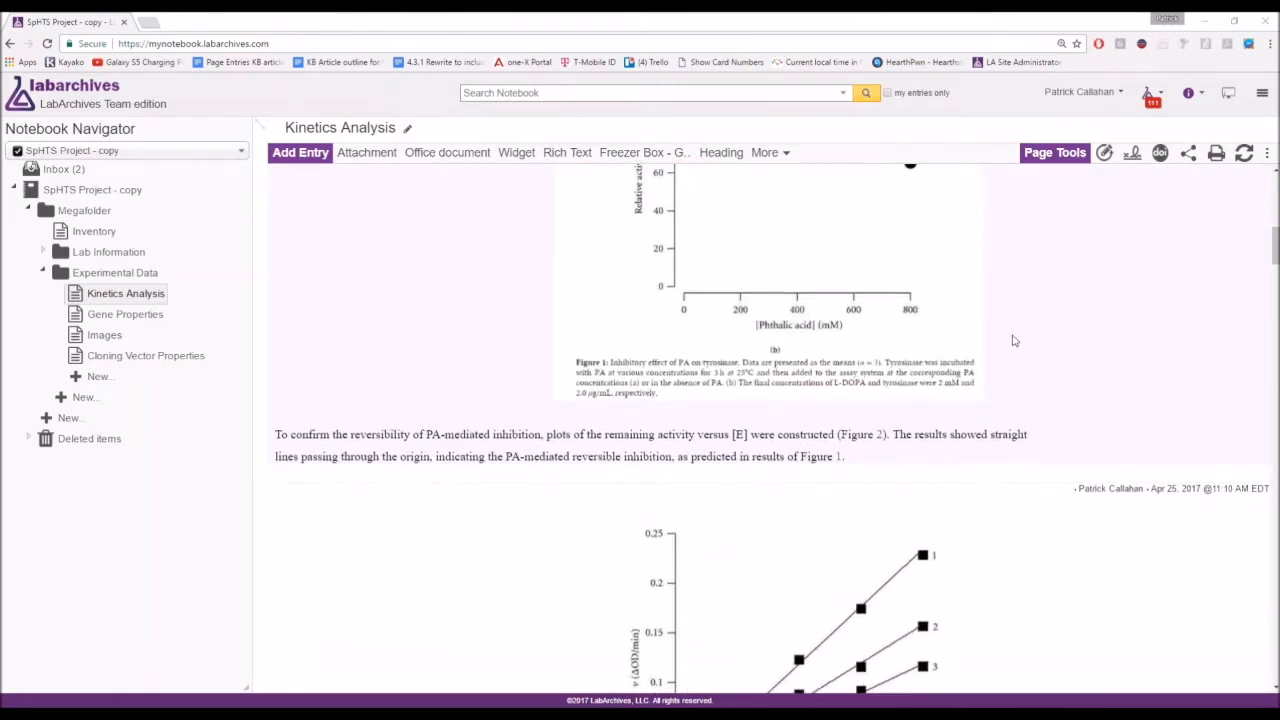
{"action": "scroll", "coordinate": [1074, 380], "scroll_direction": "down", "scroll_amount": 3}
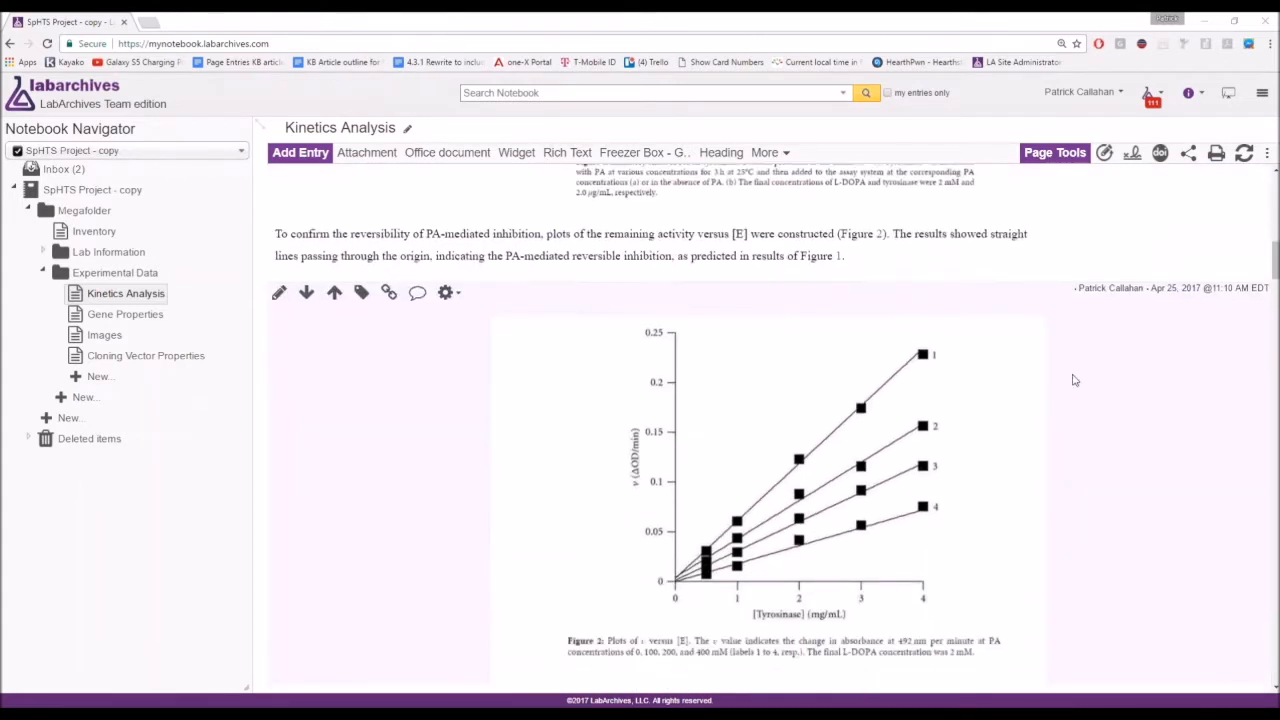
{"action": "scroll", "coordinate": [1074, 380], "scroll_direction": "down", "scroll_amount": 2}
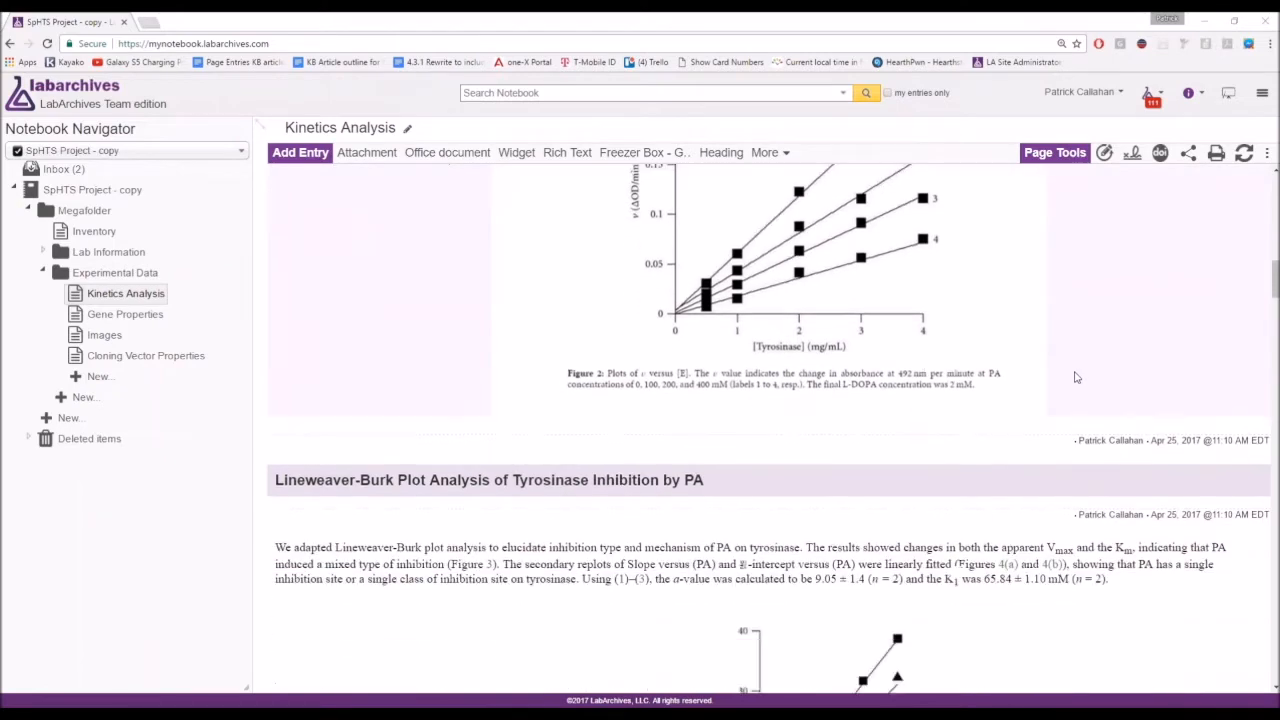
{"action": "scroll", "coordinate": [1105, 460], "scroll_direction": "down", "scroll_amount": 3}
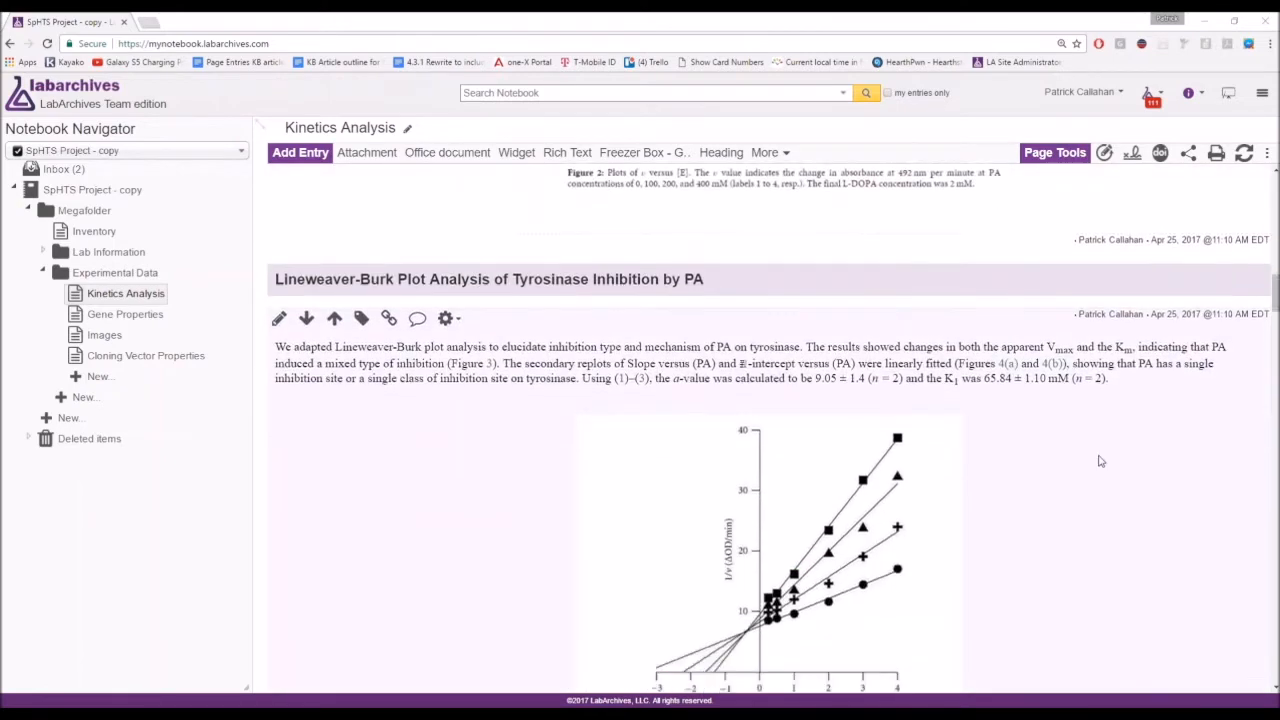
{"action": "scroll", "coordinate": [1099, 457], "scroll_direction": "down", "scroll_amount": 5}
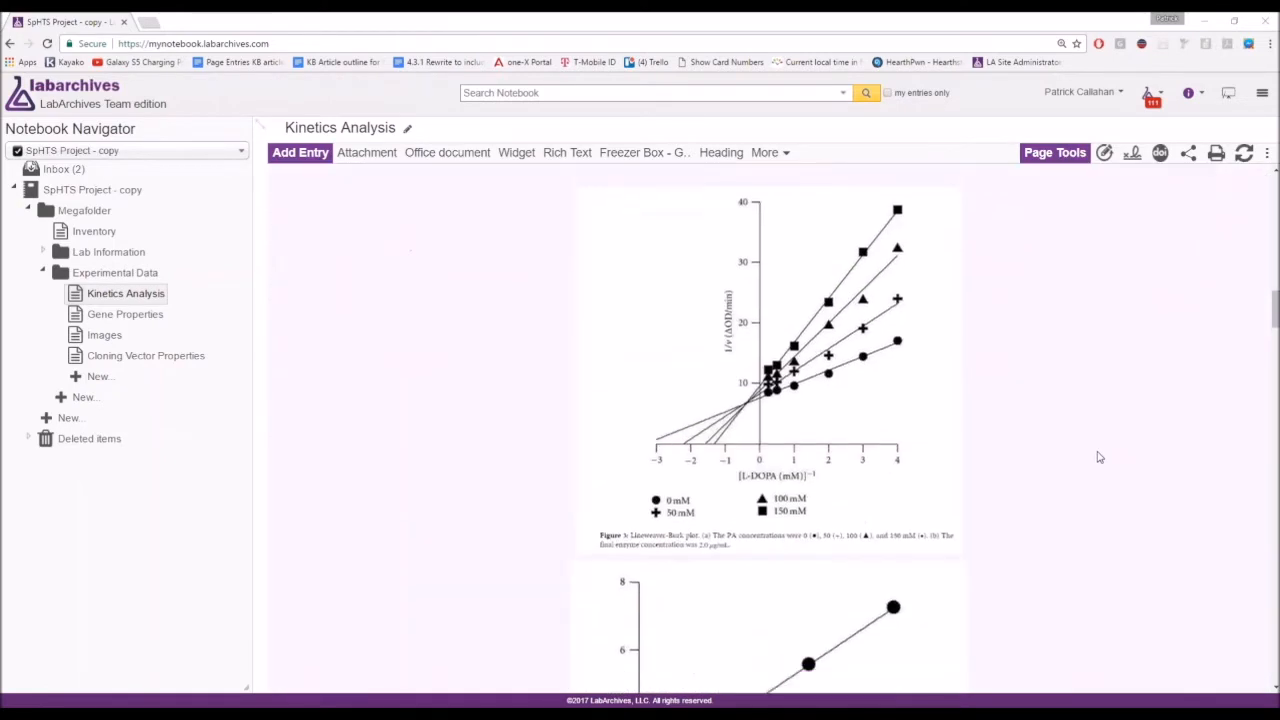
{"action": "scroll", "coordinate": [1095, 452], "scroll_direction": "down", "scroll_amount": 8}
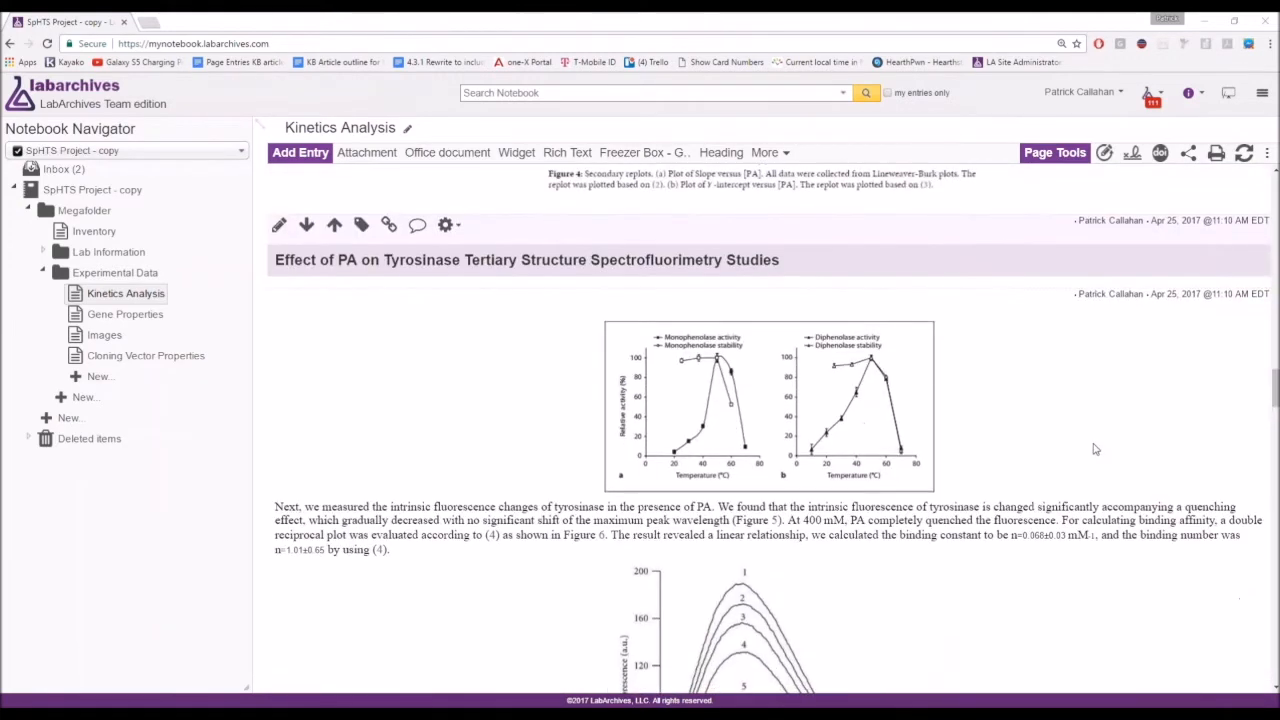
{"action": "scroll", "coordinate": [1094, 449], "scroll_direction": "down", "scroll_amount": 1}
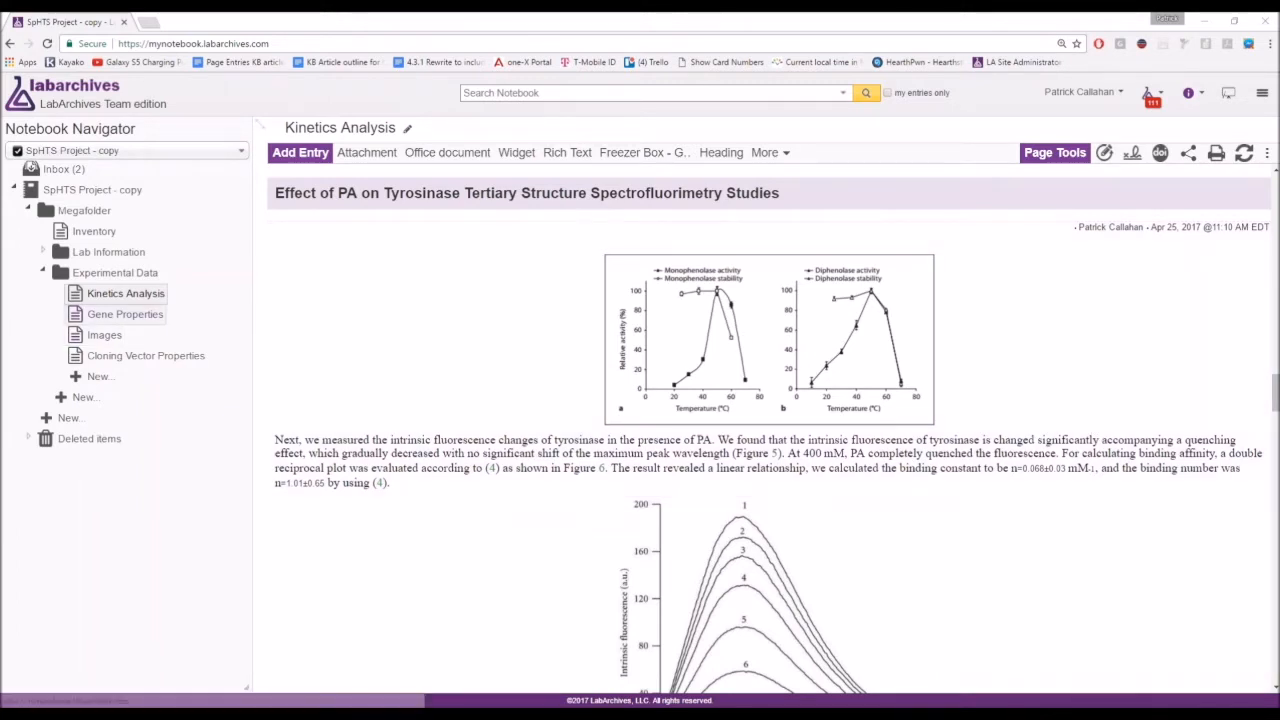
{"action": "key", "text": "ctrl"}
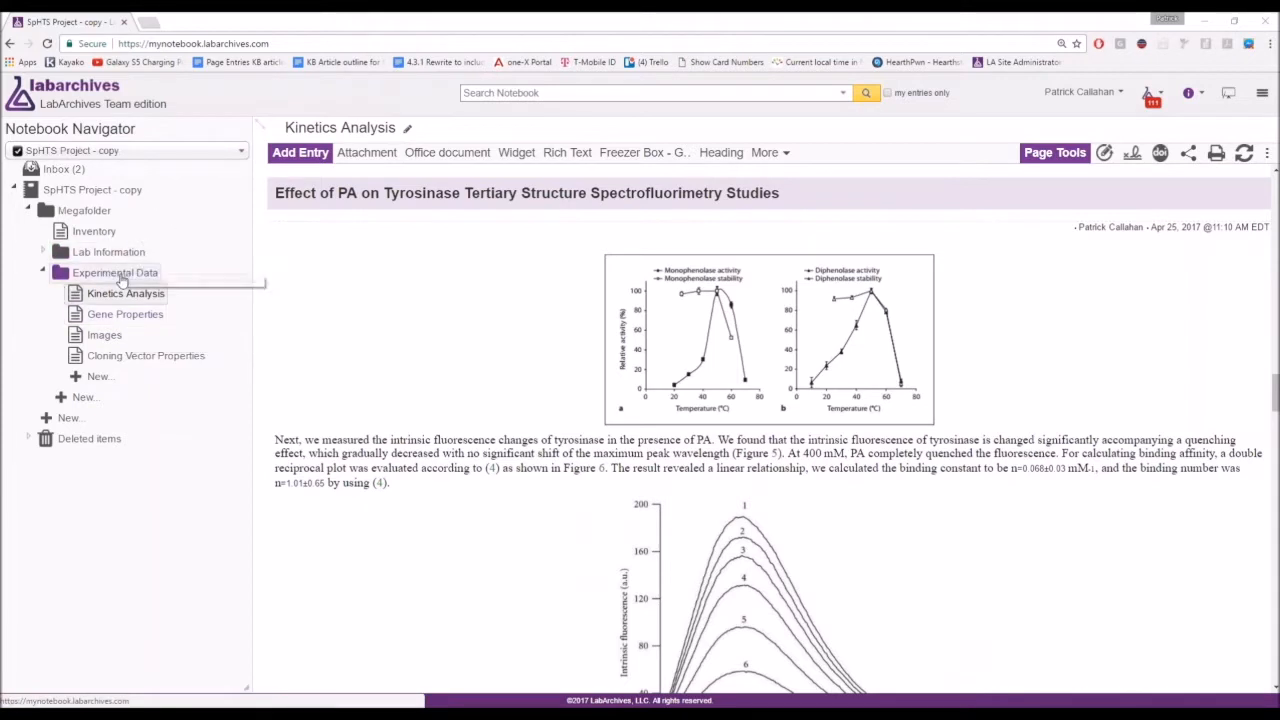
{"action": "key", "text": "ctrl"}
{"action": "left_click", "coordinate": [66, 211]}
{"action": "left_click", "coordinate": [86, 212]}
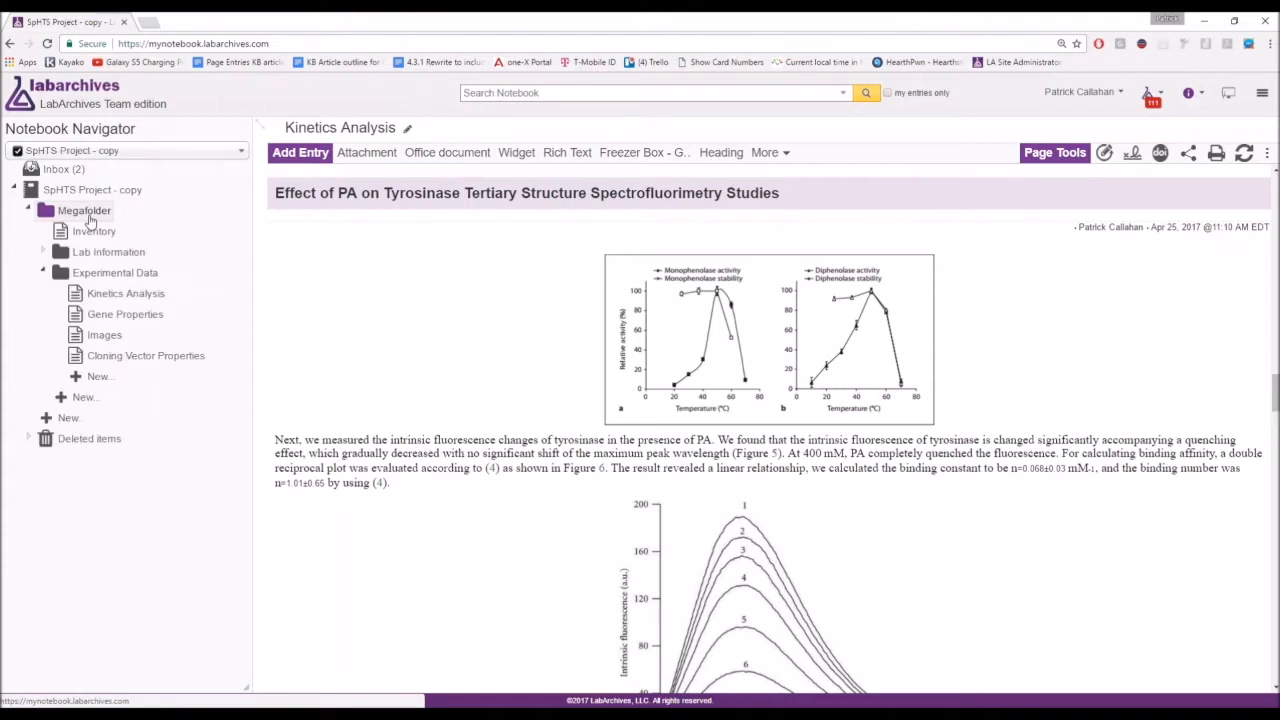
{"action": "left_click", "coordinate": [95, 253]}
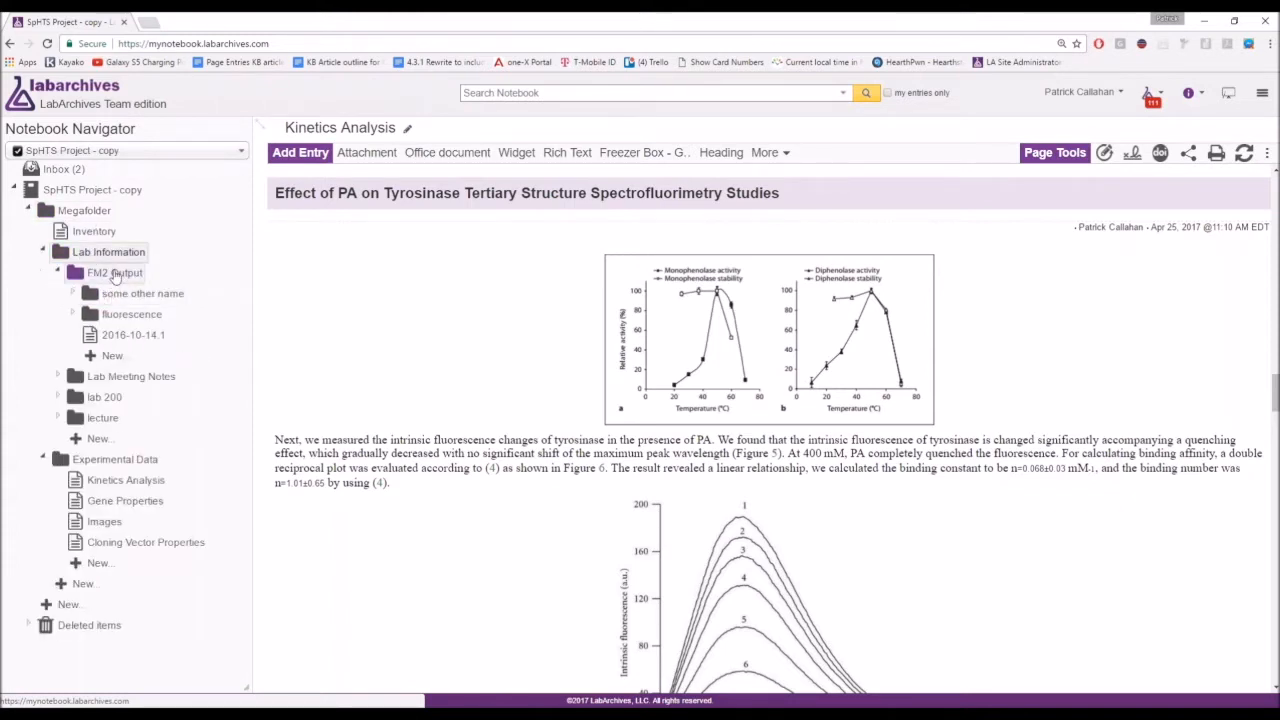
{"action": "left_click", "coordinate": [102, 397]}
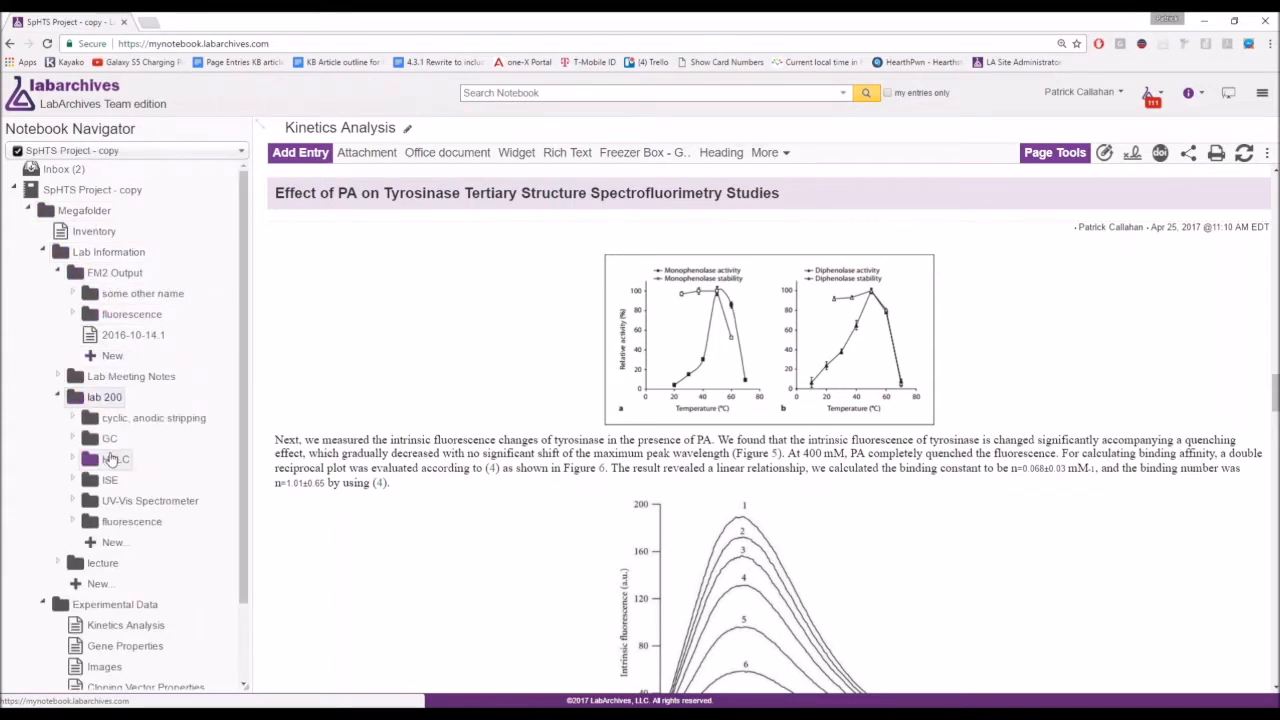
{"action": "left_click", "coordinate": [112, 458]}
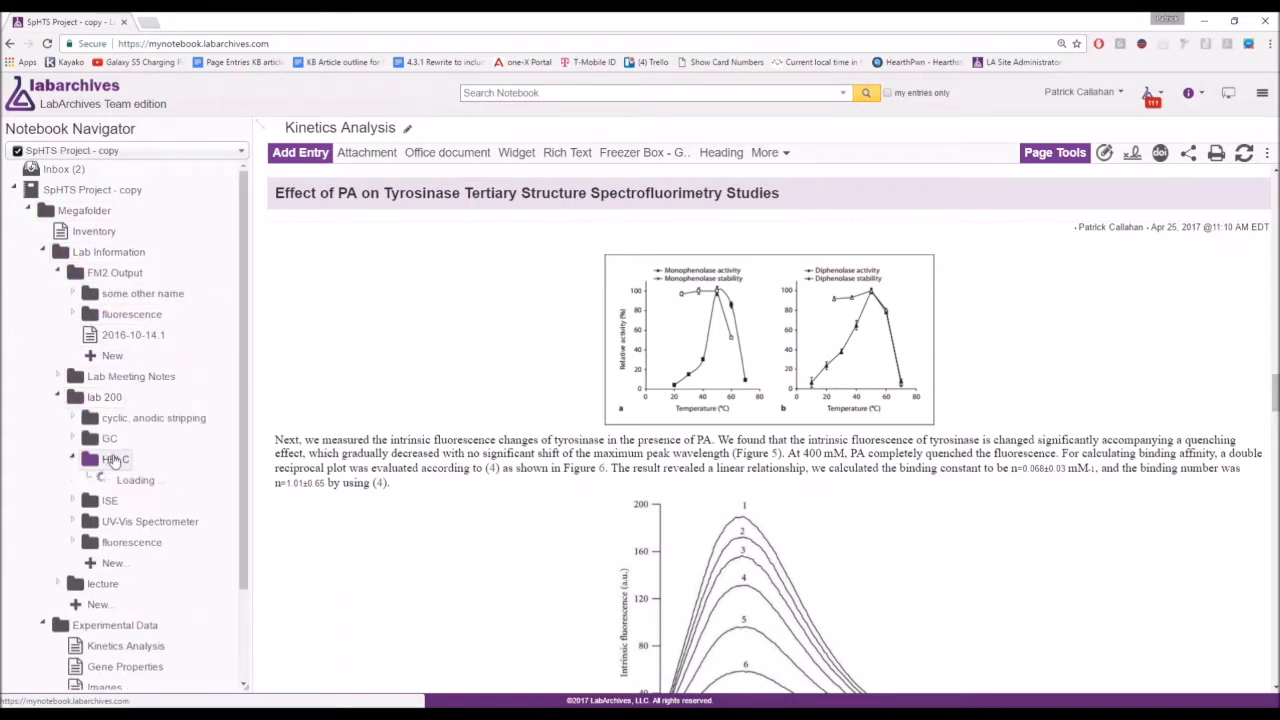
{"action": "left_click", "coordinate": [106, 252]}
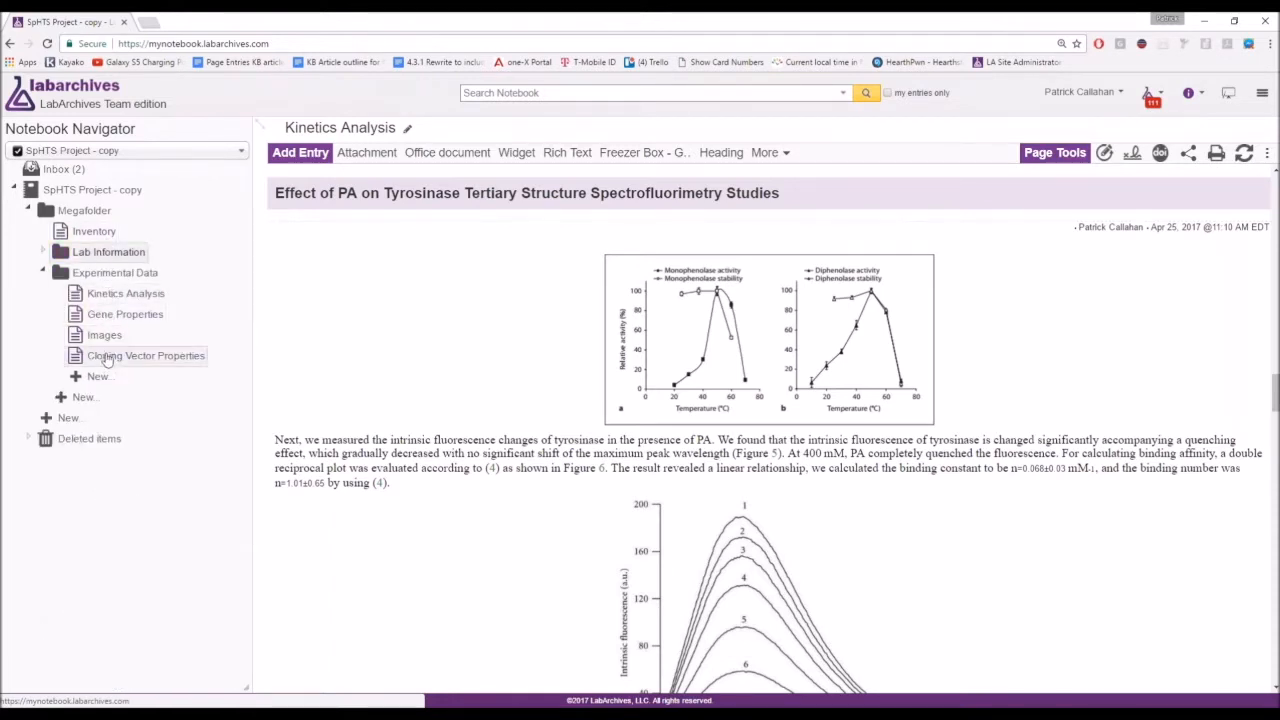
{"action": "left_click", "coordinate": [113, 300]}
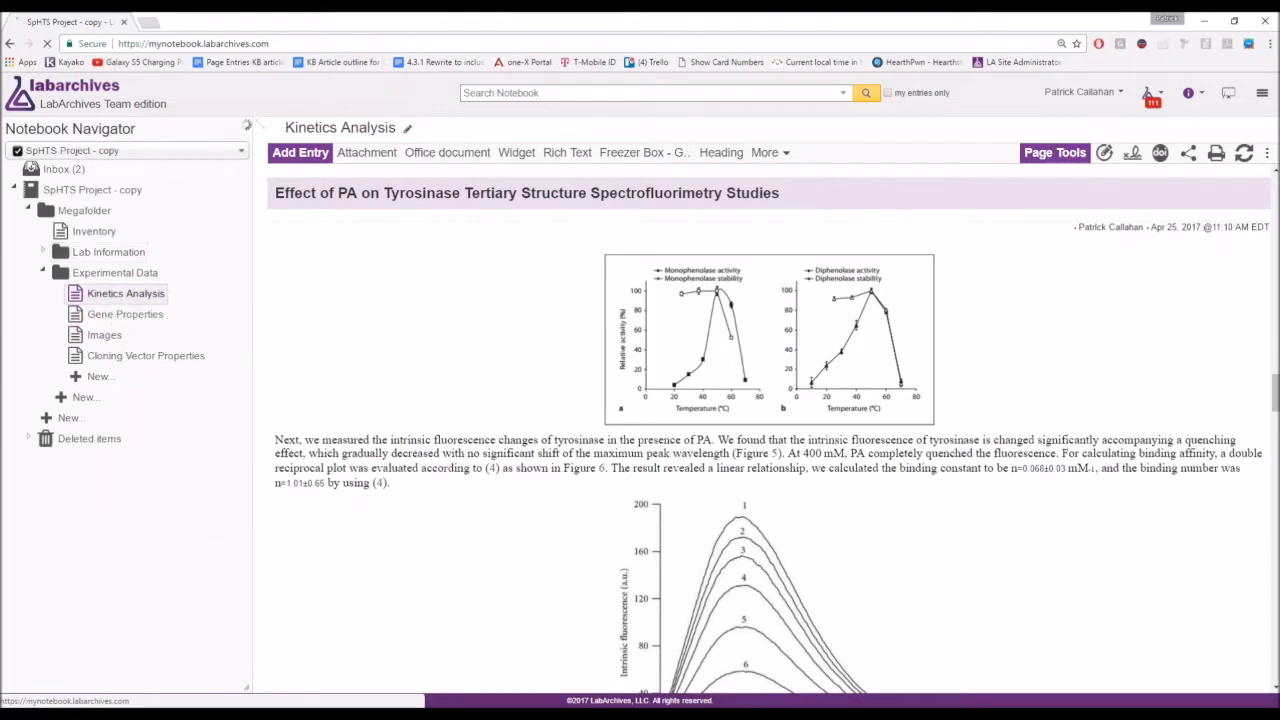
Go through the Gene Properties and Images pages to Cloning Vector Properties.
{"action": "left_click", "coordinate": [119, 318]}
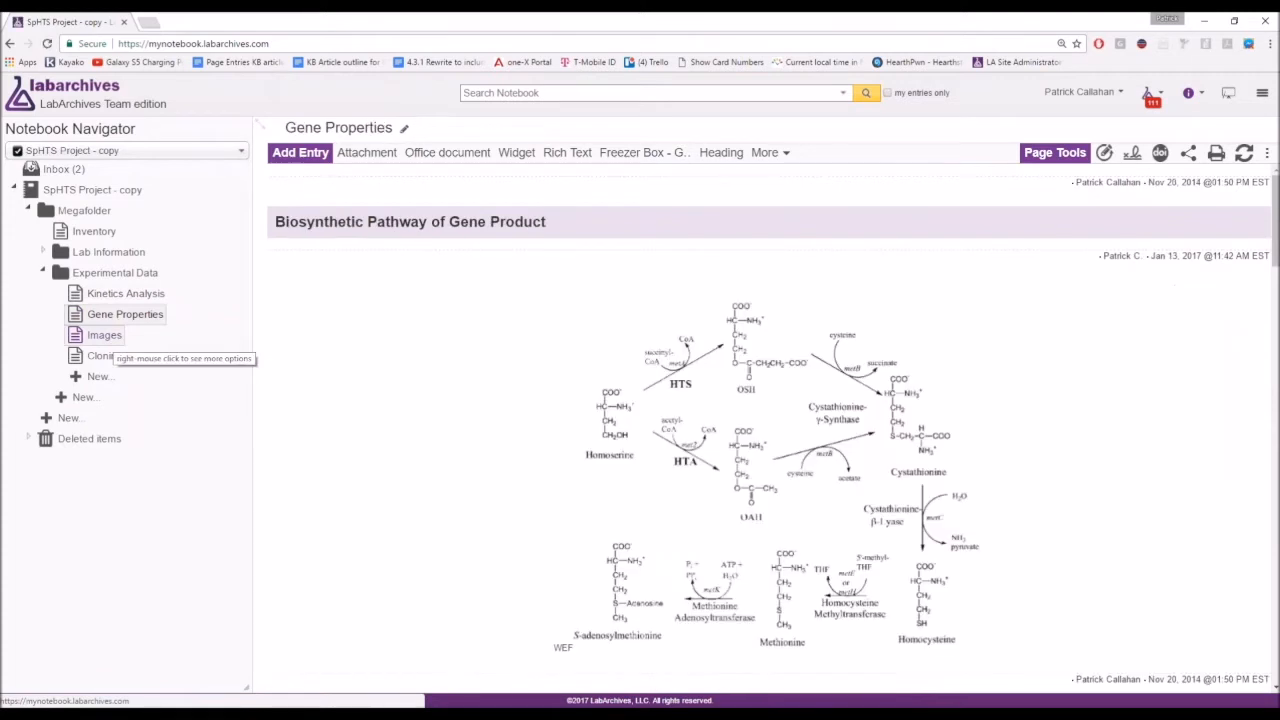
{"action": "left_click", "coordinate": [106, 337]}
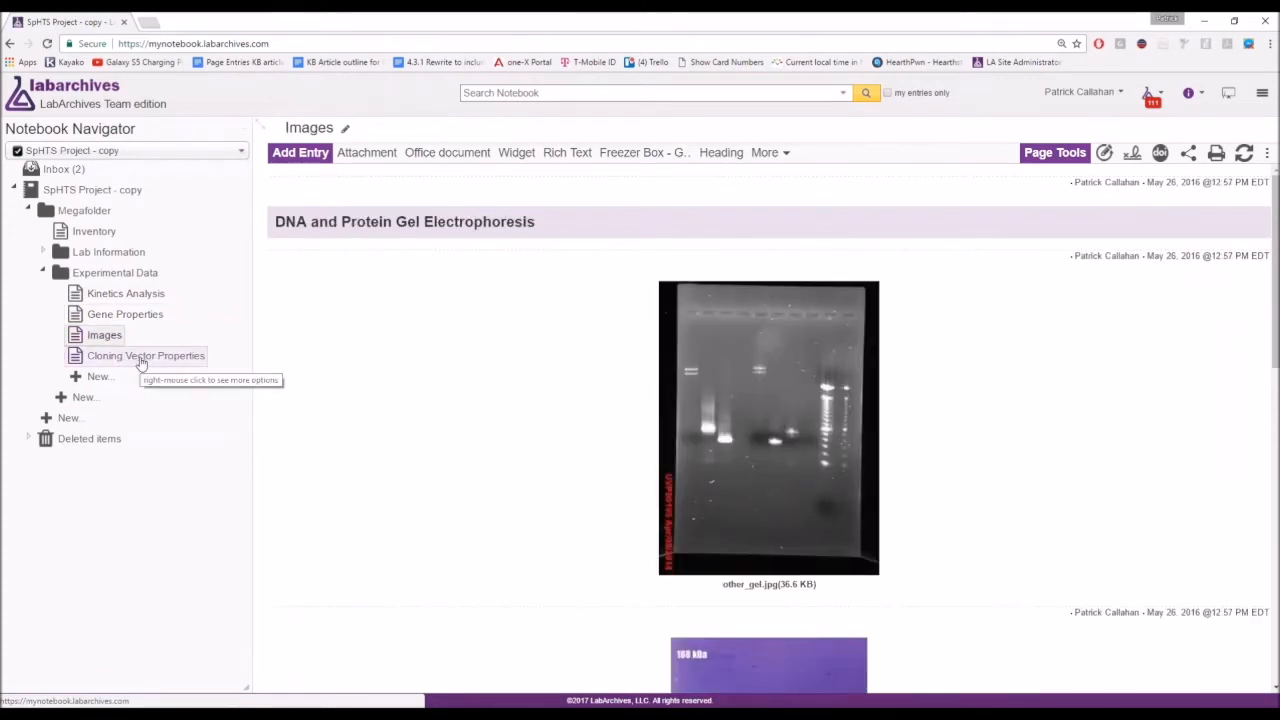
{"action": "left_click", "coordinate": [140, 358]}
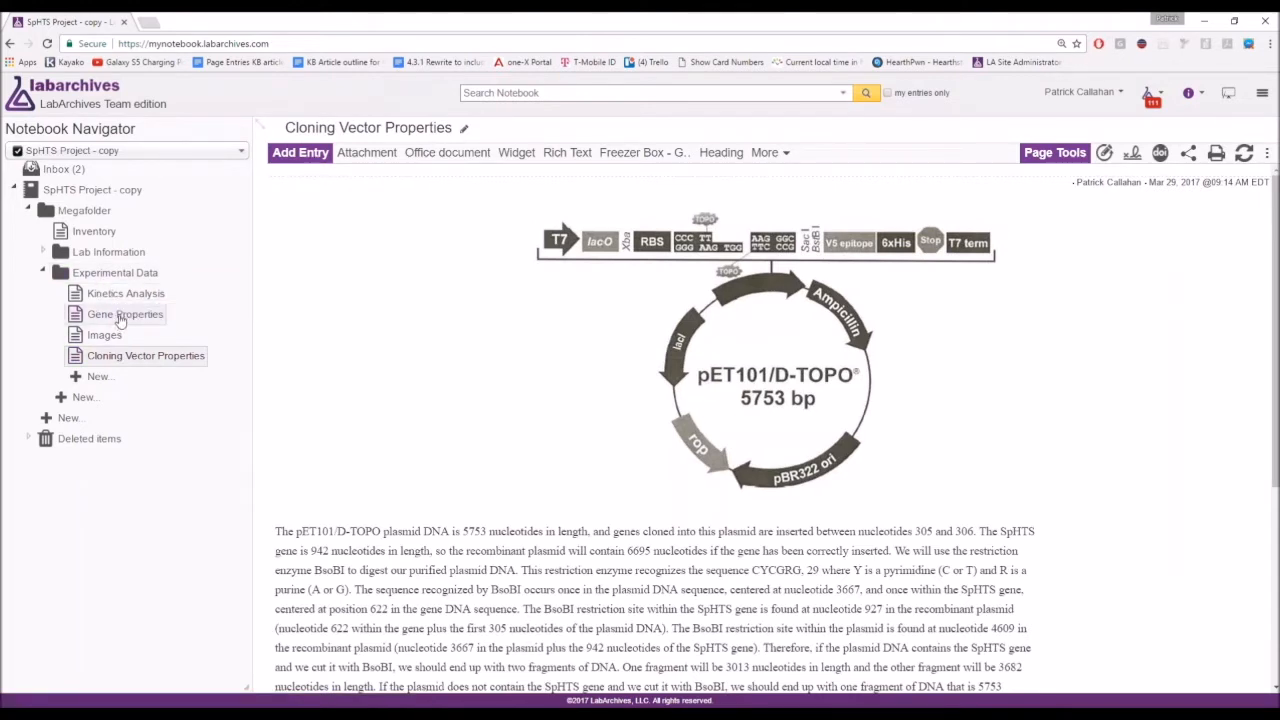
Move Gene Properties into Megafolder and view the Lab Information folder's options menu.
{"action": "left_click_drag", "start_coordinate": [120, 318], "coordinate": [76, 228]}
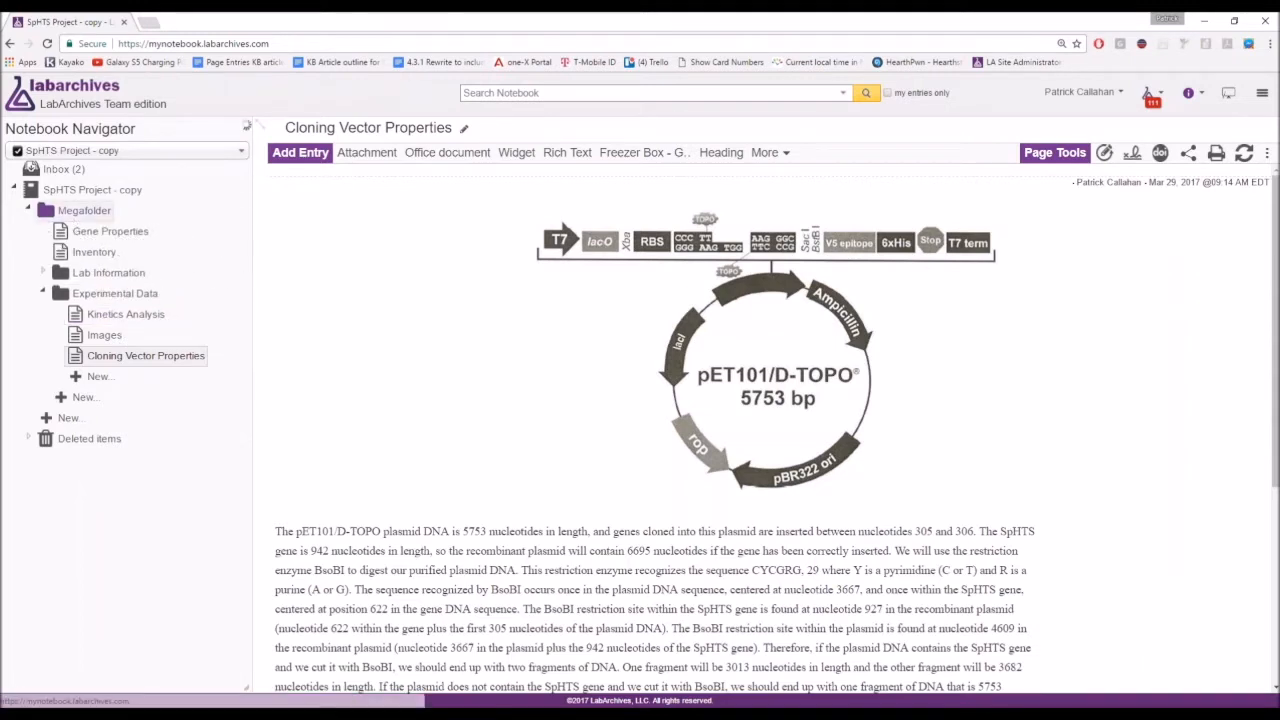
{"action": "right_click", "coordinate": [110, 276]}
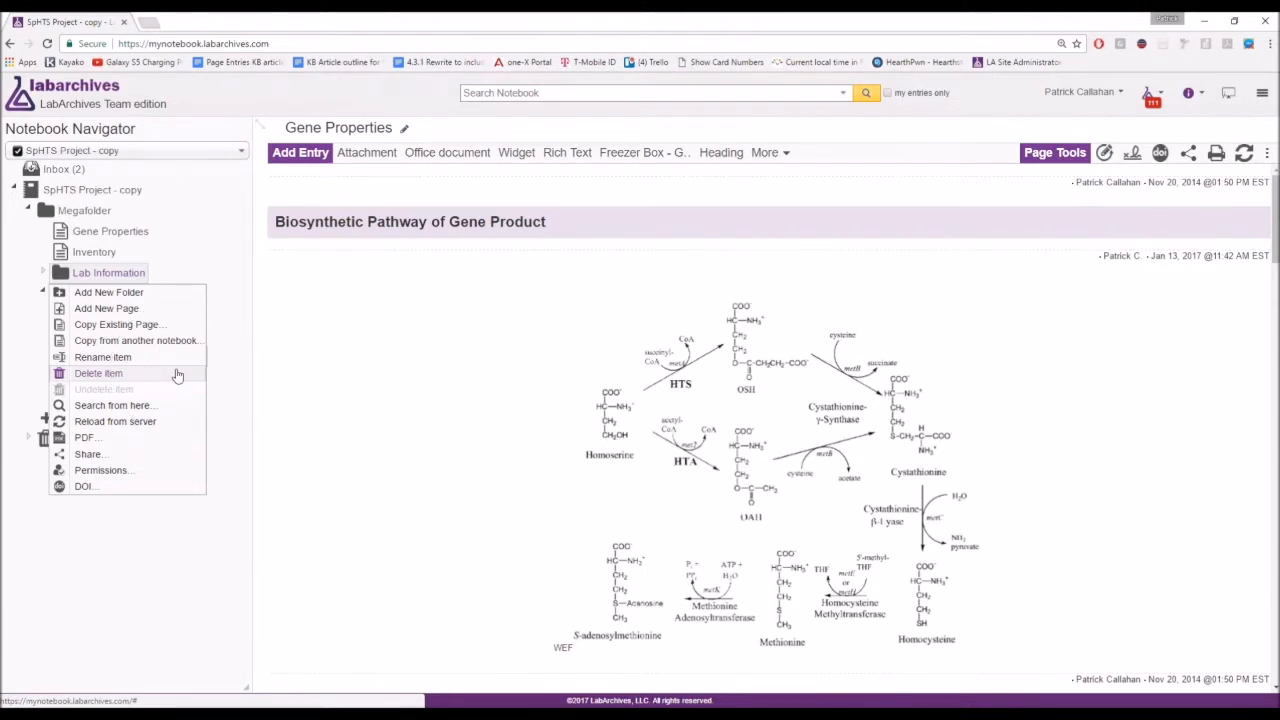
{"action": "left_click", "coordinate": [179, 131]}
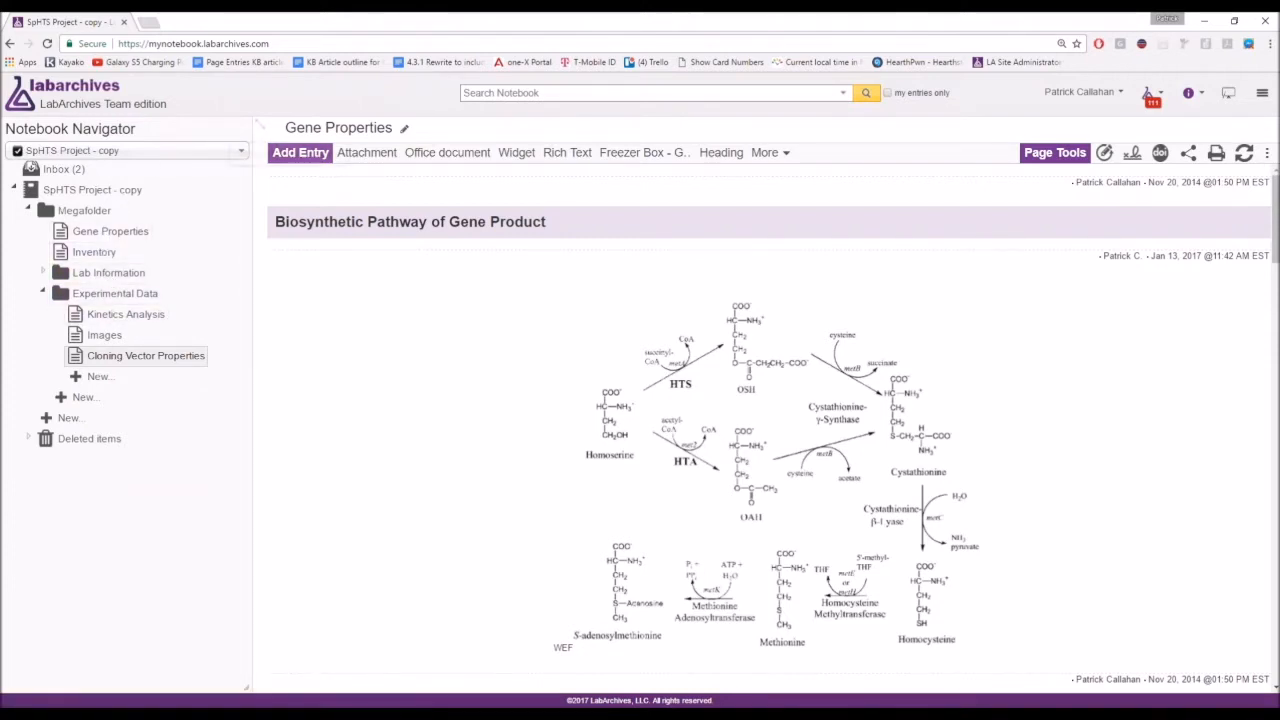
{"action": "left_click", "coordinate": [31, 158]}
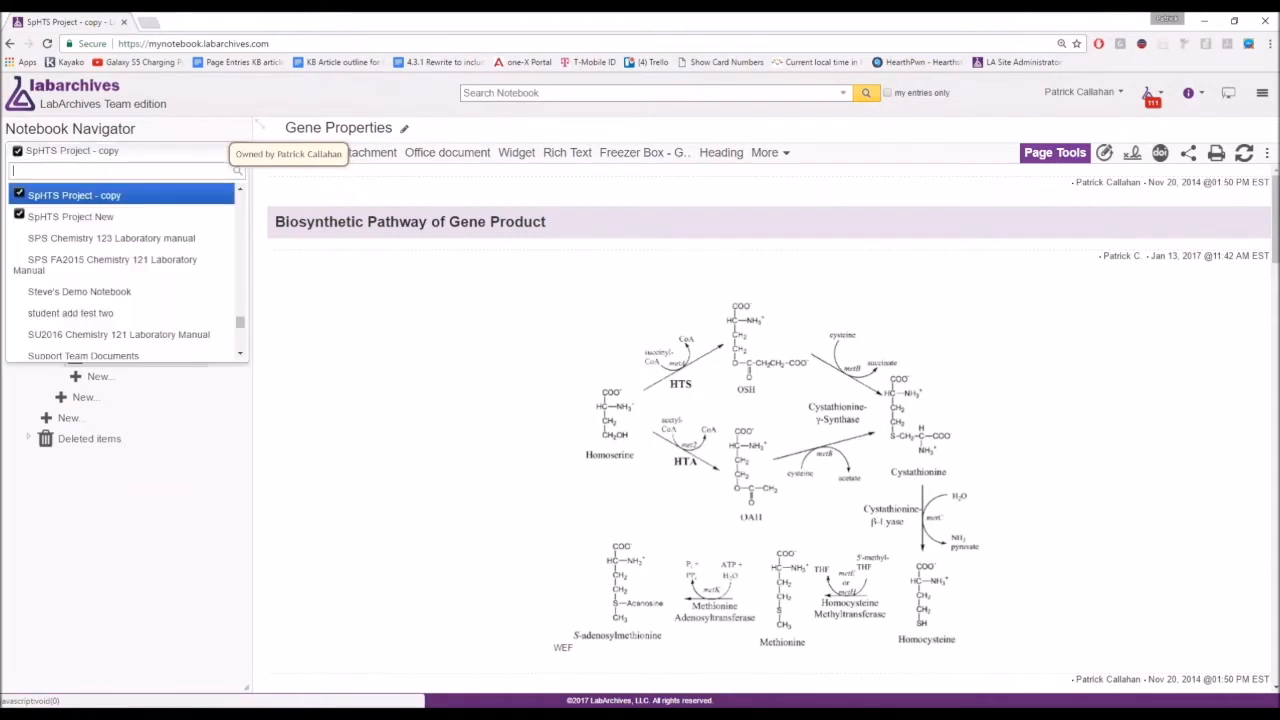
{"action": "left_click", "coordinate": [72, 151]}
{"action": "left_click", "coordinate": [31, 158]}
{"action": "left_click", "coordinate": [31, 158]}
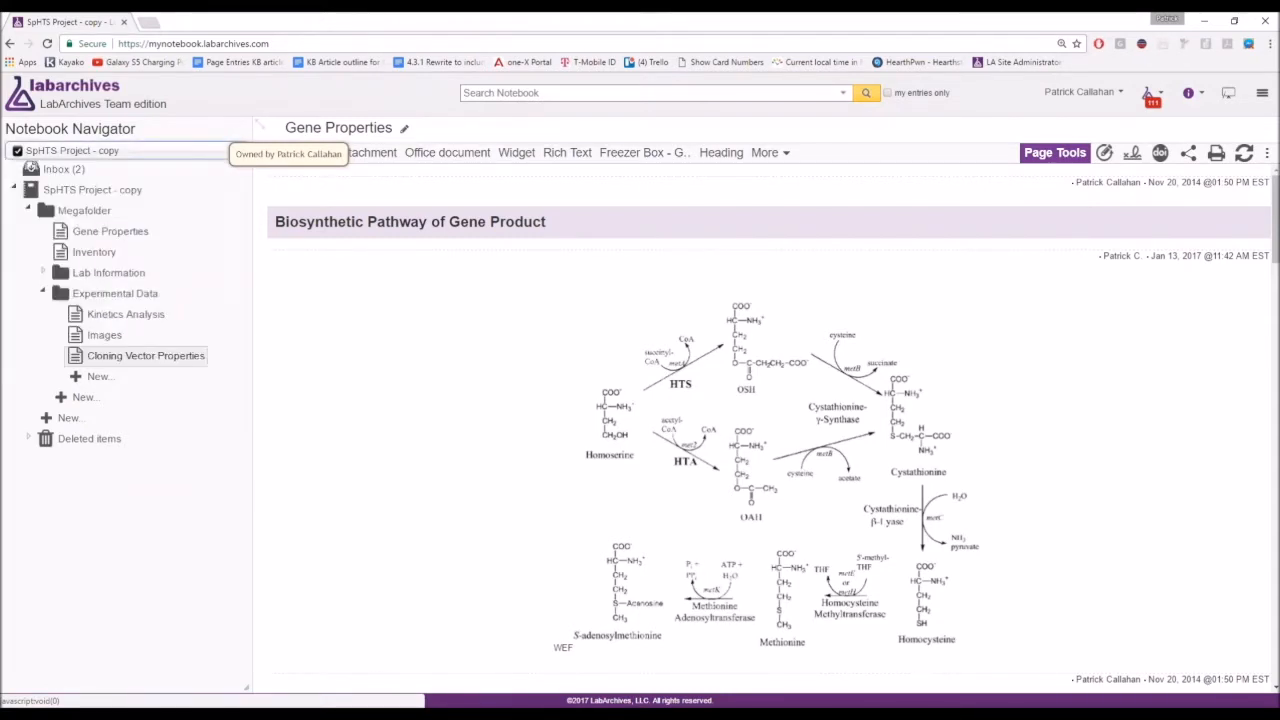
{"action": "left_click", "coordinate": [31, 155]}
{"action": "scroll", "coordinate": [144, 262], "scroll_direction": "up", "scroll_amount": 3}
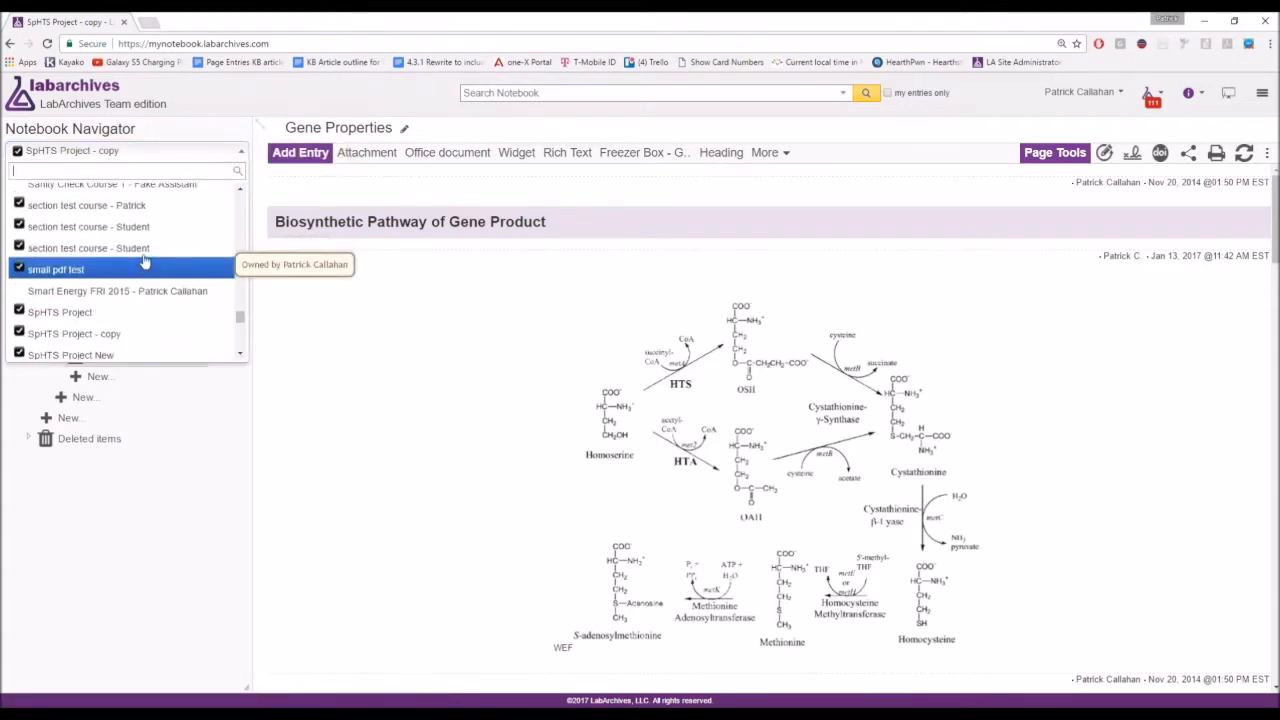
{"action": "scroll", "coordinate": [144, 260], "scroll_direction": "up", "scroll_amount": 3}
{"action": "scroll", "coordinate": [144, 260], "scroll_direction": "up", "scroll_amount": 4}
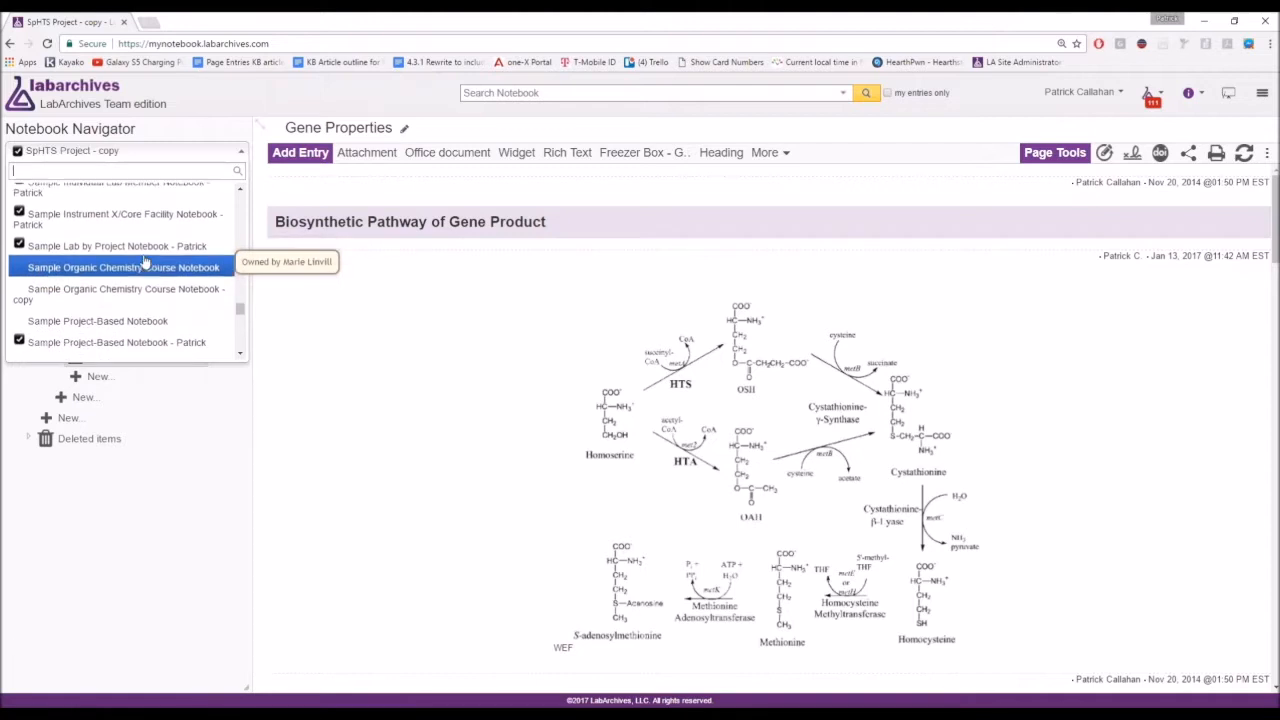
{"action": "scroll", "coordinate": [130, 247], "scroll_direction": "up", "scroll_amount": 5}
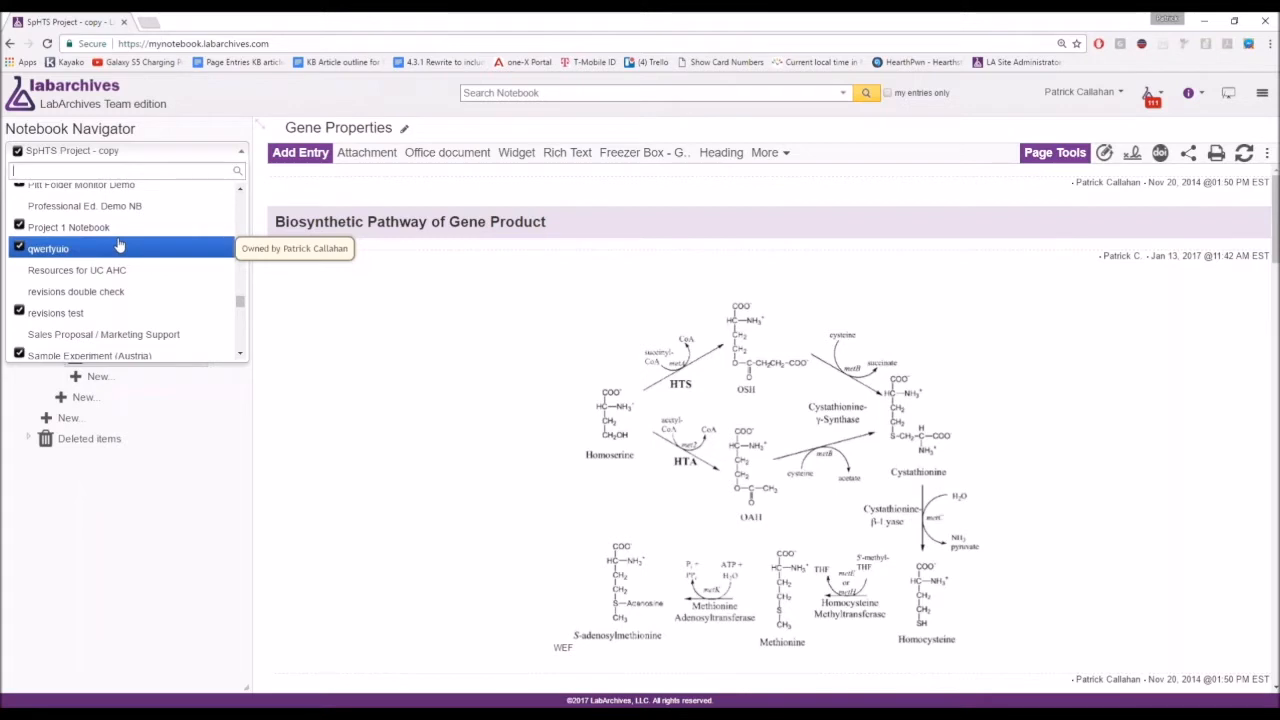
{"action": "scroll", "coordinate": [118, 246], "scroll_direction": "up", "scroll_amount": 1}
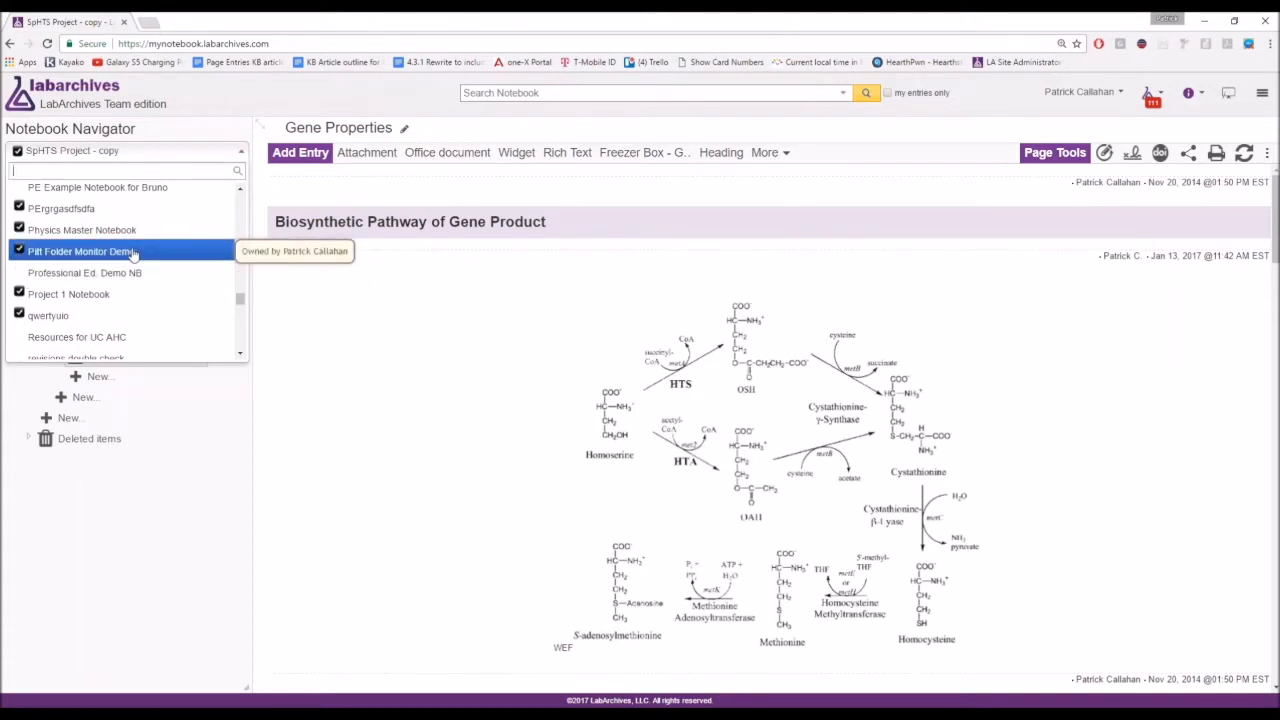
{"action": "type", "text": "sphts"}
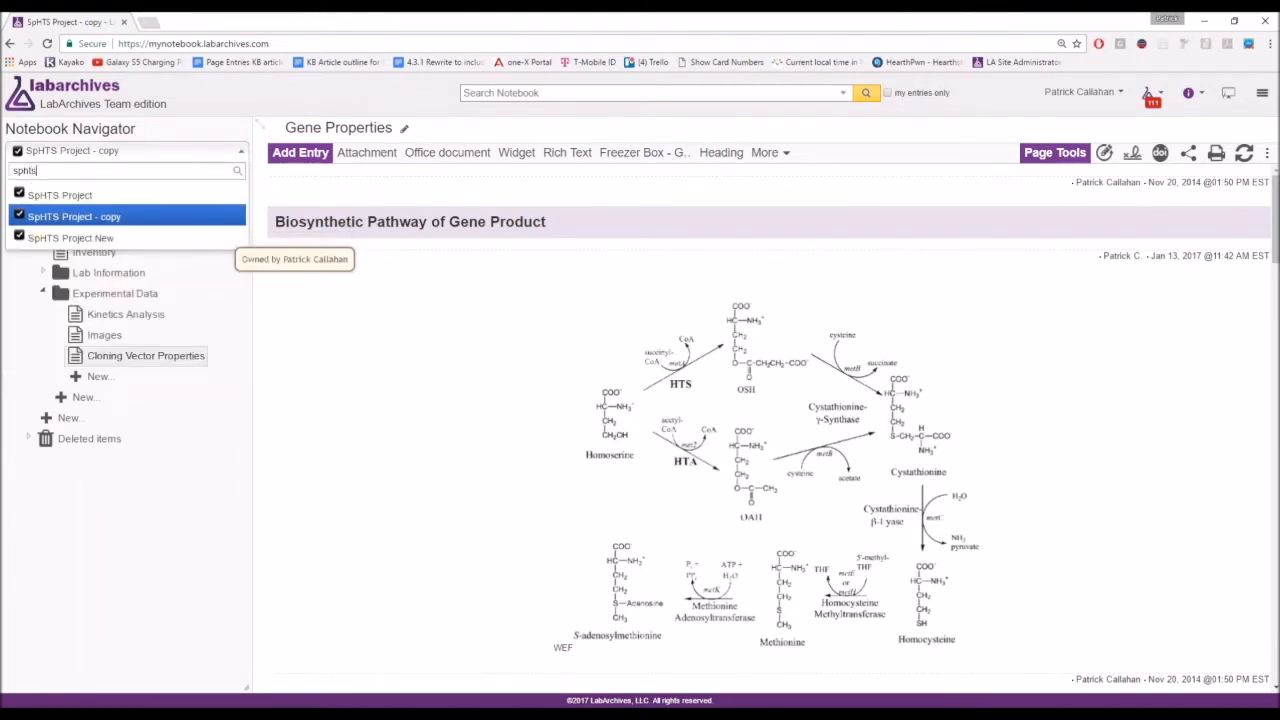
{"action": "key", "text": "BackSpace"}
{"action": "key", "text": "BackSpace"}
{"action": "key", "text": "BackSpace"}
{"action": "key", "text": "BackSpace"}
{"action": "key", "text": "BackSpace"}
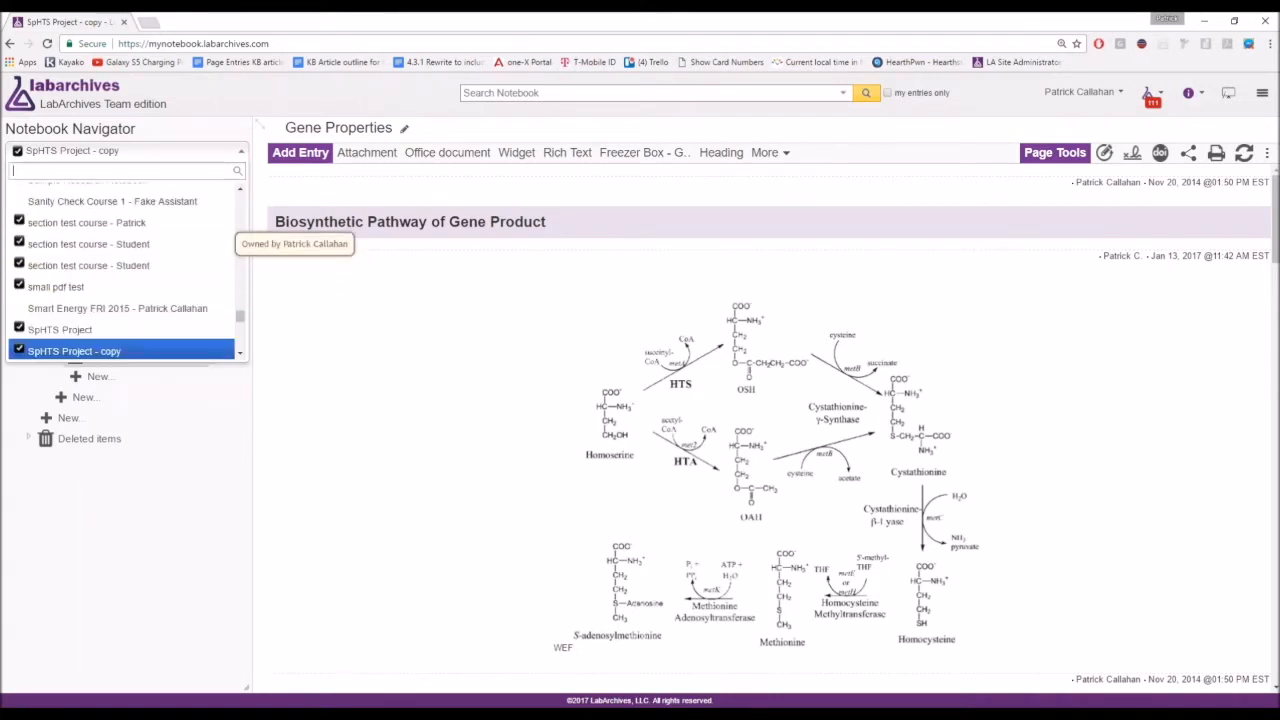
{"action": "scroll", "coordinate": [125, 266], "scroll_direction": "down", "scroll_amount": 8}
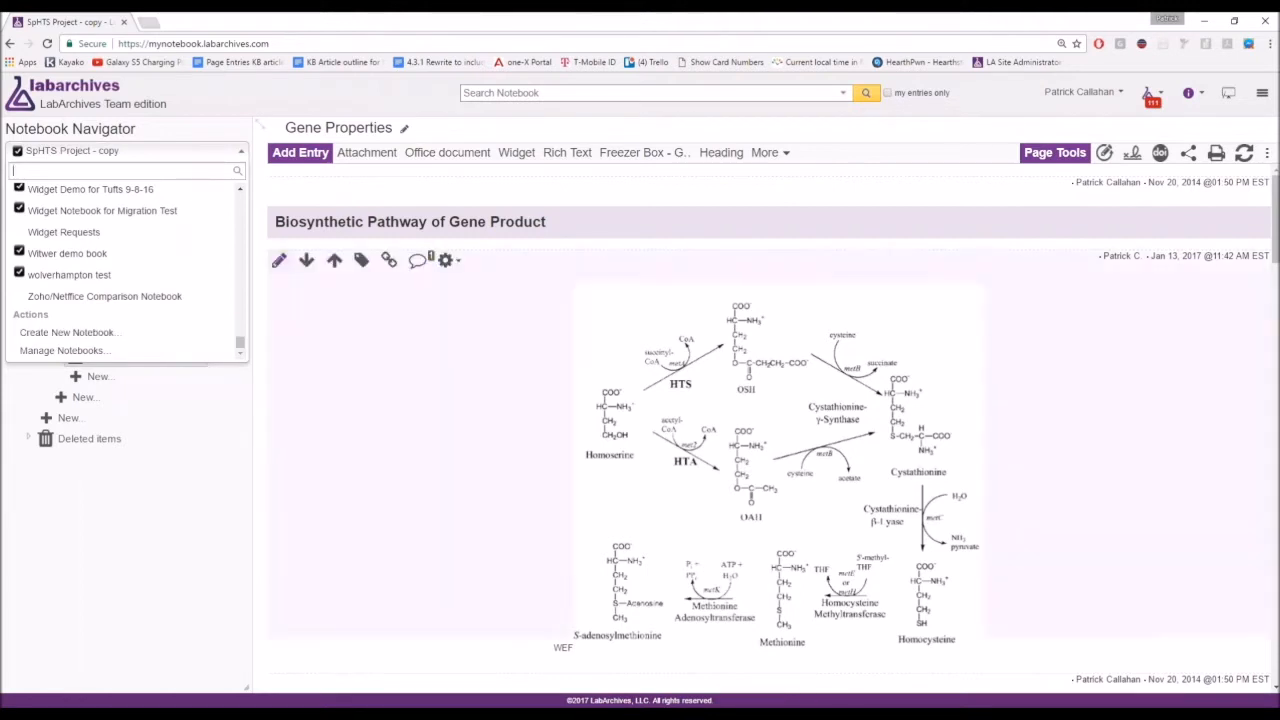
{"action": "left_click", "coordinate": [541, 92]}
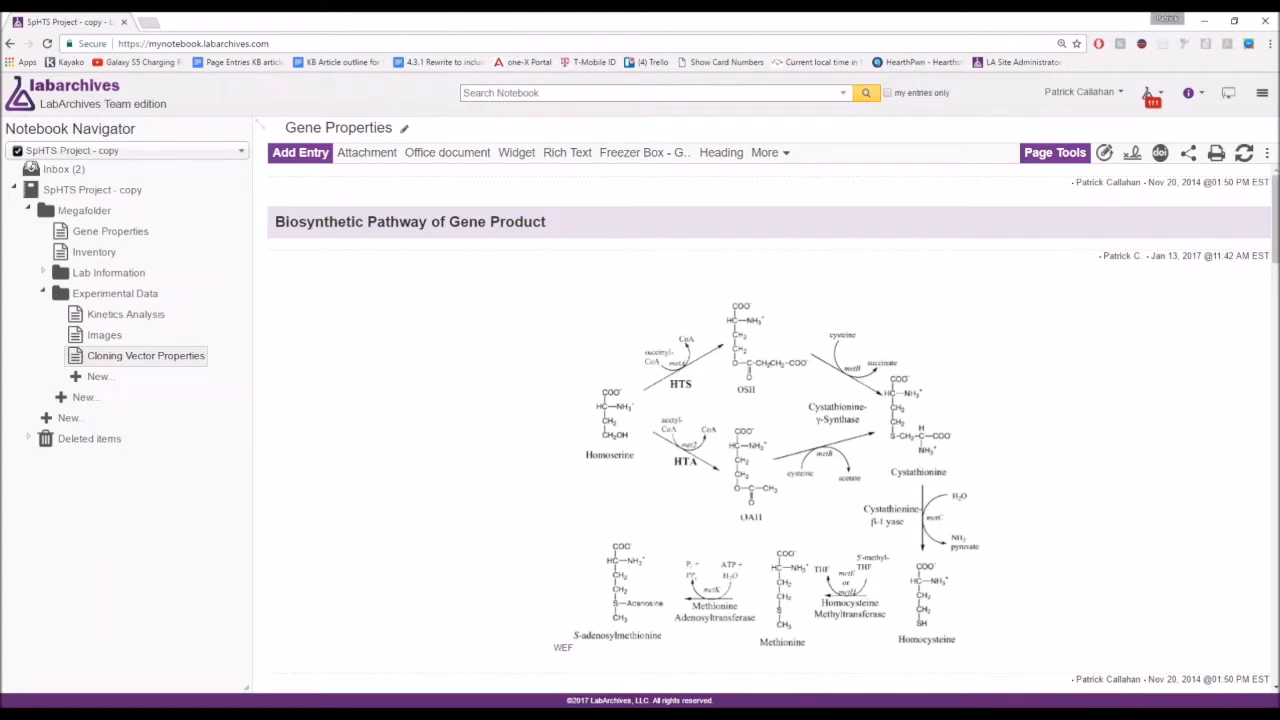
Search notebooks for 'query', trying Selected then All notebooks in advanced search, then close it.
{"action": "type", "text": "query"}
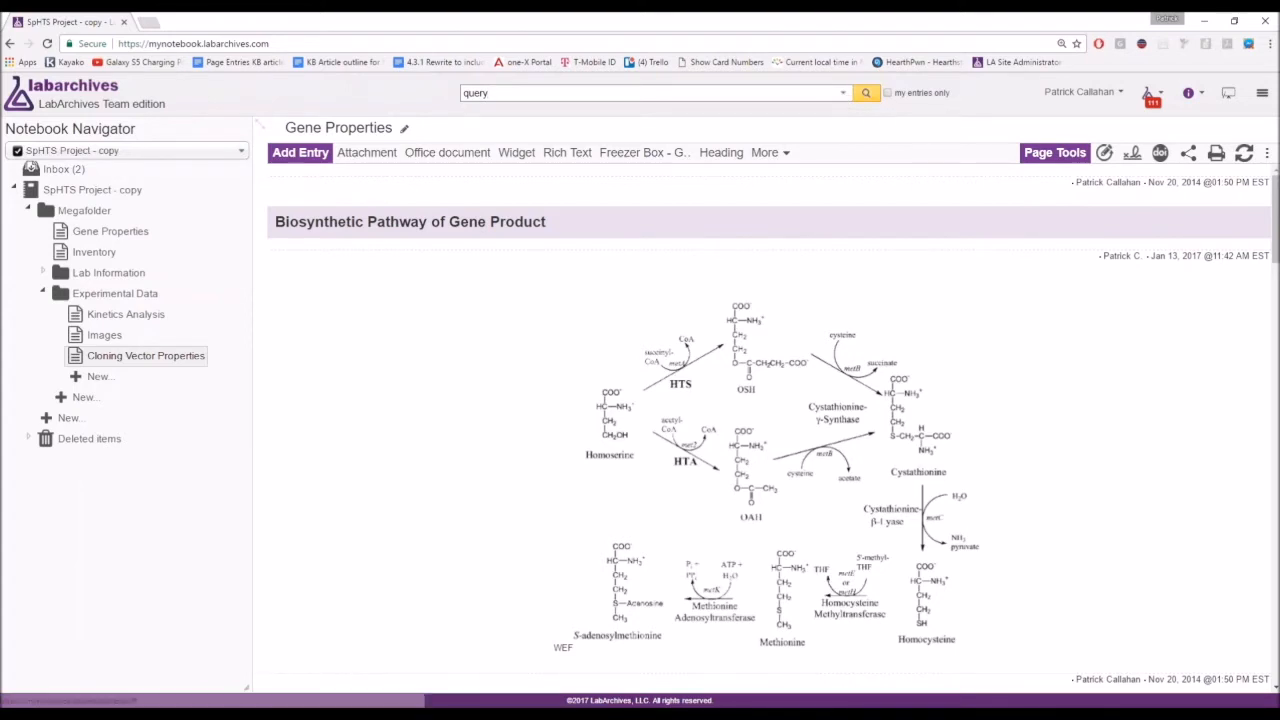
{"action": "left_click", "coordinate": [842, 96]}
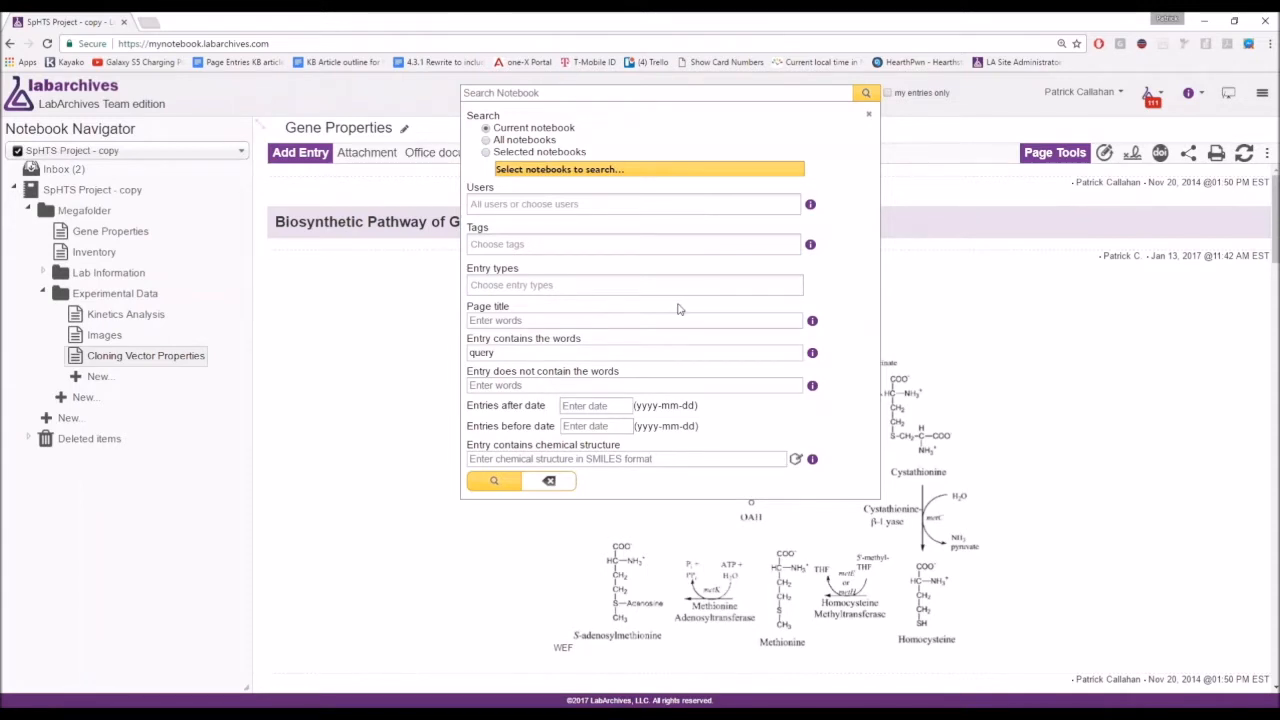
{"action": "left_click", "coordinate": [510, 169]}
{"action": "left_click", "coordinate": [560, 202]}
{"action": "left_click", "coordinate": [560, 250]}
{"action": "left_click", "coordinate": [566, 298]}
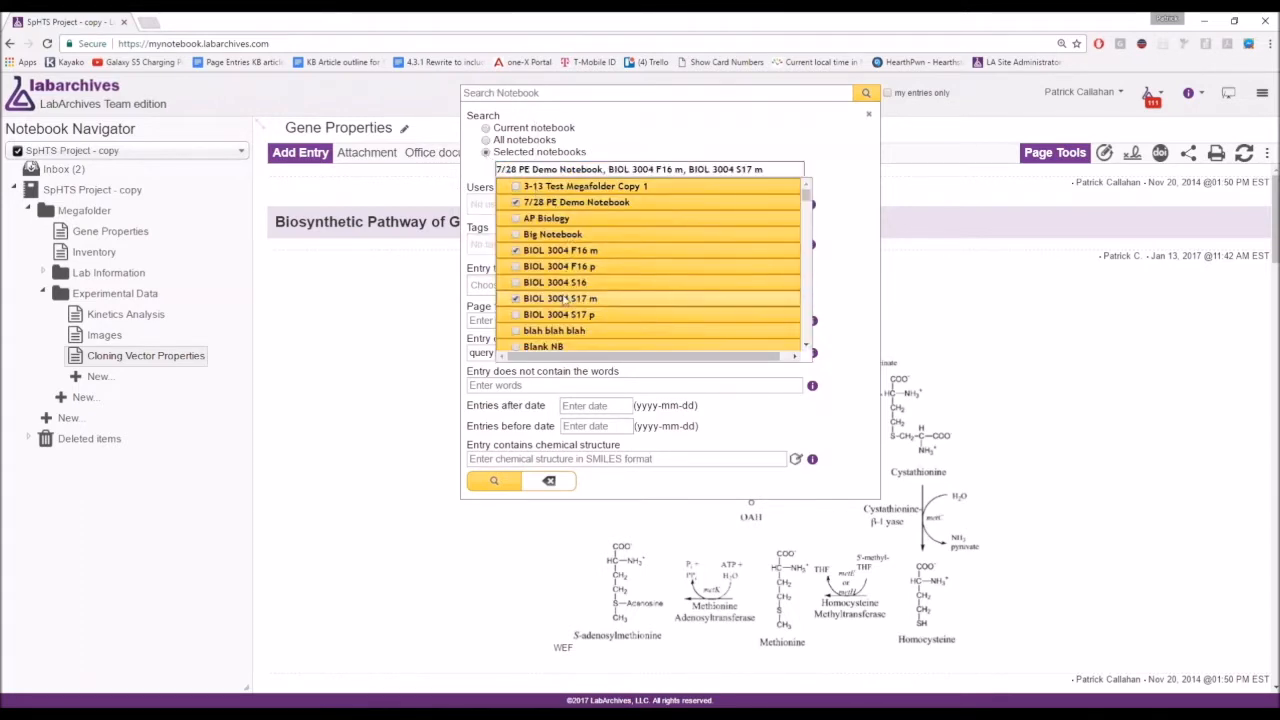
{"action": "key", "text": "ctrl"}
{"action": "key", "text": "ctrl"}
{"action": "left_click", "coordinate": [486, 140]}
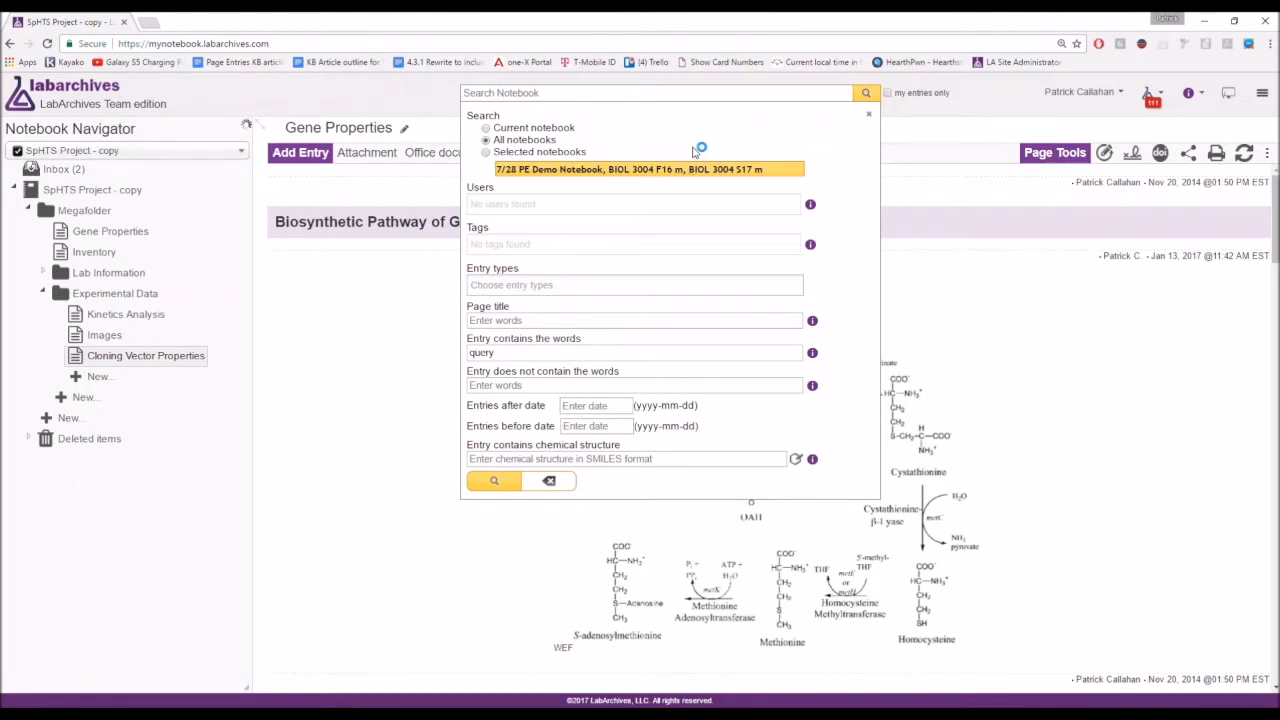
{"action": "left_click", "coordinate": [868, 119]}
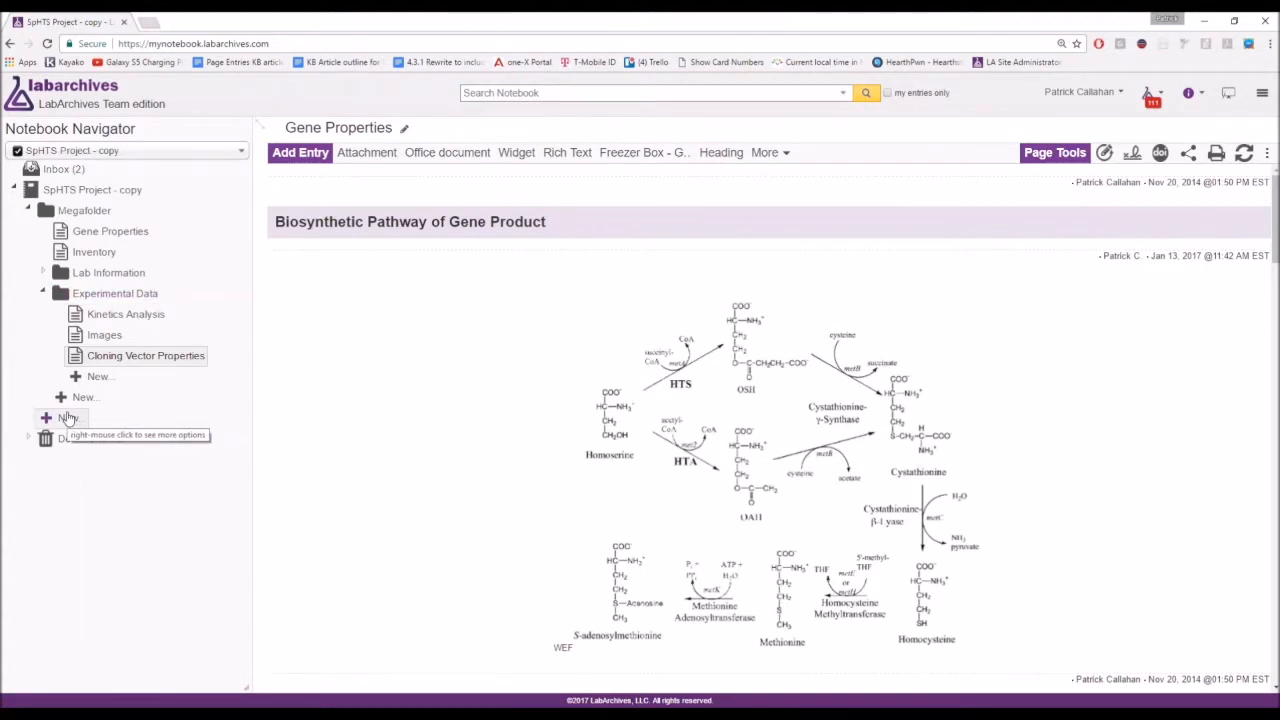
Collapse Experimental Data and Megafolder, and add a new page named 'First Page'.
{"action": "left_click", "coordinate": [80, 294]}
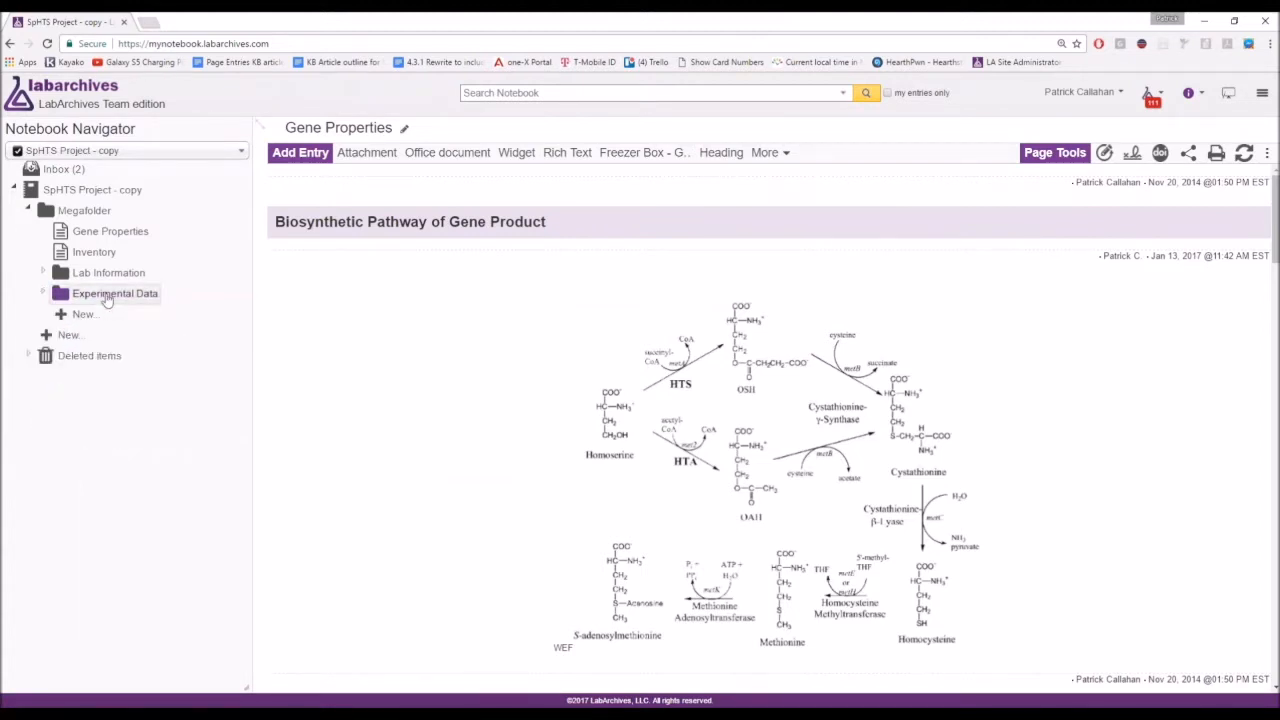
{"action": "left_click", "coordinate": [72, 212]}
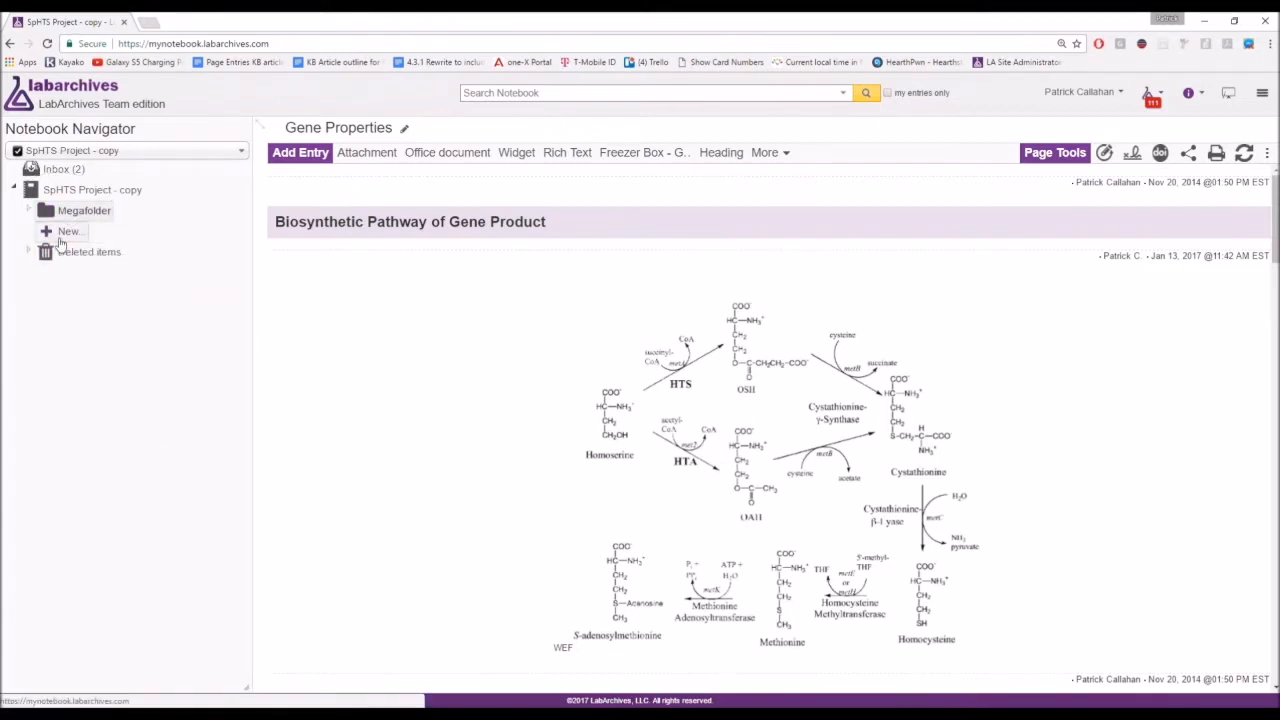
{"action": "left_click", "coordinate": [65, 232]}
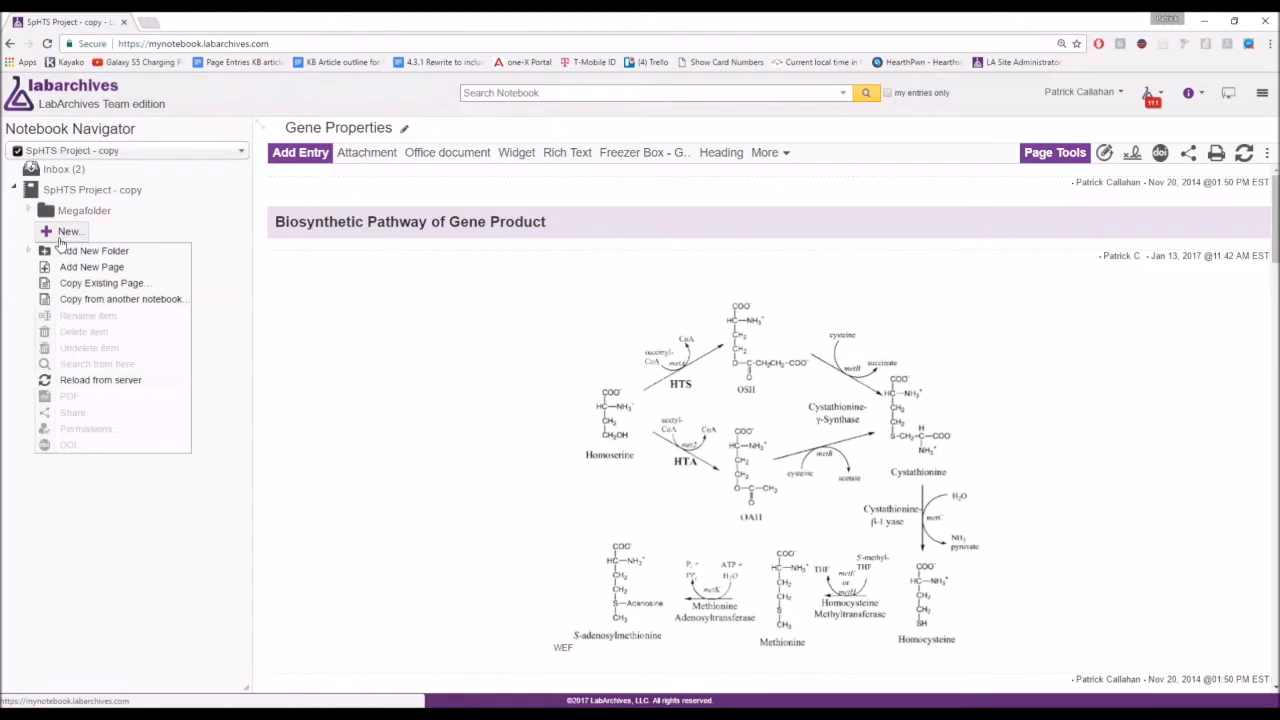
{"action": "left_click", "coordinate": [134, 268]}
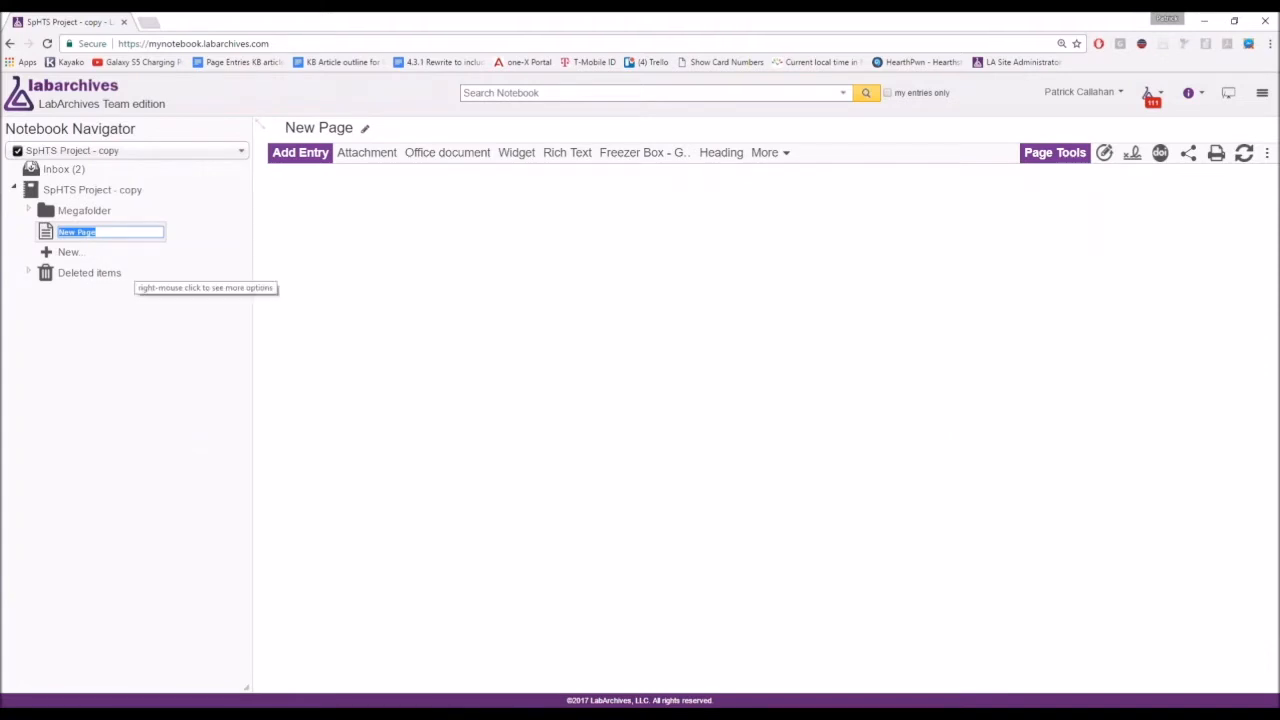
{"action": "type", "text": "First Page"}
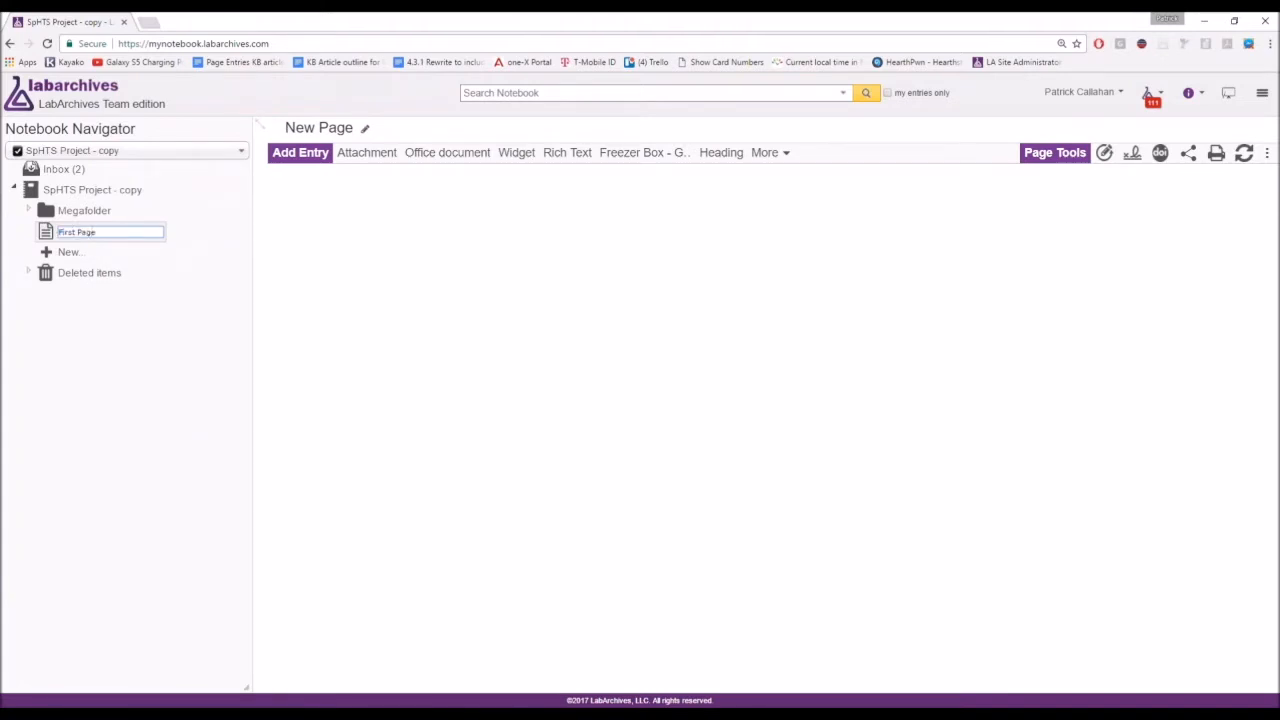
{"action": "left_click", "coordinate": [92, 232]}
{"action": "key", "text": "Return"}
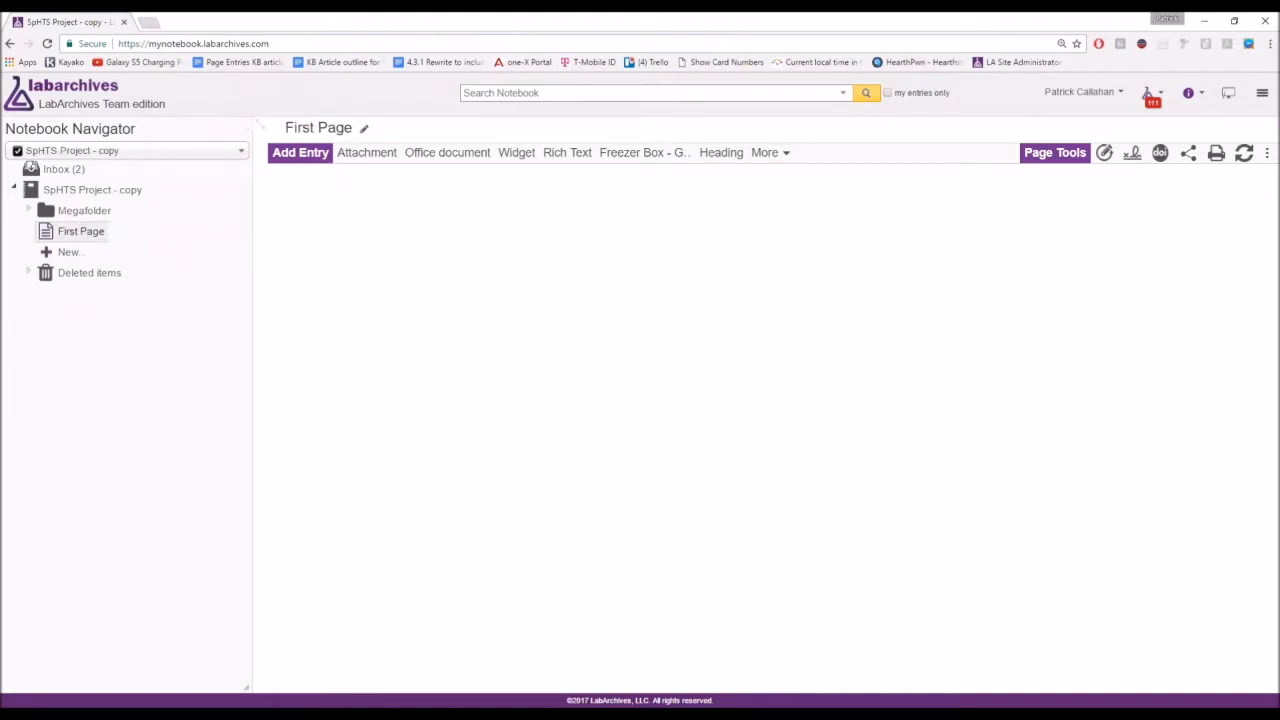
Rename the page title from 'First Page' to 'My First Page!'.
{"action": "left_click", "coordinate": [365, 138]}
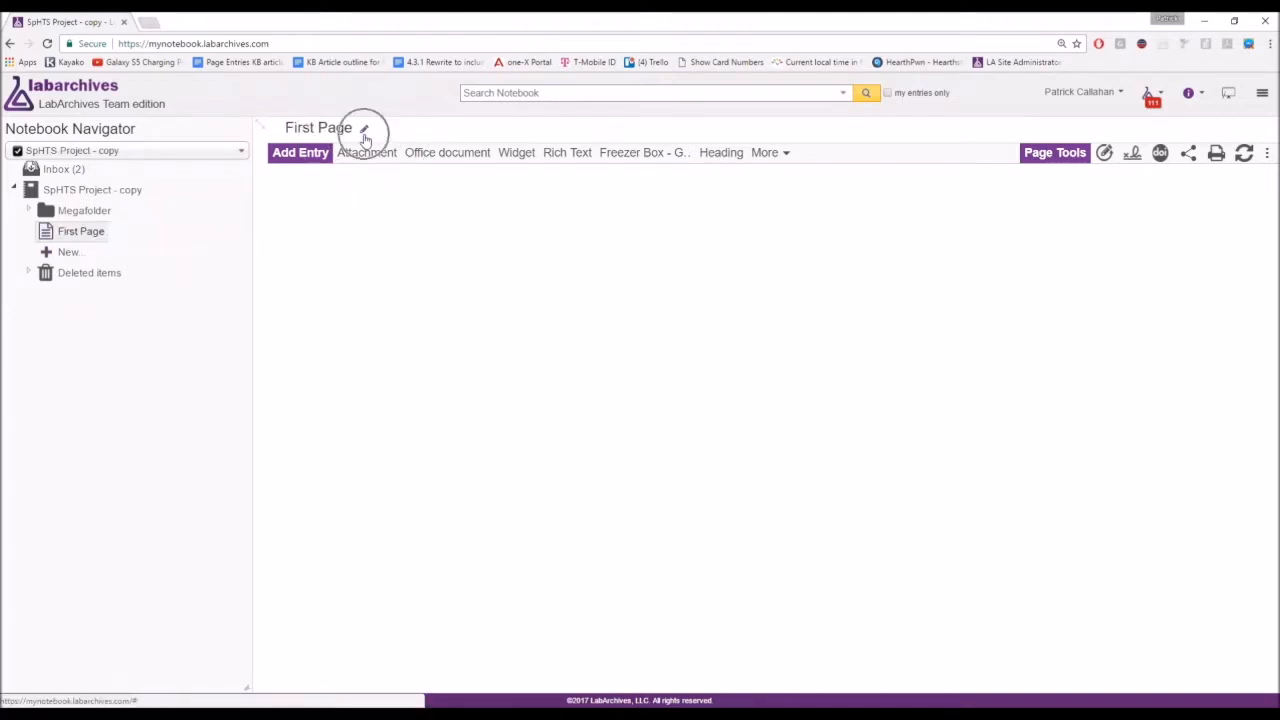
{"action": "left_click", "coordinate": [365, 138]}
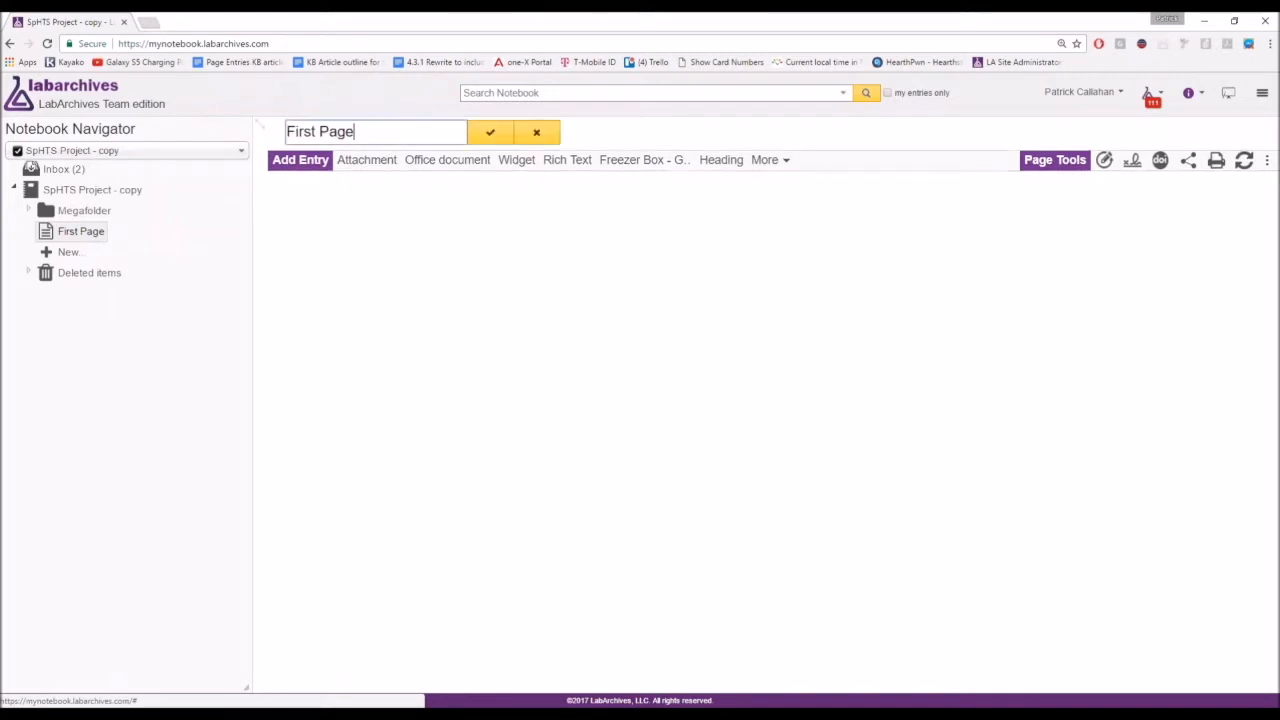
{"action": "left_click", "coordinate": [295, 124]}
{"action": "type", "text": "My"}
{"action": "key", "text": "End"}
{"action": "type", "text": "!"}
{"action": "left_click", "coordinate": [489, 133]}
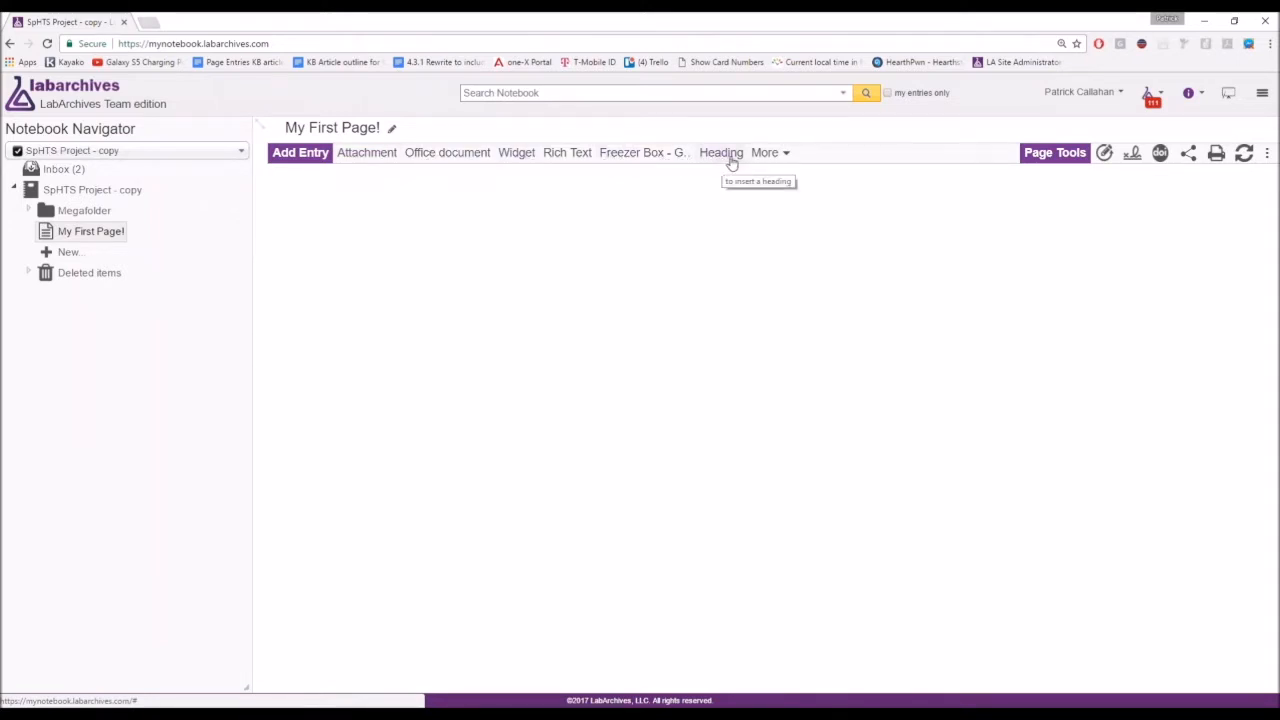
{"action": "left_click", "coordinate": [763, 160]}
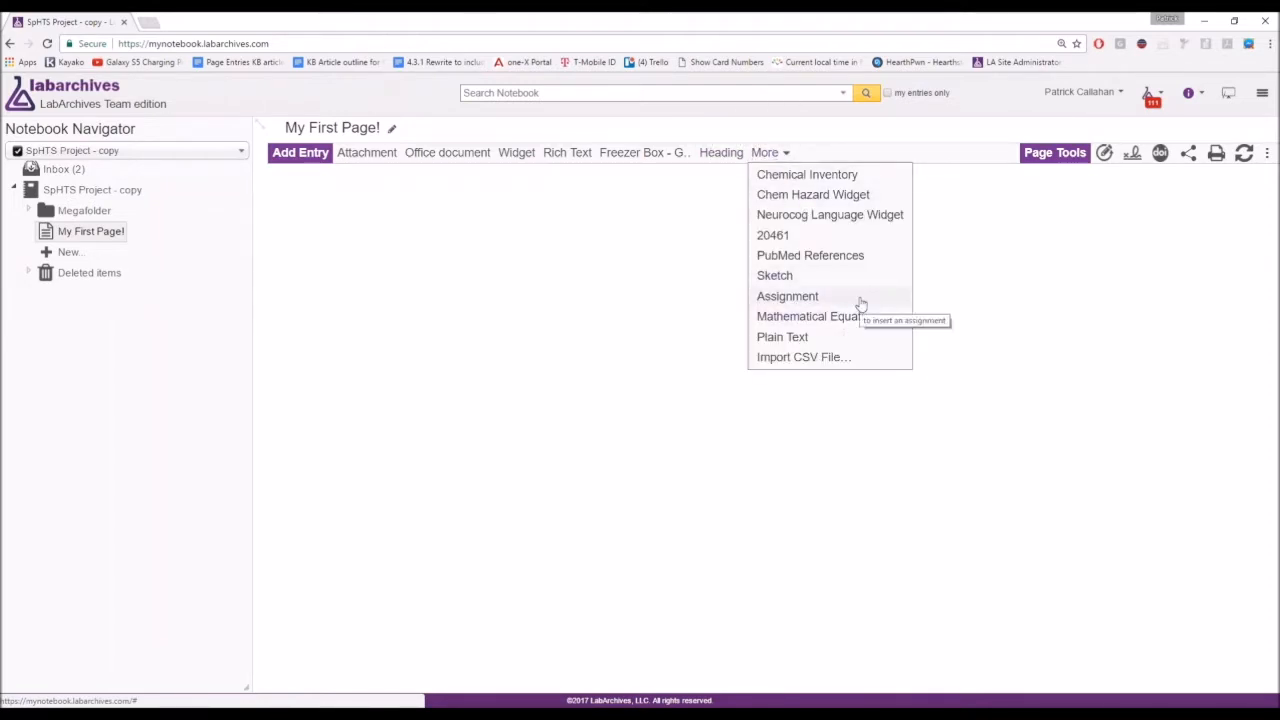
{"action": "left_click", "coordinate": [843, 277]}
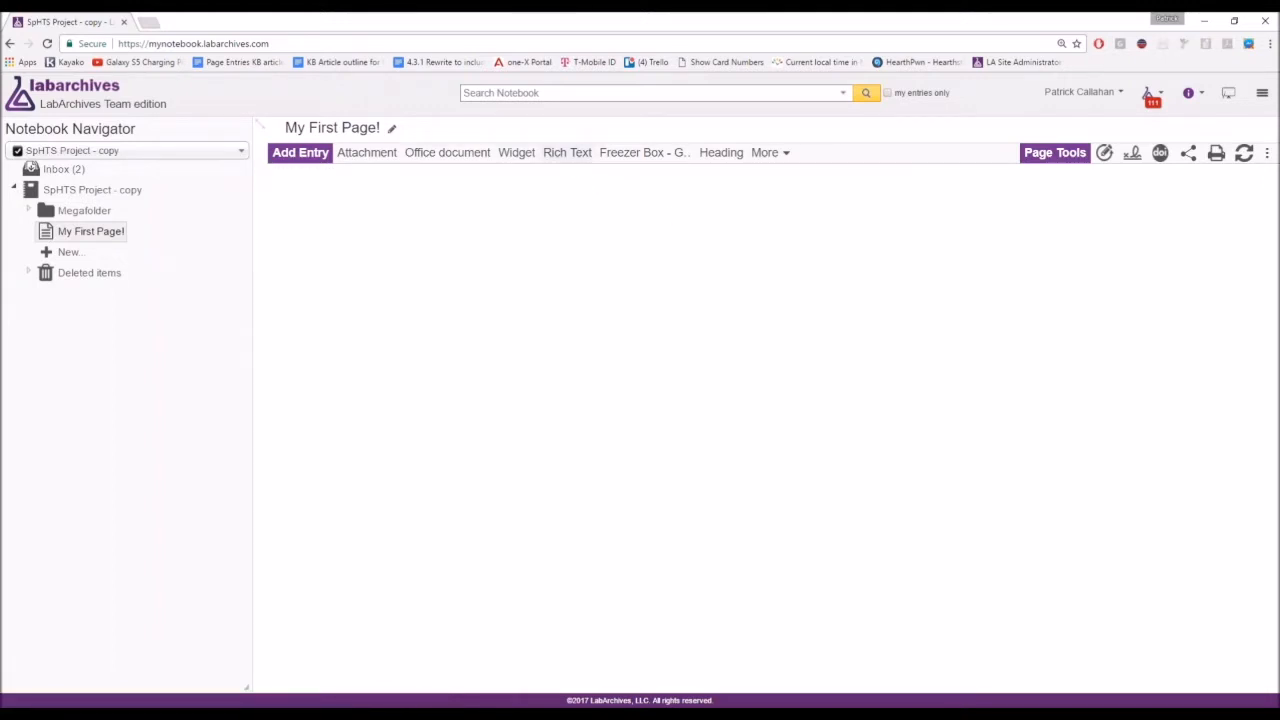
{"action": "left_click", "coordinate": [571, 166]}
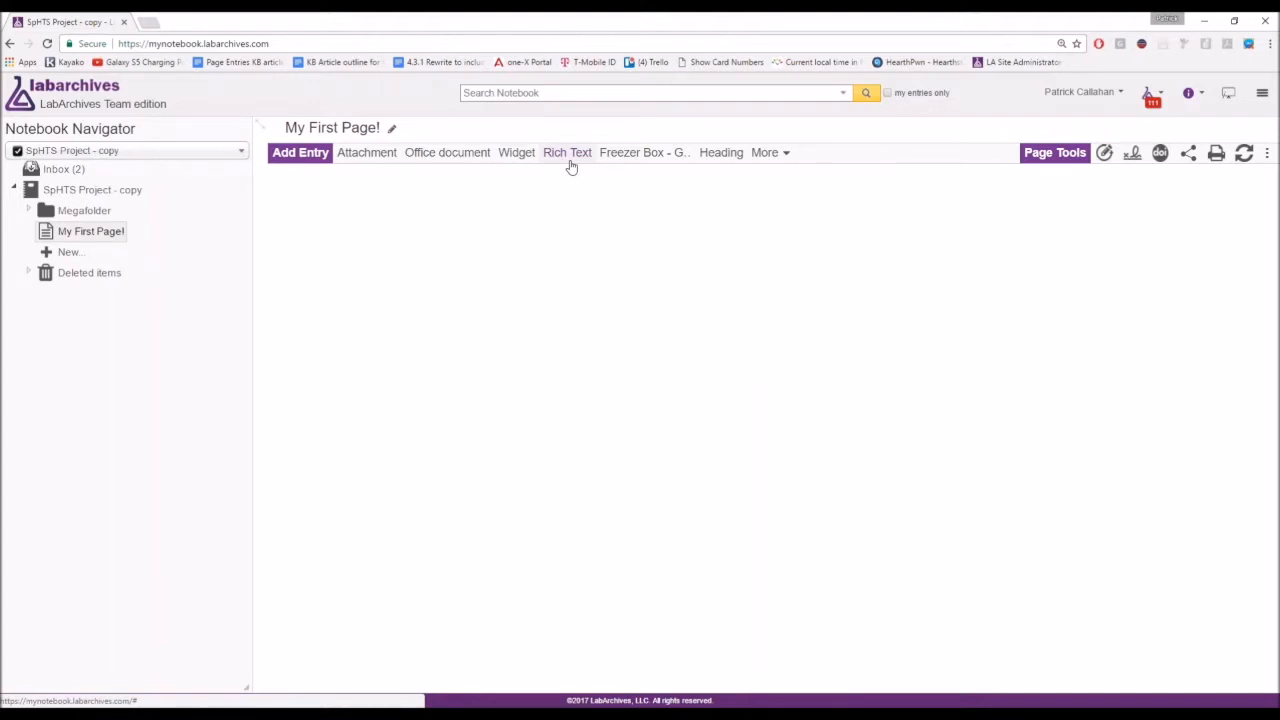
Add a rich text entry 'This is some text', bold, italic, underlined and centred.
{"action": "left_click", "coordinate": [569, 155]}
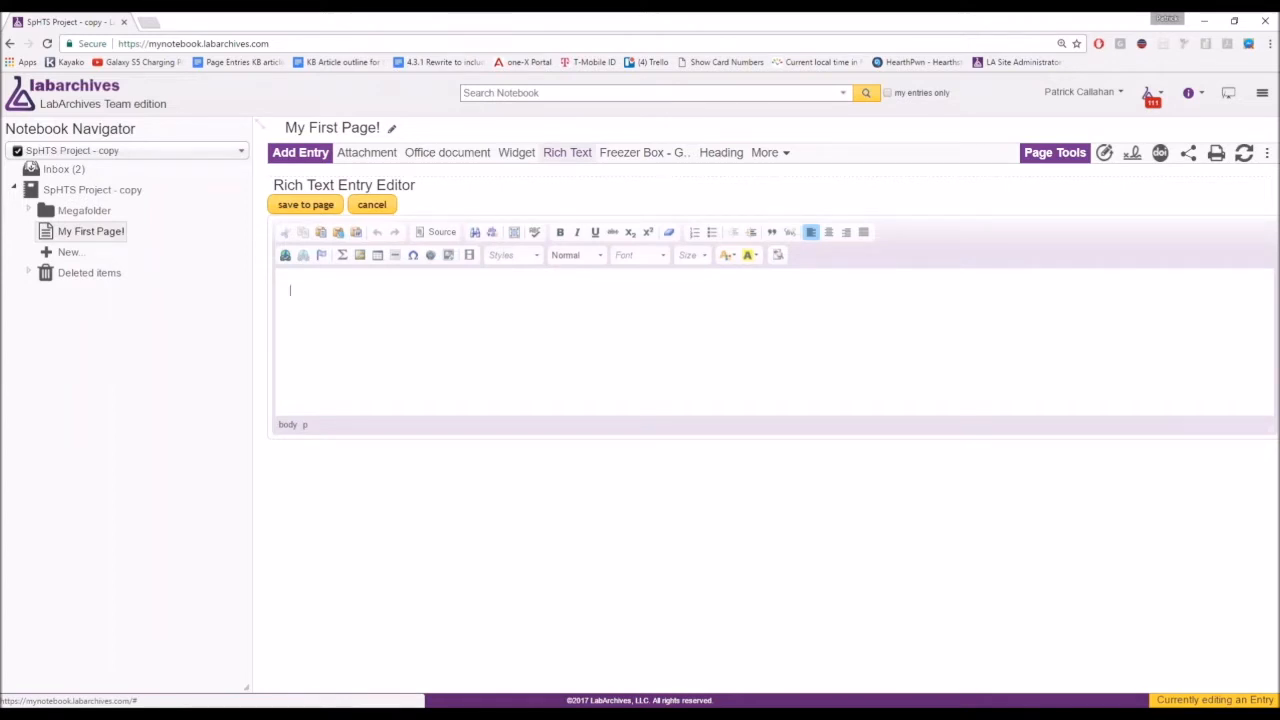
{"action": "type", "text": "This is some text"}
{"action": "key", "text": "ctrl+a"}
{"action": "key", "text": "ctrl+b"}
{"action": "key", "text": "ctrl+u"}
{"action": "key", "text": "ctrl+i"}
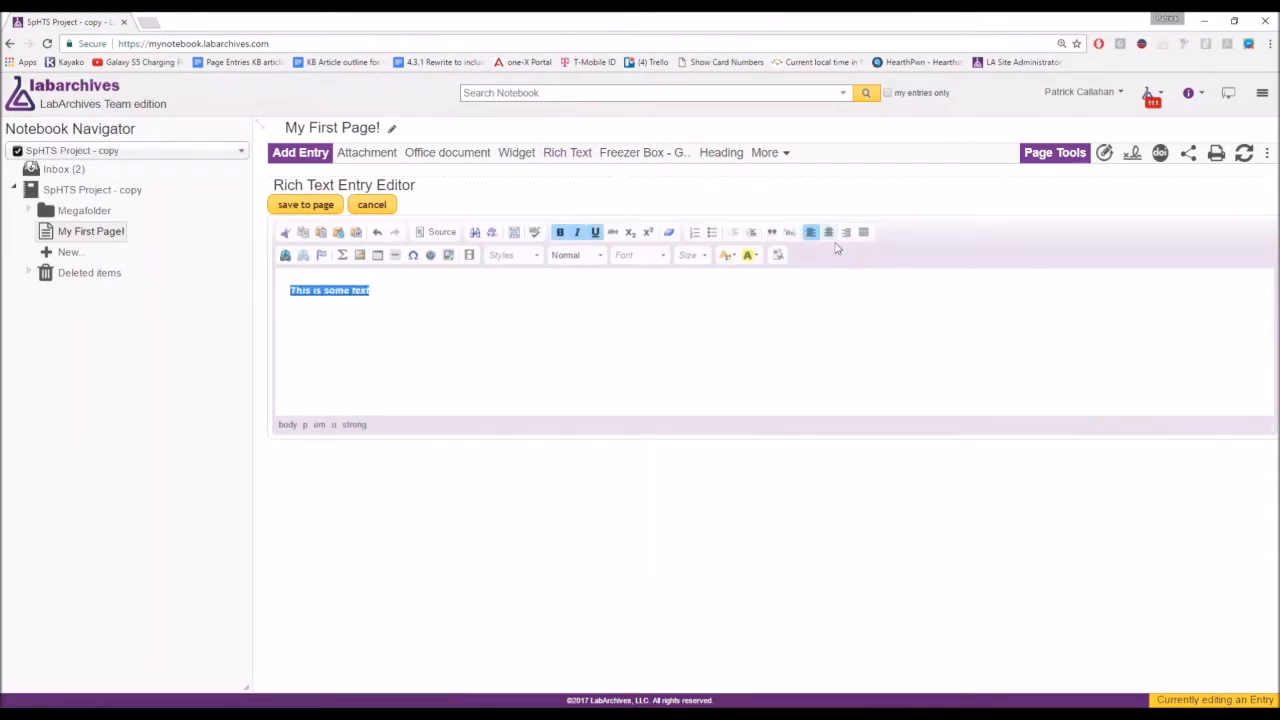
{"action": "left_click", "coordinate": [828, 233]}
{"action": "left_click", "coordinate": [810, 234]}
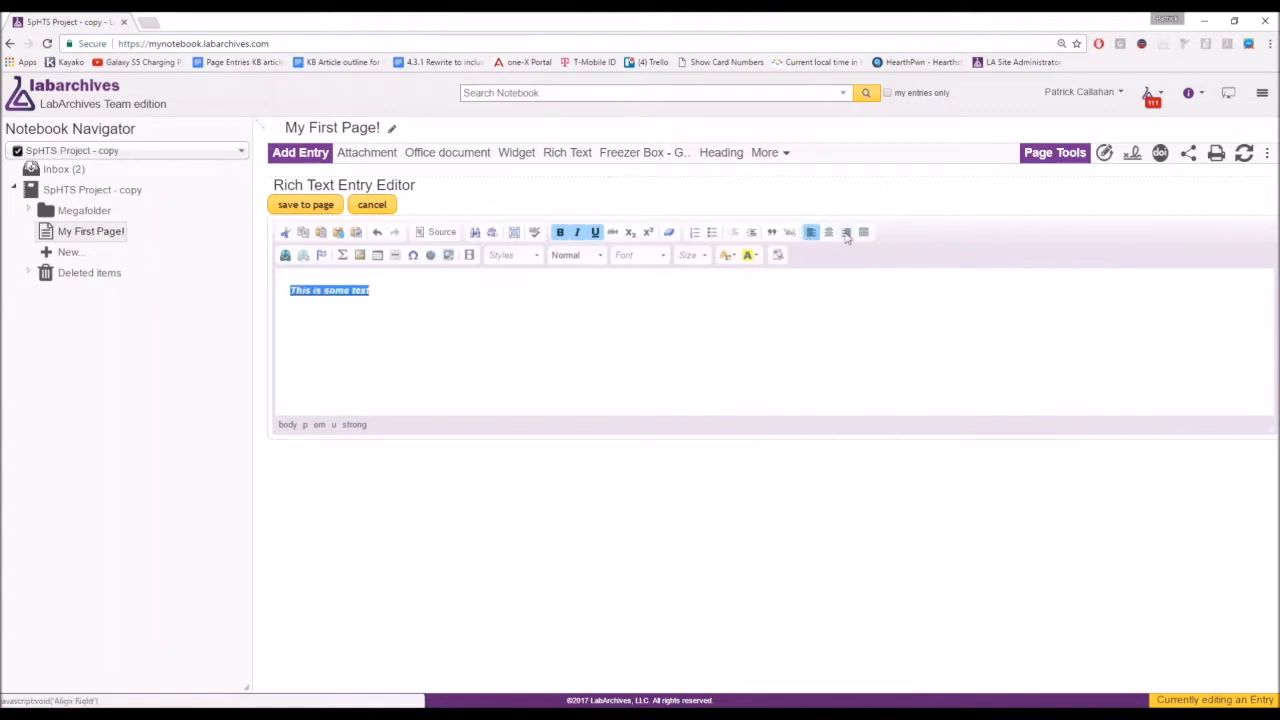
{"action": "left_click", "coordinate": [847, 235]}
{"action": "left_click", "coordinate": [830, 238]}
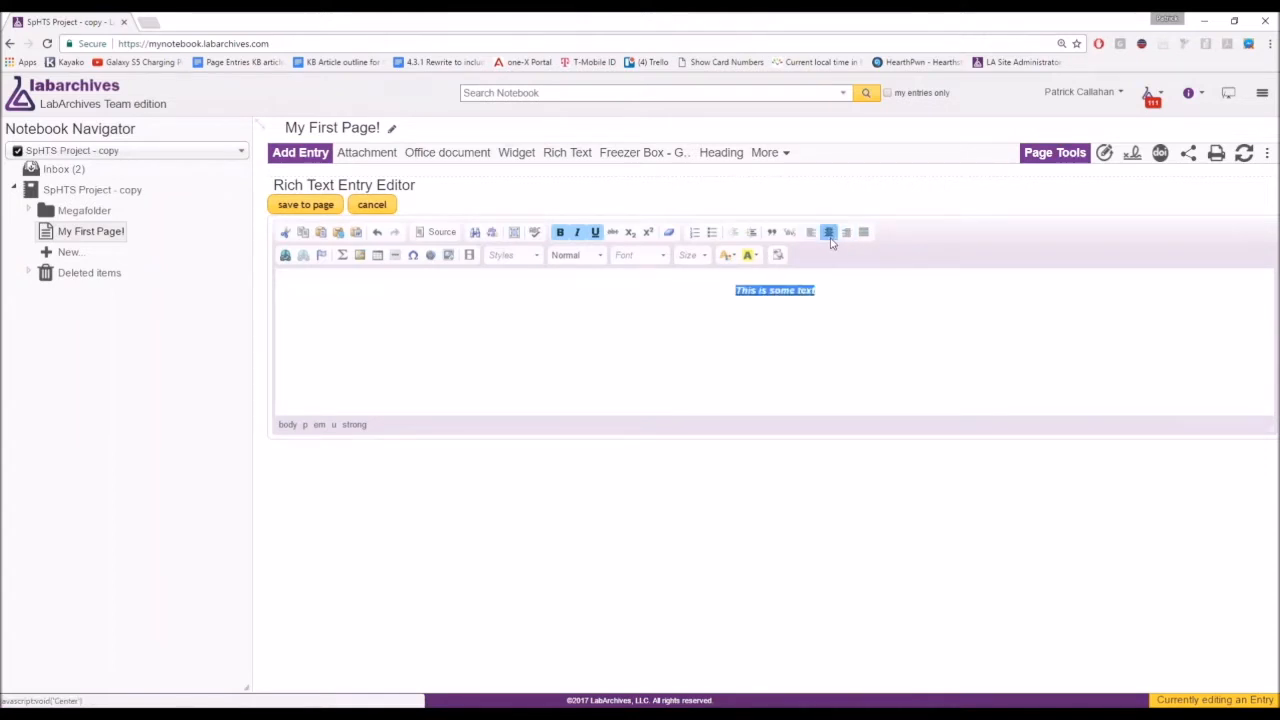
Set the text to 24-point Courier New on a yellow background and save the entry.
{"action": "left_click", "coordinate": [637, 260]}
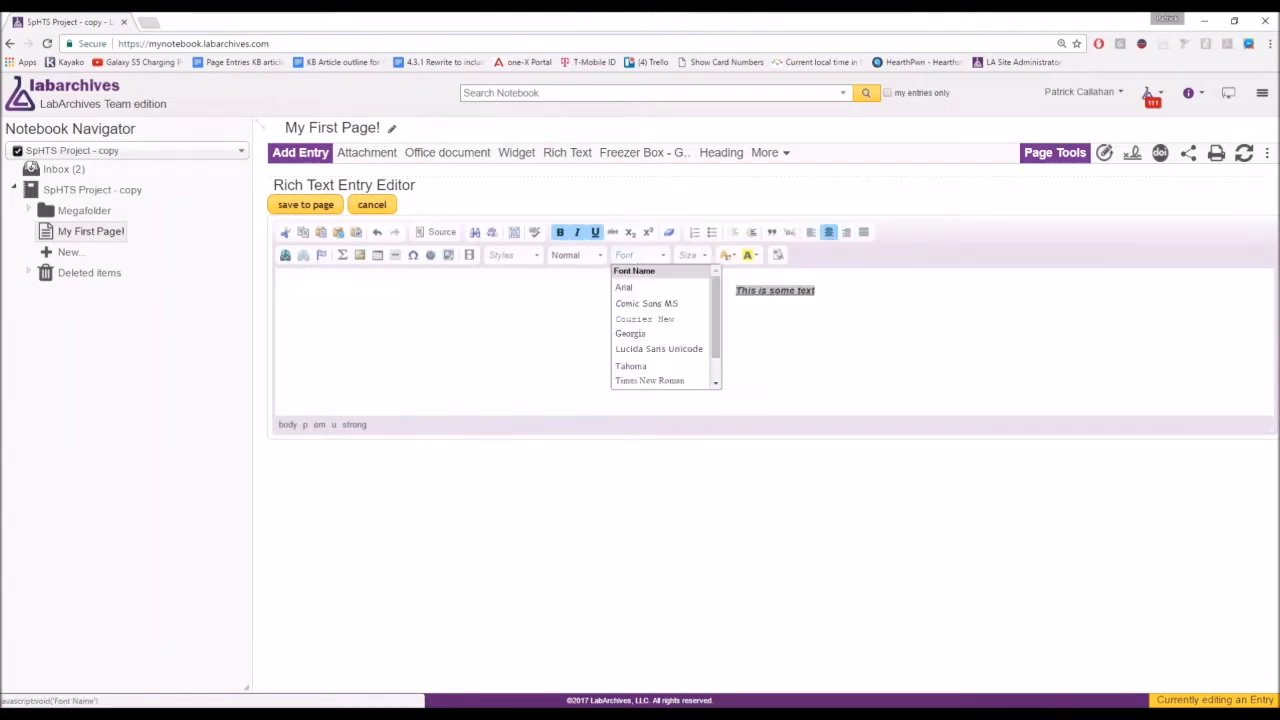
{"action": "left_click", "coordinate": [645, 318]}
{"action": "left_click", "coordinate": [690, 255]}
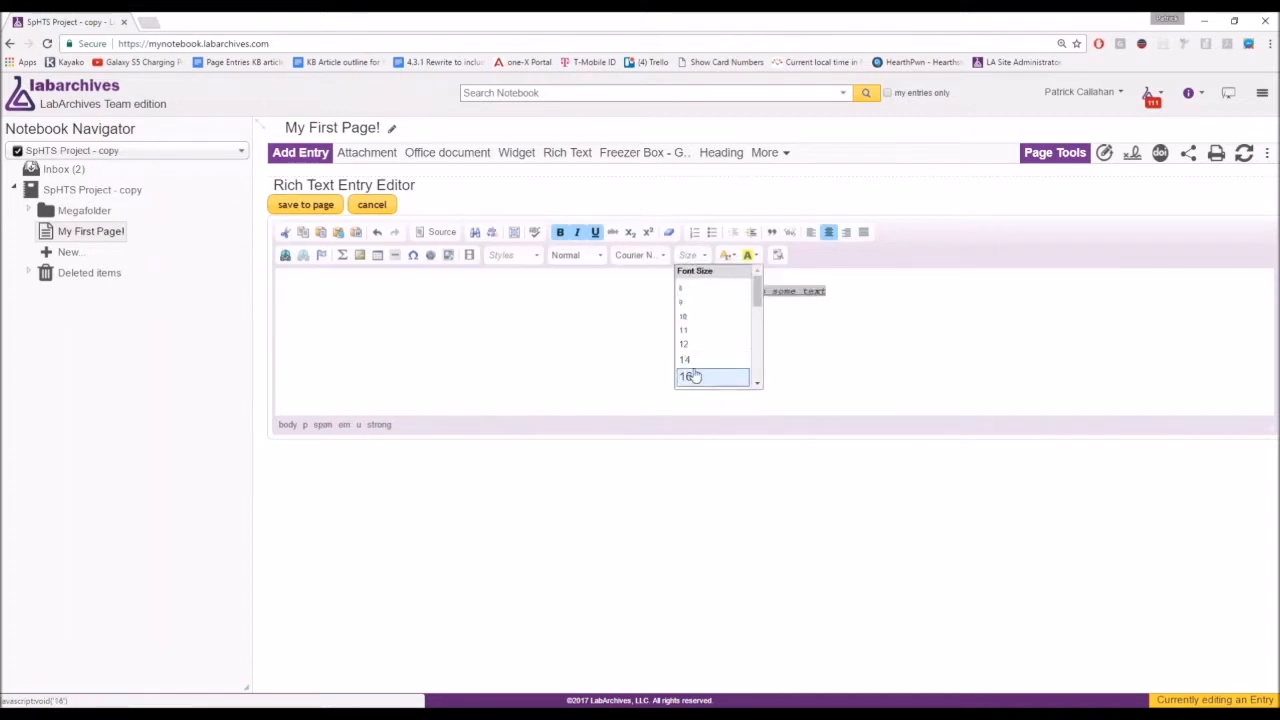
{"action": "scroll", "coordinate": [700, 350], "scroll_direction": "down", "scroll_amount": 5}
{"action": "scroll", "coordinate": [703, 340], "scroll_direction": "up", "scroll_amount": 2}
{"action": "left_click", "coordinate": [703, 332]}
{"action": "left_click", "coordinate": [726, 256]}
{"action": "left_click", "coordinate": [726, 256]}
{"action": "left_click", "coordinate": [750, 255]}
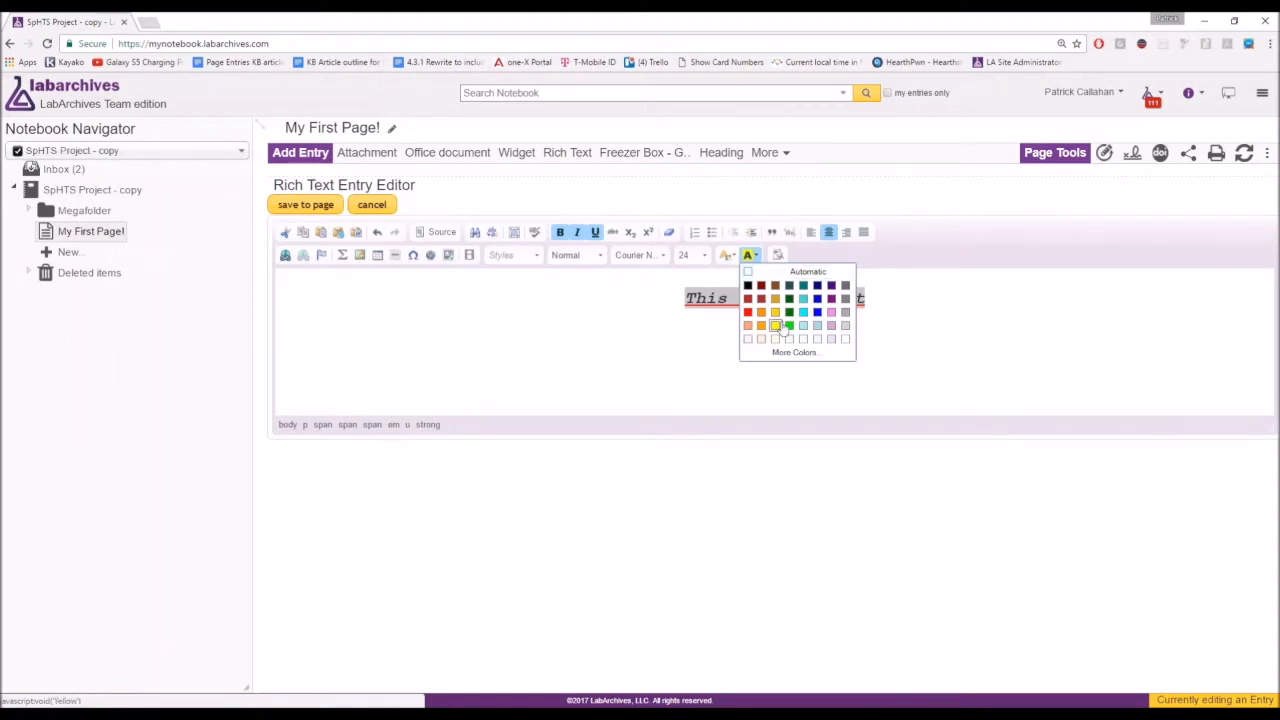
{"action": "left_click", "coordinate": [777, 327]}
{"action": "left_click", "coordinate": [877, 298]}
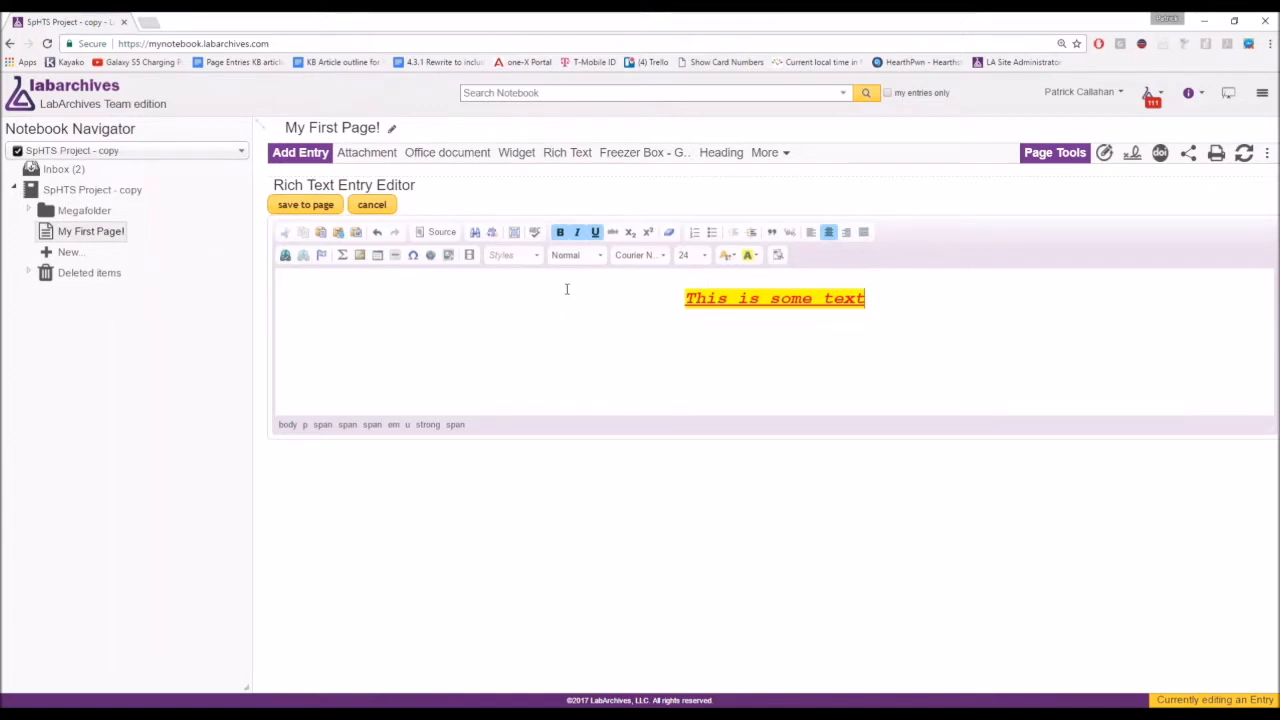
{"action": "left_click", "coordinate": [318, 214]}
{"action": "left_click", "coordinate": [318, 214]}
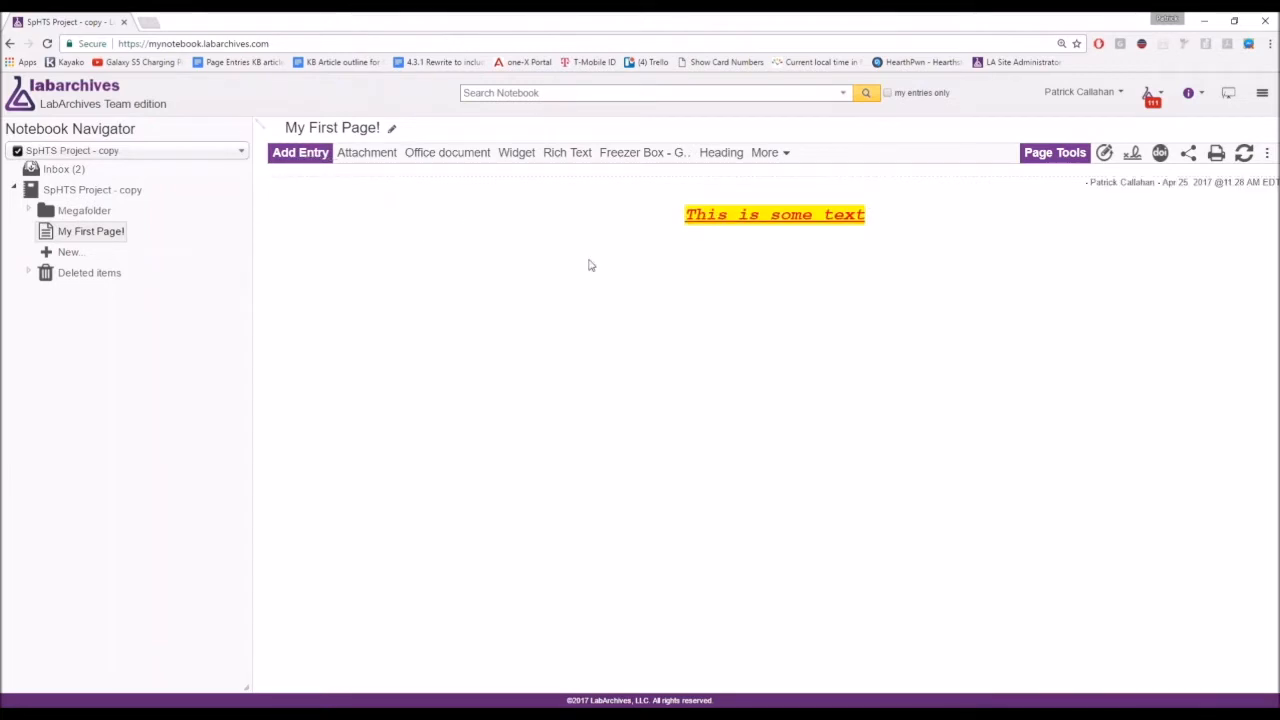
Select the rich text entry's author and date line, then clear the selection.
{"action": "mouse_move", "coordinate": [1157, 218]}
{"action": "left_click_drag", "start_coordinate": [1088, 184], "coordinate": [1279, 185]}
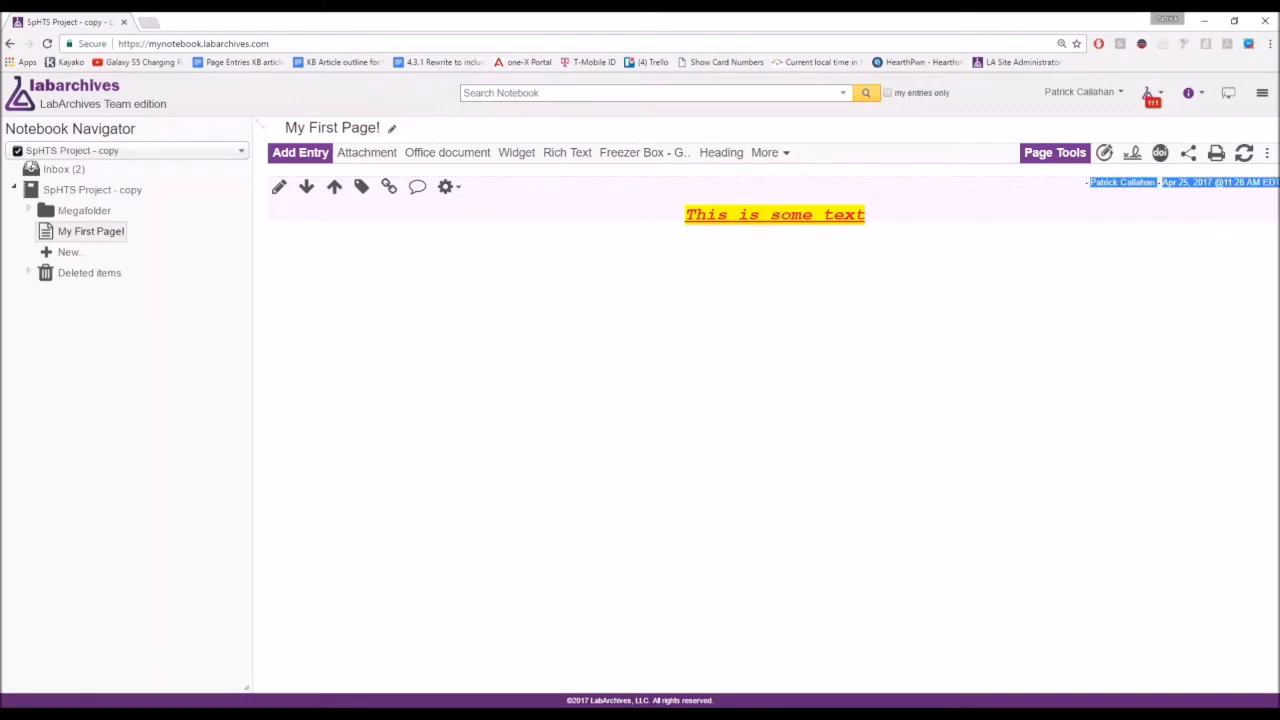
{"action": "left_click", "coordinate": [1247, 194]}
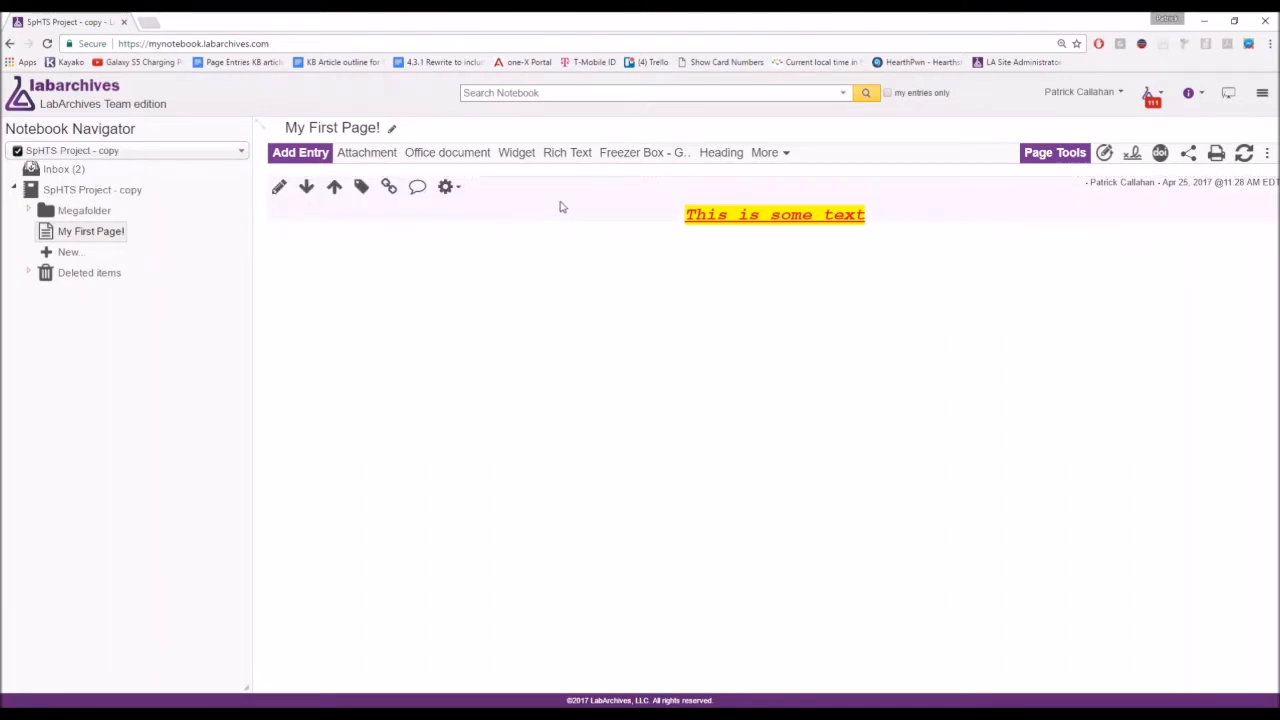
{"action": "left_click", "coordinate": [713, 163]}
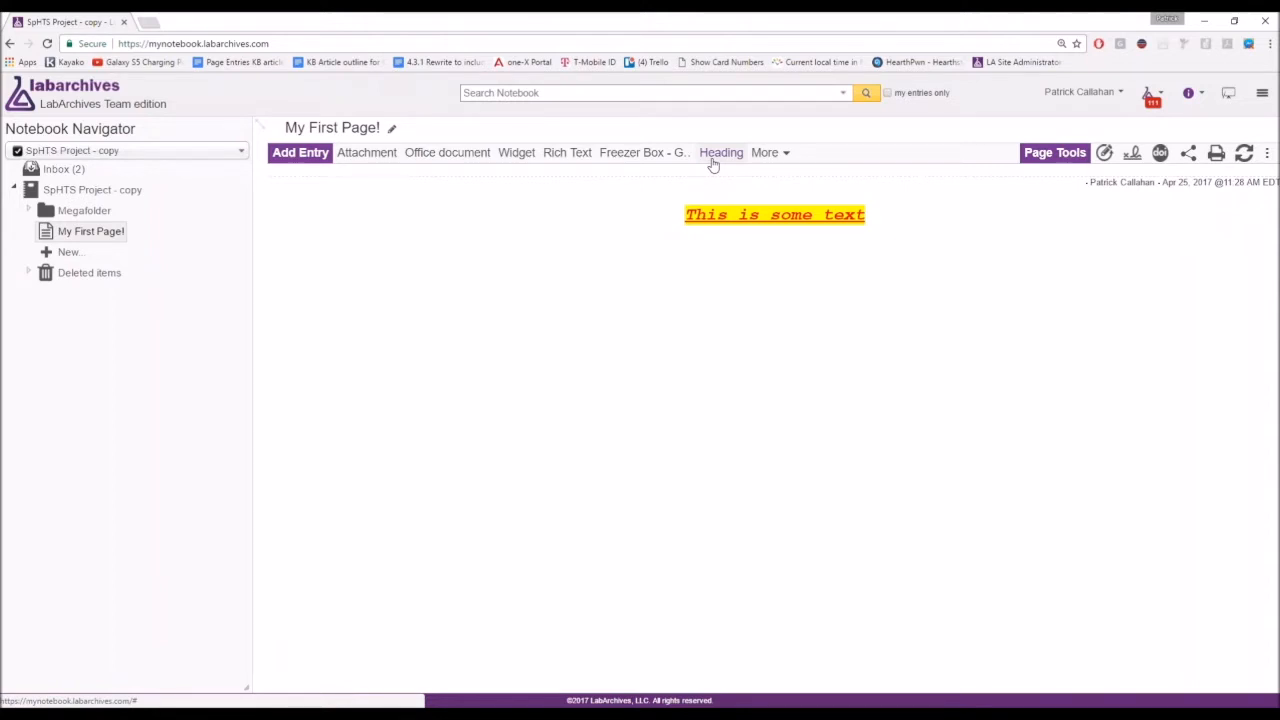
Add a heading entry reading 'My First Entry' and save it to the page.
{"action": "left_click", "coordinate": [713, 160]}
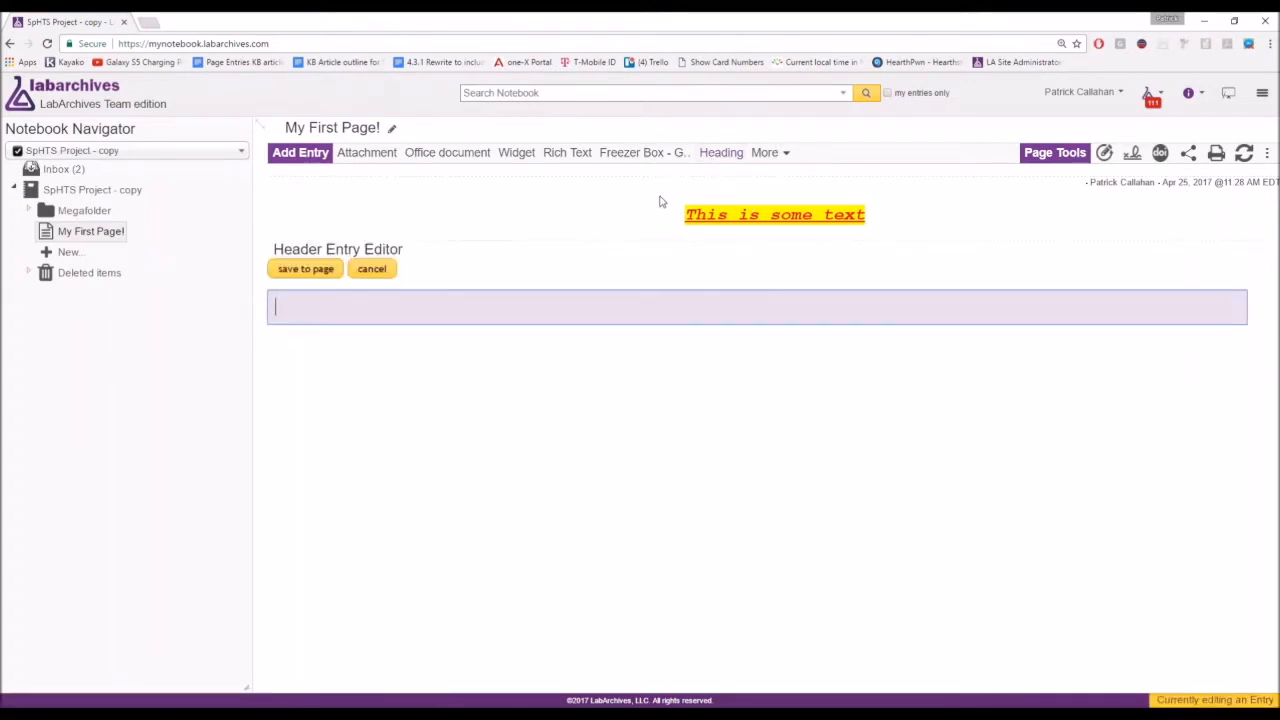
{"action": "type", "text": "My First Entry"}
{"action": "left_click", "coordinate": [307, 271]}
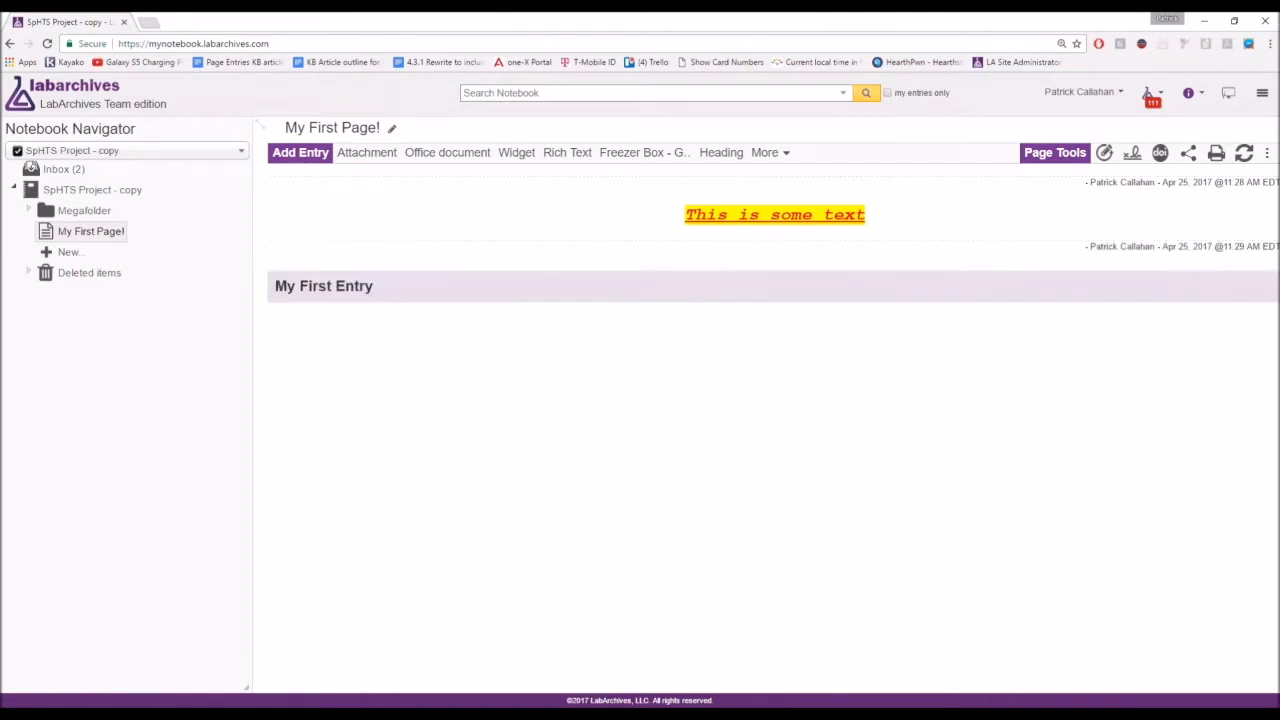
{"action": "left_click_drag", "start_coordinate": [1162, 250], "coordinate": [1278, 250]}
{"action": "left_click", "coordinate": [1232, 279]}
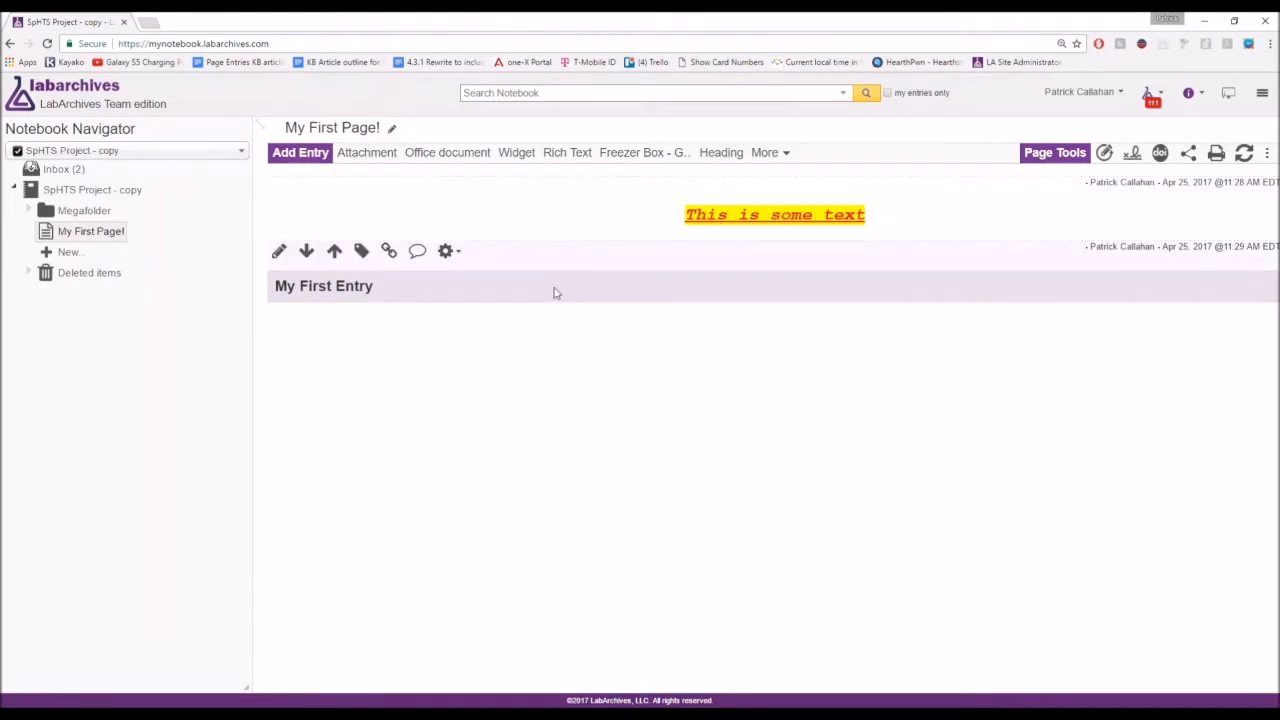
Swap the heading and text entries up and down, leaving the text above the heading.
{"action": "left_click", "coordinate": [333, 252]}
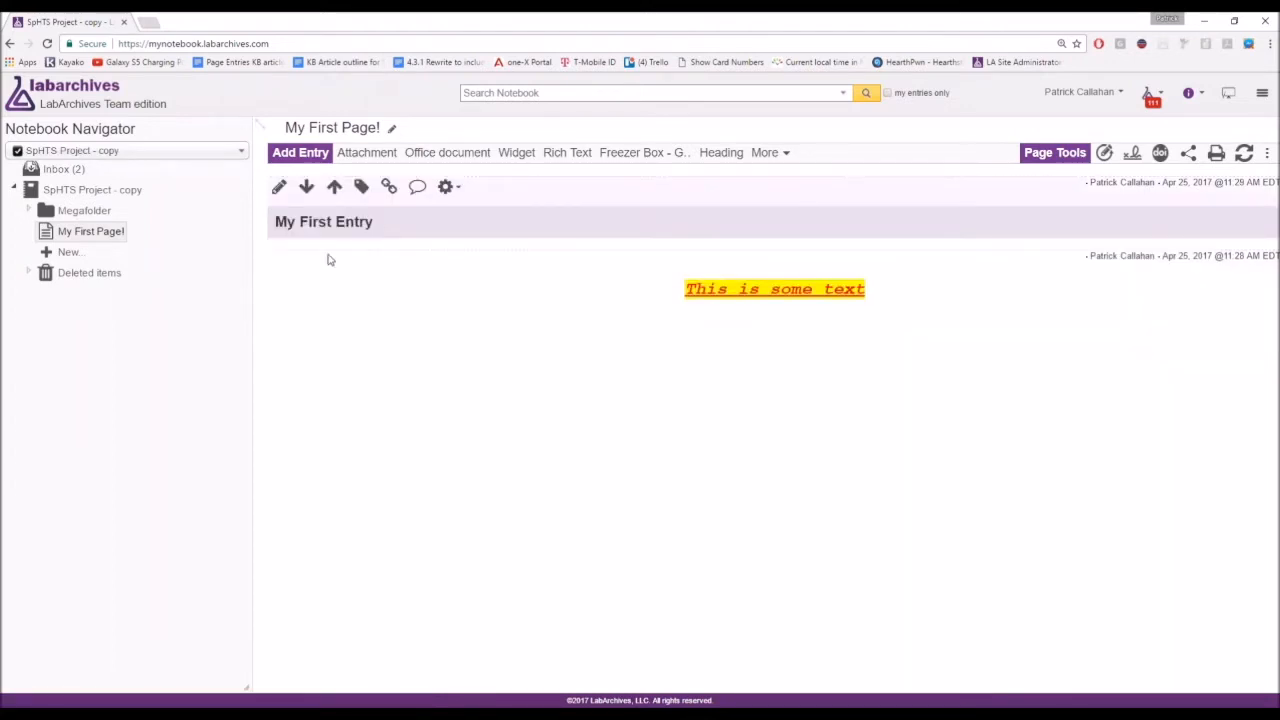
{"action": "left_click", "coordinate": [310, 195]}
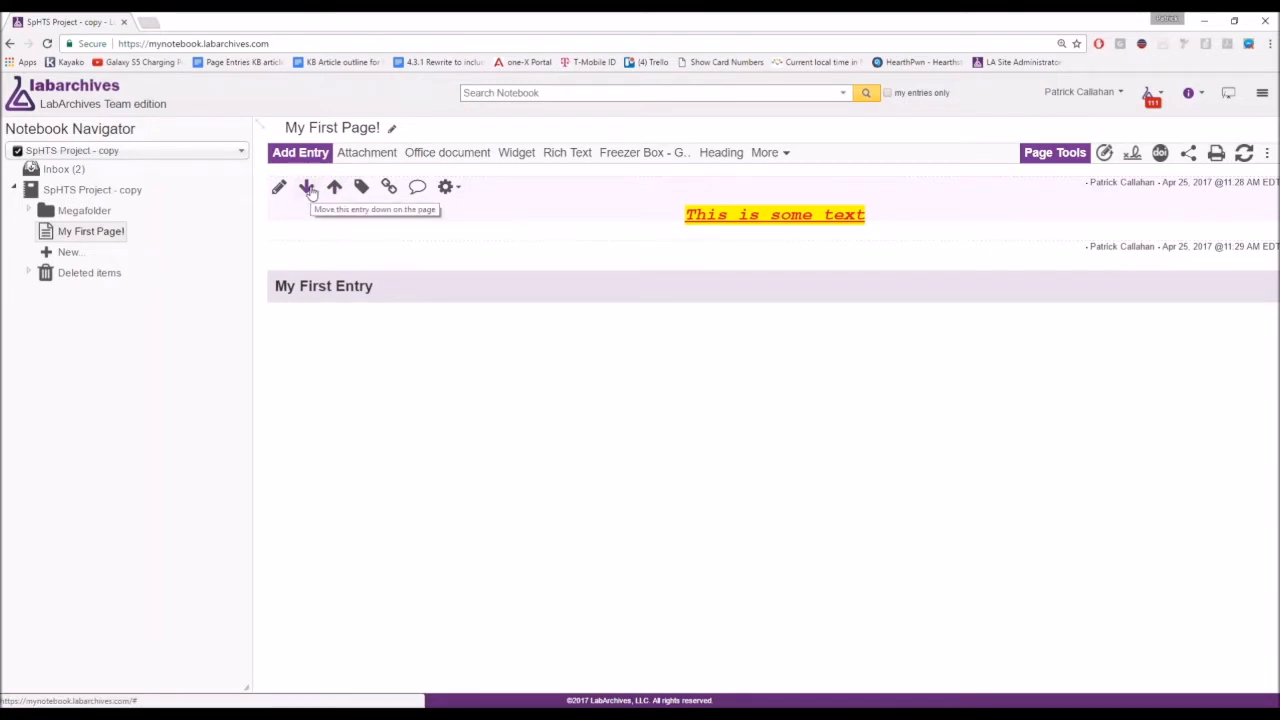
{"action": "left_click", "coordinate": [309, 189]}
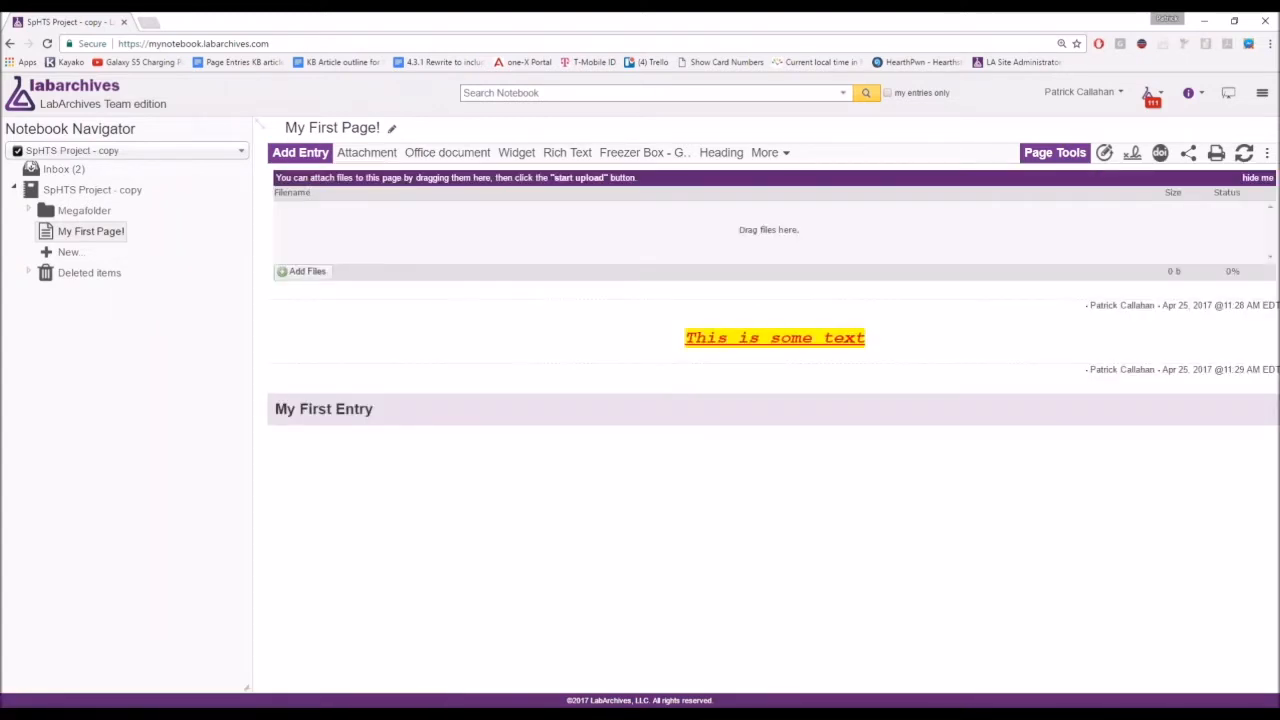
Close the upload panel and move the text entry below the My First Entry heading.
{"action": "left_click", "coordinate": [1250, 177]}
{"action": "left_click", "coordinate": [306, 183]}
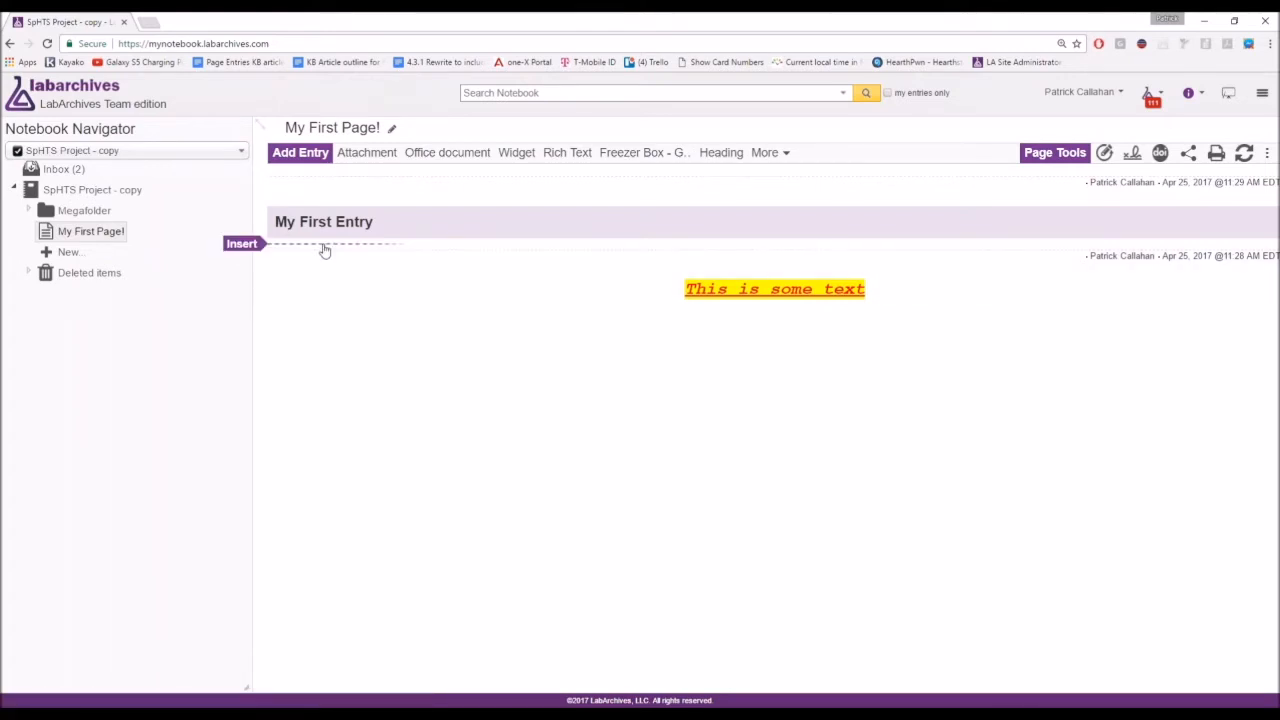
{"action": "left_click", "coordinate": [324, 248]}
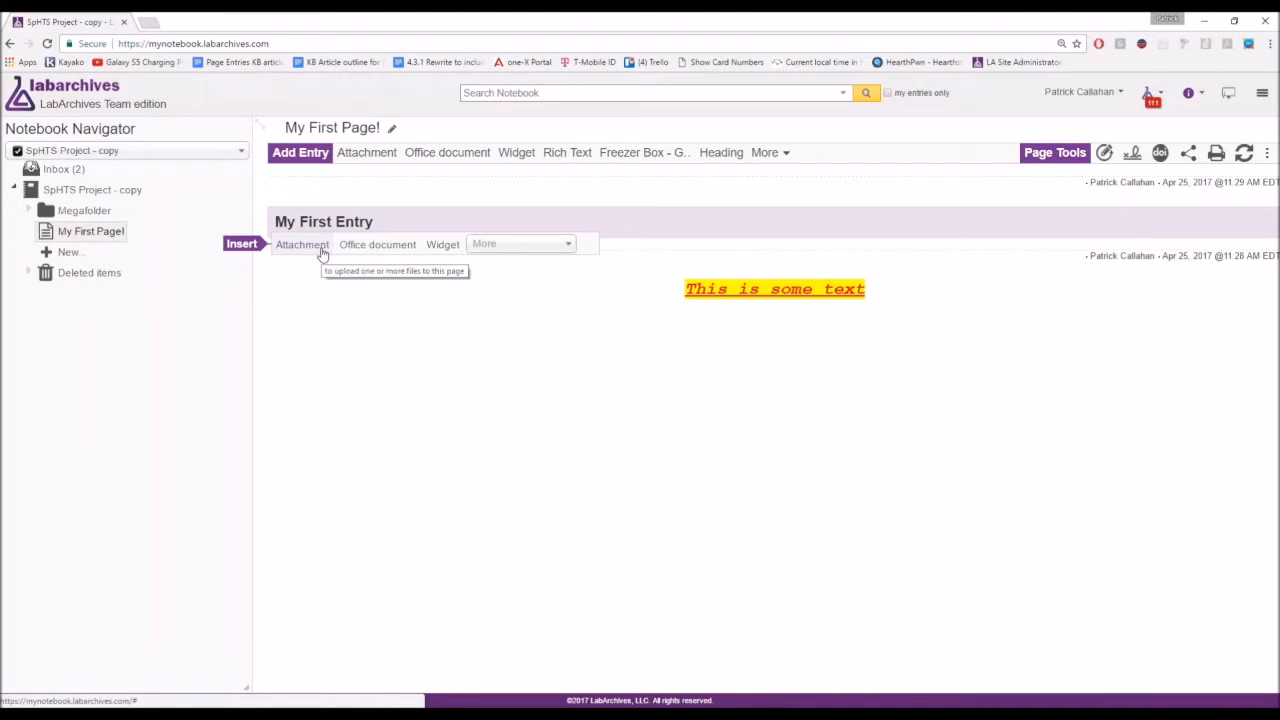
Attach acetylferrocene.png between the heading and the text entry and save it to the page.
{"action": "left_click", "coordinate": [321, 248]}
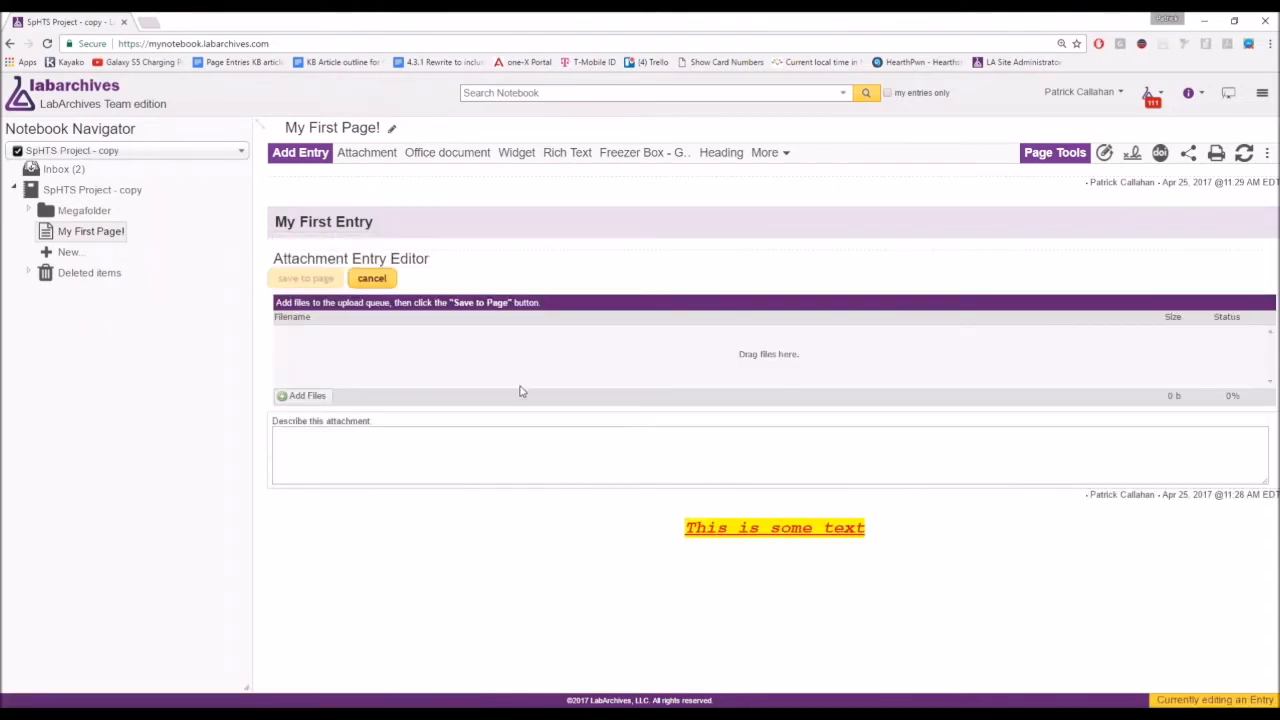
{"action": "left_click", "coordinate": [321, 401]}
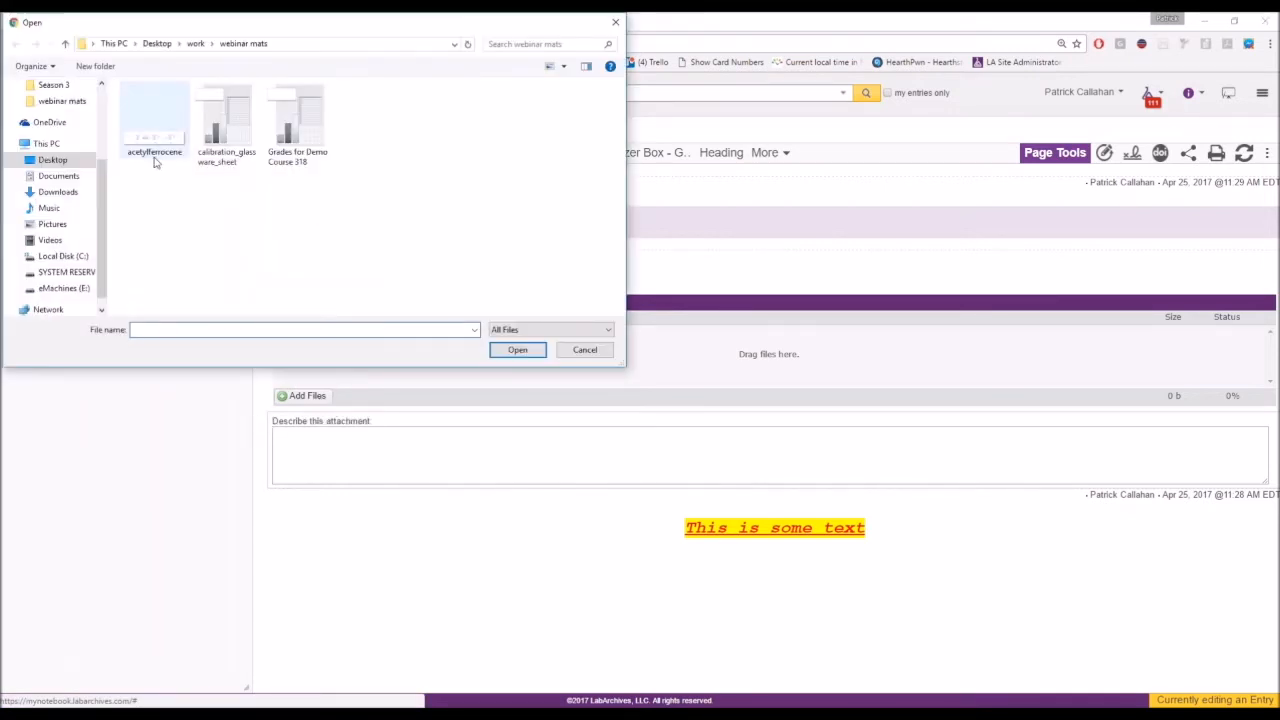
{"action": "left_click", "coordinate": [155, 160]}
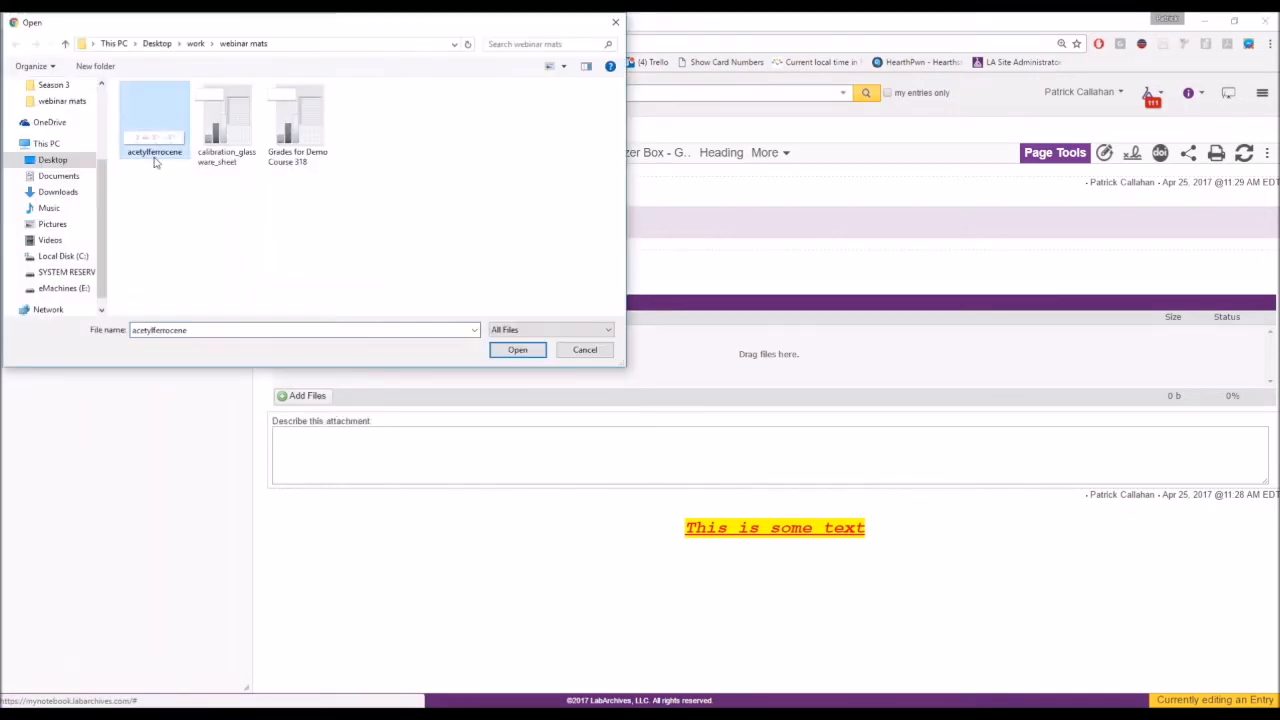
{"action": "left_click", "coordinate": [517, 350]}
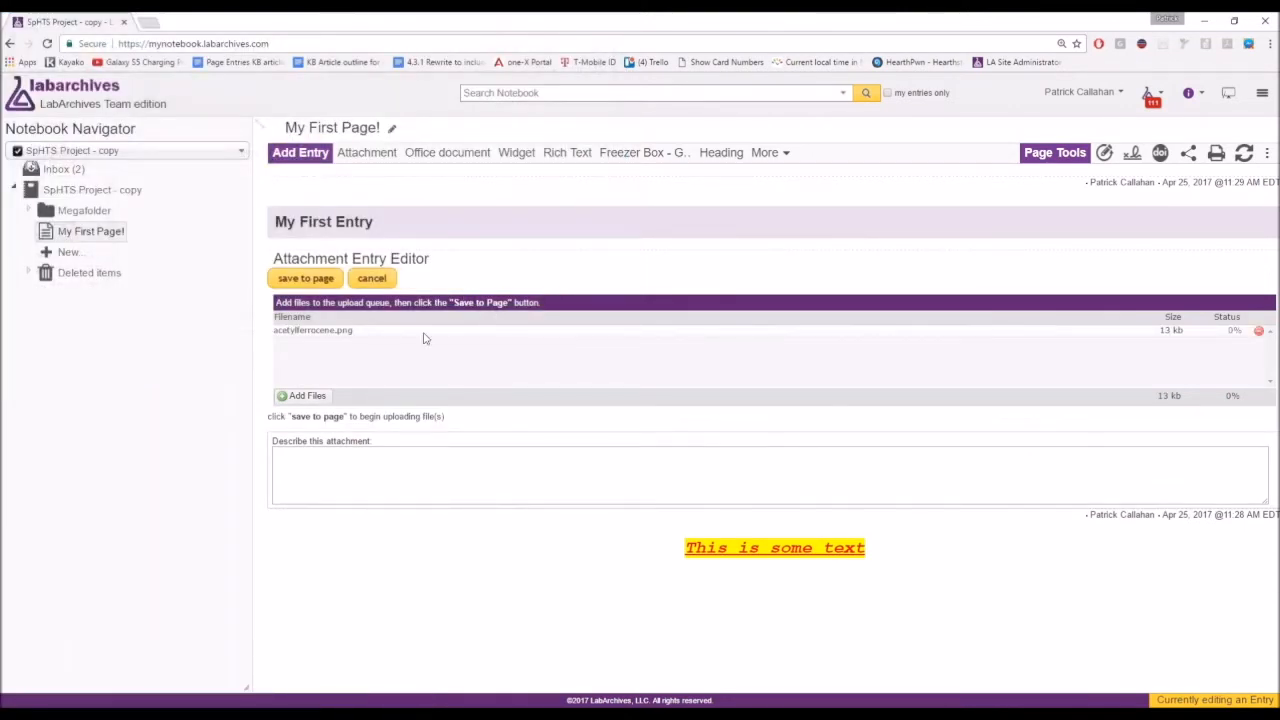
{"action": "left_click", "coordinate": [305, 280]}
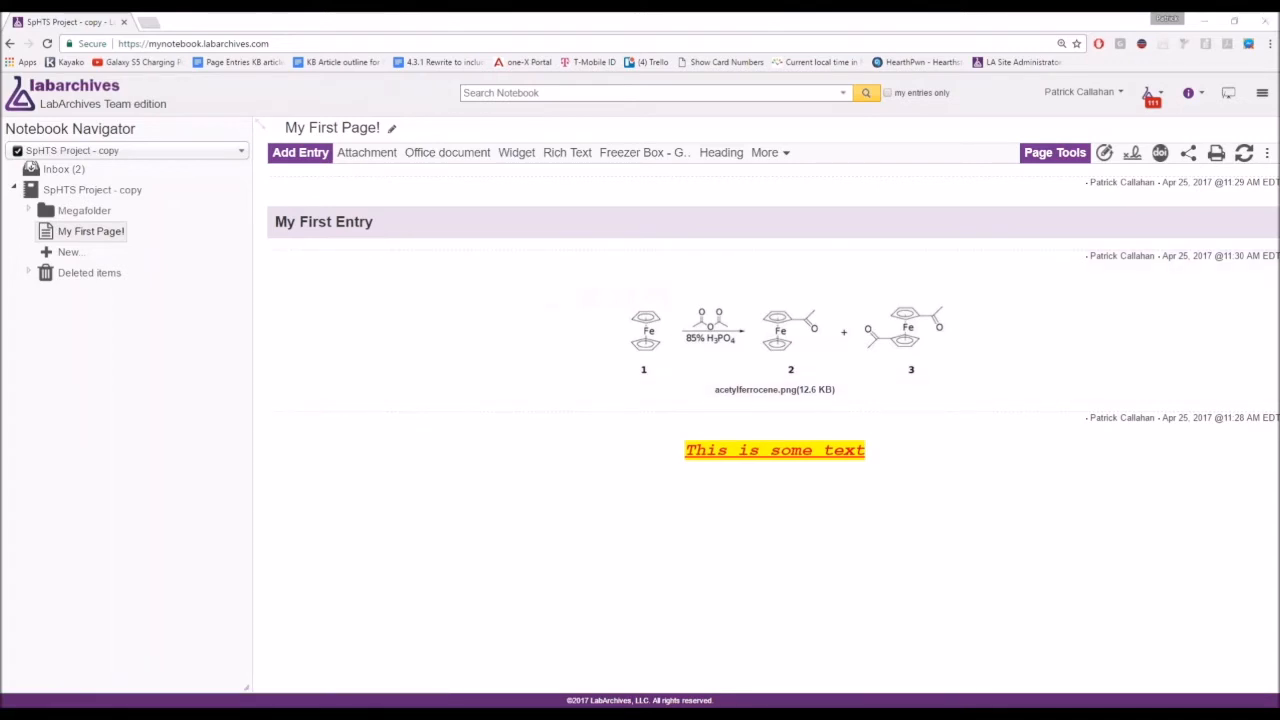
{"action": "key", "text": "alt+Tab"}
Drag calibration_glassware_sheet.xlsx from the webinar mats folder onto the notebook page's upload queue.
{"action": "double_click", "coordinate": [160, 303]}
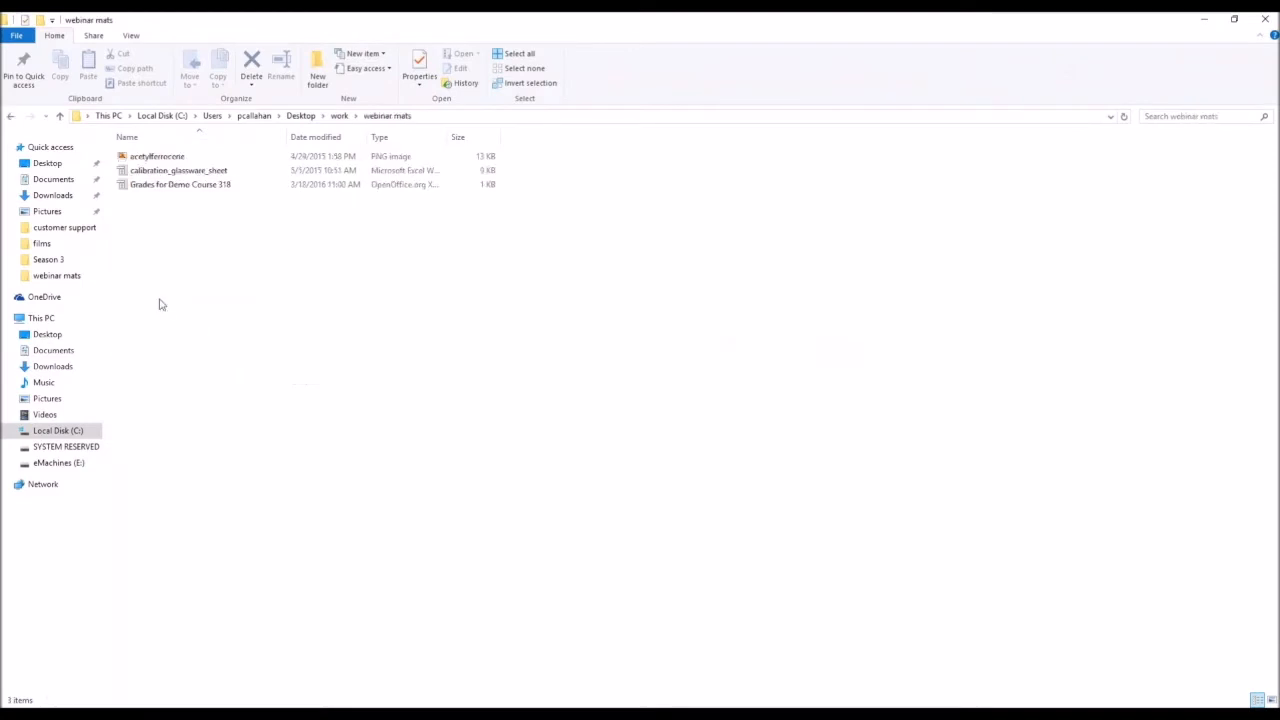
{"action": "left_click_drag", "start_coordinate": [626, 20], "coordinate": [743, 442]}
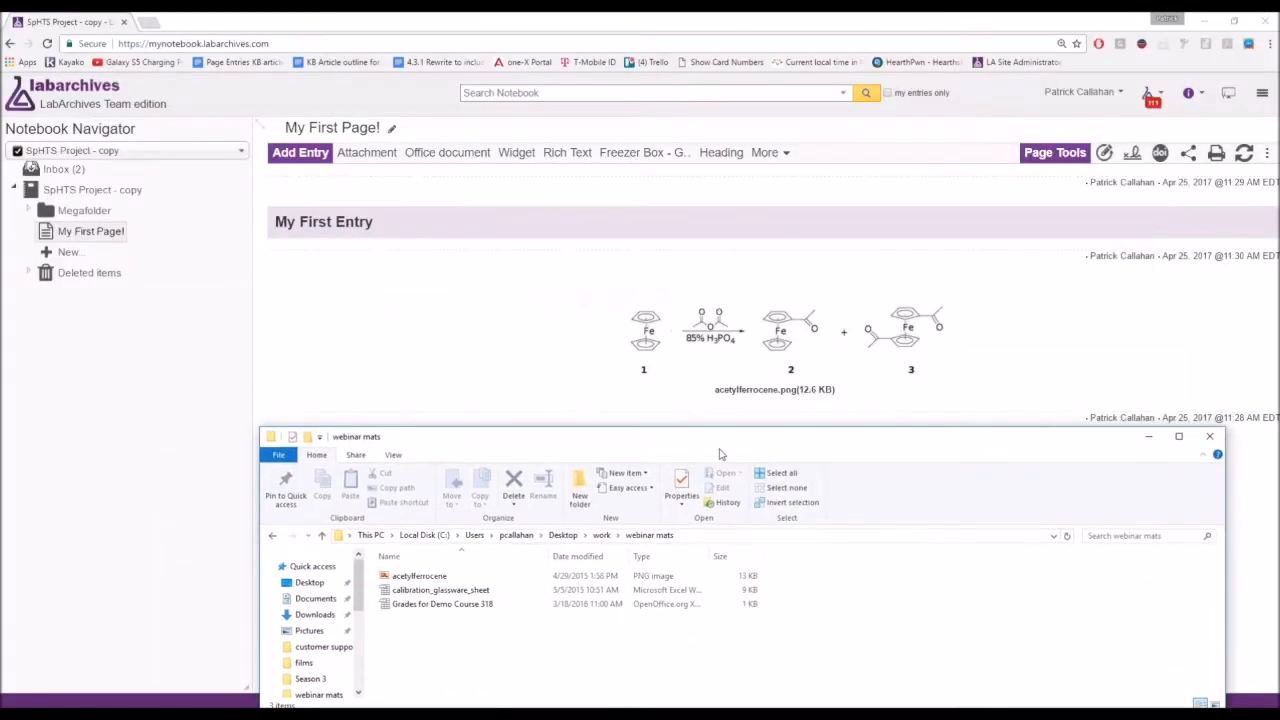
{"action": "left_click", "coordinate": [470, 591]}
{"action": "left_click_drag", "start_coordinate": [470, 591], "coordinate": [548, 239]}
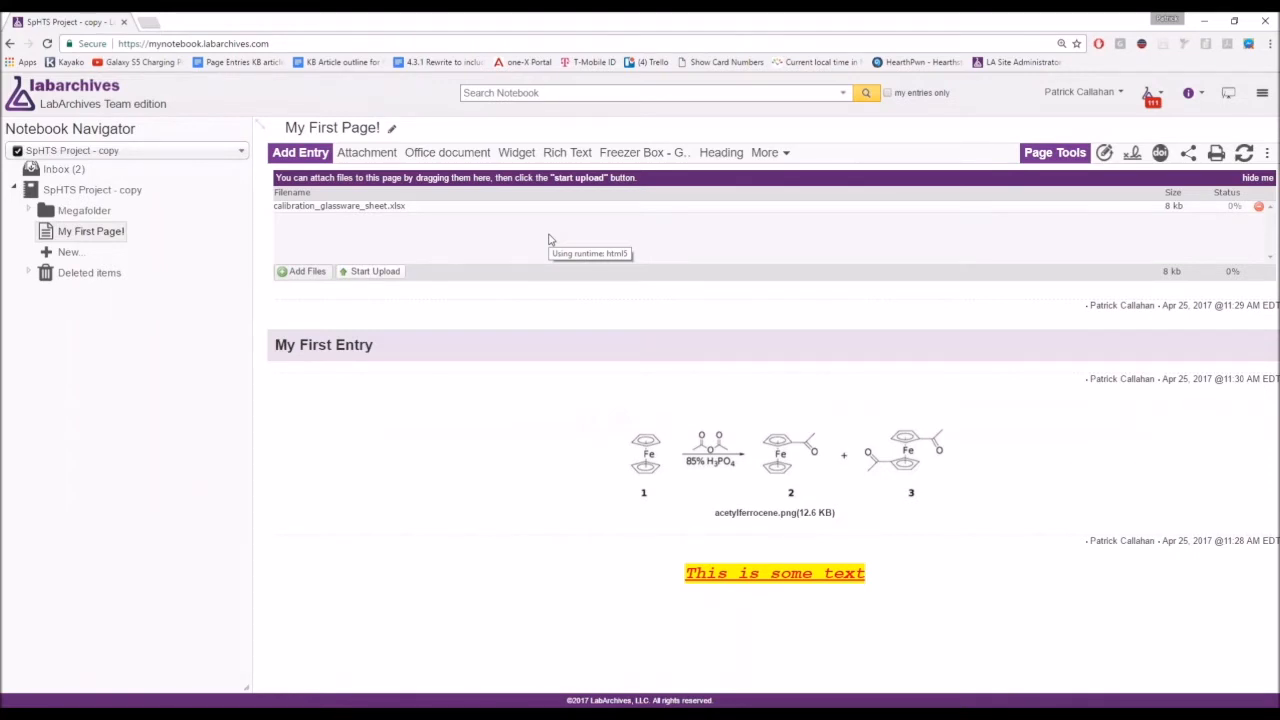
Upload the queued calibration_glassware_sheet.xlsx as a new attachment entry on the page.
{"action": "left_click", "coordinate": [361, 278]}
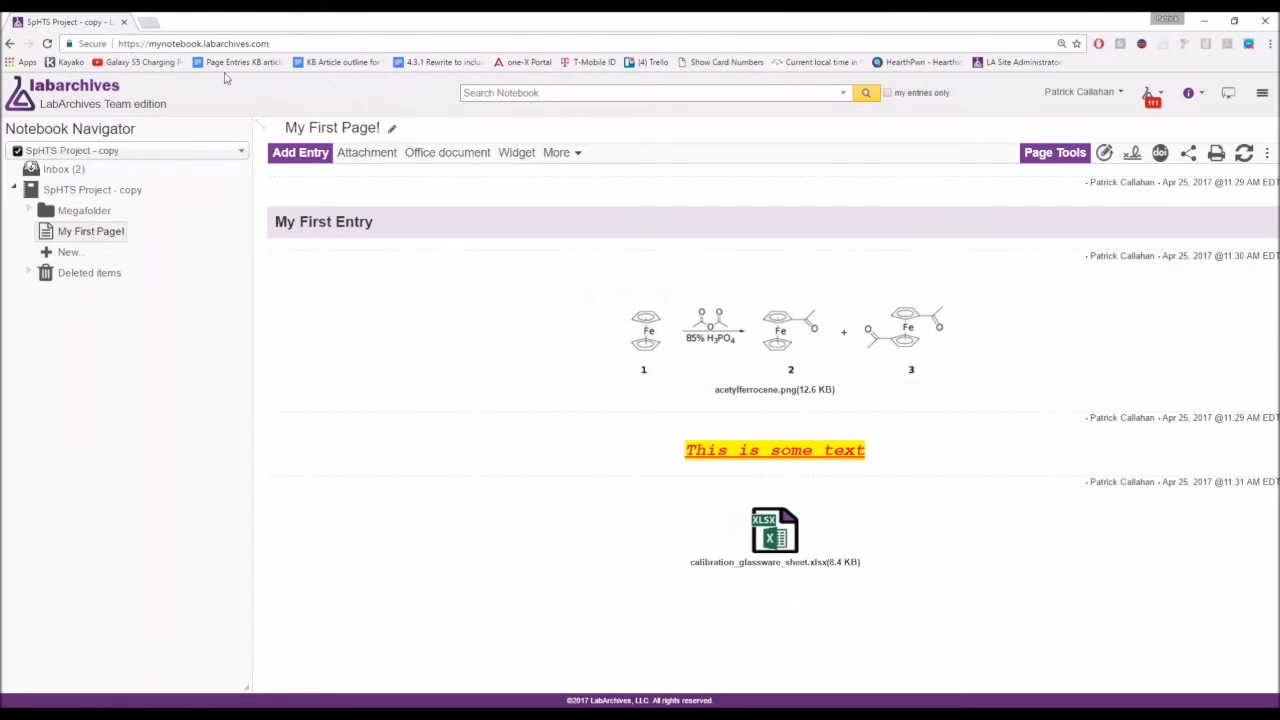
{"action": "left_click", "coordinate": [60, 178]}
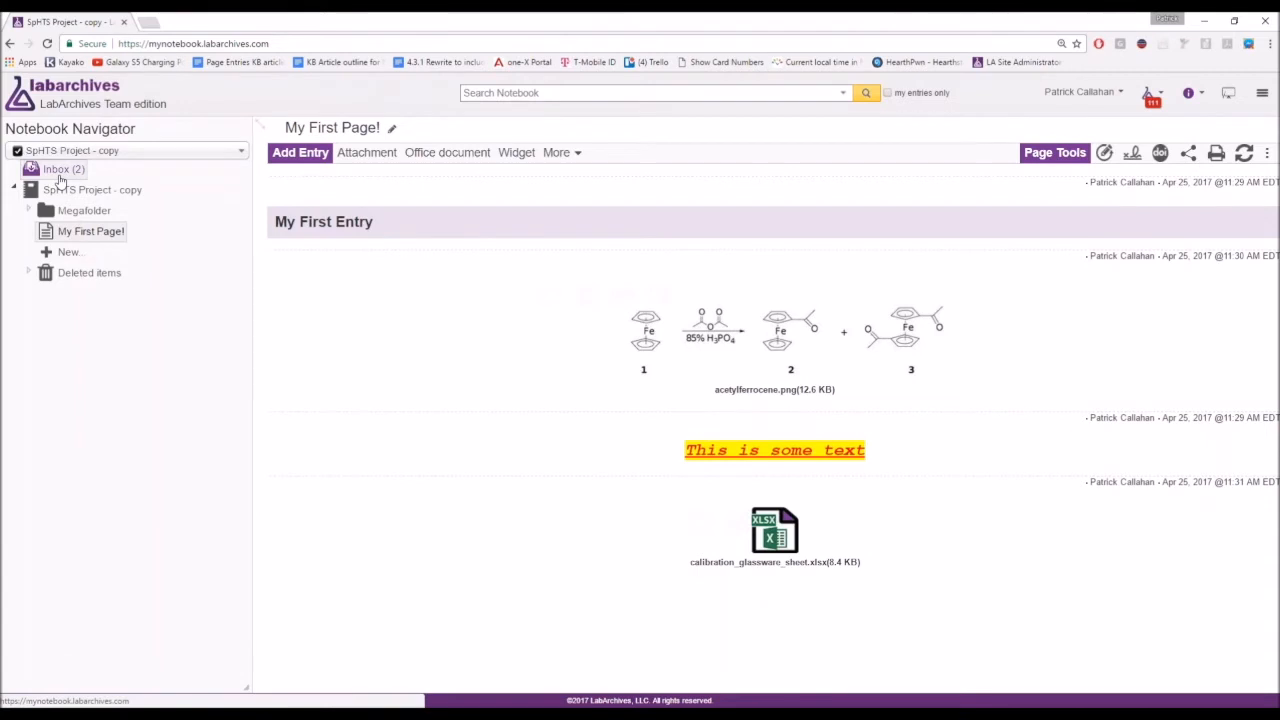
Fill the Search Notebook box with the notebook's inbox e-mail address using the autofill suggestion.
{"action": "left_click", "coordinate": [59, 176]}
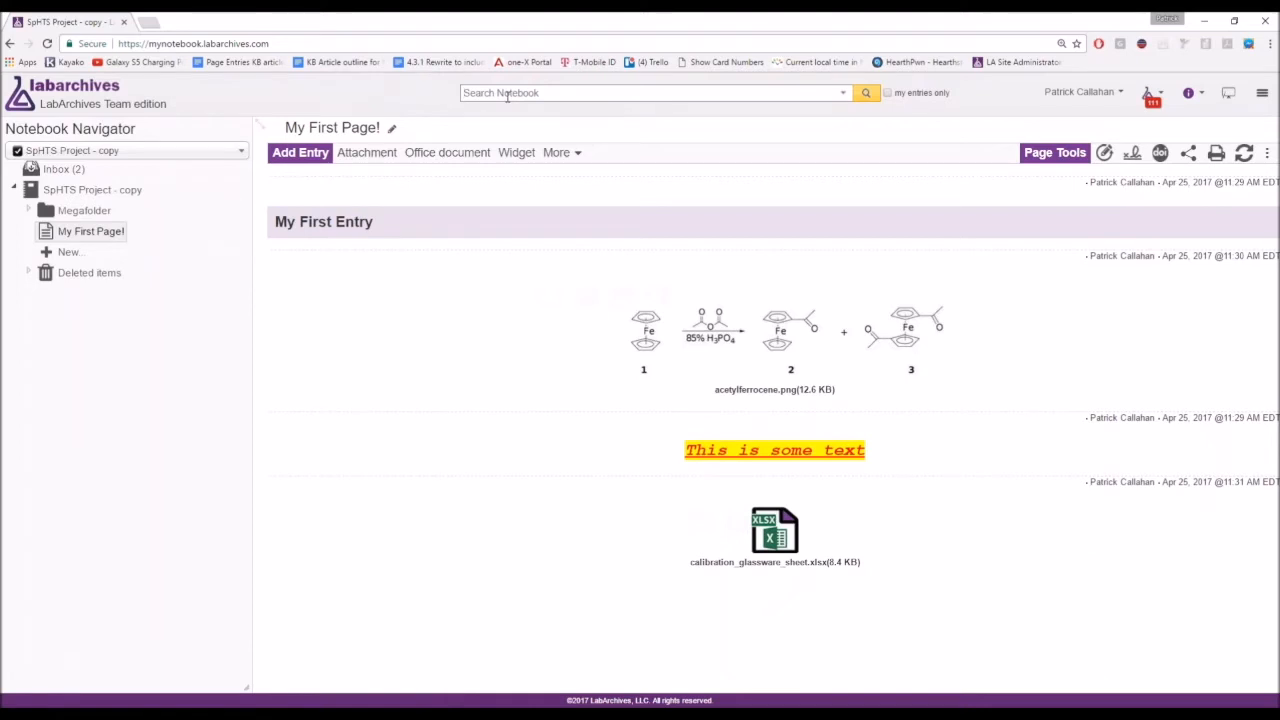
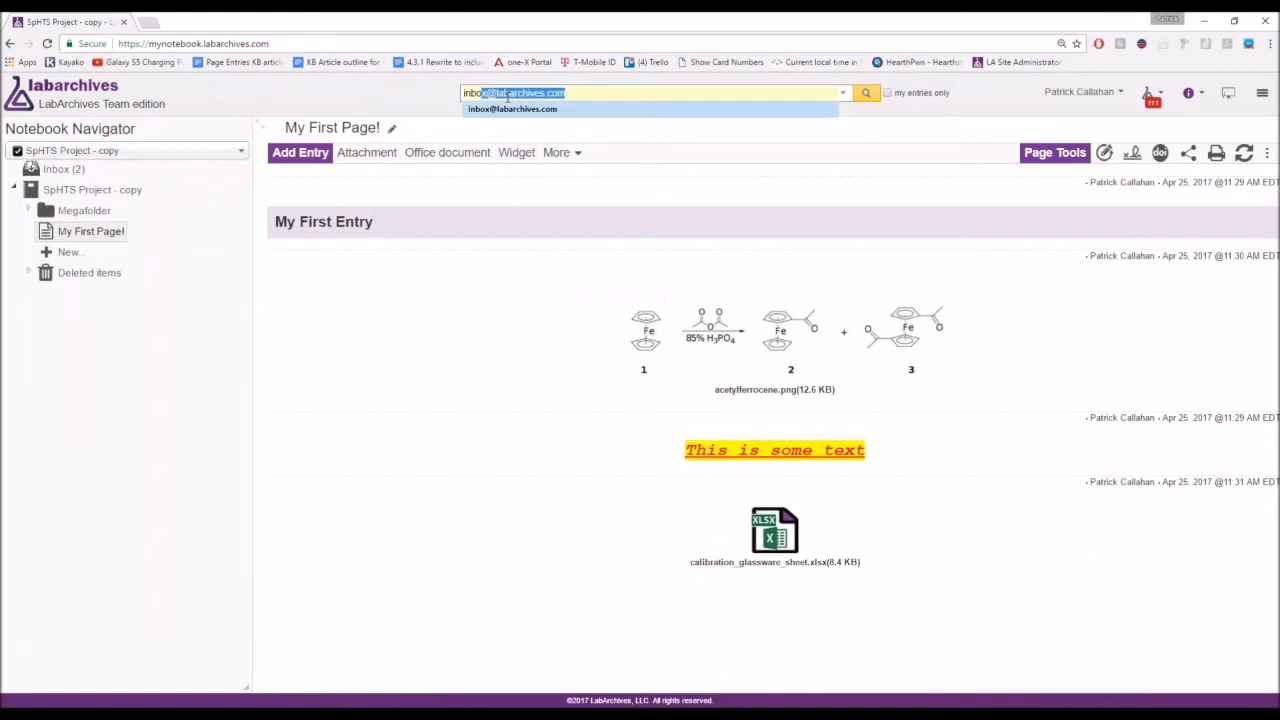
{"action": "key", "text": "Right"}
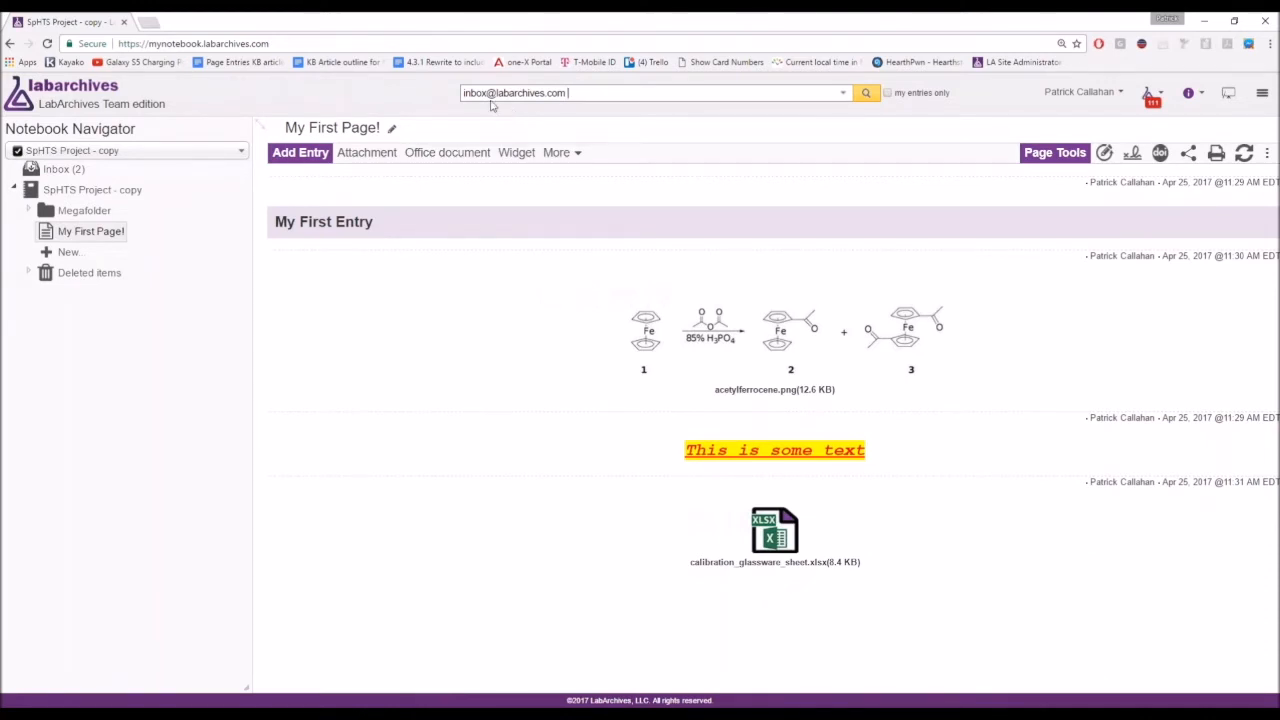
{"action": "left_click", "coordinate": [62, 172]}
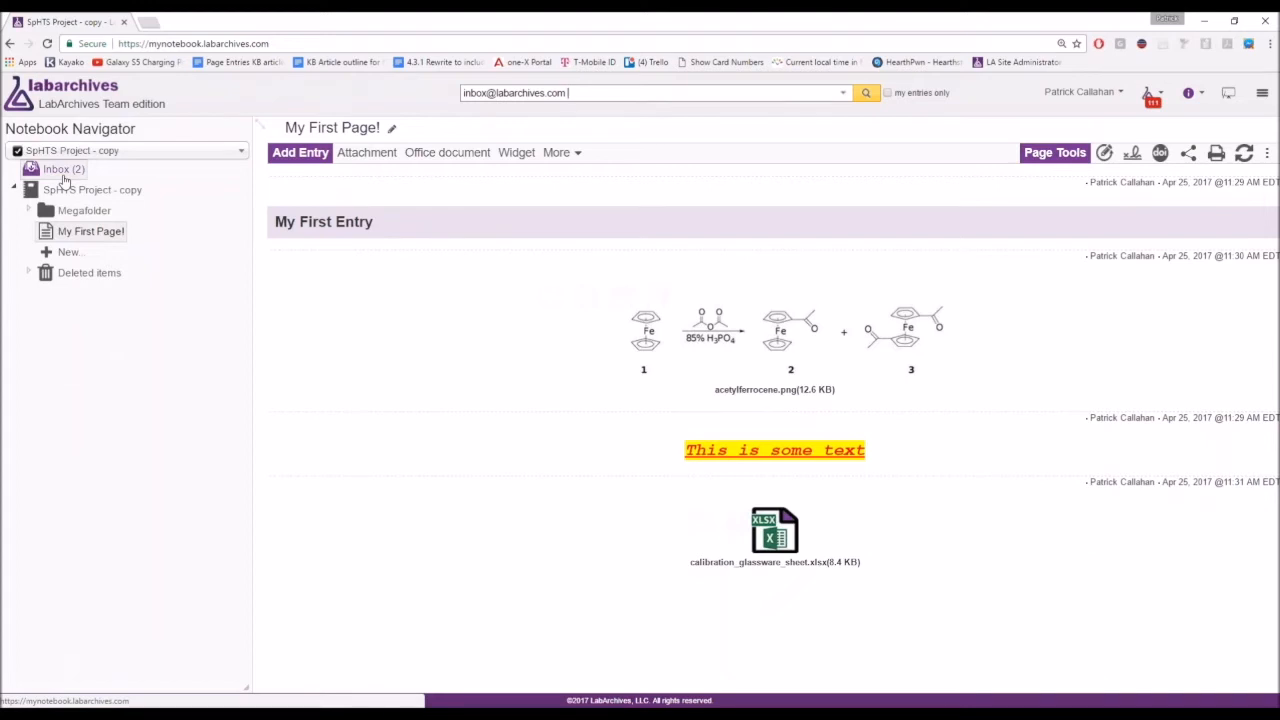
Open the Inbox, browse Megafolder as a destination for sdf.pzfx, then cancel the move.
{"action": "left_click", "coordinate": [64, 178]}
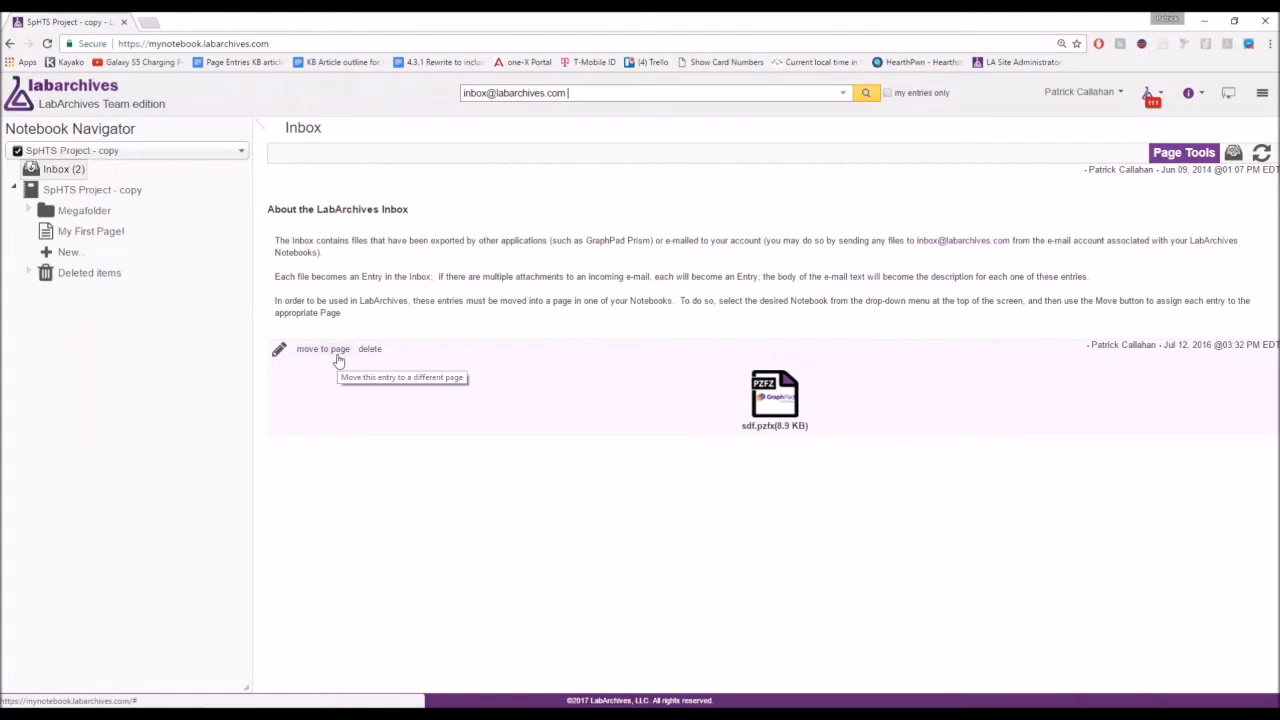
{"action": "left_click", "coordinate": [318, 174]}
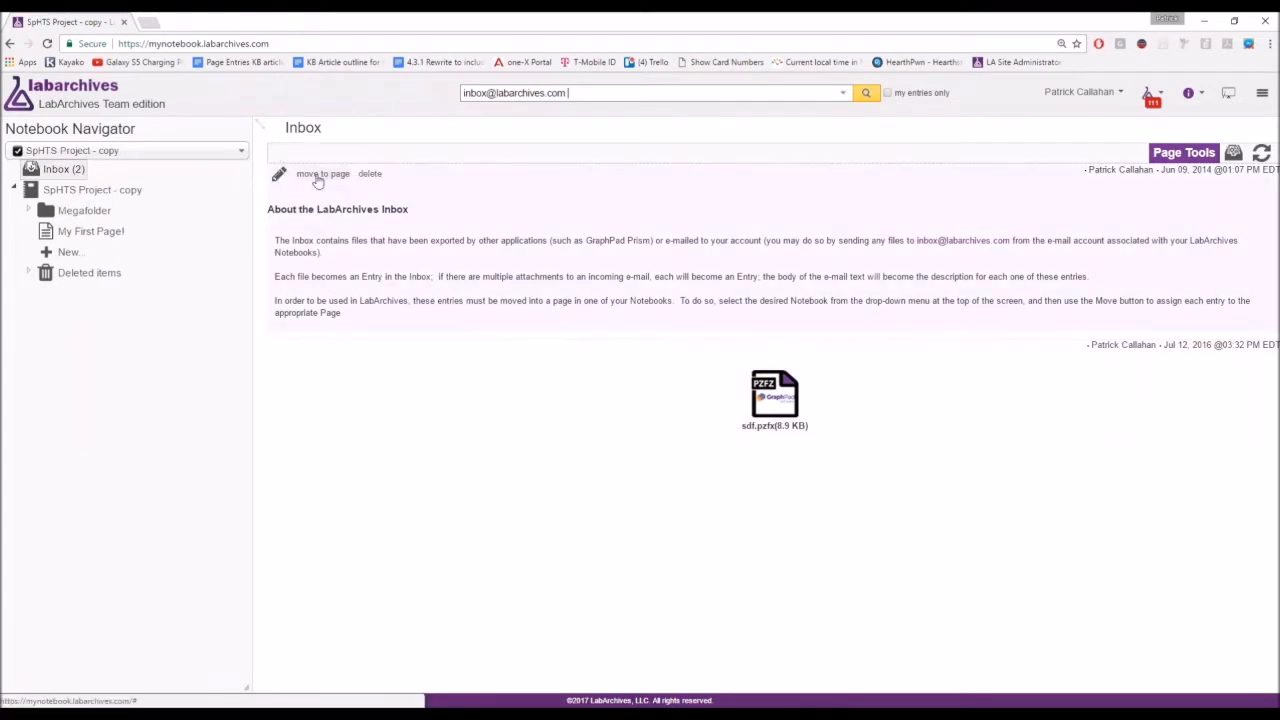
{"action": "left_click", "coordinate": [322, 349]}
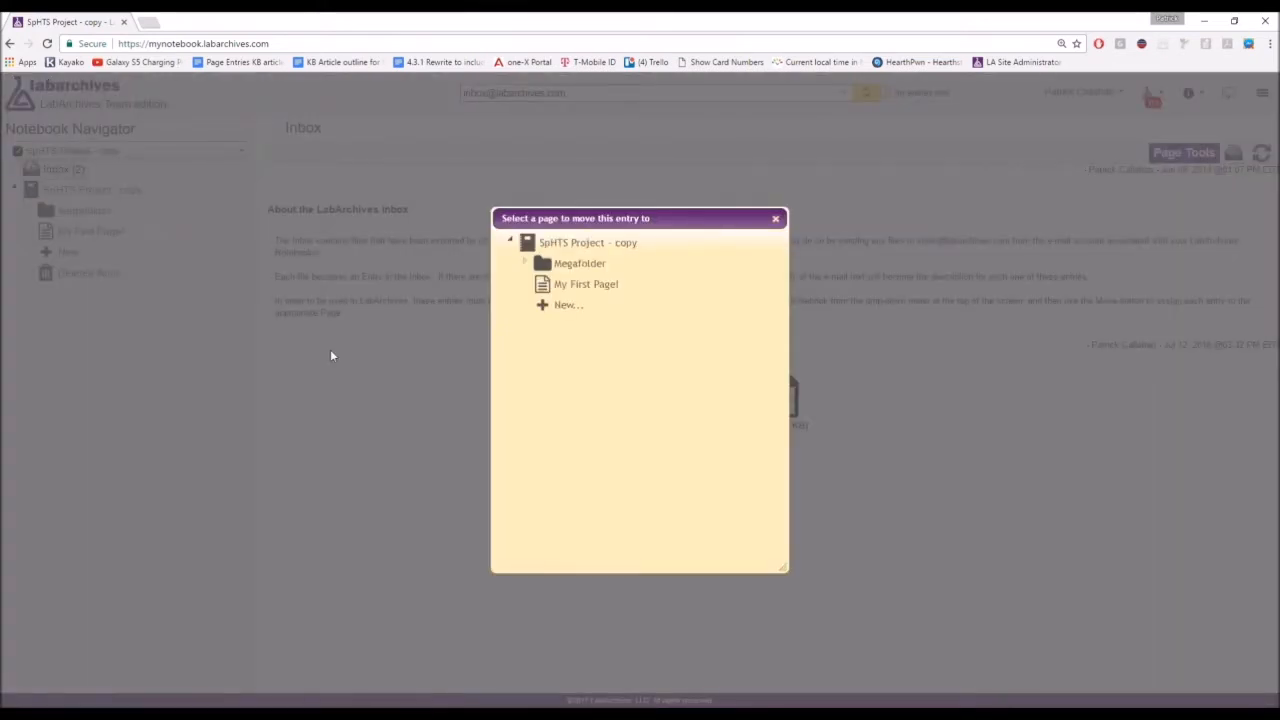
{"action": "left_click", "coordinate": [578, 264]}
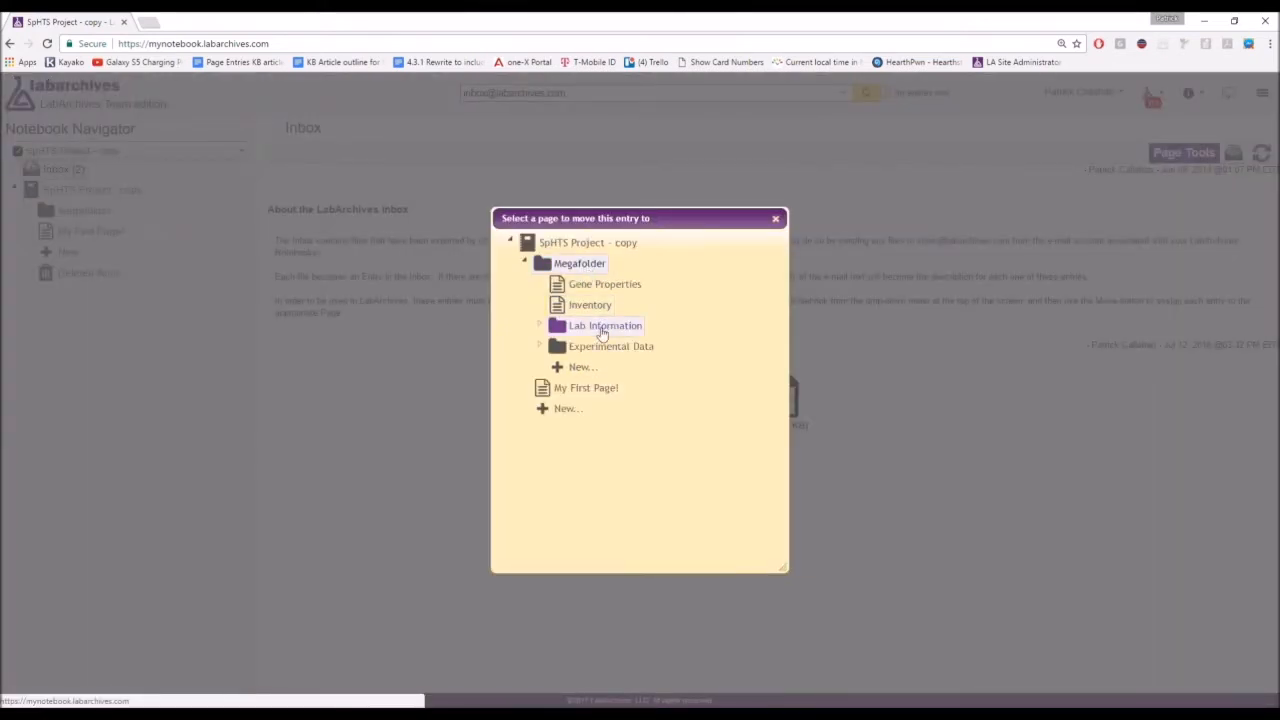
{"action": "left_click", "coordinate": [775, 219]}
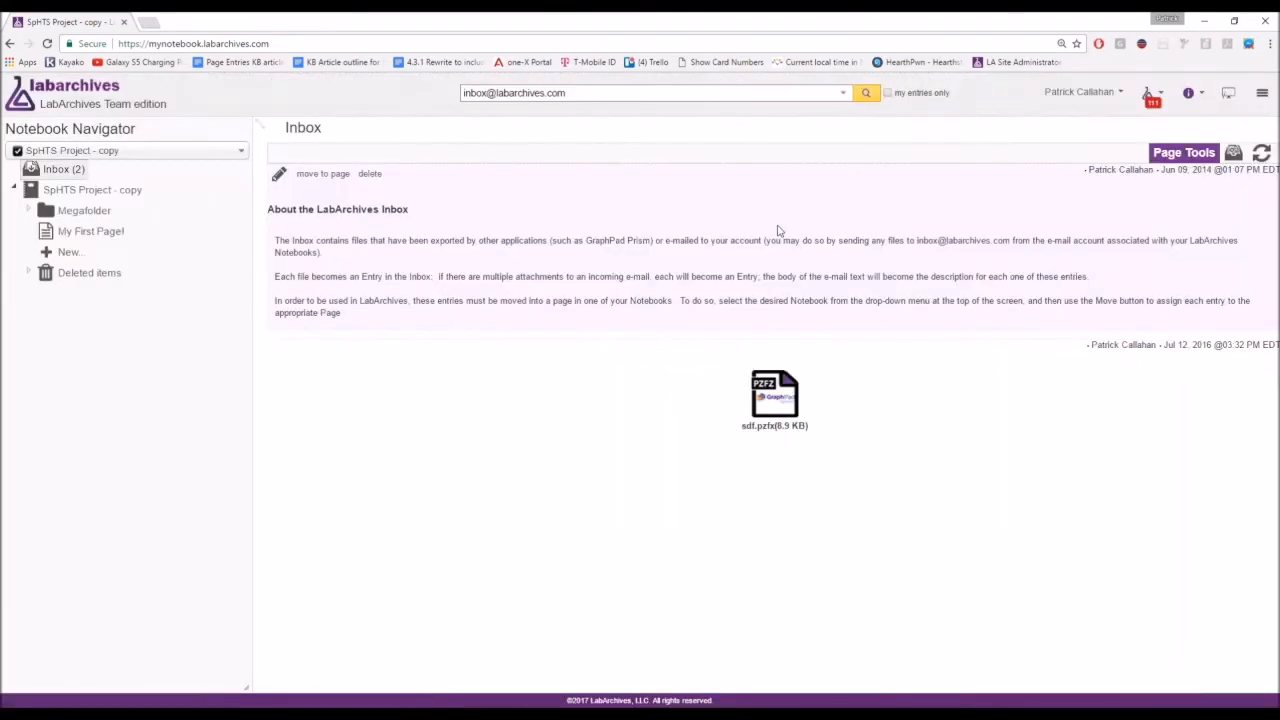
{"action": "left_click", "coordinate": [1235, 156]}
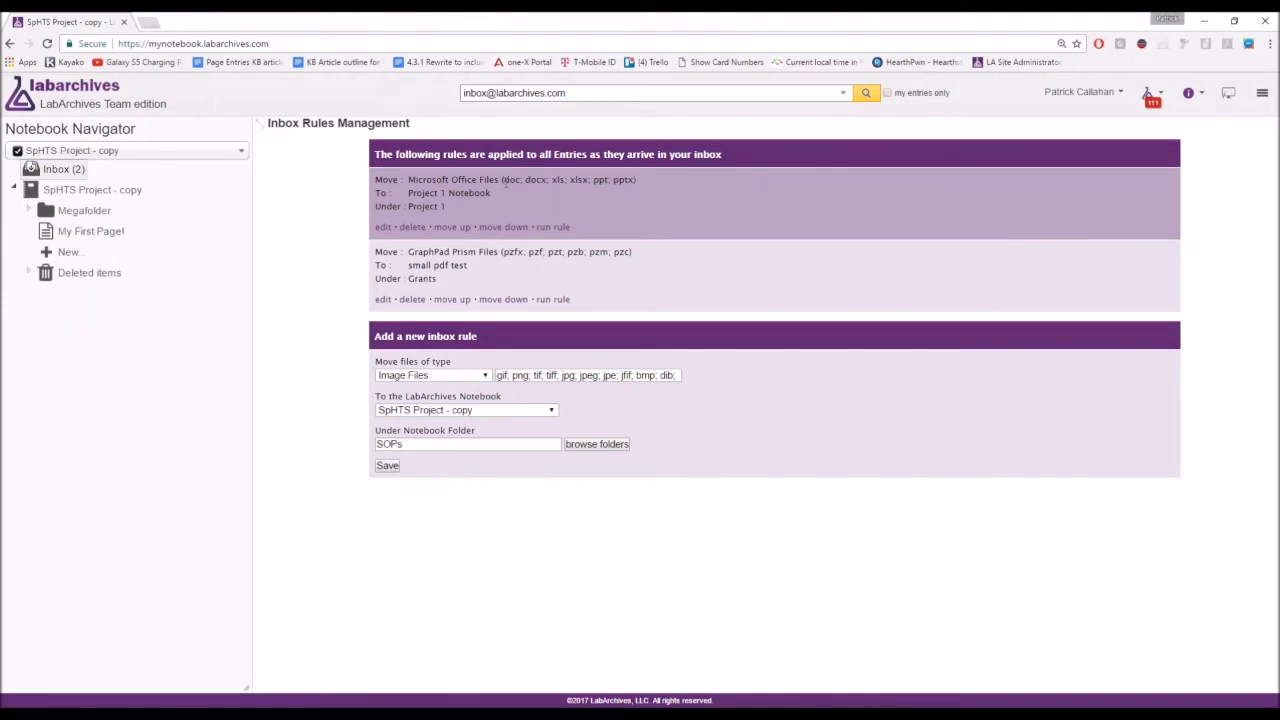
{"action": "left_click_drag", "start_coordinate": [504, 180], "coordinate": [635, 180]}
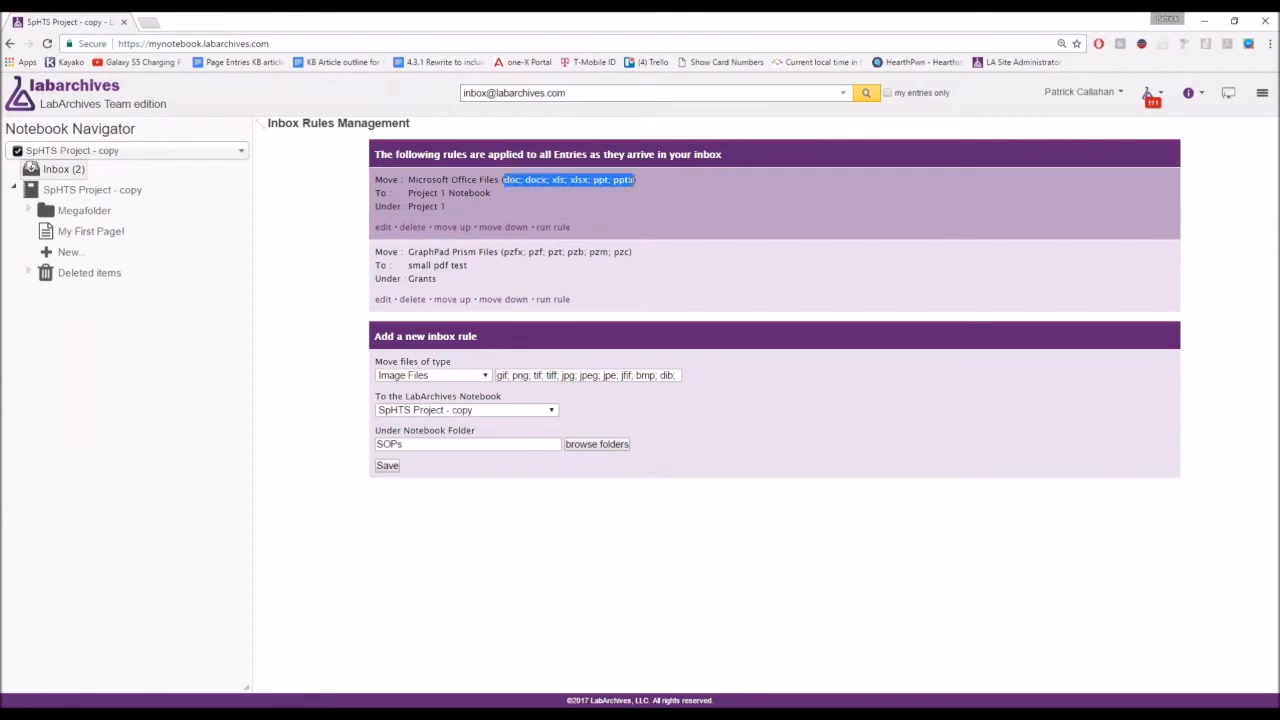
{"action": "left_click_drag", "start_coordinate": [492, 195], "coordinate": [408, 206]}
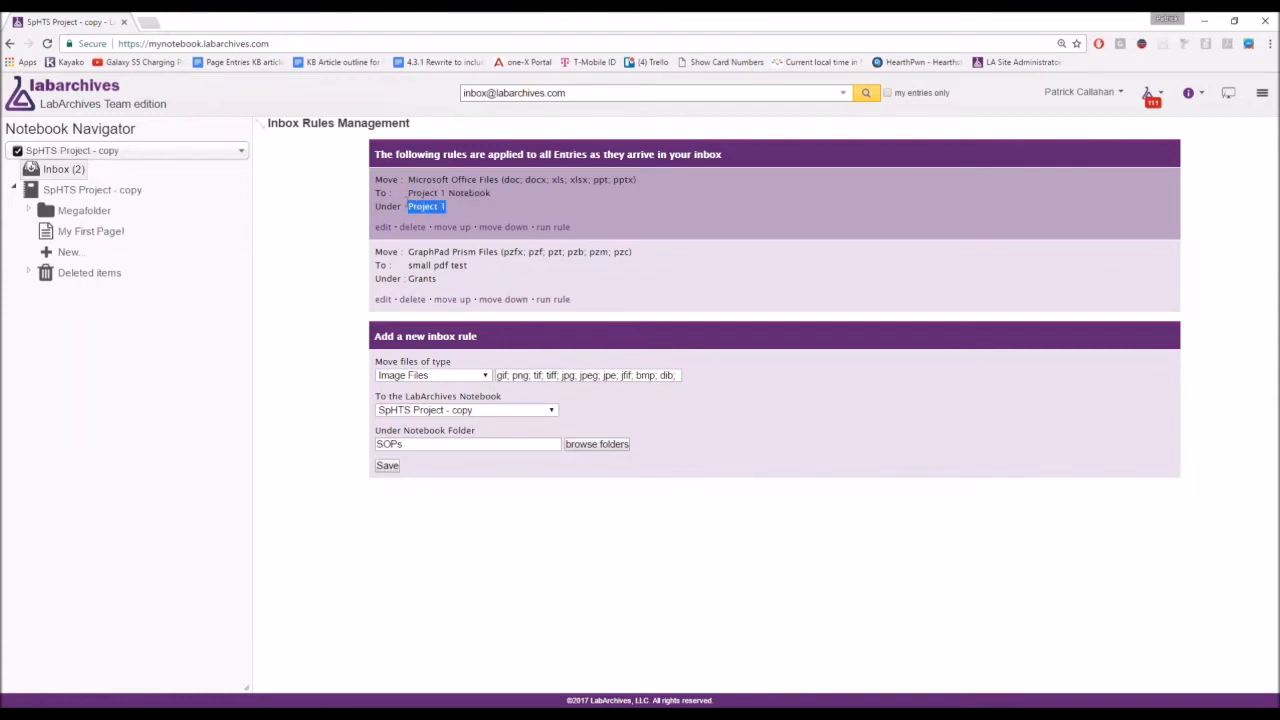
{"action": "left_click", "coordinate": [490, 267]}
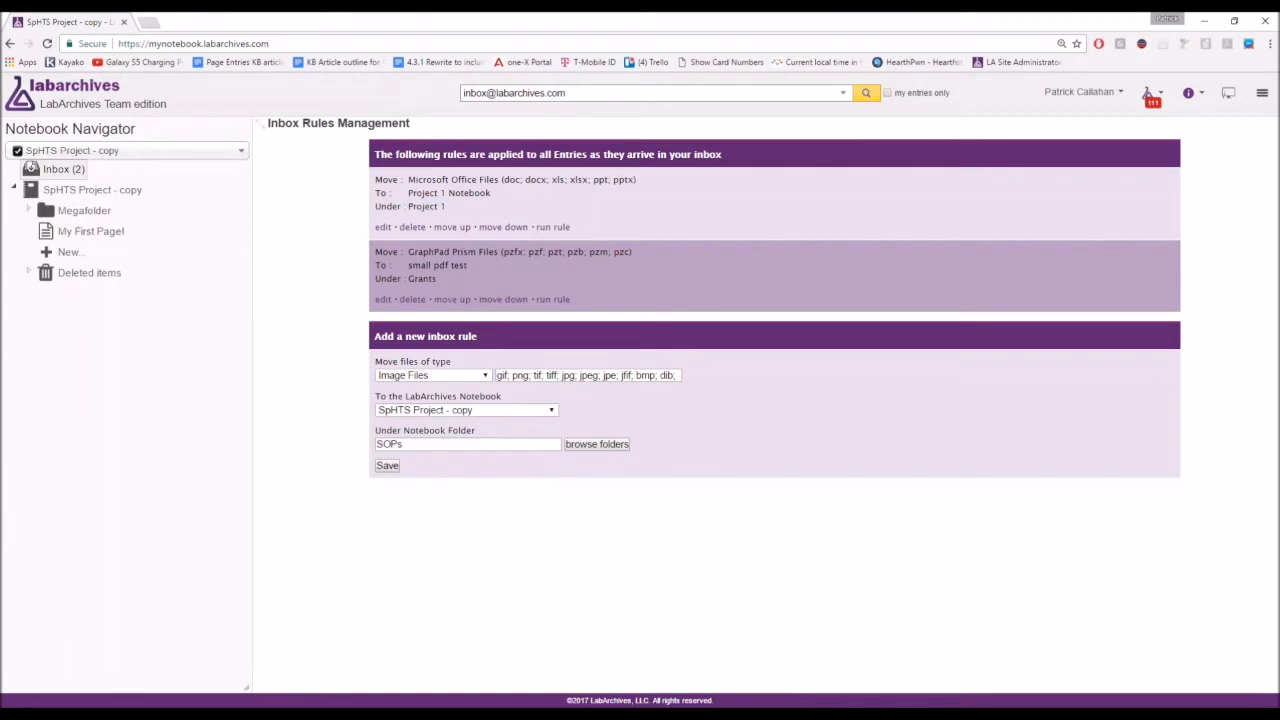
{"action": "left_click_drag", "start_coordinate": [502, 251], "coordinate": [630, 251]}
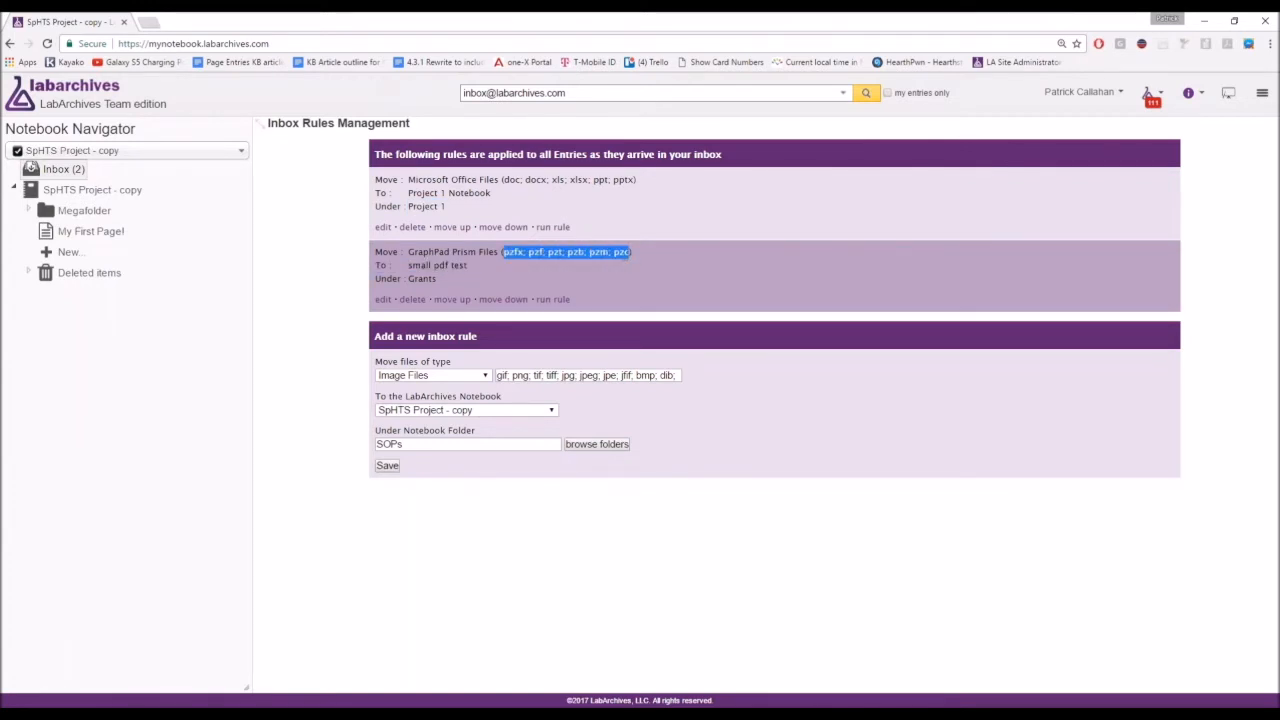
{"action": "left_click_drag", "start_coordinate": [468, 265], "coordinate": [408, 278]}
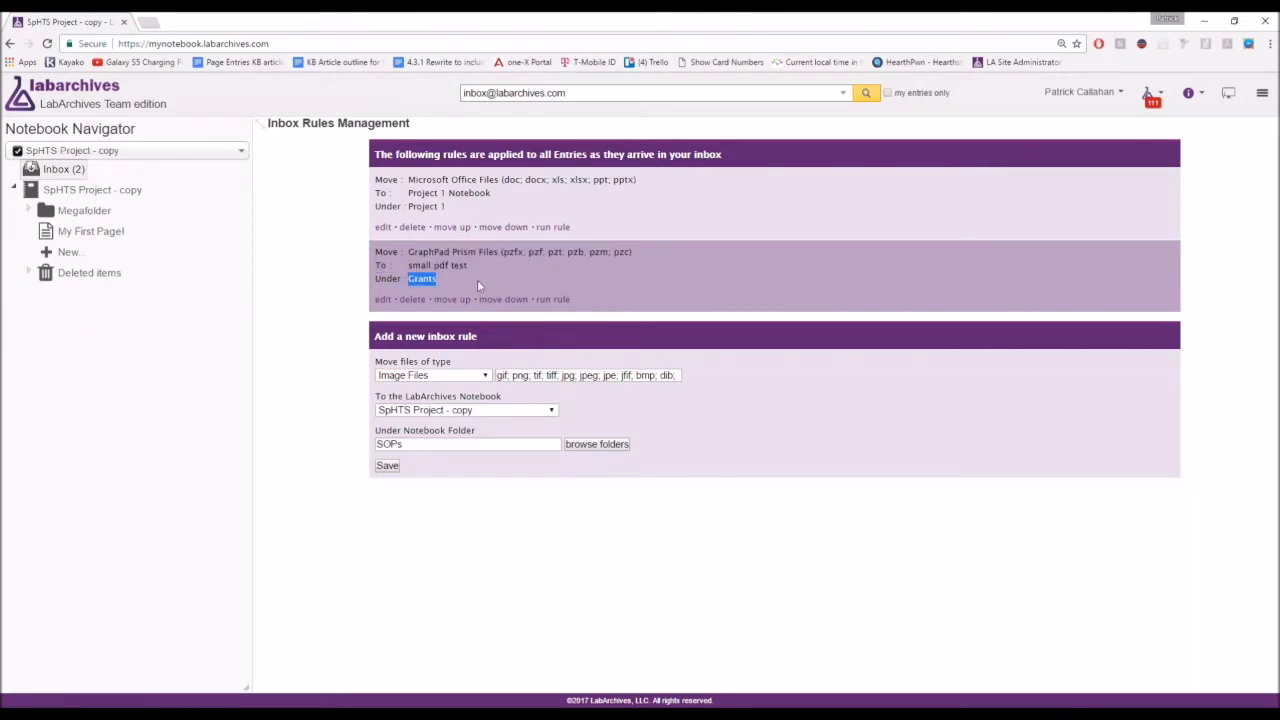
{"action": "left_click", "coordinate": [714, 291]}
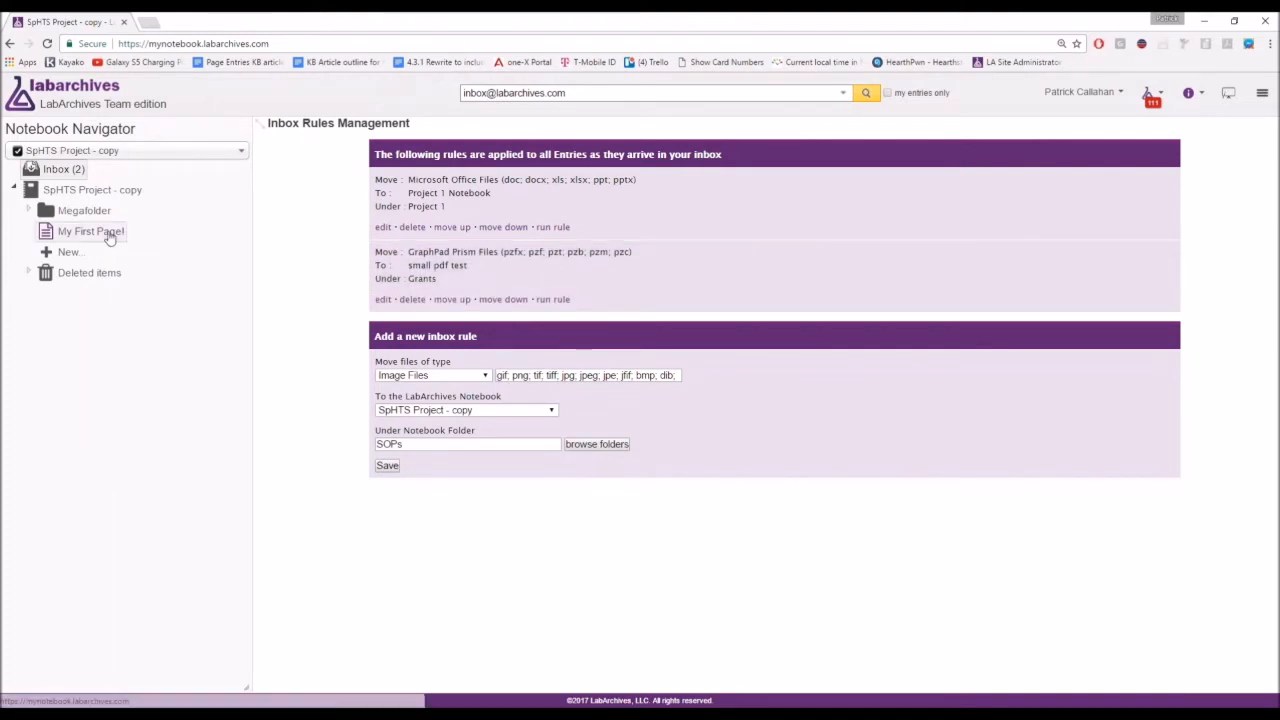
Show the main menu's Downloads list with Folder Monitor and Microsoft Office Plugin.
{"action": "left_click", "coordinate": [1262, 95]}
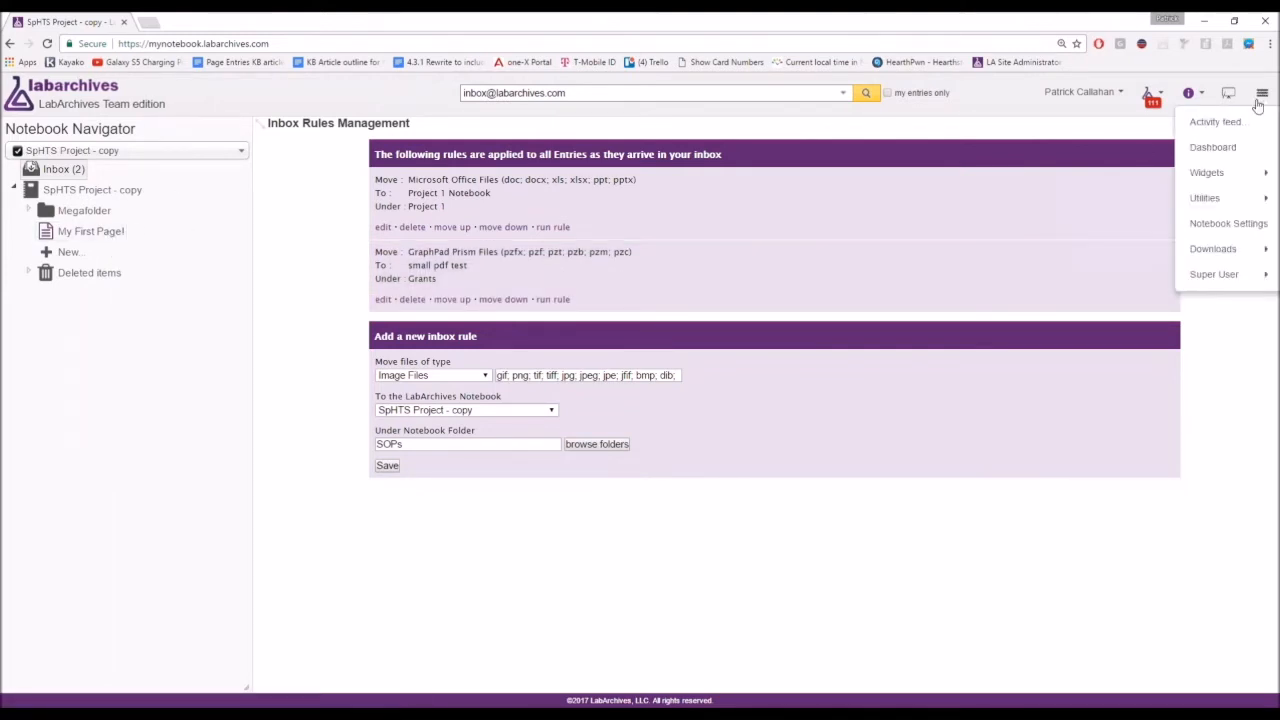
{"action": "mouse_move", "coordinate": [1236, 258]}
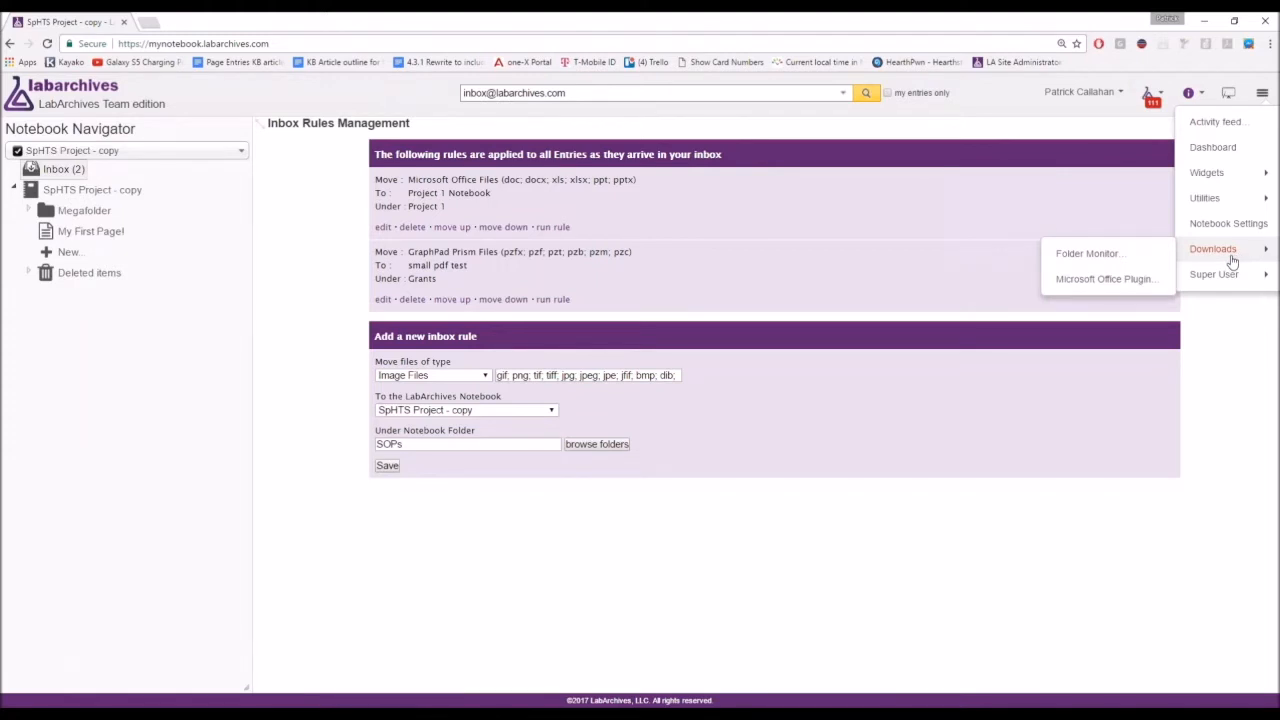
{"action": "left_click", "coordinate": [1157, 291]}
{"action": "left_click", "coordinate": [1158, 291]}
Look over the Microsoft Office Plugin and Folder Monitor download options, then dismiss the menu.
{"action": "left_click", "coordinate": [1158, 291]}
{"action": "left_click", "coordinate": [1155, 287]}
{"action": "left_click", "coordinate": [1157, 289]}
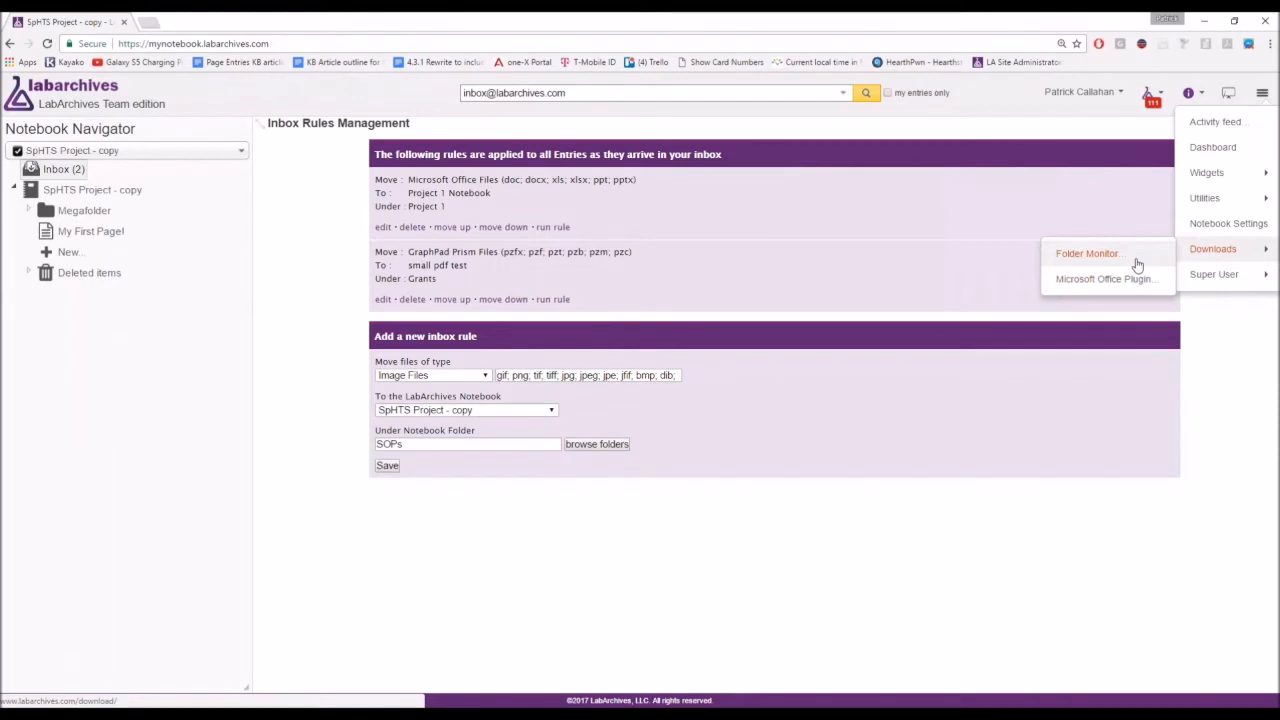
{"action": "left_click", "coordinate": [1137, 264]}
{"action": "left_click", "coordinate": [1137, 264]}
{"action": "left_click", "coordinate": [306, 297]}
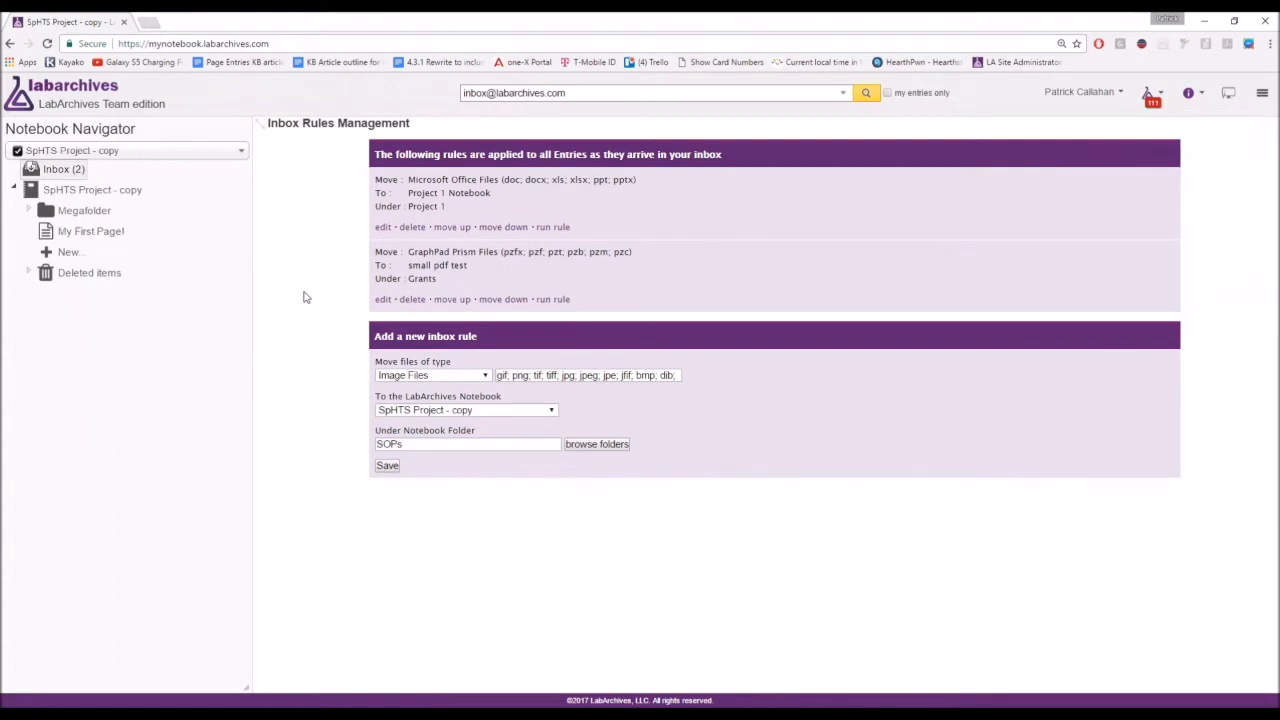
Return to My First Page! and scroll down to the calibration spreadsheet attachment.
{"action": "left_click", "coordinate": [85, 238]}
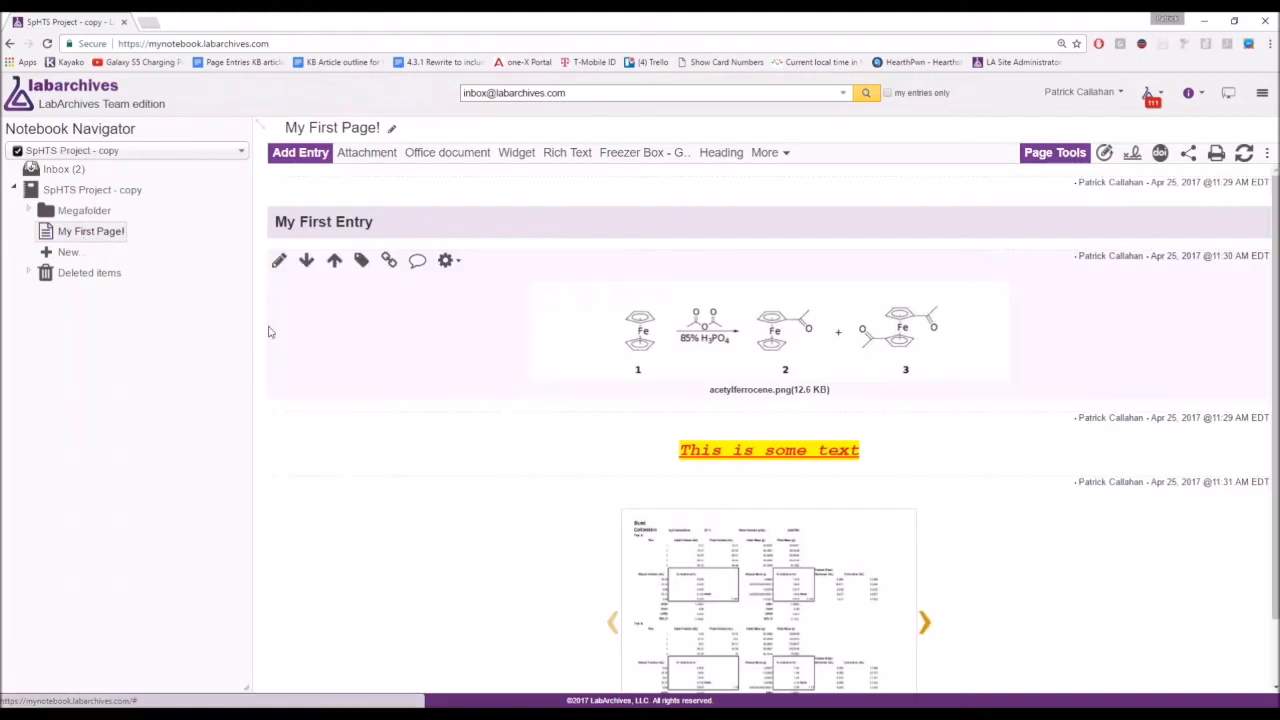
{"action": "scroll", "coordinate": [269, 329], "scroll_direction": "down", "scroll_amount": 1}
{"action": "scroll", "coordinate": [450, 377], "scroll_direction": "up", "scroll_amount": 1}
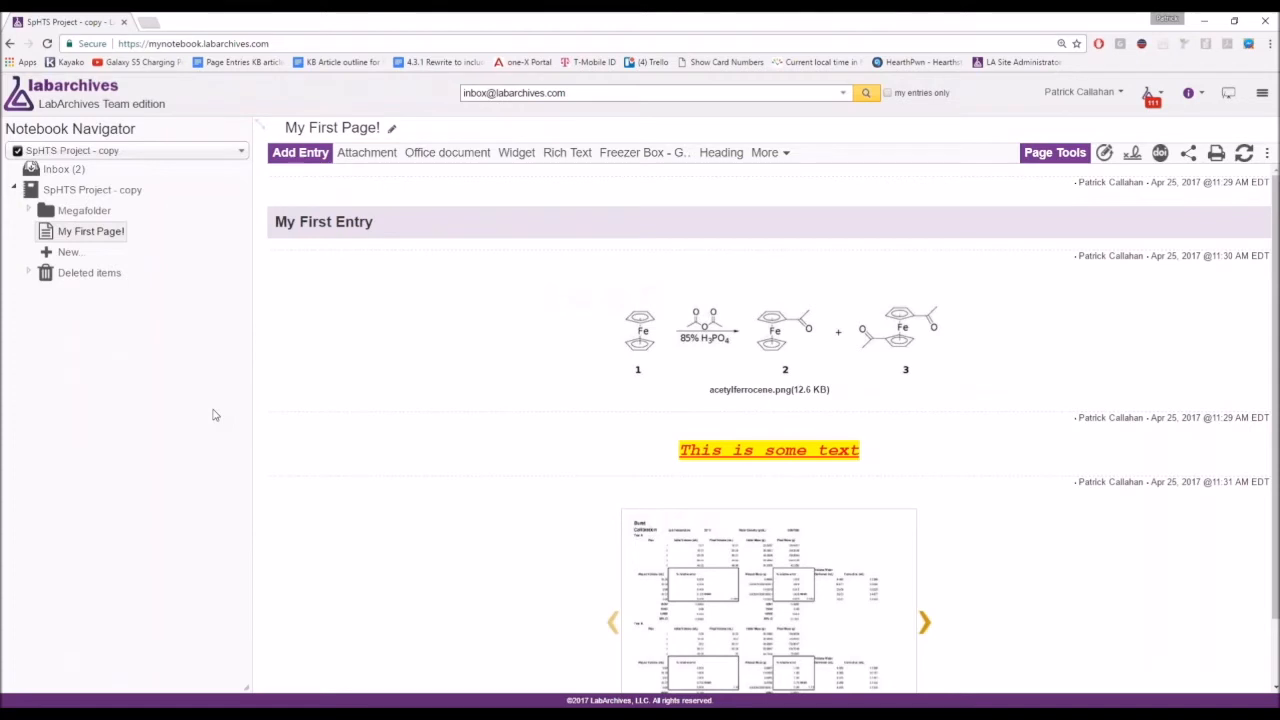
{"action": "mouse_move", "coordinate": [306, 434]}
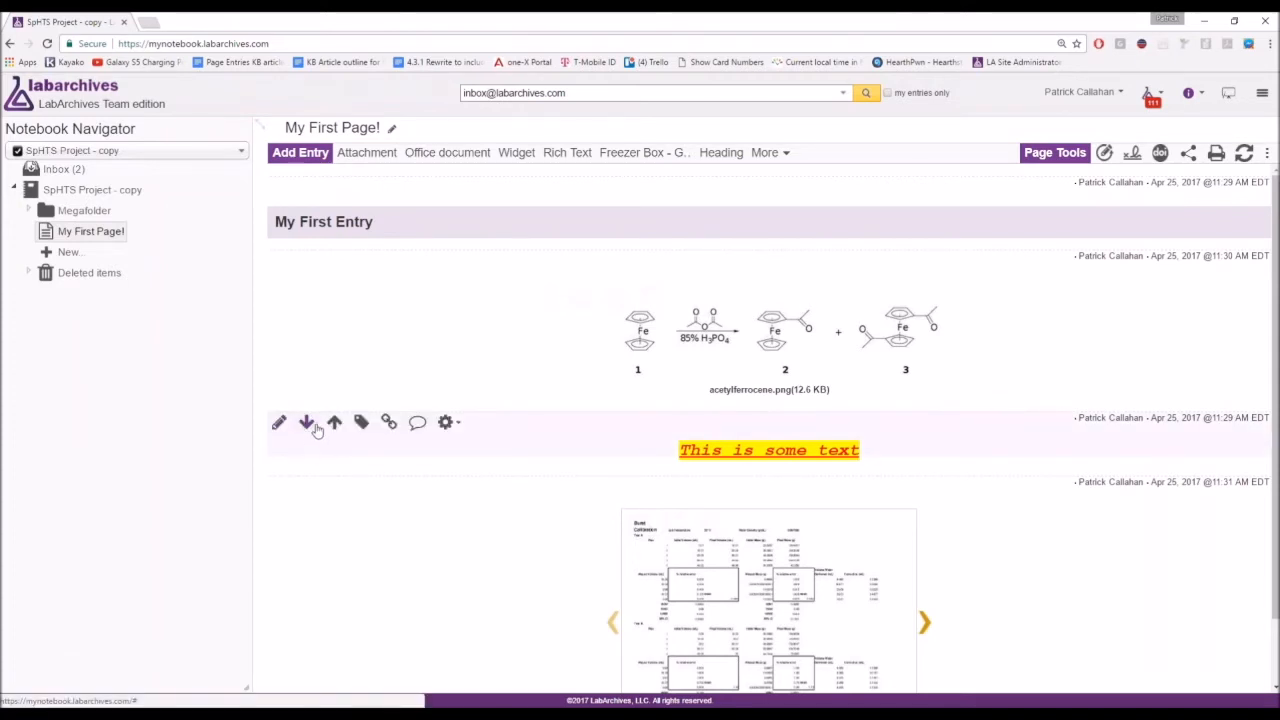
{"action": "mouse_move", "coordinate": [643, 342]}
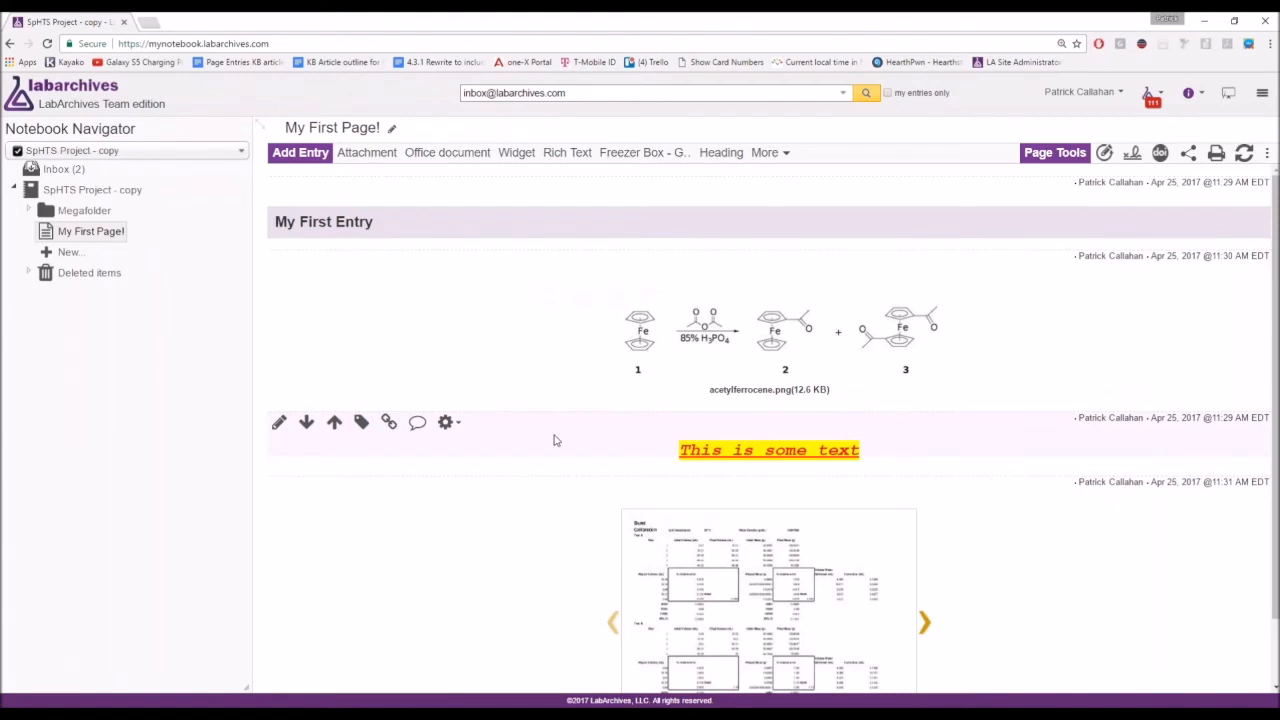
{"action": "scroll", "coordinate": [555, 440], "scroll_direction": "down", "scroll_amount": 1}
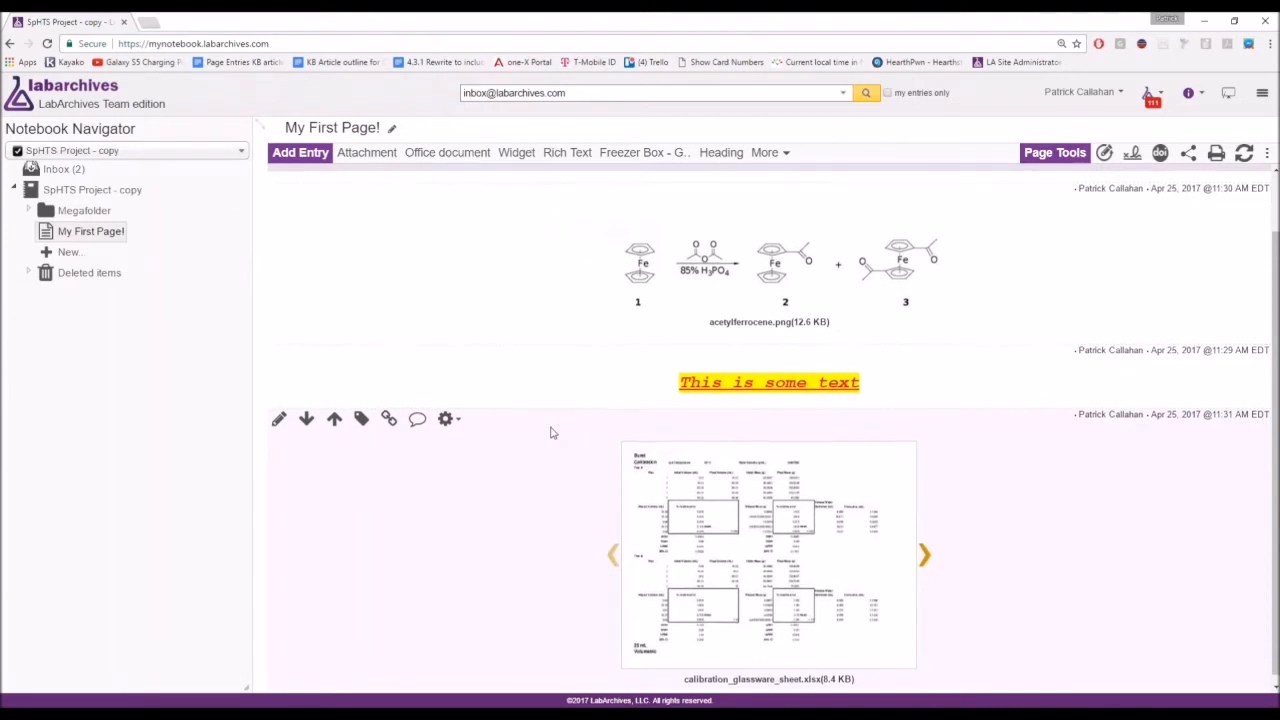
{"action": "mouse_move", "coordinate": [694, 508]}
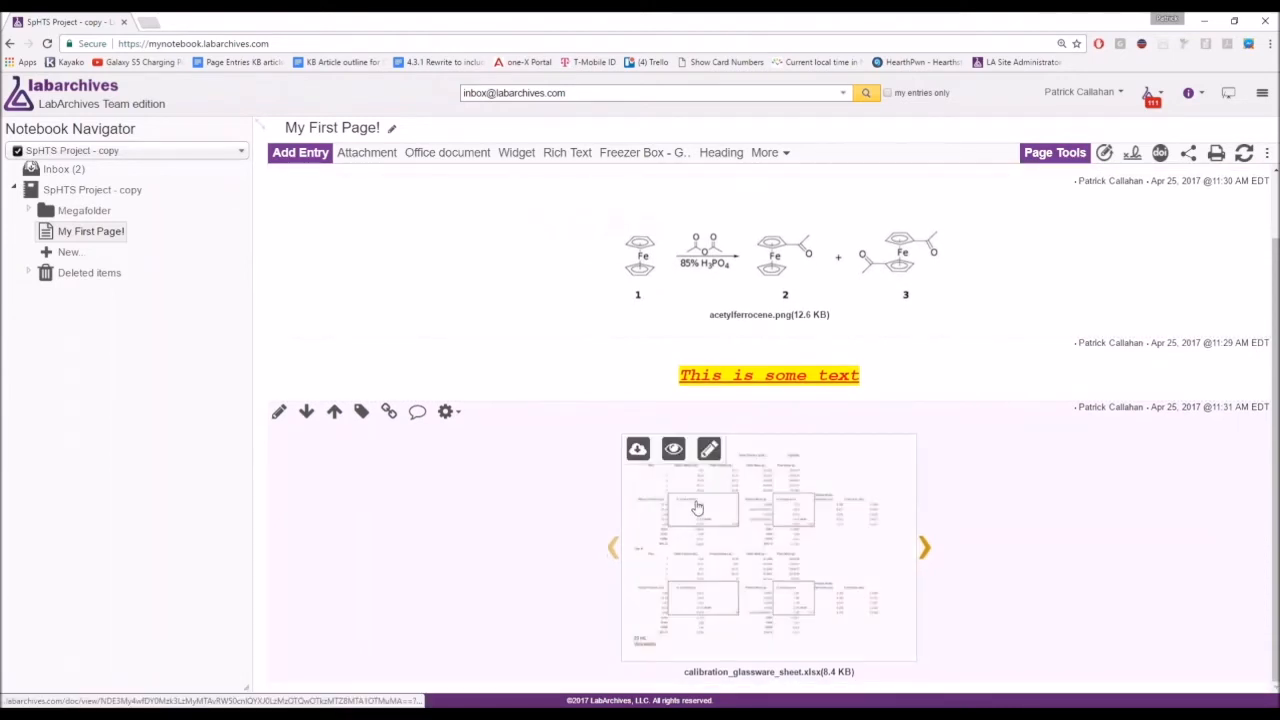
Open the calibration spreadsheet for editing, widen column E and inspect the H10, H11, G12 formulas.
{"action": "left_click", "coordinate": [709, 450]}
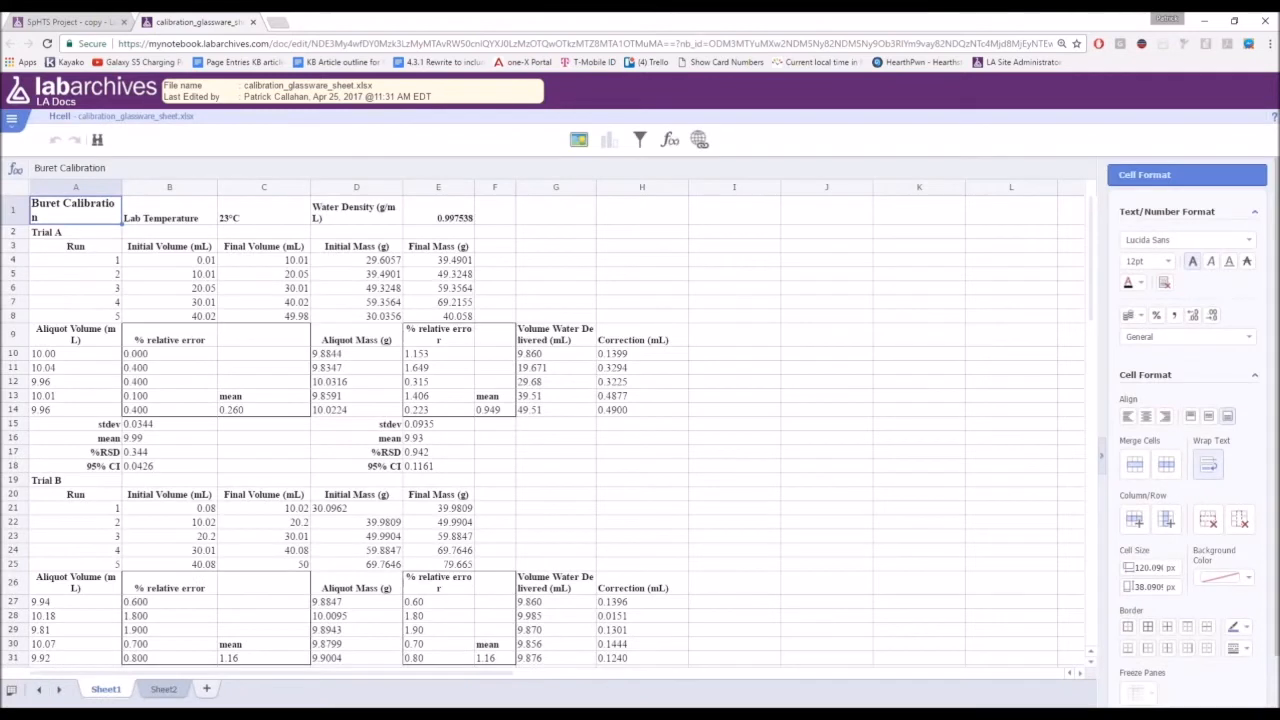
{"action": "left_click", "coordinate": [680, 368]}
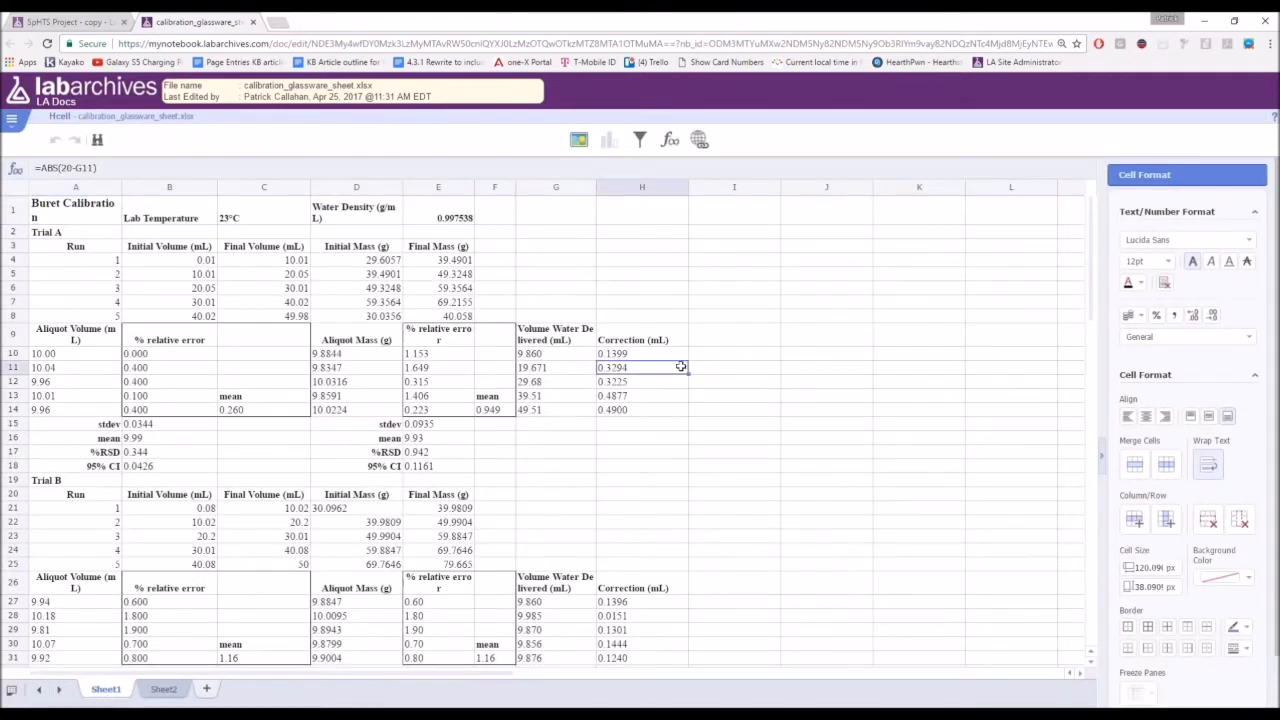
{"action": "left_click", "coordinate": [551, 269]}
{"action": "left_click", "coordinate": [492, 189]}
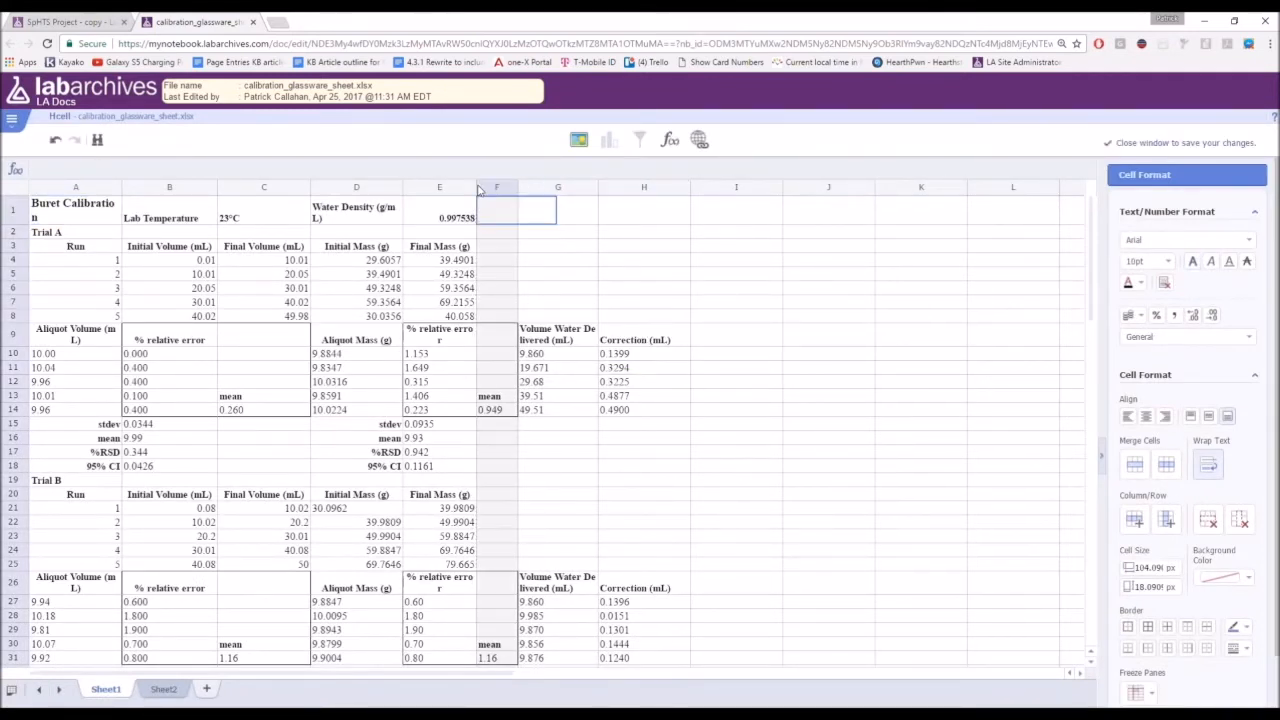
{"action": "left_click_drag", "start_coordinate": [476, 188], "coordinate": [492, 188]}
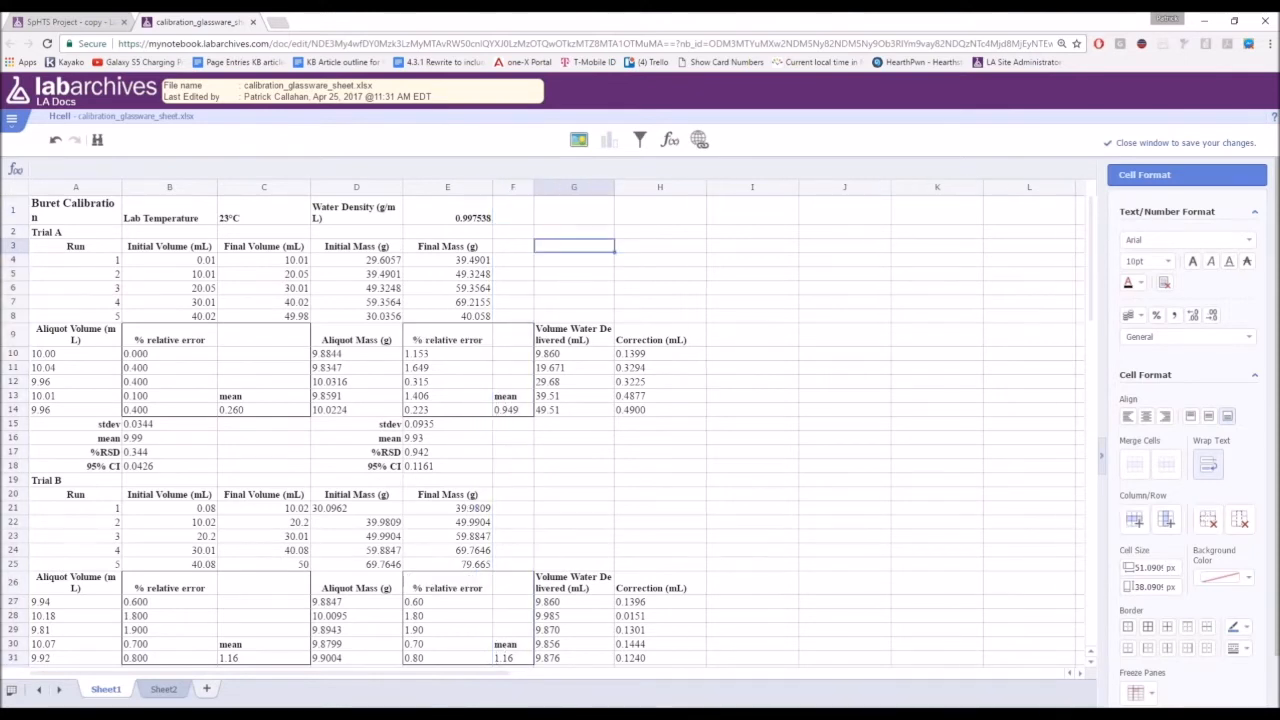
{"action": "left_click", "coordinate": [684, 355]}
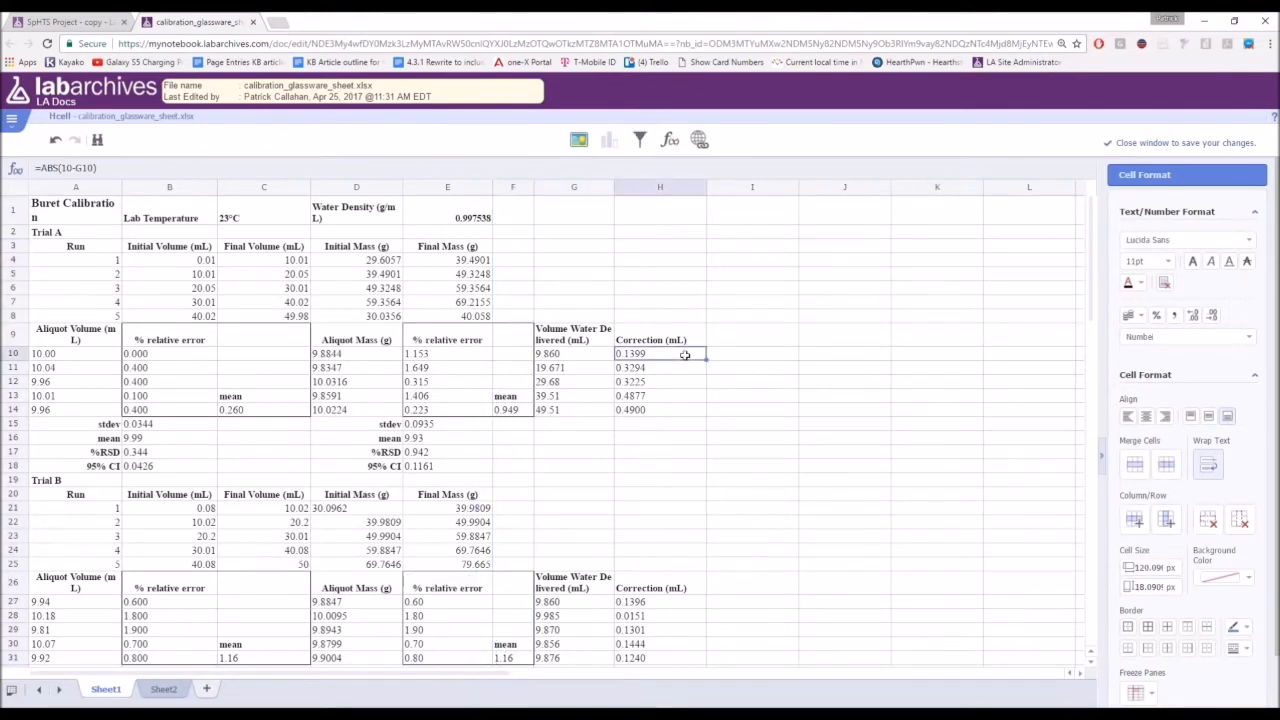
{"action": "left_click", "coordinate": [554, 383]}
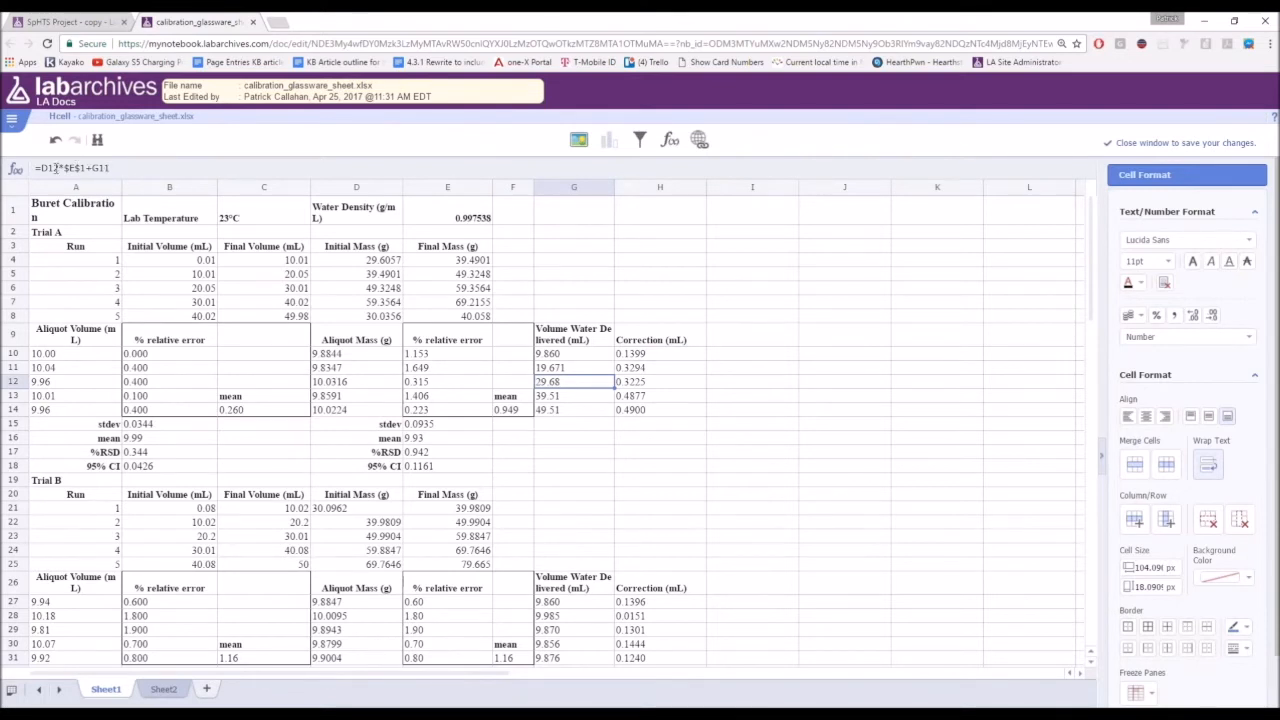
{"action": "left_click", "coordinate": [740, 381]}
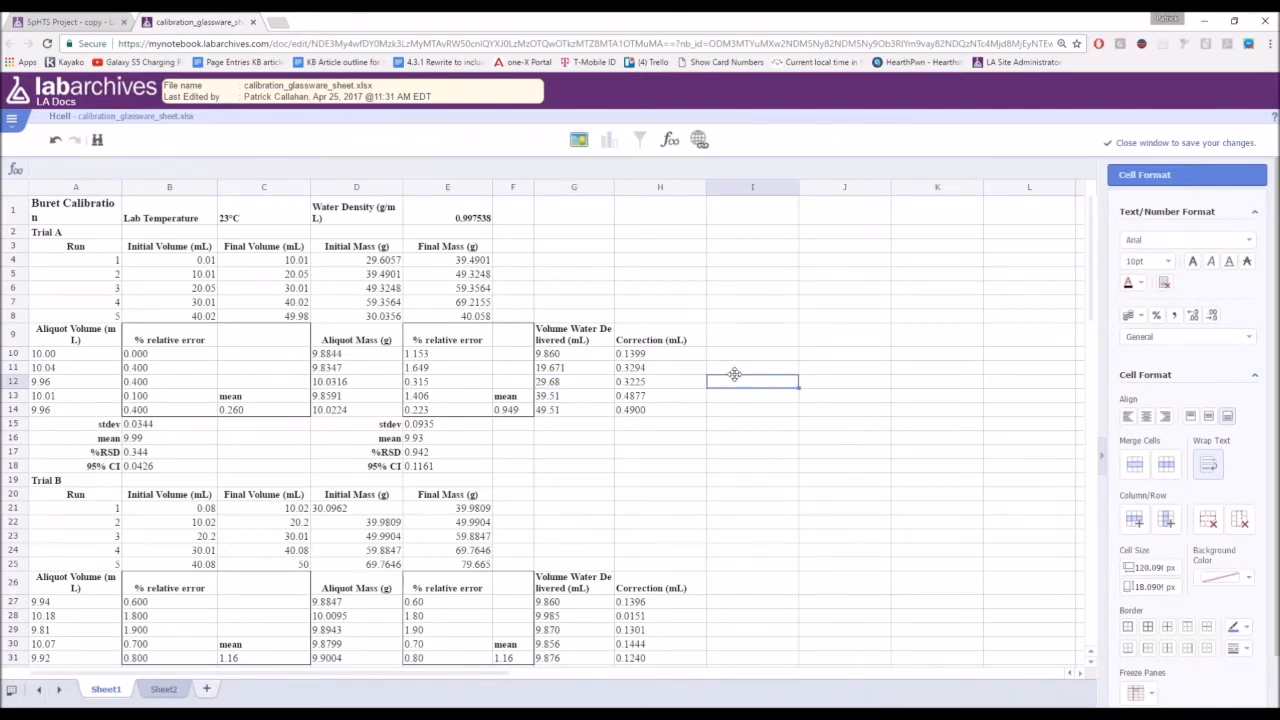
{"action": "key", "text": "Left"}
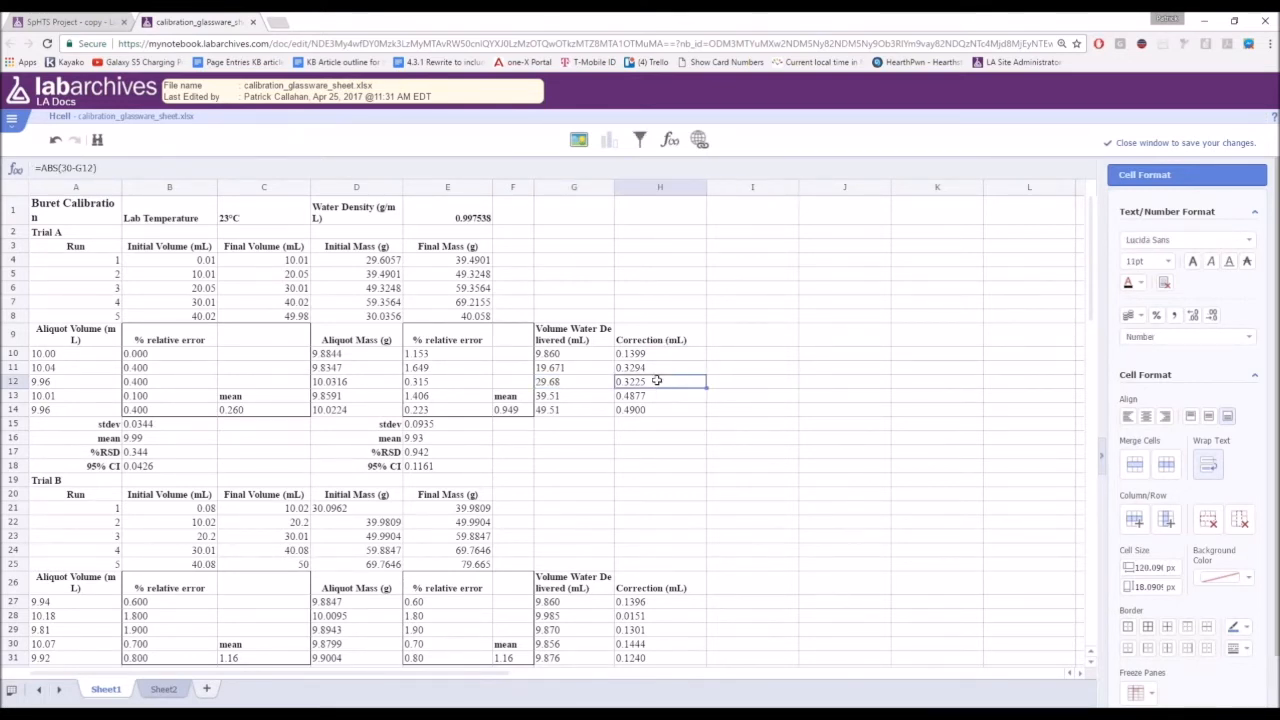
Enter 'Here is some text' into cell I3.
{"action": "left_click", "coordinate": [758, 246]}
{"action": "type", "text": "Here is some text"}
{"action": "key", "text": "Return"}
{"action": "left_click", "coordinate": [1146, 144]}
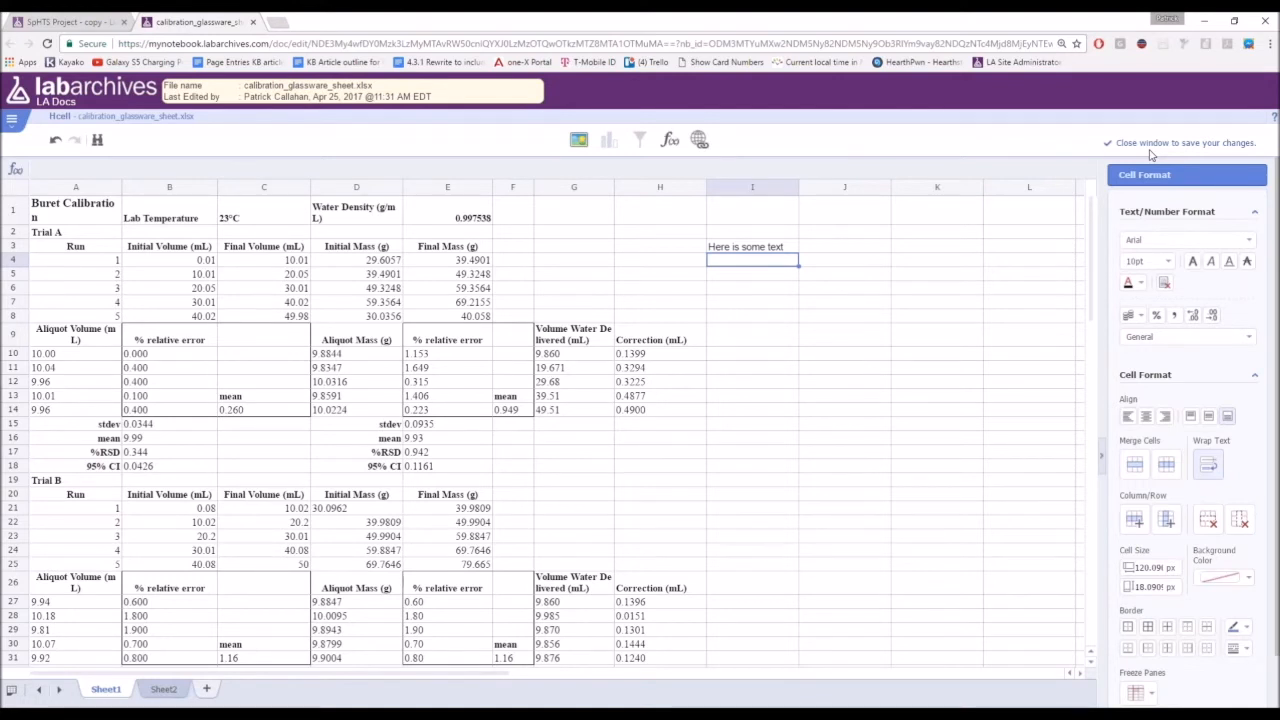
{"action": "left_click", "coordinate": [12, 120]}
Close the calibration_glassware_sheet.xlsx tab and return to the top of My First Page!
{"action": "left_click", "coordinate": [253, 22]}
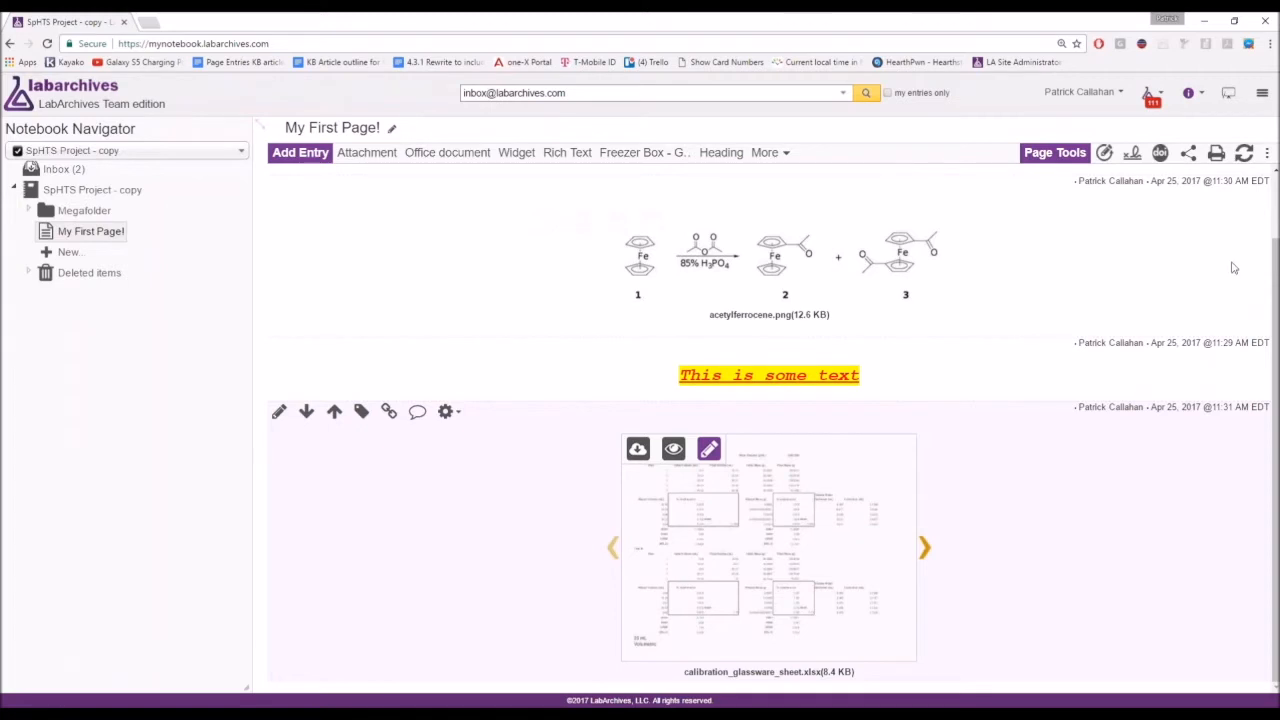
{"action": "scroll", "coordinate": [1077, 431], "scroll_direction": "up", "scroll_amount": 1}
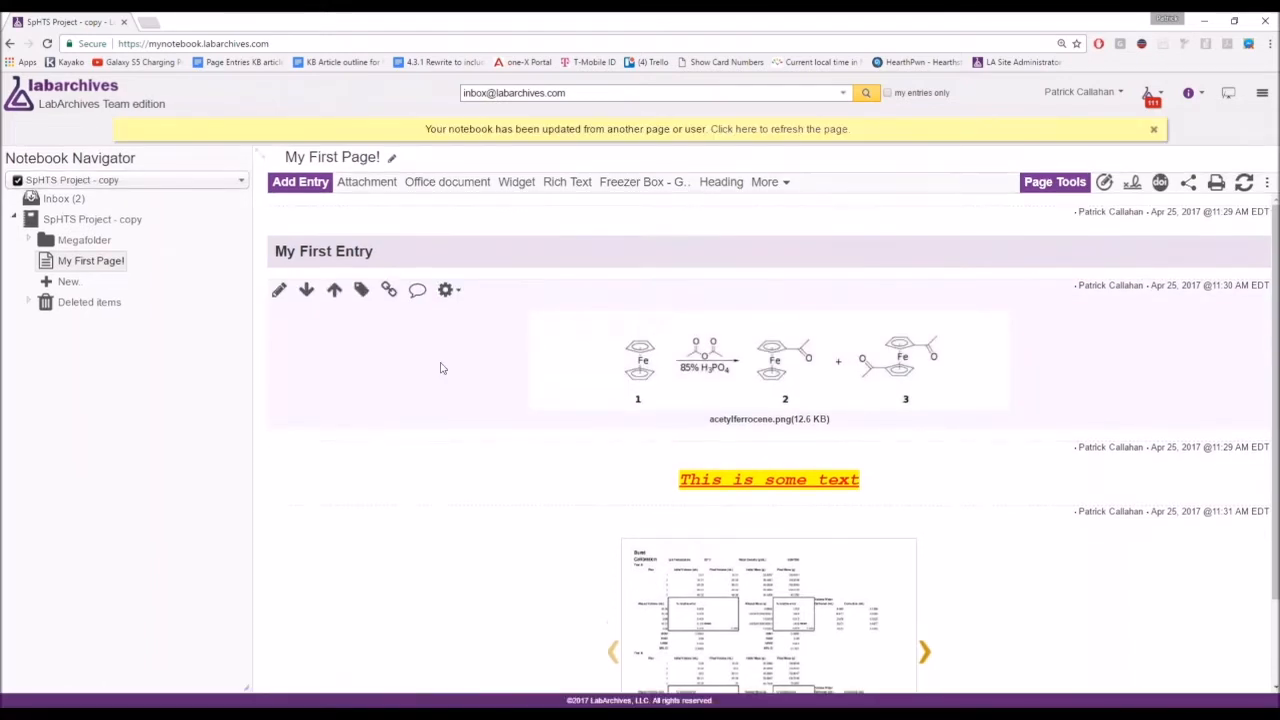
{"action": "mouse_move", "coordinate": [679, 383]}
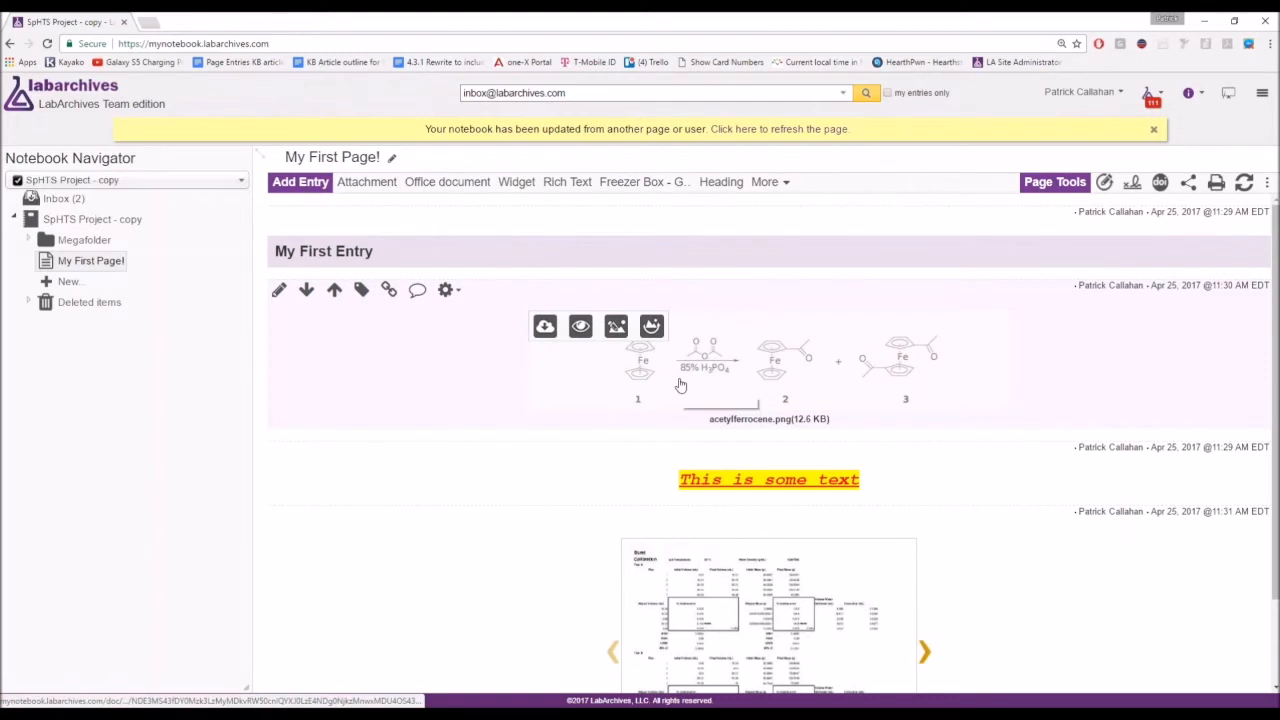
Open acetylferrocene.png for annotation and zoom the viewer to 175%.
{"action": "left_click", "coordinate": [617, 330]}
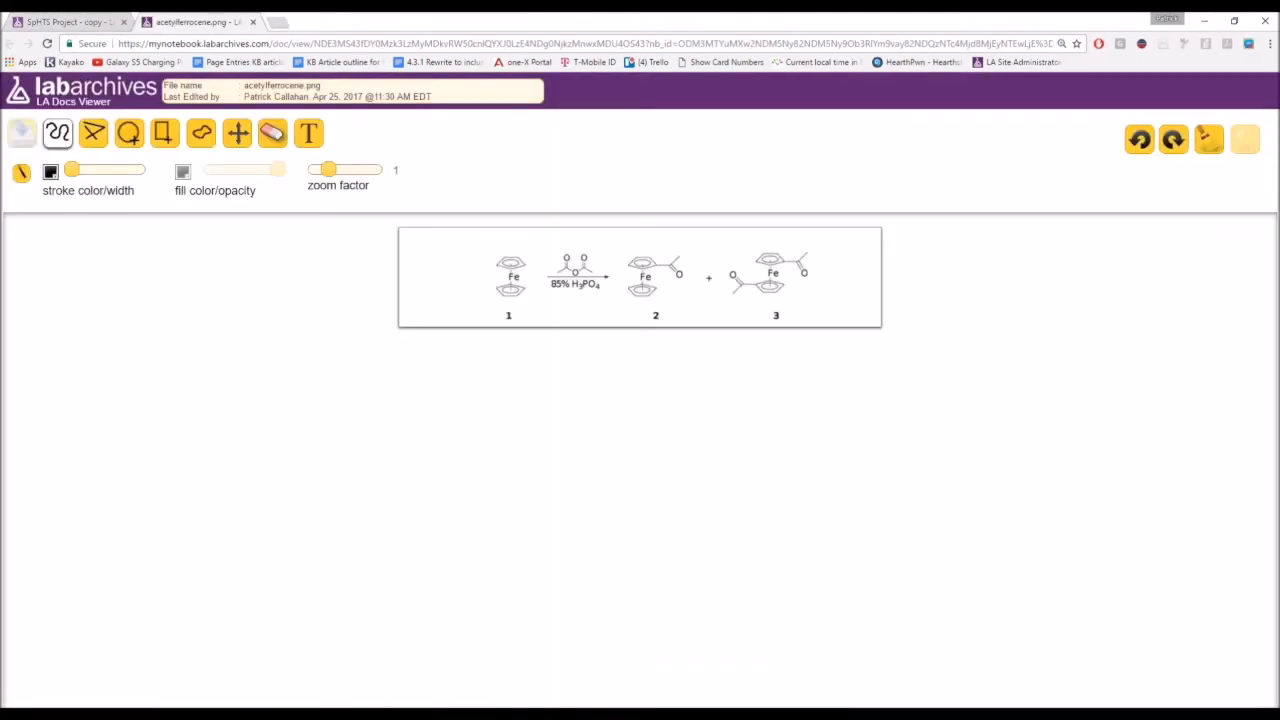
{"action": "key", "text": "ctrl+plus"}
{"action": "key", "text": "ctrl+plus"}
{"action": "key", "text": "ctrl+plus"}
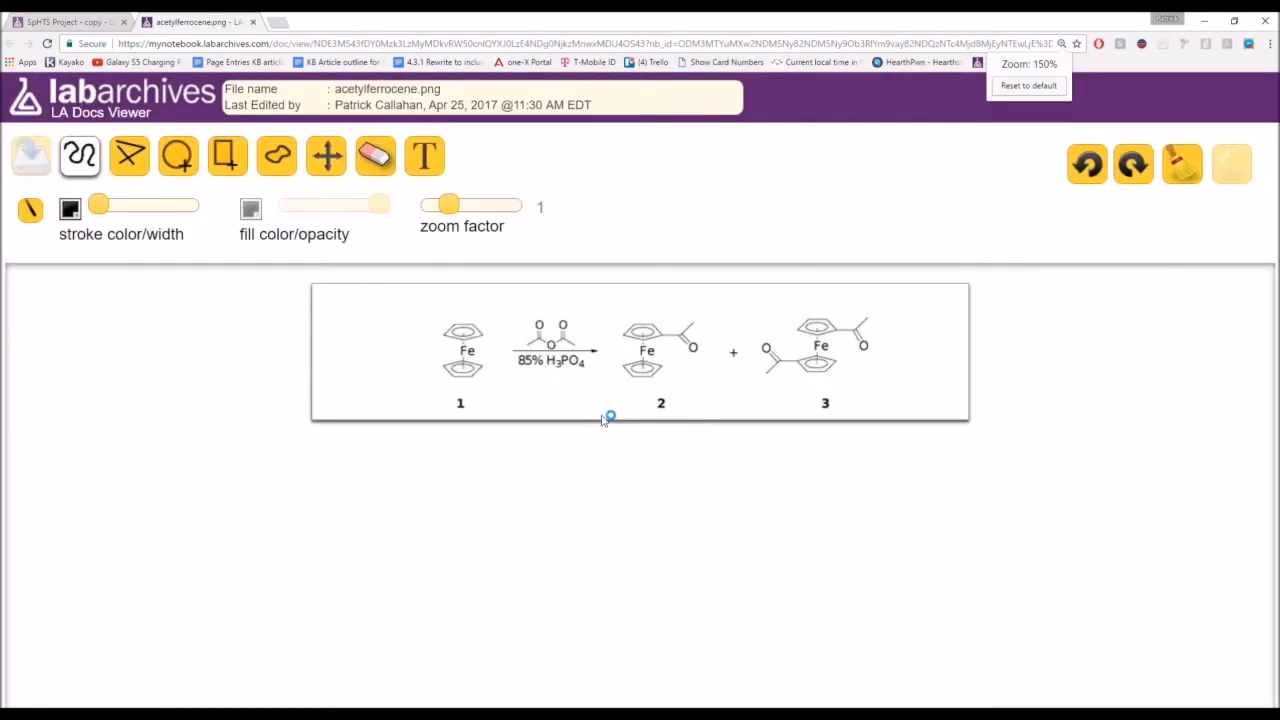
{"action": "key", "text": "ctrl+plus"}
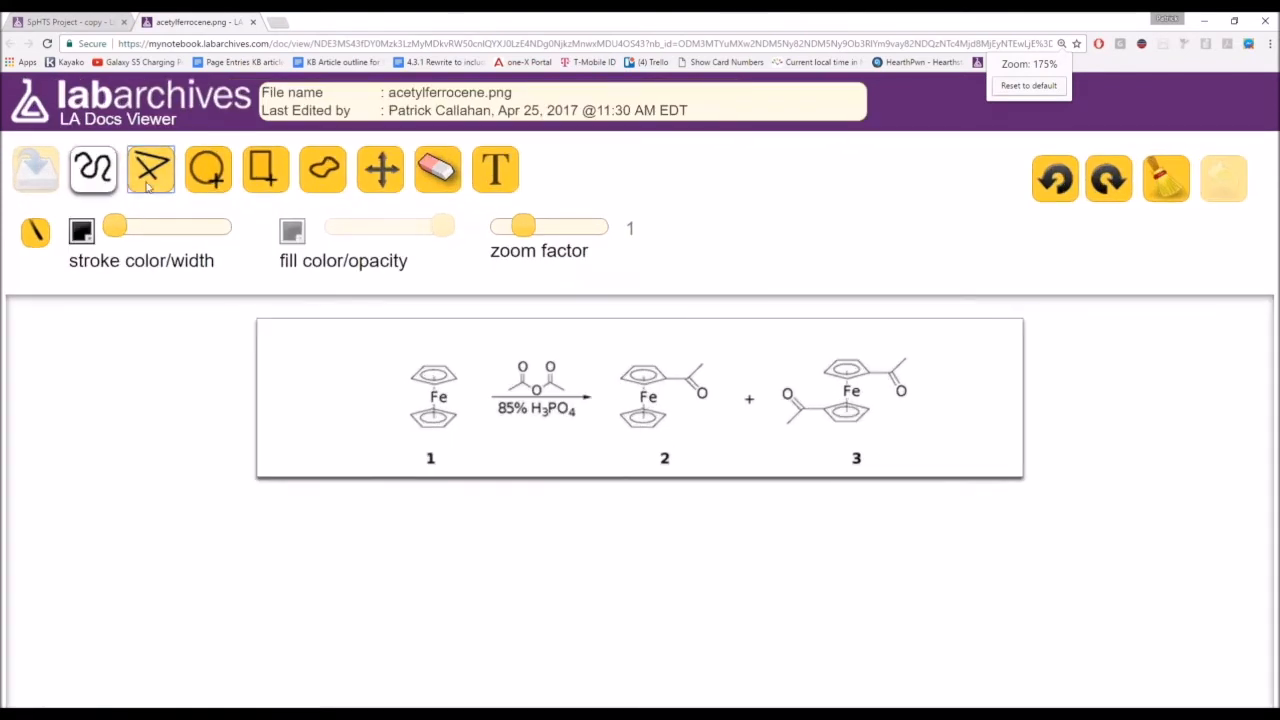
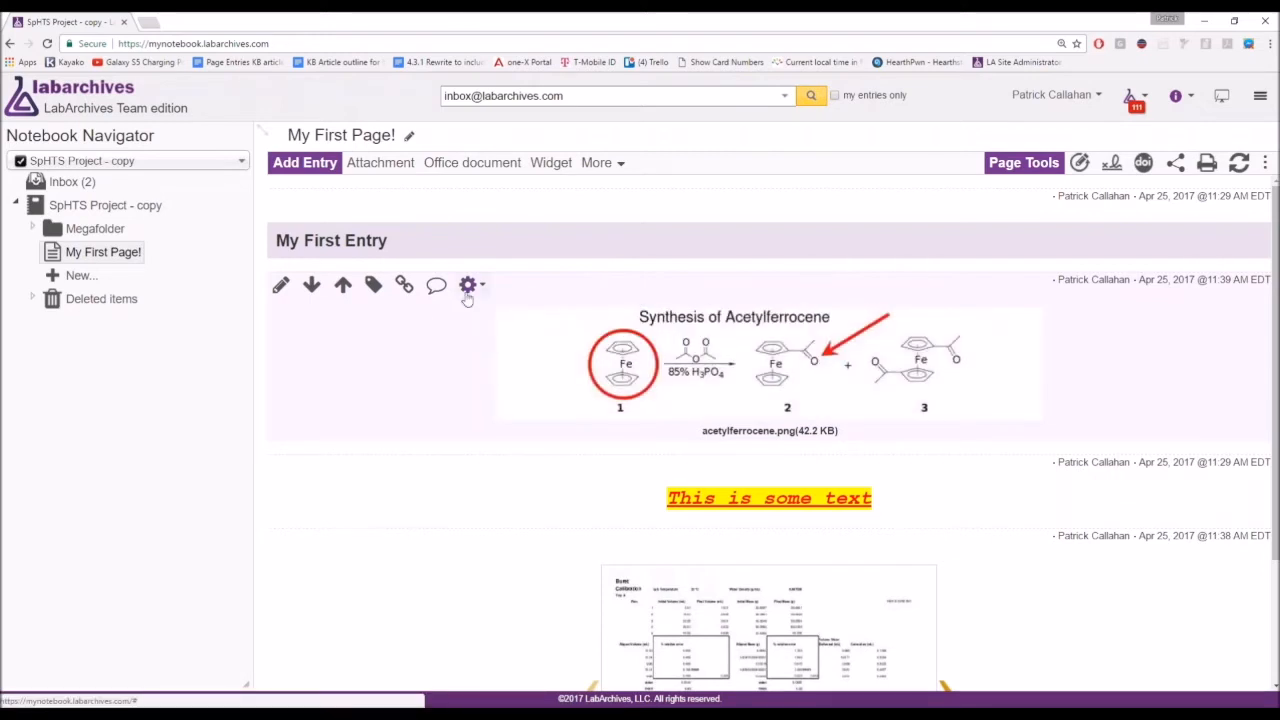
Open the acetylferrocene image entry's options menu.
{"action": "left_click", "coordinate": [466, 292]}
Show the image entry's revision history, zoomed out to fit the revisions table.
{"action": "left_click", "coordinate": [504, 353]}
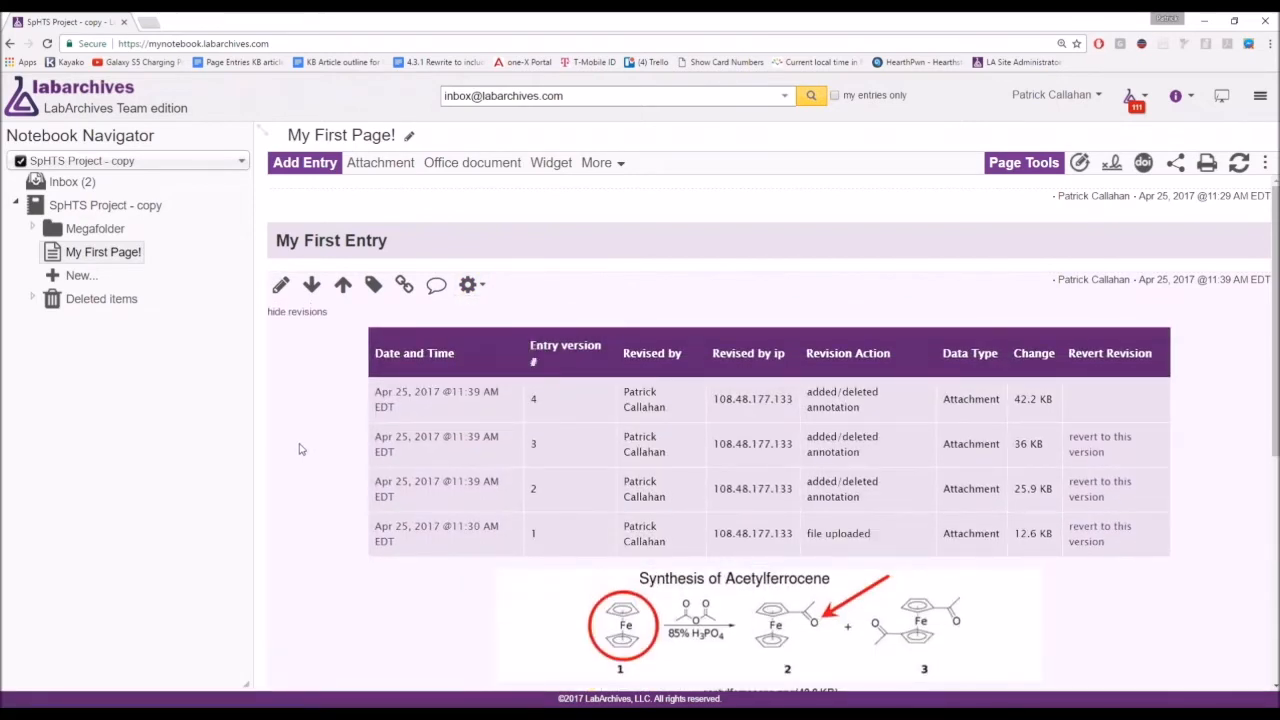
{"action": "scroll", "coordinate": [296, 447], "scroll_direction": "down", "scroll_amount": 1}
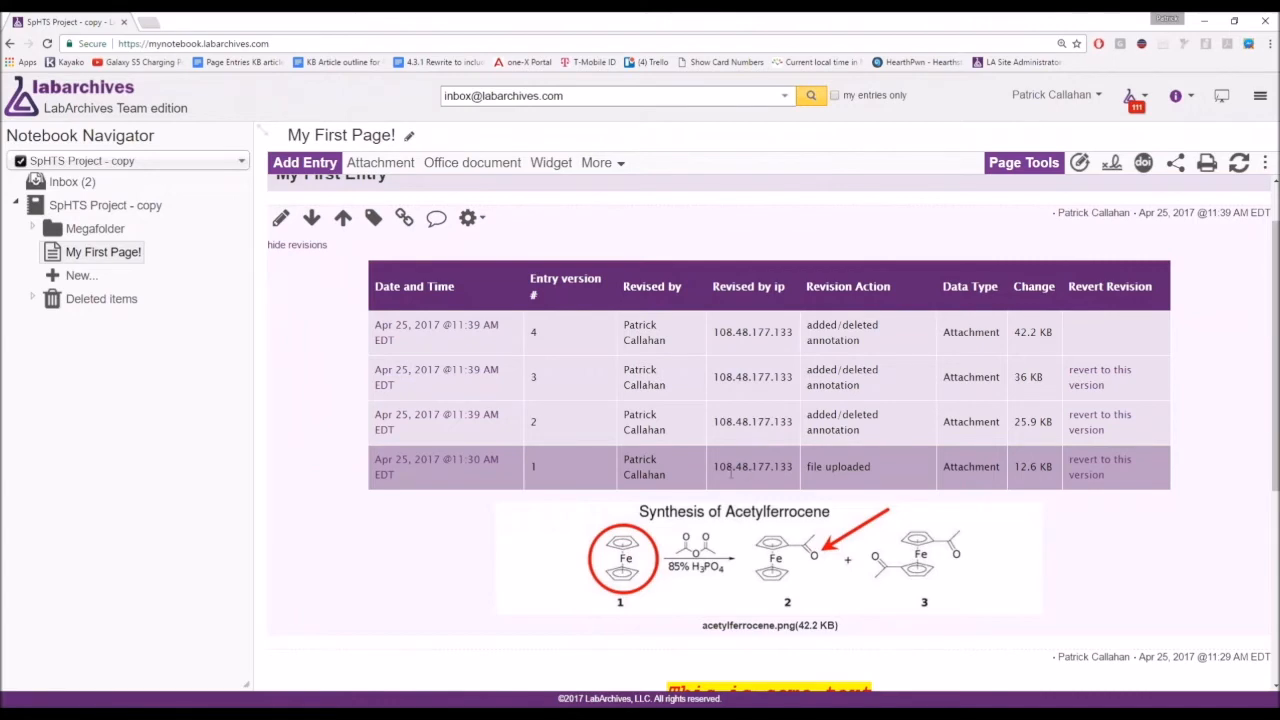
{"action": "key", "text": "ctrl+minus"}
Preview the image saved in each of versions 1 through 4.
{"action": "left_click", "coordinate": [450, 352]}
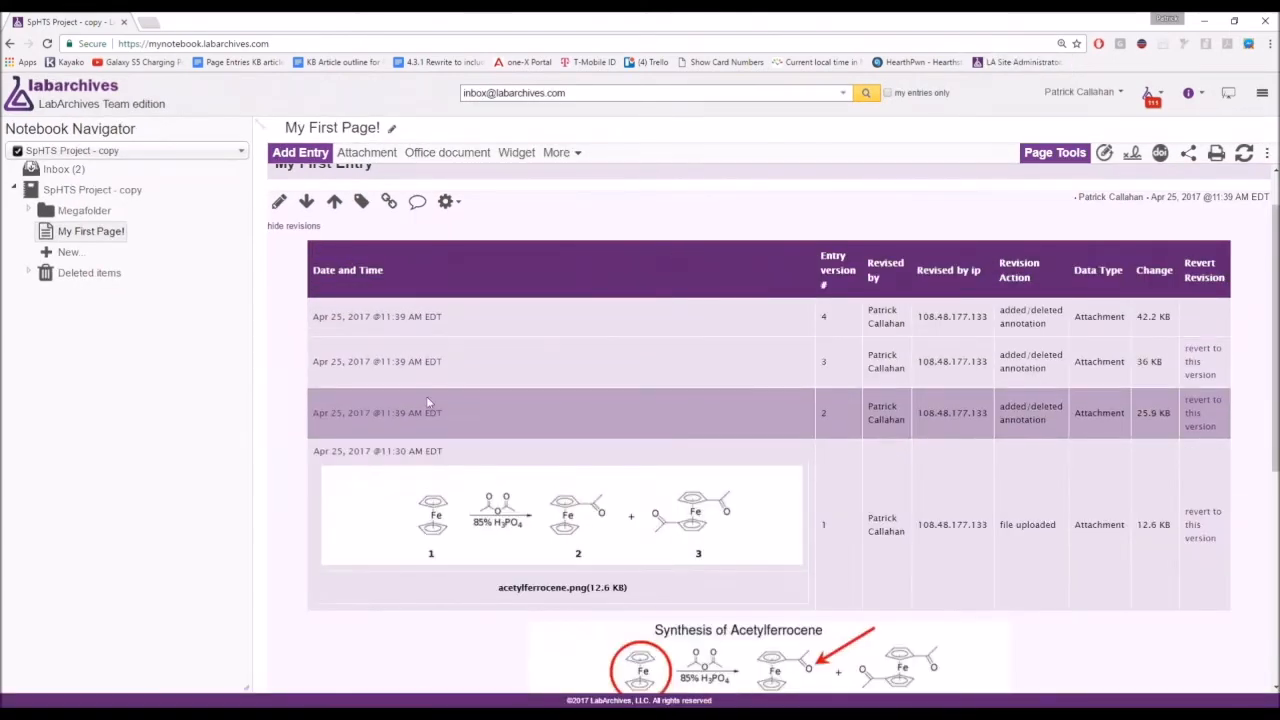
{"action": "left_click", "coordinate": [426, 405]}
{"action": "left_click", "coordinate": [400, 361]}
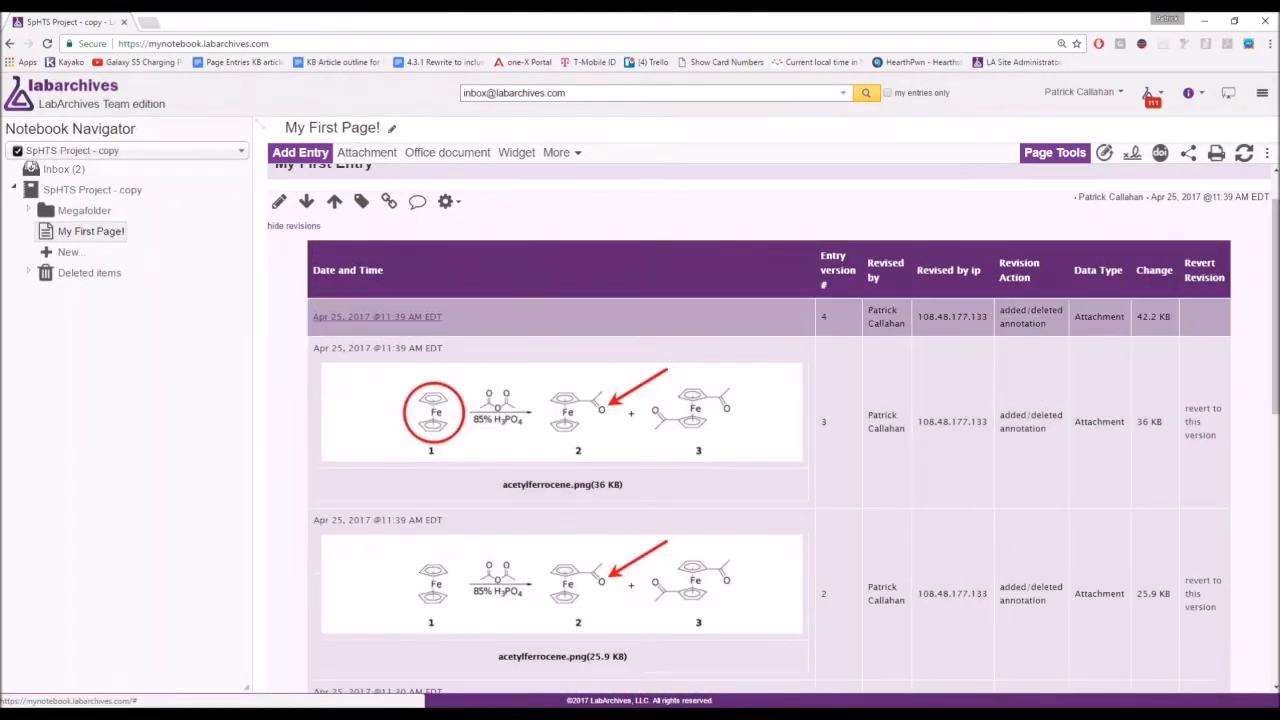
{"action": "left_click", "coordinate": [398, 318]}
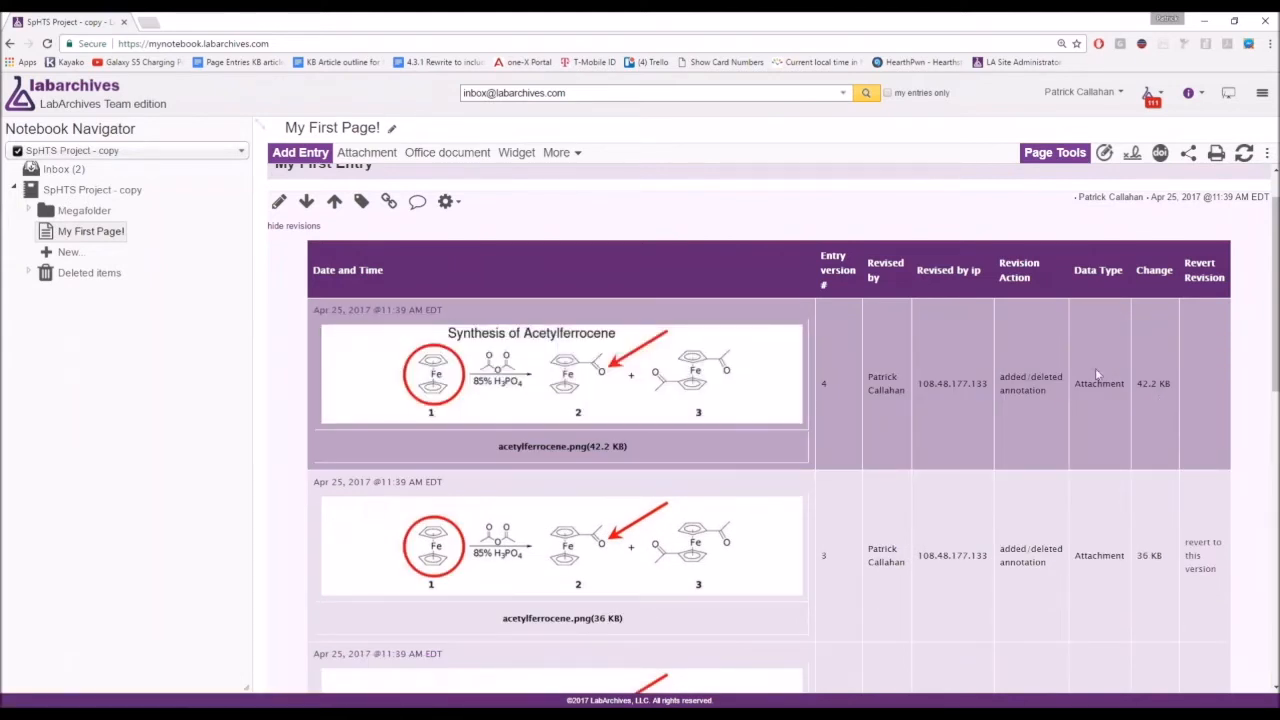
{"action": "scroll", "coordinate": [1180, 366], "scroll_direction": "down", "scroll_amount": 1}
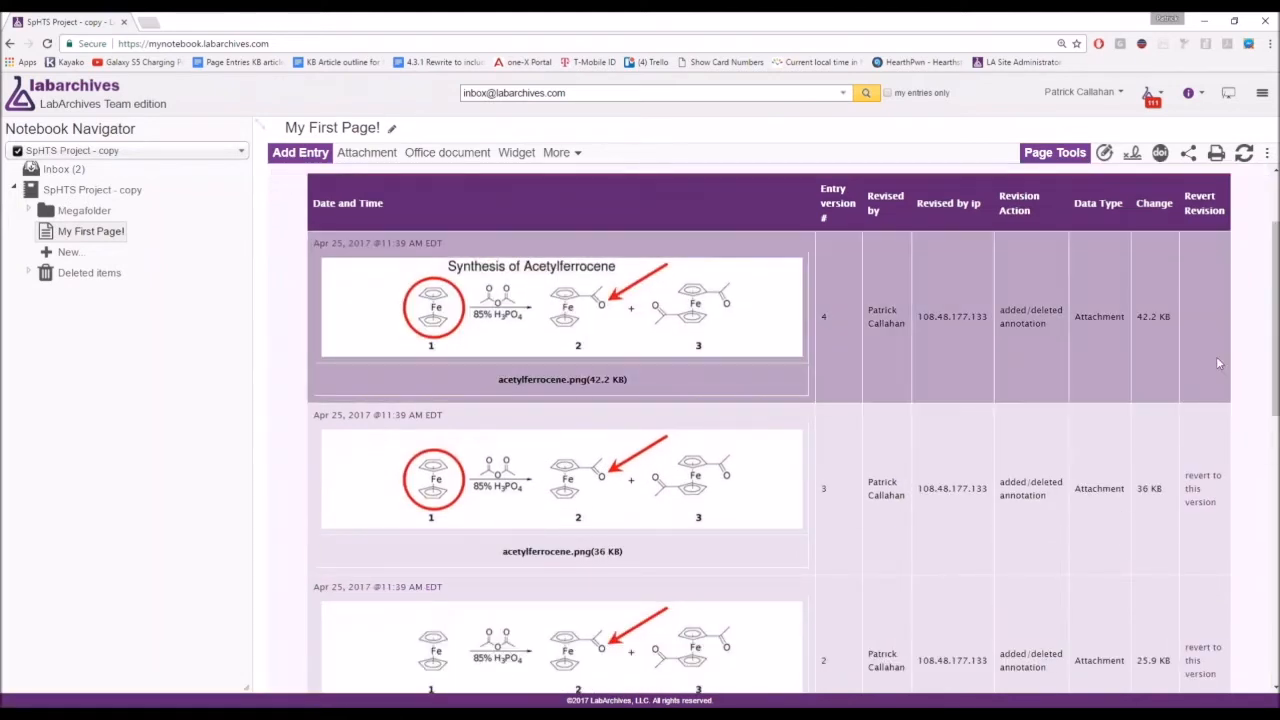
{"action": "scroll", "coordinate": [1200, 370], "scroll_direction": "down", "scroll_amount": 1}
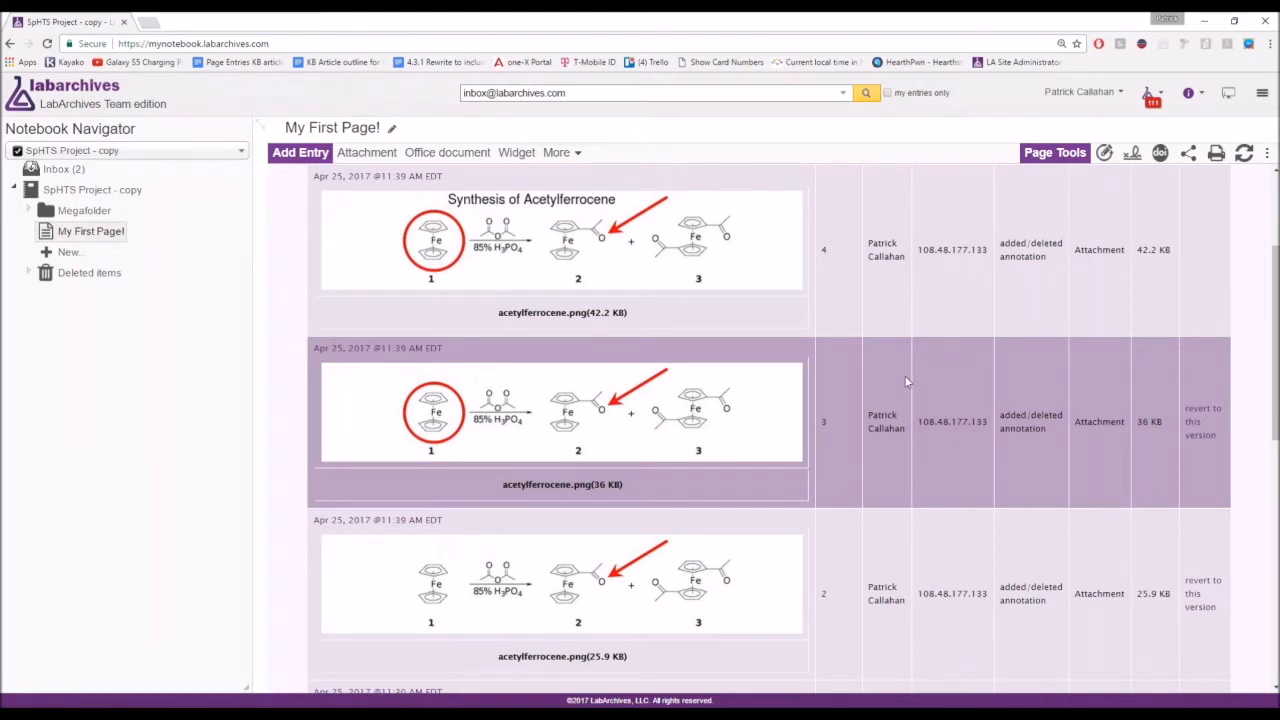
Revert the acetylferrocene image to version 3, then delete the image entry.
{"action": "left_click", "coordinate": [1199, 436]}
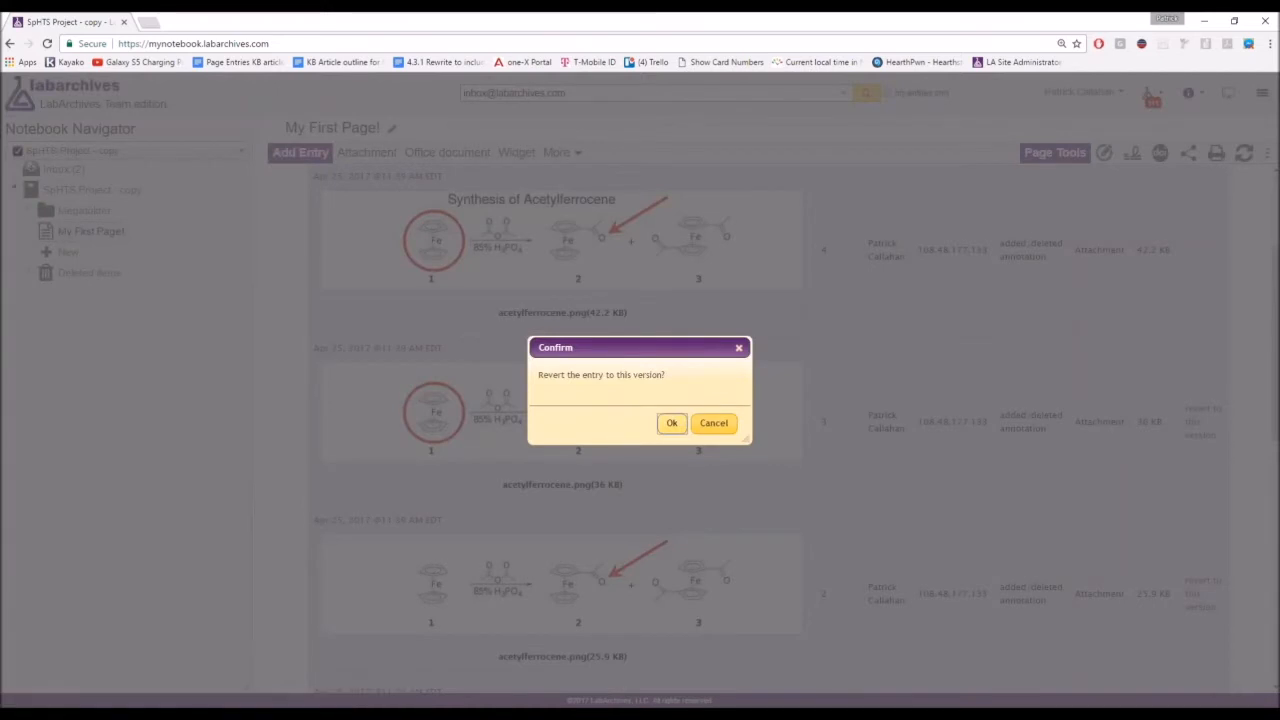
{"action": "left_click", "coordinate": [673, 424]}
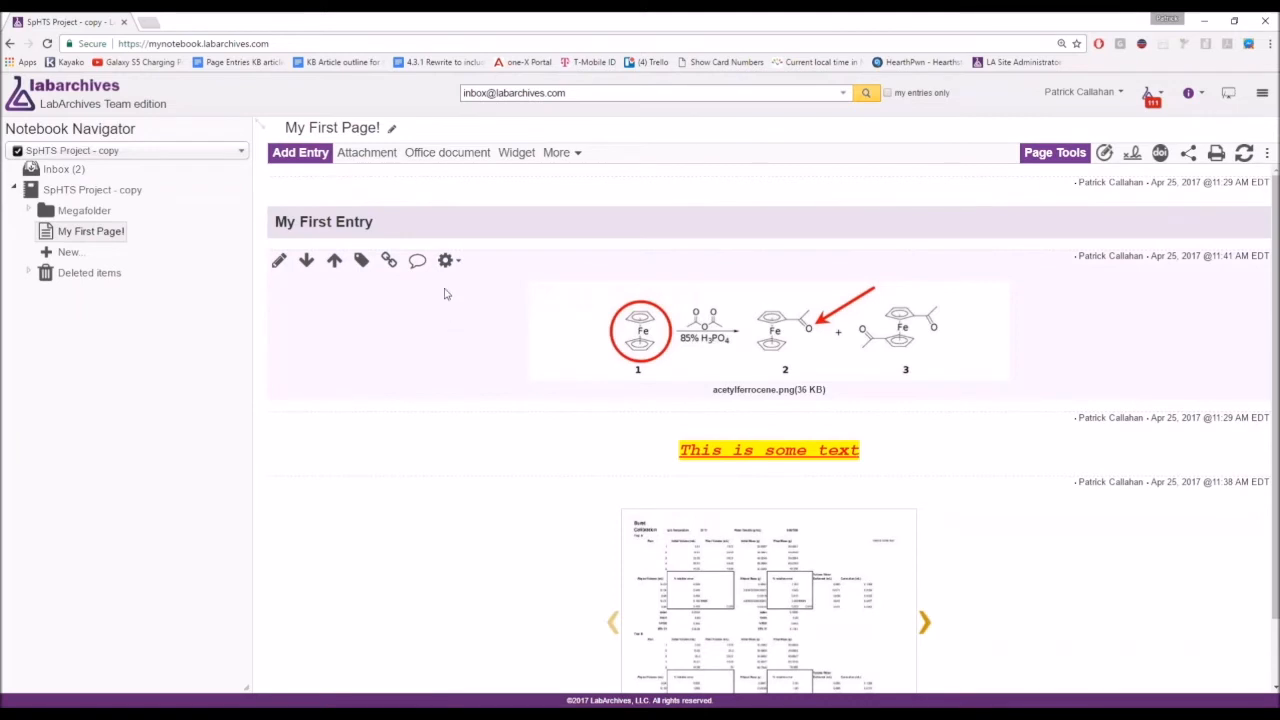
{"action": "left_click", "coordinate": [446, 262]}
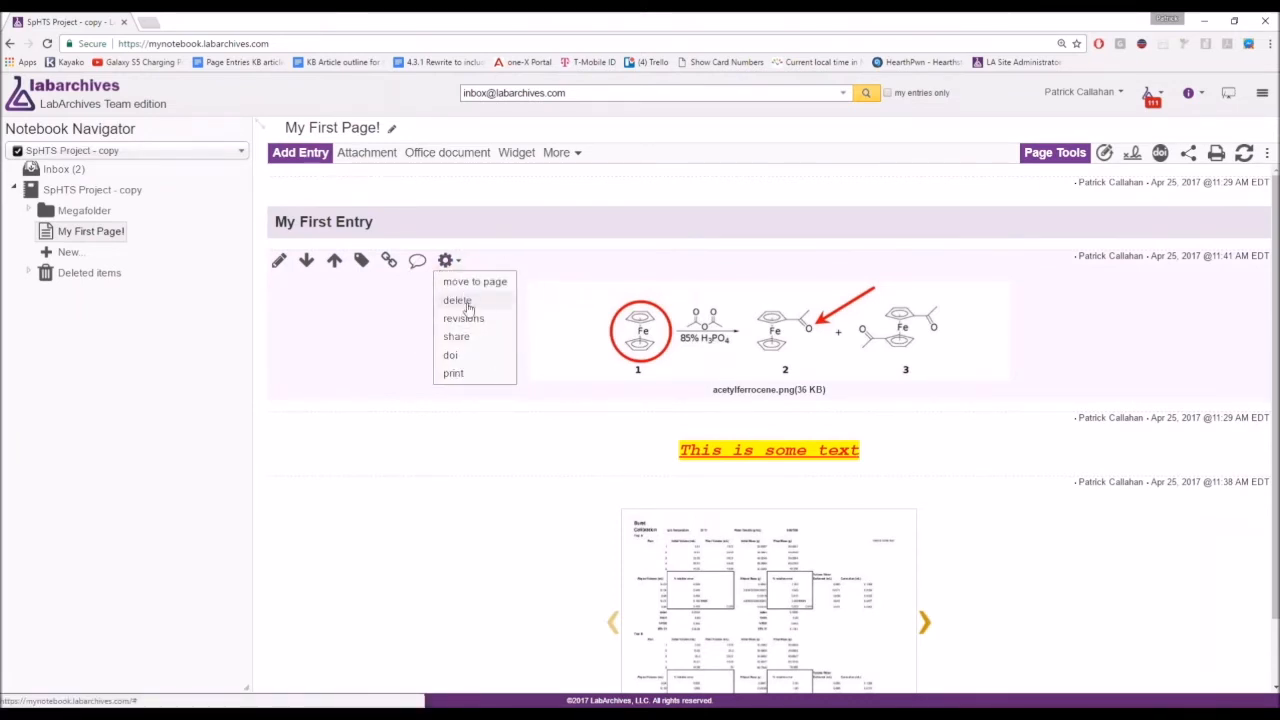
{"action": "left_click", "coordinate": [460, 301]}
{"action": "left_click", "coordinate": [671, 423]}
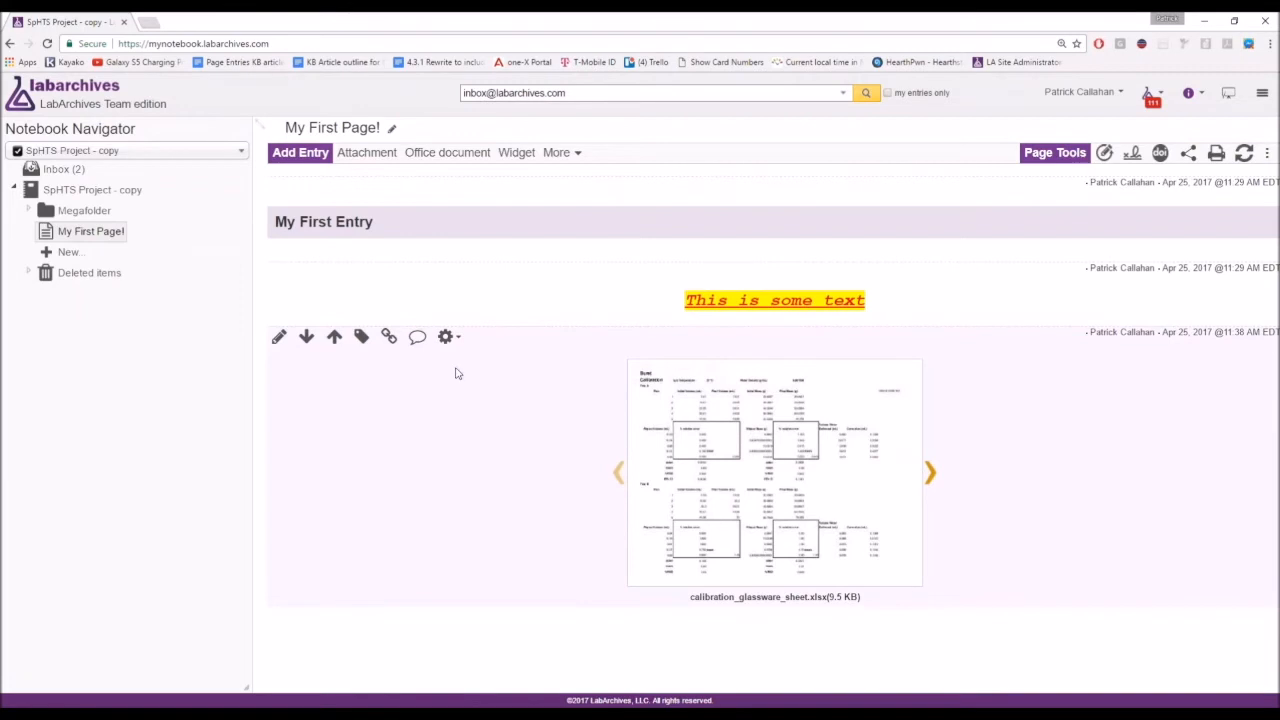
{"action": "key", "text": "ctrl+plus"}
Undelete the acetylferrocene image from the page's revision history.
{"action": "left_click", "coordinate": [1080, 165]}
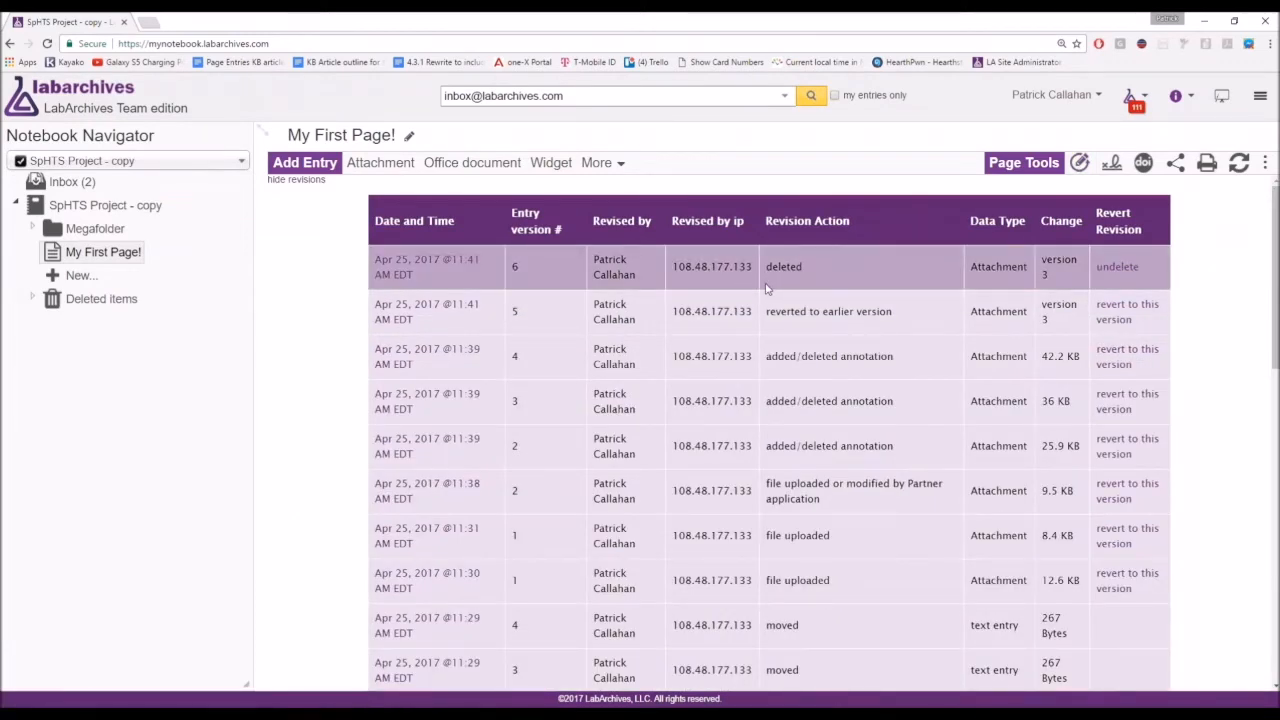
{"action": "scroll", "coordinate": [766, 290], "scroll_direction": "down", "scroll_amount": 4}
{"action": "scroll", "coordinate": [766, 292], "scroll_direction": "down", "scroll_amount": 5}
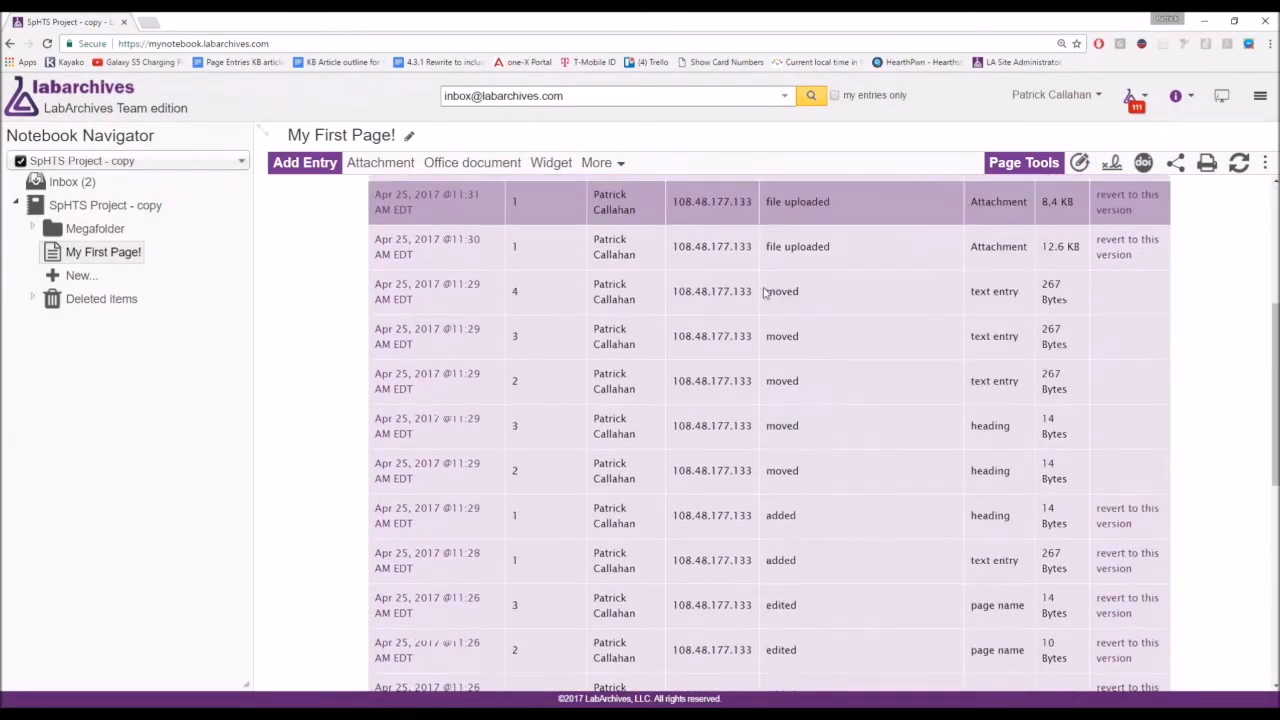
{"action": "scroll", "coordinate": [857, 358], "scroll_direction": "up", "scroll_amount": 8}
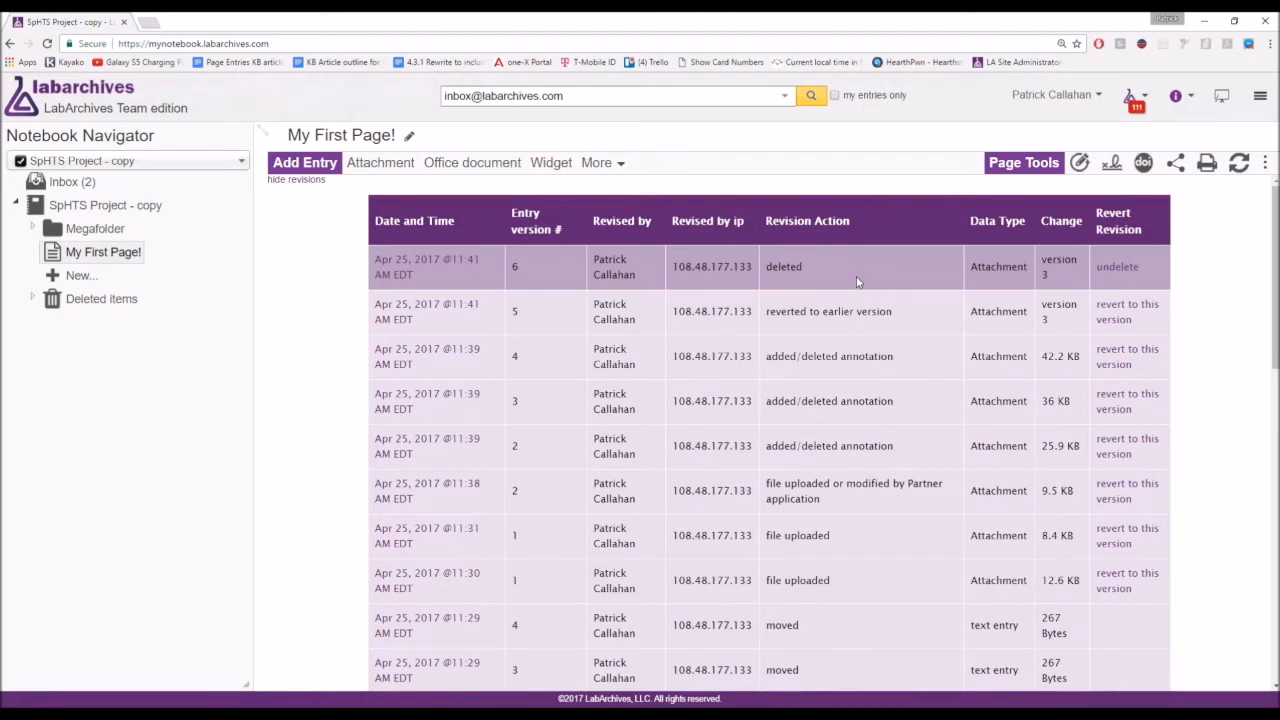
{"action": "left_click", "coordinate": [1119, 275]}
{"action": "left_click", "coordinate": [678, 432]}
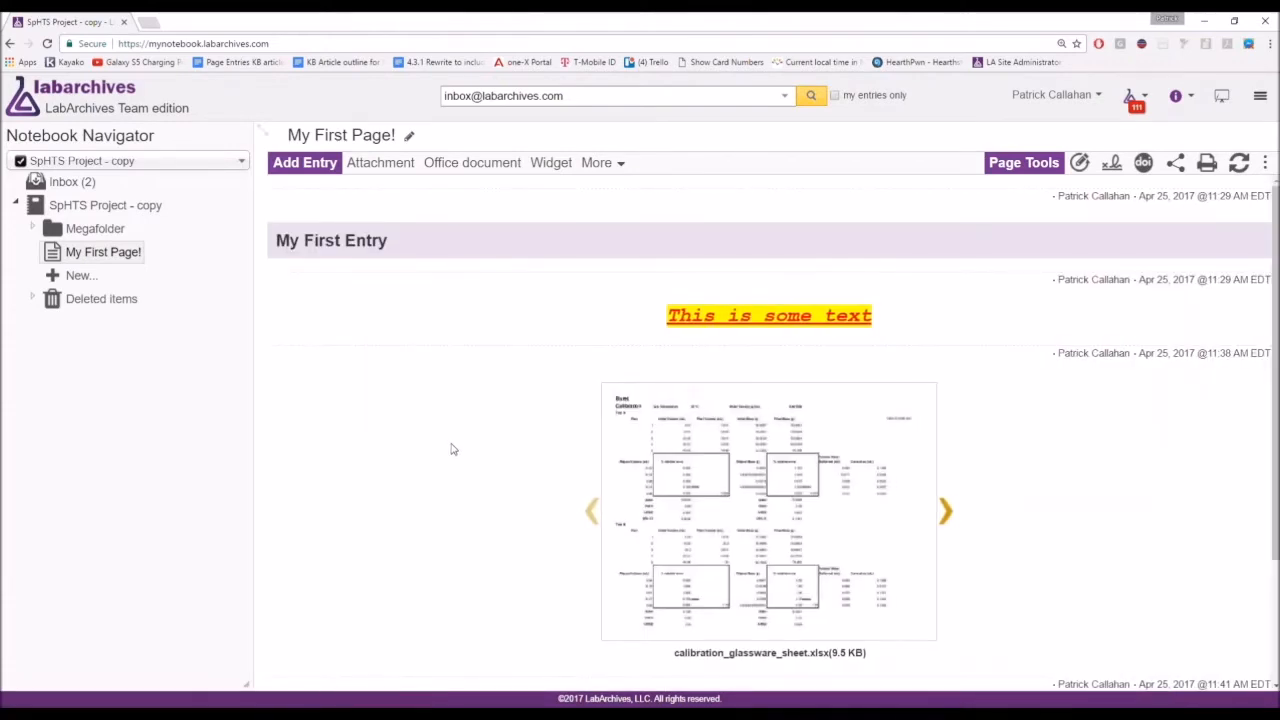
{"action": "scroll", "coordinate": [451, 449], "scroll_direction": "down", "scroll_amount": 2}
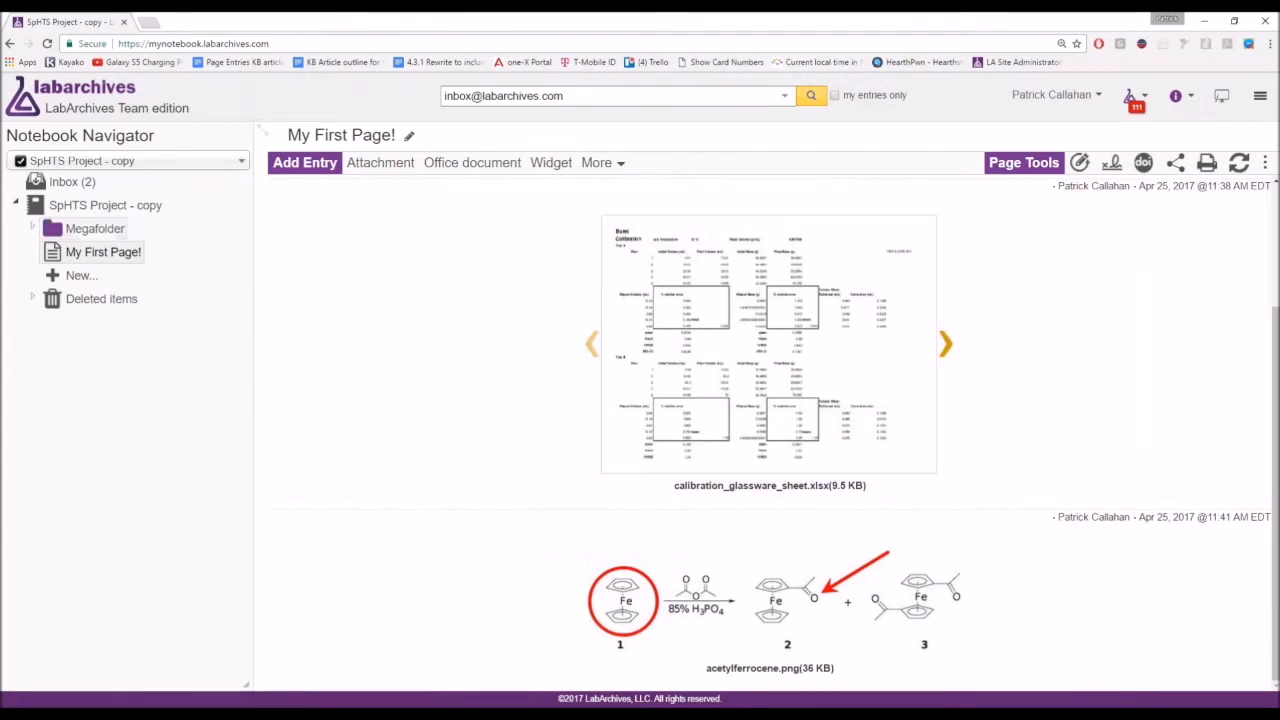
Expand Megafolder and look at the Inventory page's context menu without changes.
{"action": "left_click", "coordinate": [105, 229]}
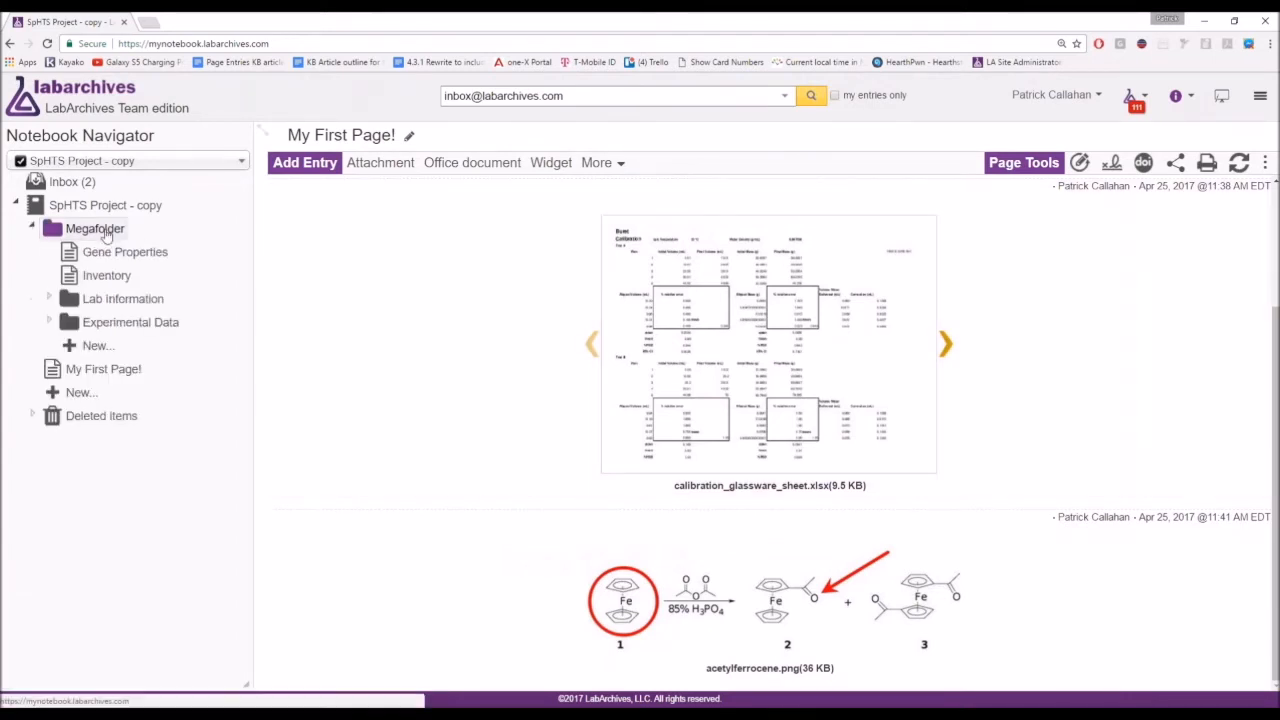
{"action": "right_click", "coordinate": [106, 285]}
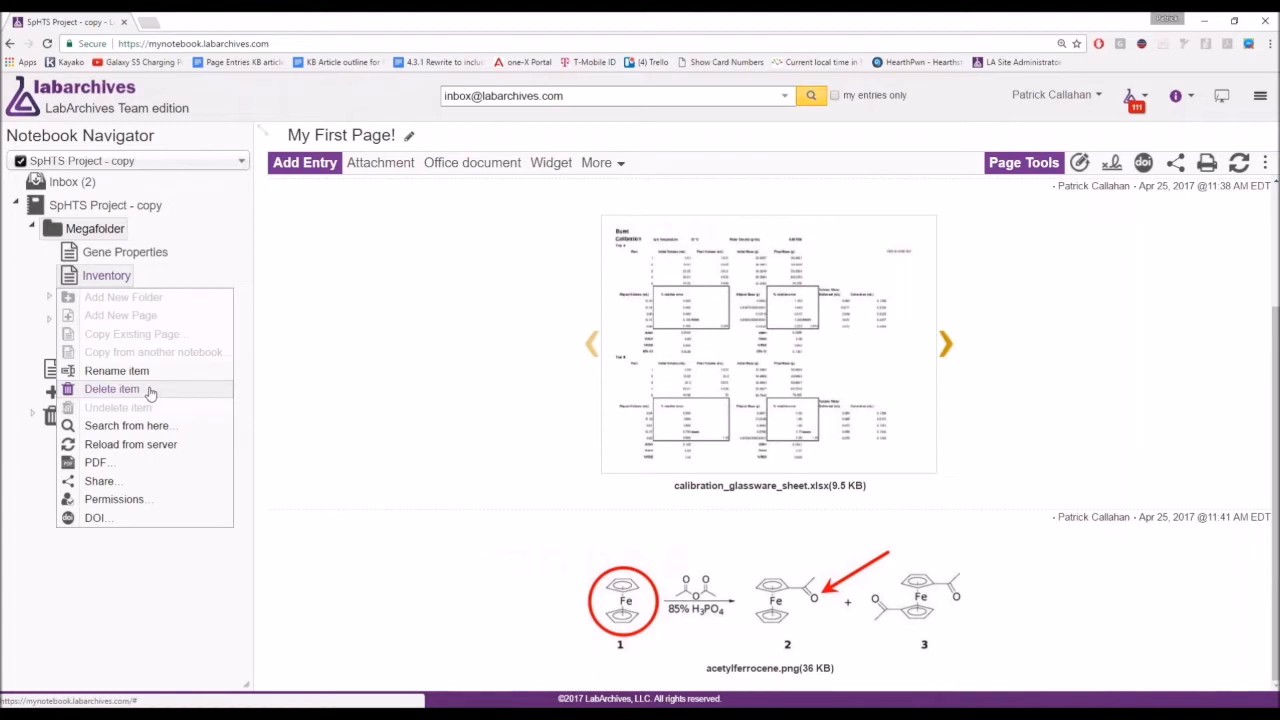
{"action": "left_click", "coordinate": [164, 605]}
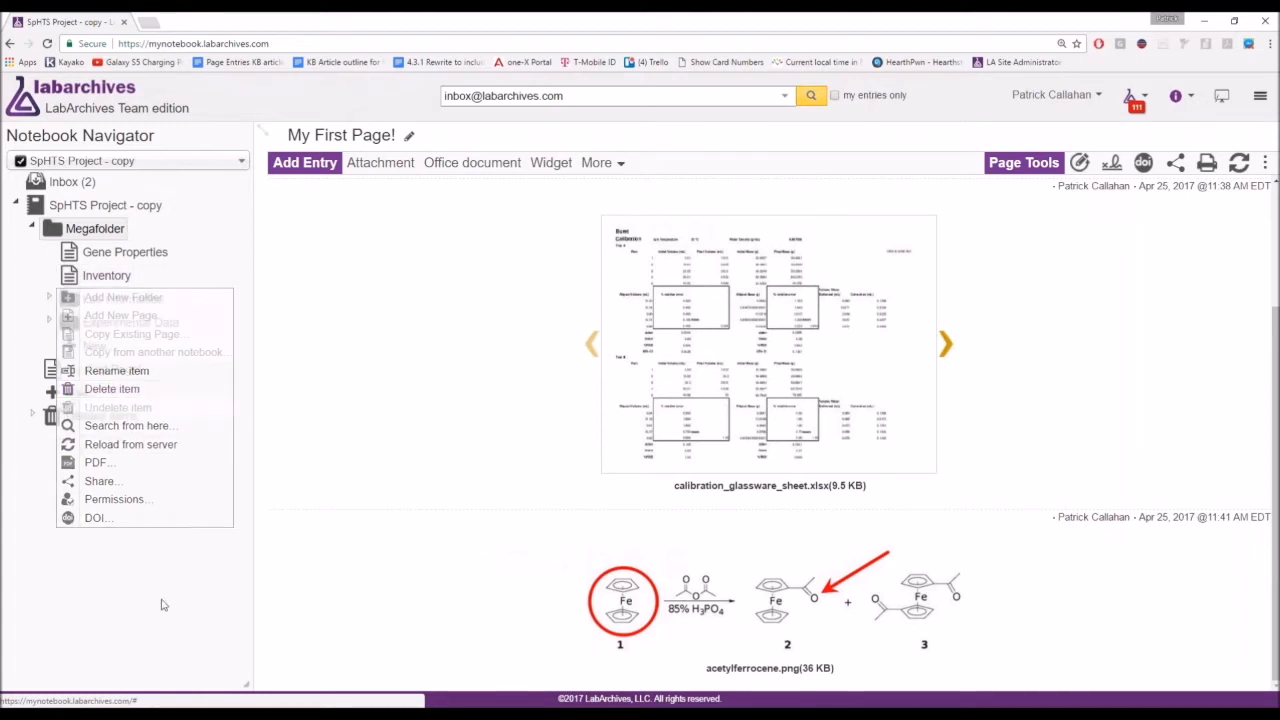
Expand Deleted items, review the deleted My First Page! options, then collapse the list.
{"action": "left_click", "coordinate": [31, 416]}
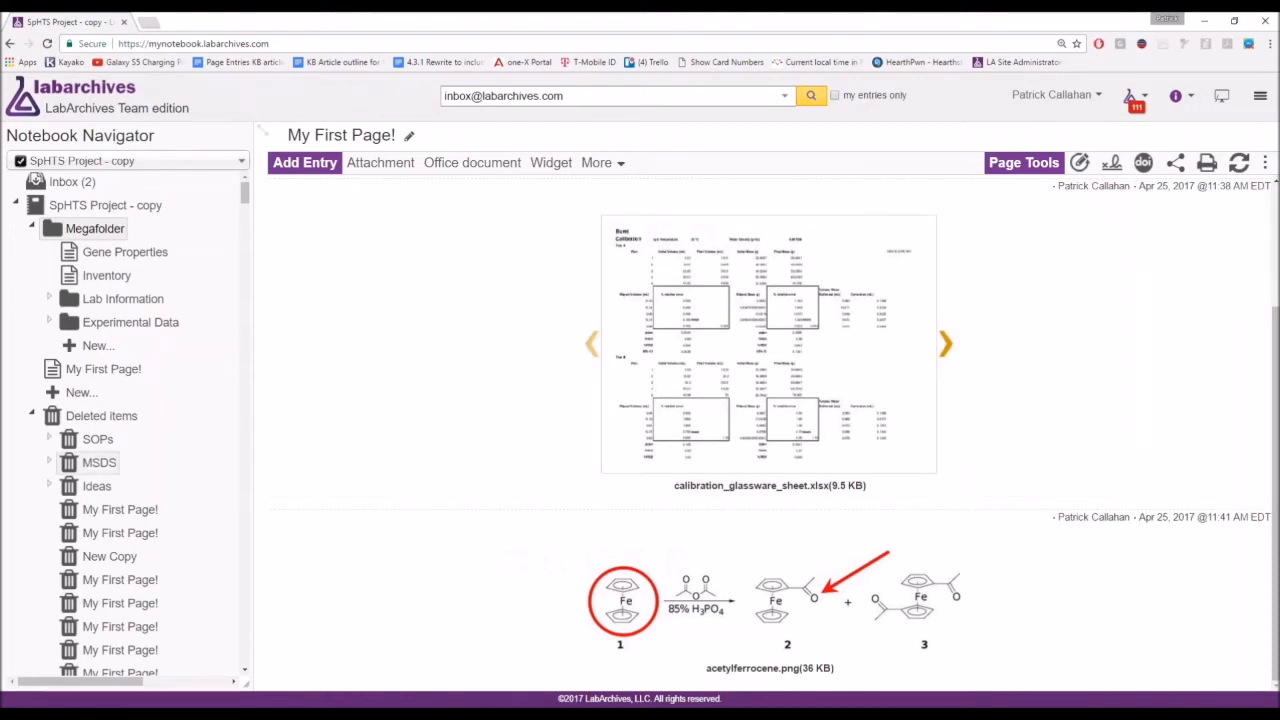
{"action": "right_click", "coordinate": [117, 512]}
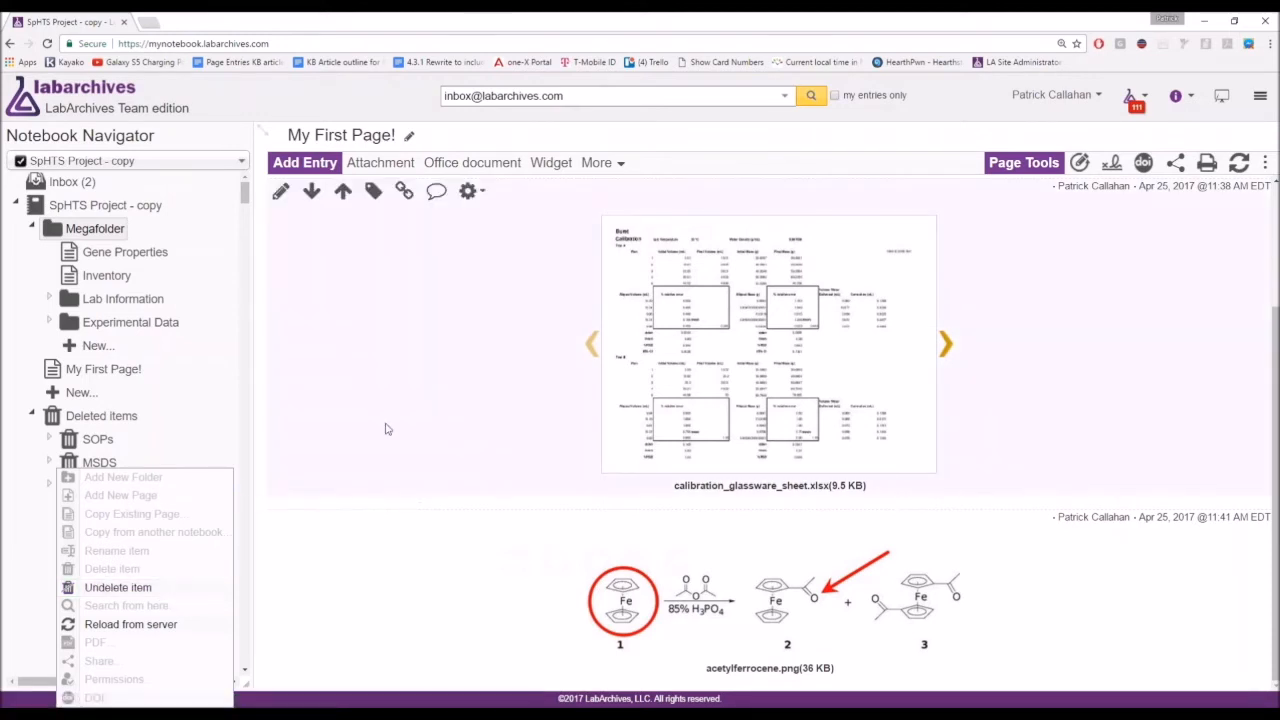
{"action": "left_click", "coordinate": [387, 428]}
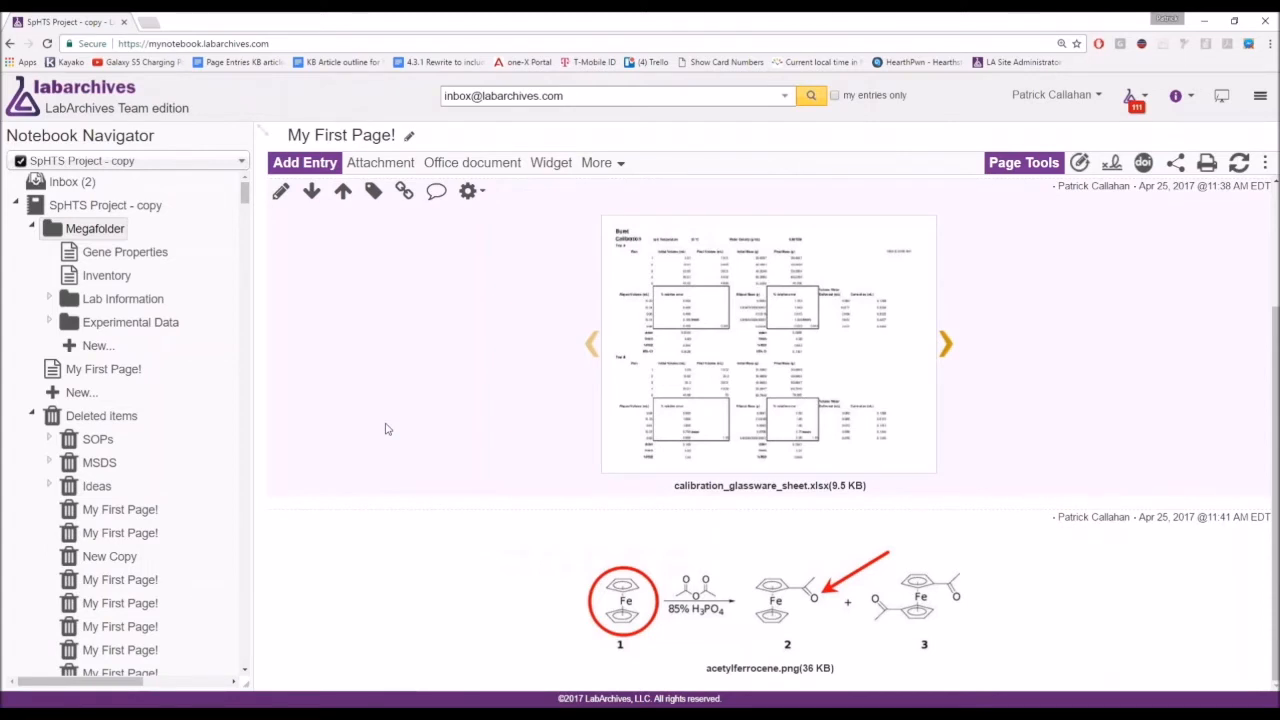
{"action": "left_click", "coordinate": [32, 415]}
{"action": "scroll", "coordinate": [430, 456], "scroll_direction": "up", "scroll_amount": 3}
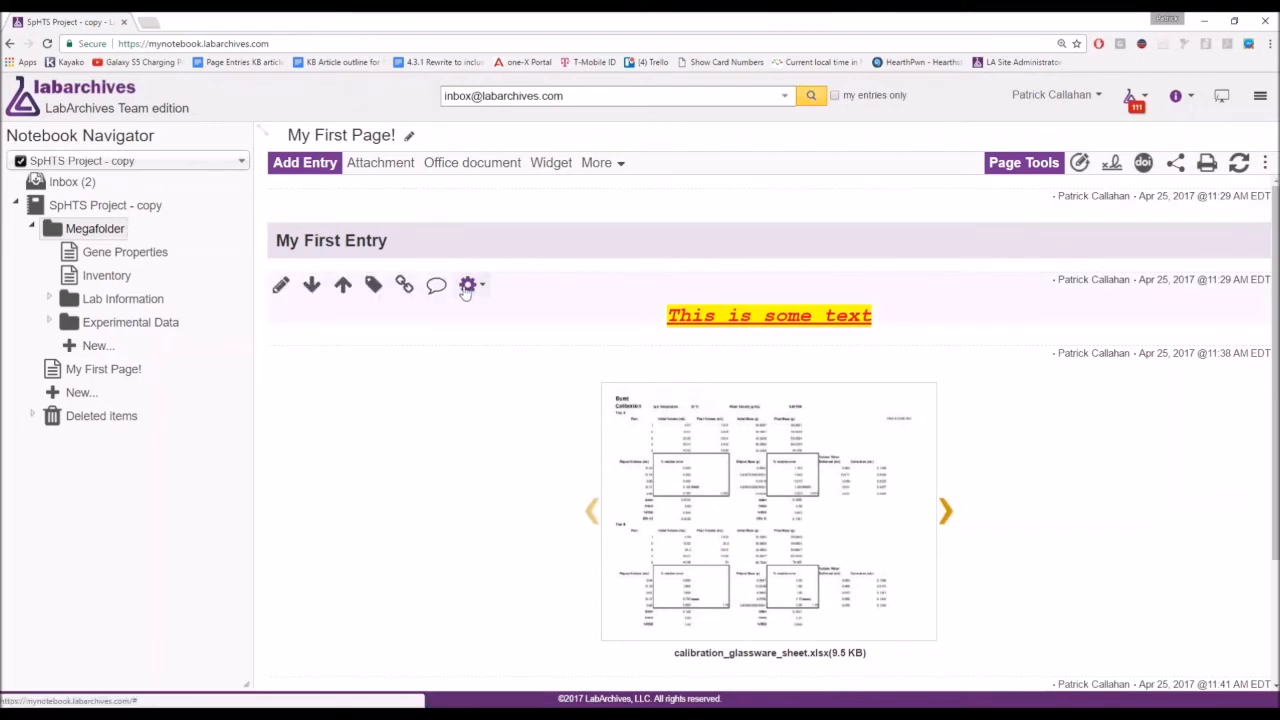
{"action": "left_click", "coordinate": [467, 285]}
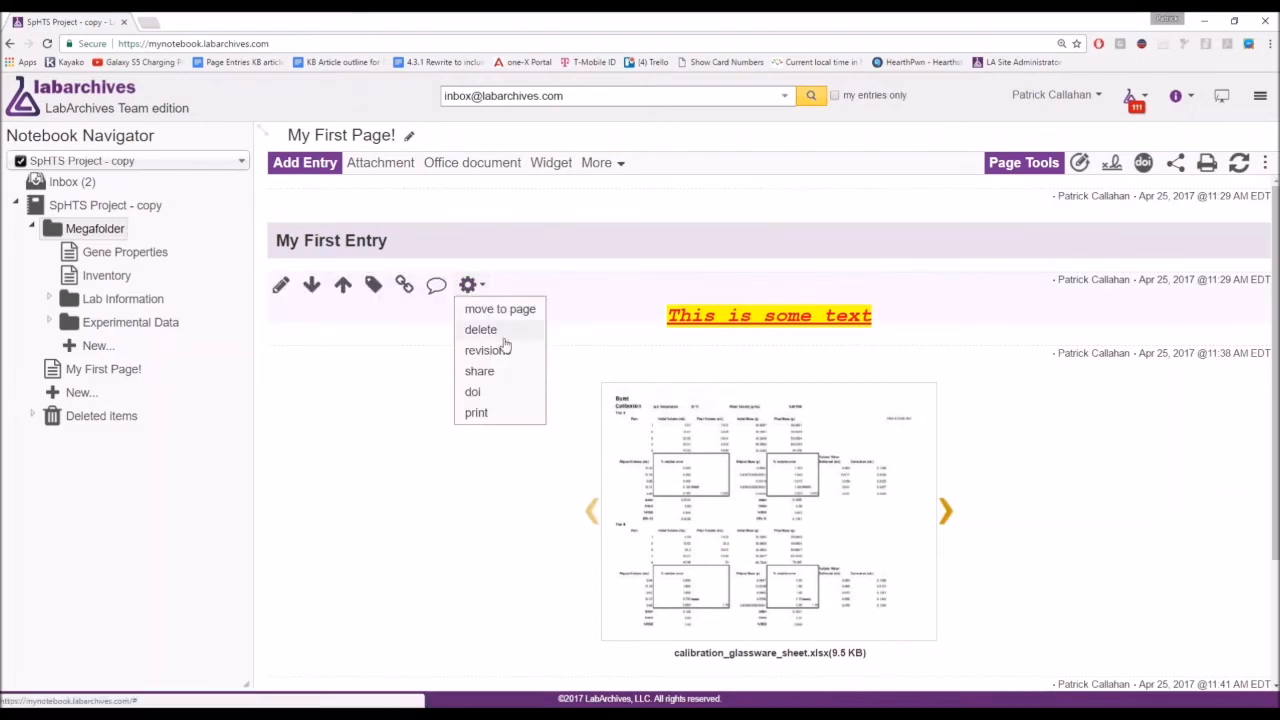
{"action": "left_click", "coordinate": [491, 376]}
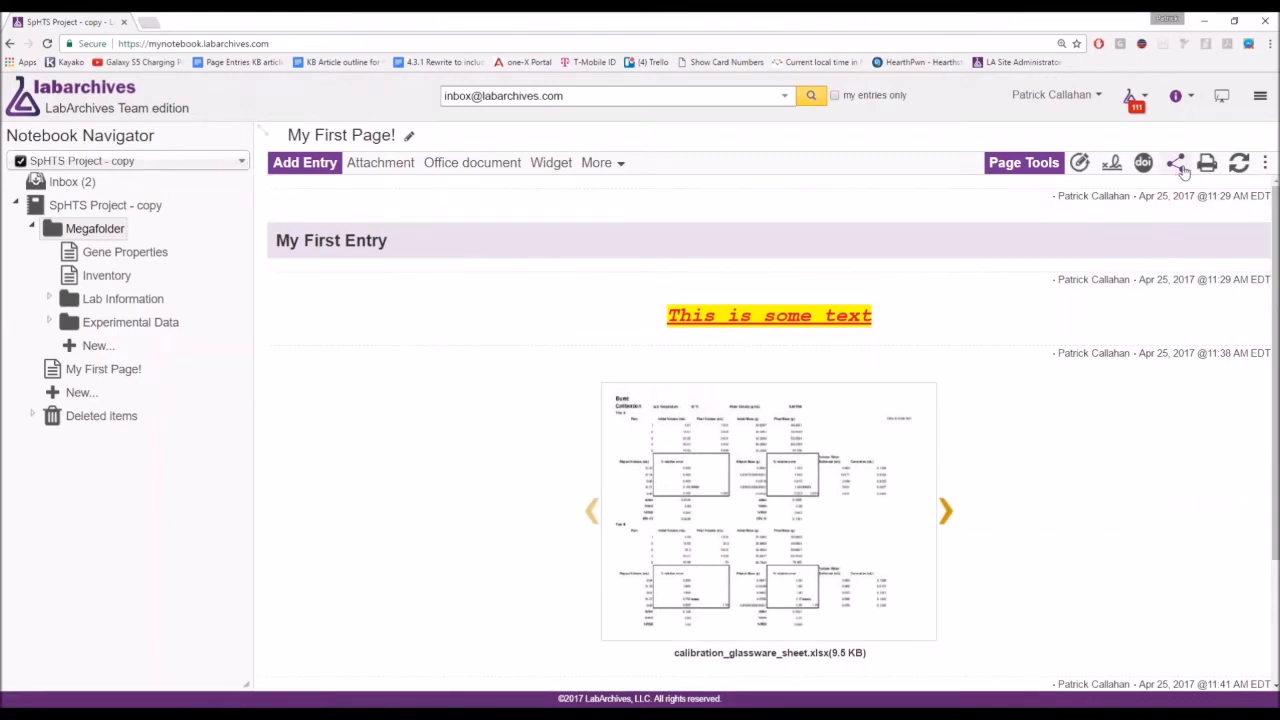
{"action": "key", "text": "ctrl"}
{"action": "key", "text": "ctrl"}
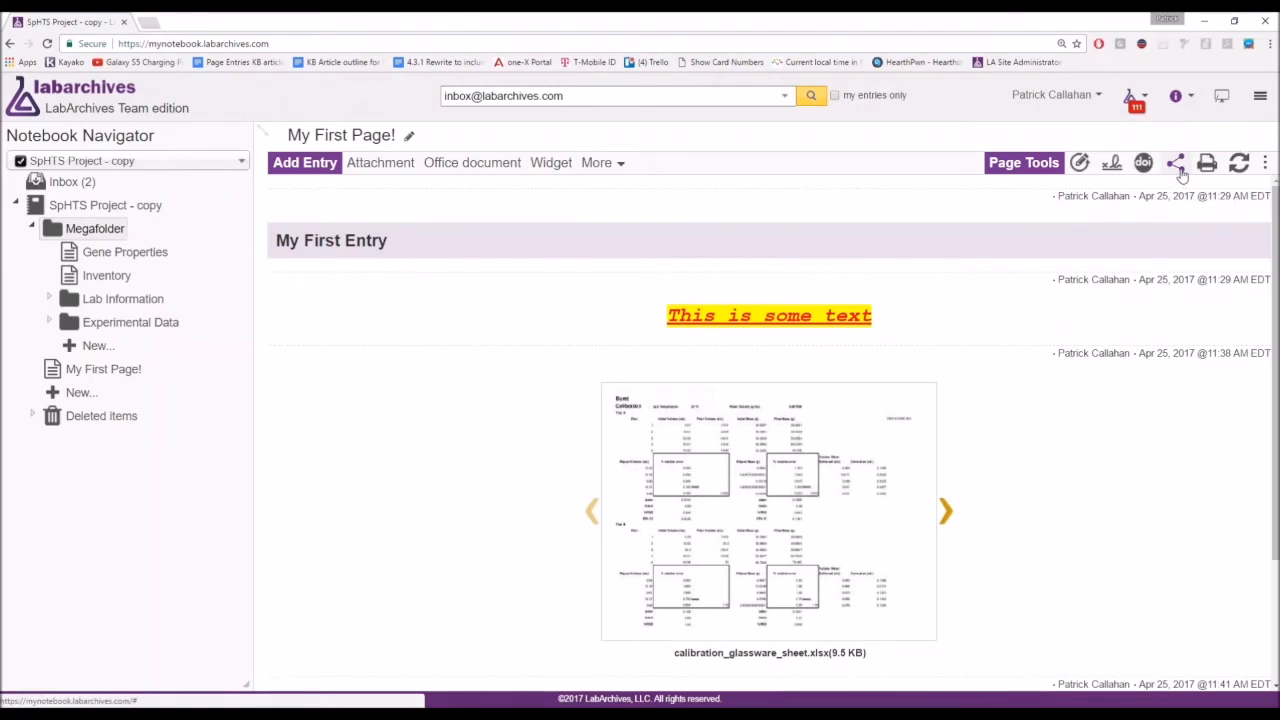
{"action": "right_click", "coordinate": [115, 378]}
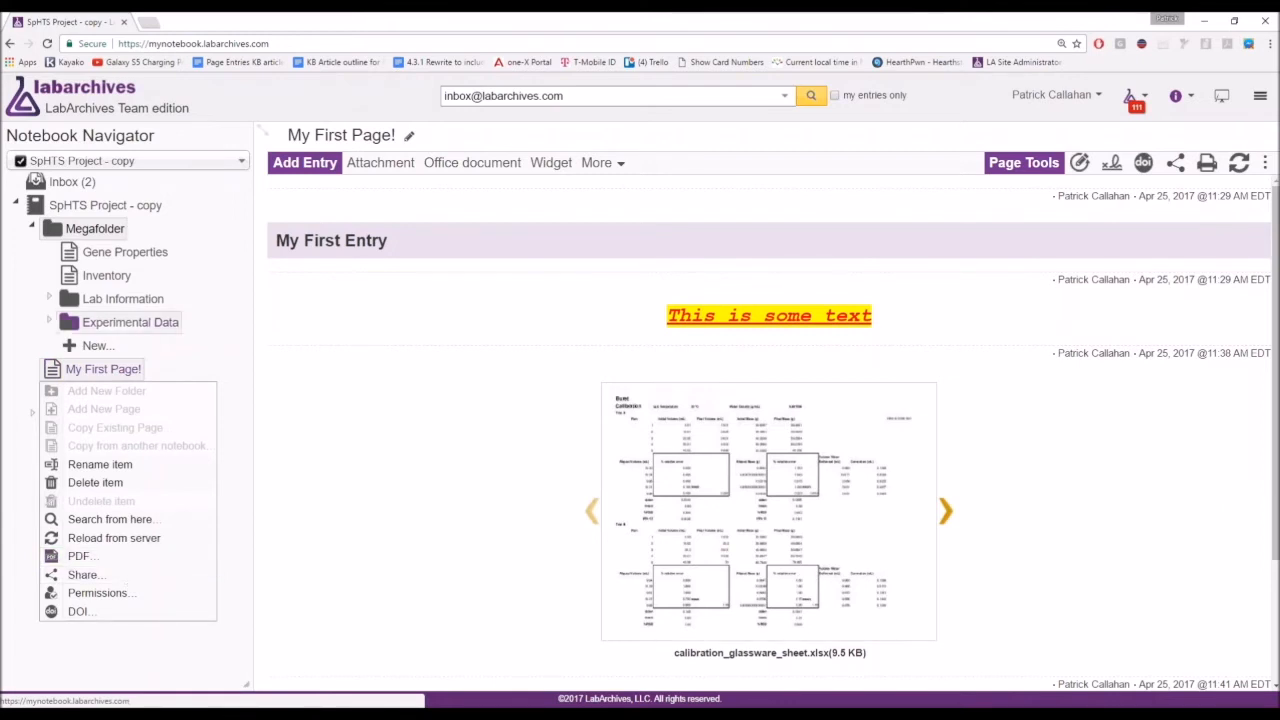
{"action": "right_click", "coordinate": [137, 329]}
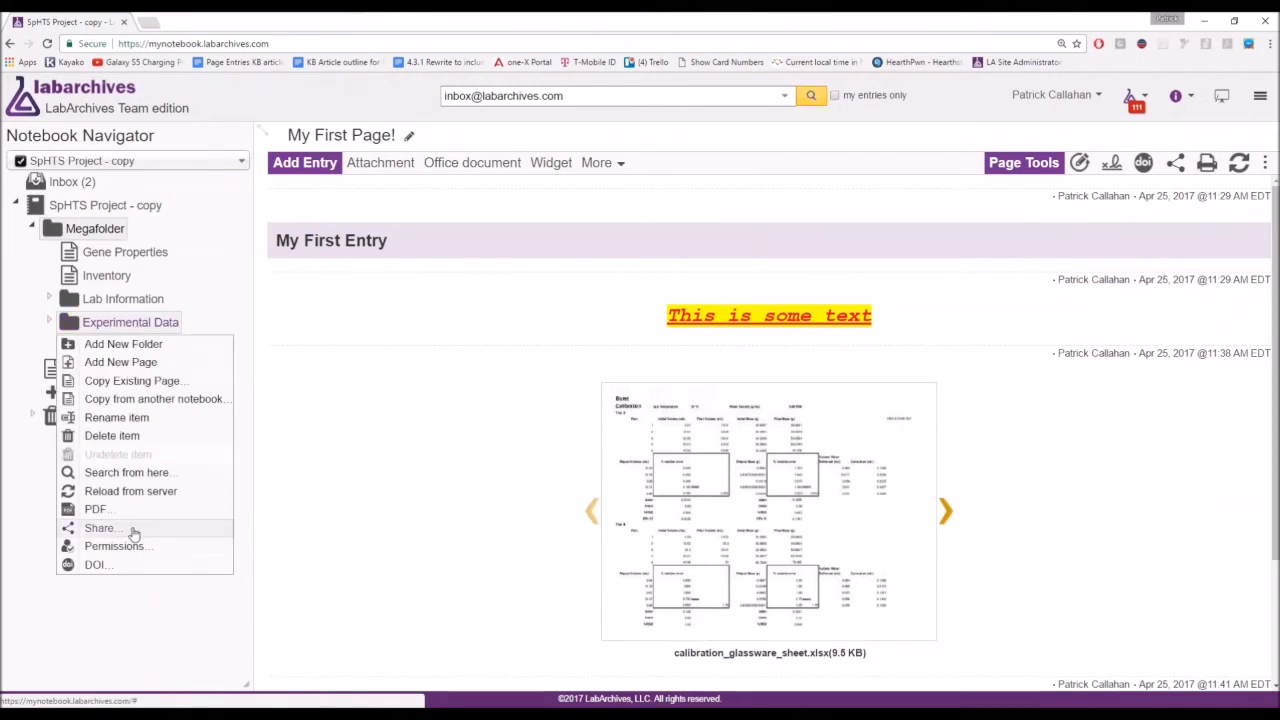
{"action": "right_click", "coordinate": [140, 207]}
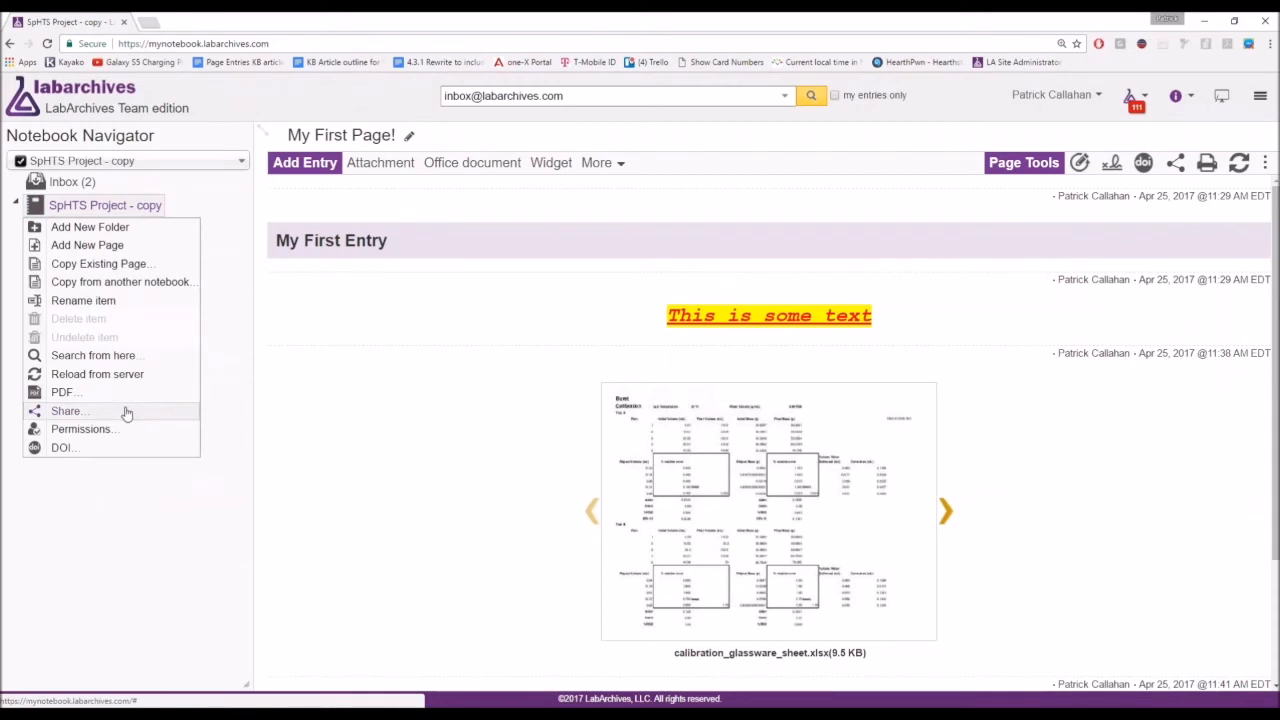
{"action": "left_click", "coordinate": [569, 316]}
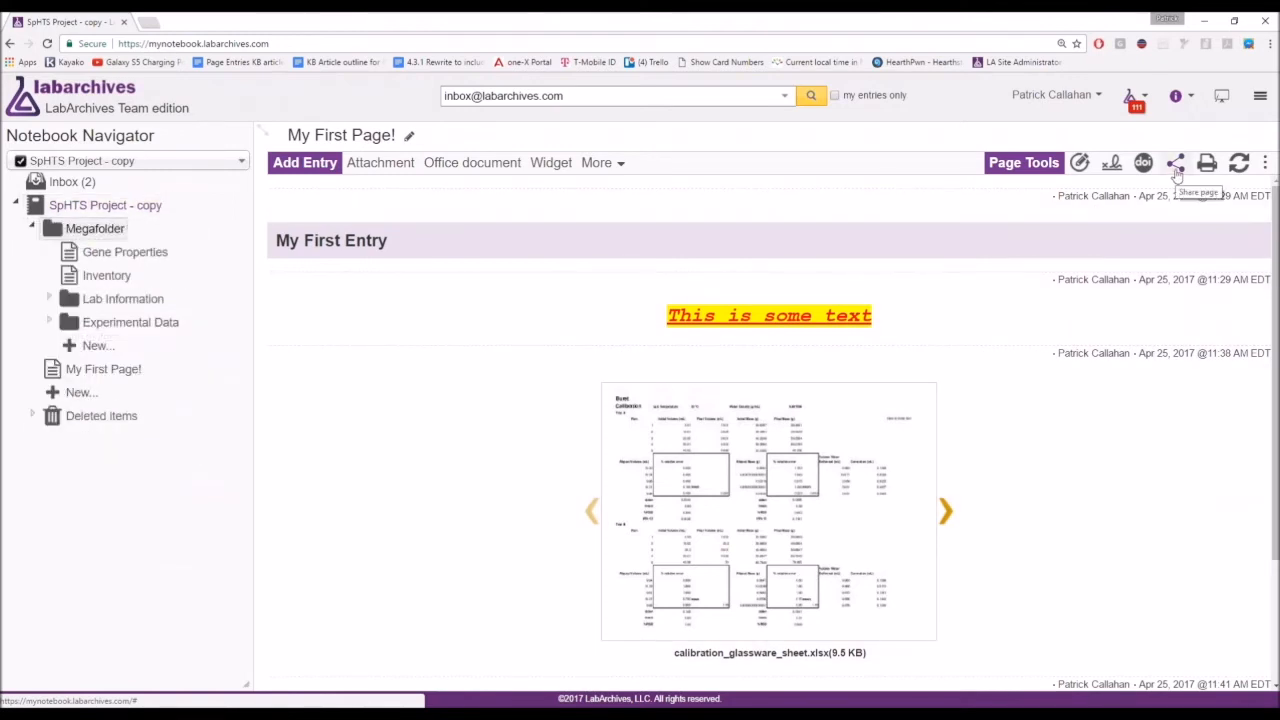
Open My First Page!'s sharing window and enter the invitee's e-mail address.
{"action": "left_click", "coordinate": [1176, 165]}
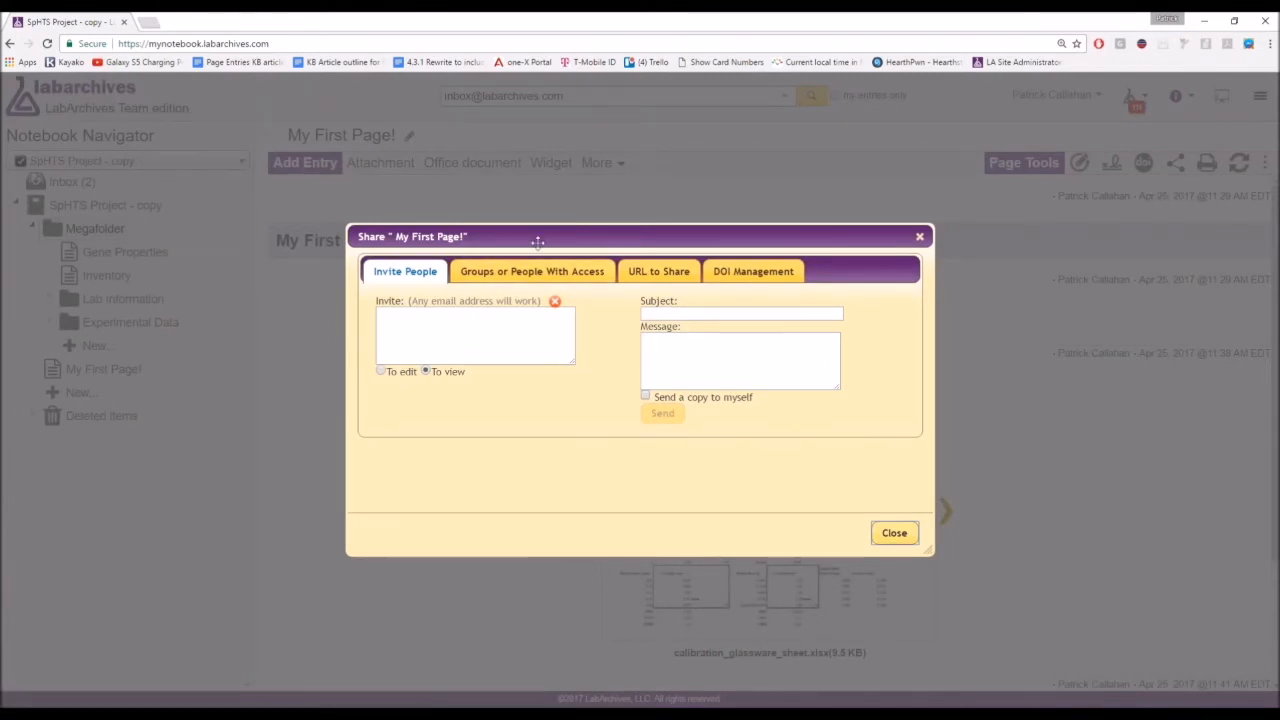
{"action": "left_click_drag", "start_coordinate": [551, 237], "coordinate": [375, 162]}
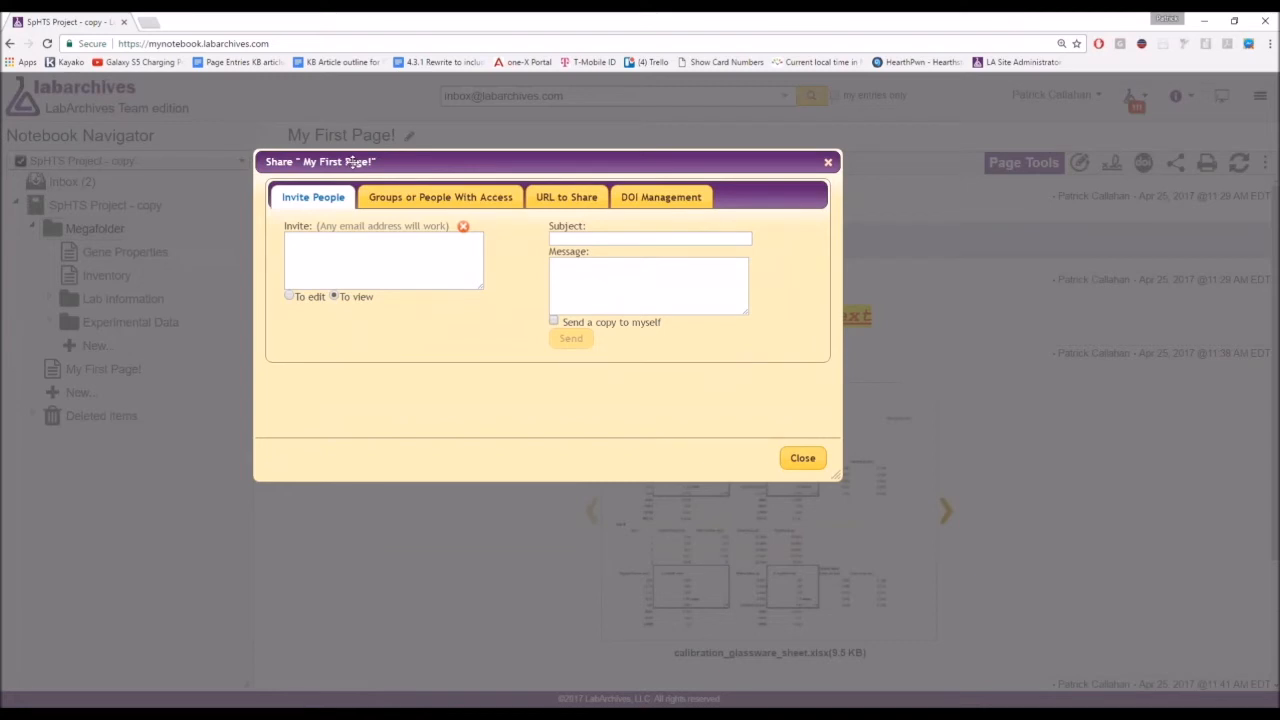
{"action": "left_click_drag", "start_coordinate": [386, 165], "coordinate": [443, 226]}
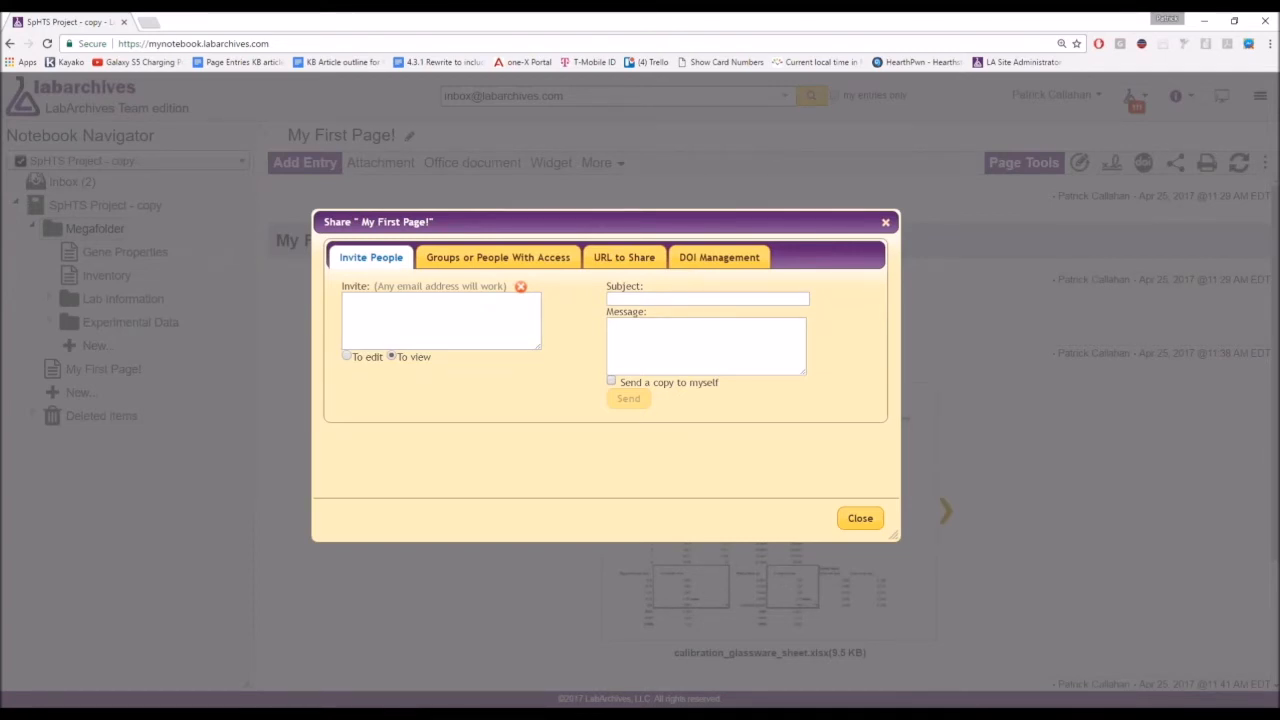
{"action": "left_click", "coordinate": [423, 337]}
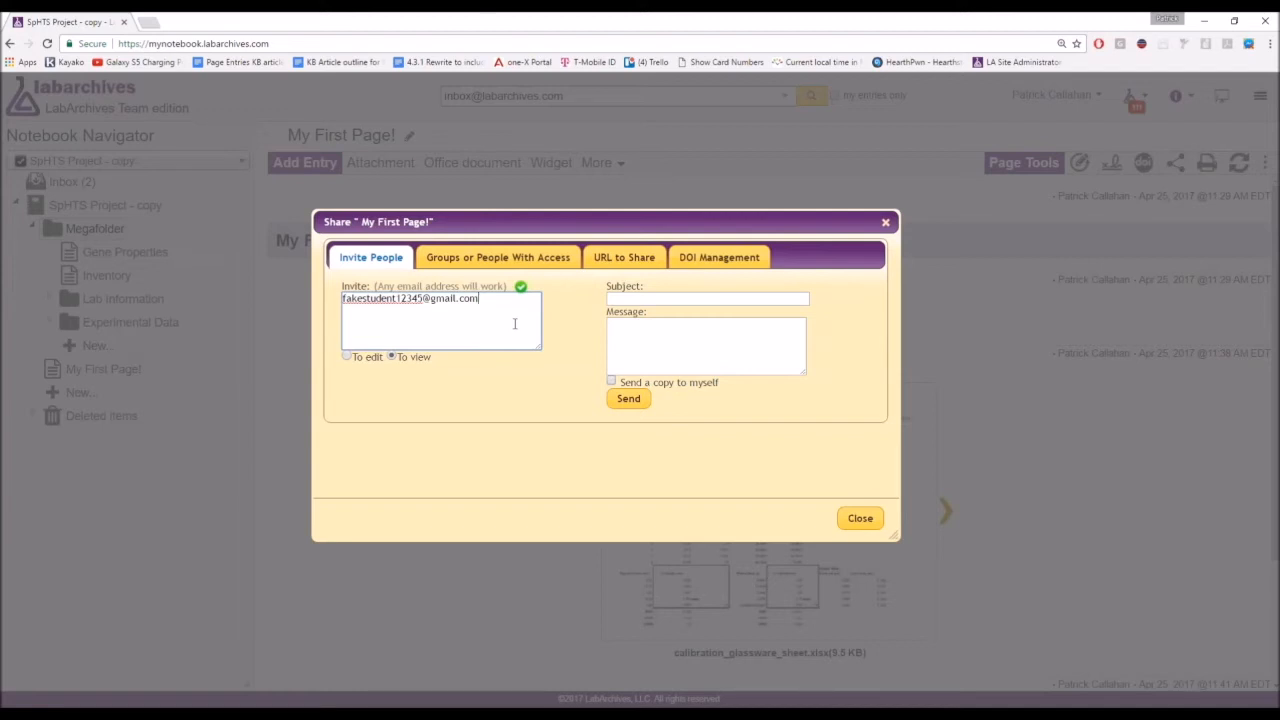
Move between the invitation's subject and message fields.
{"action": "left_click", "coordinate": [645, 301]}
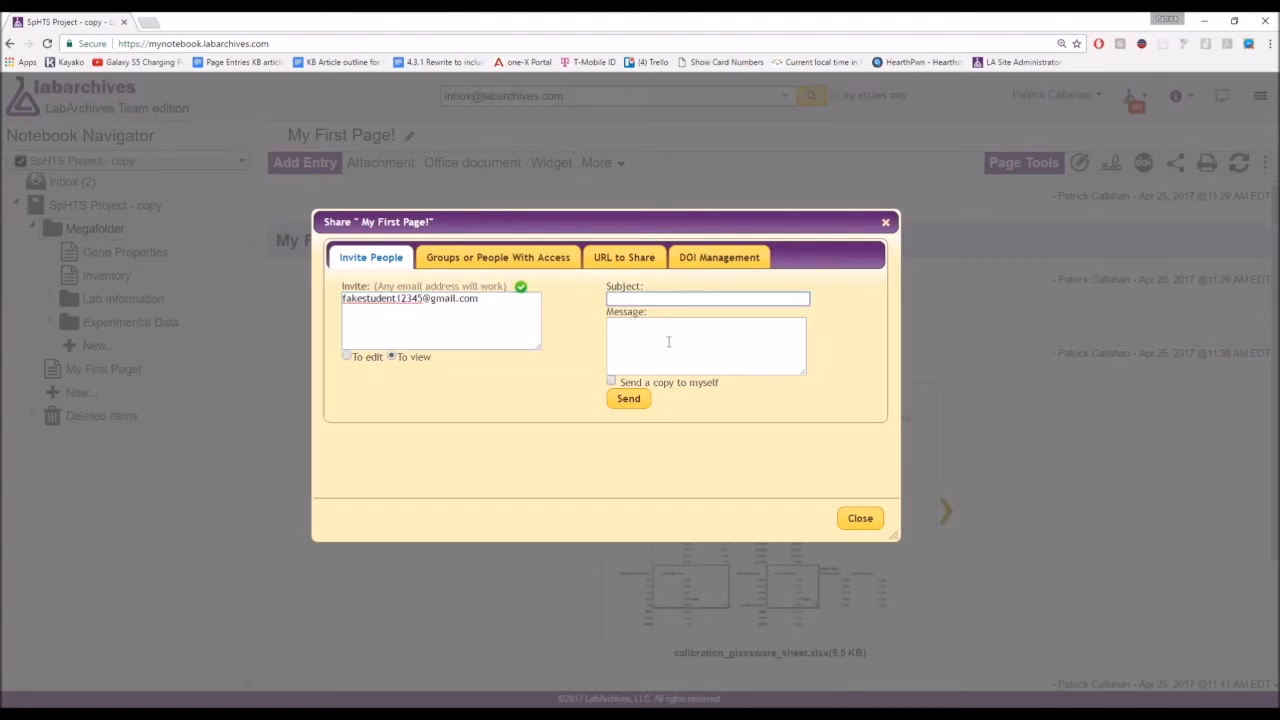
{"action": "left_click", "coordinate": [665, 342]}
{"action": "left_click", "coordinate": [677, 298]}
{"action": "left_click", "coordinate": [690, 339]}
{"action": "left_click", "coordinate": [712, 298]}
{"action": "left_click", "coordinate": [730, 349]}
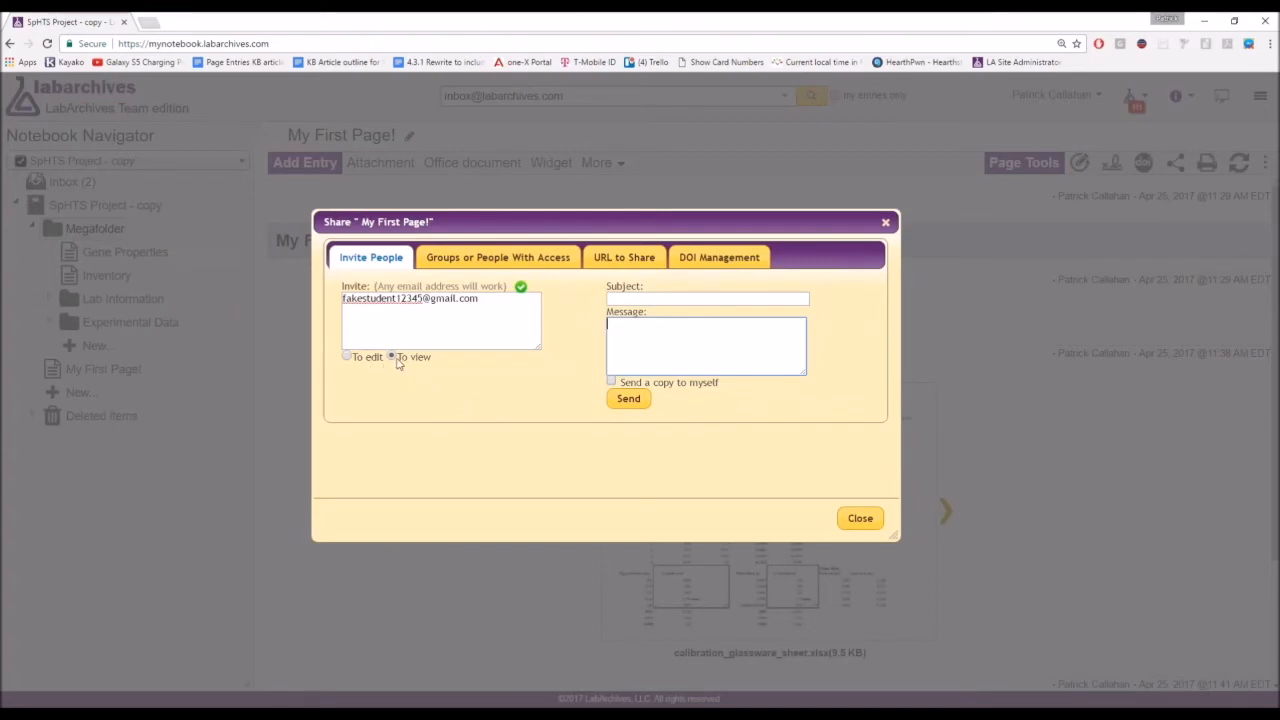
Give the invitee edit rights, send the invitation and close the sharing window.
{"action": "left_click", "coordinate": [351, 358]}
{"action": "left_click", "coordinate": [390, 357]}
{"action": "left_click", "coordinate": [347, 360]}
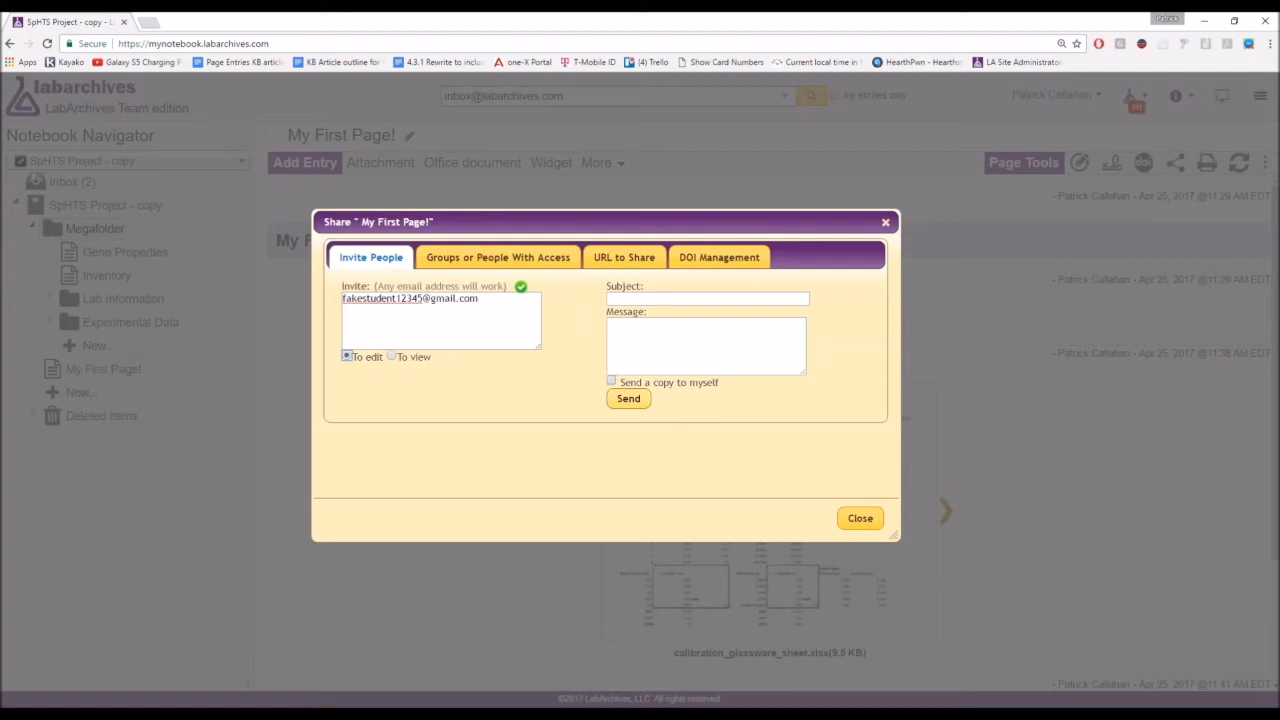
{"action": "left_click", "coordinate": [628, 398]}
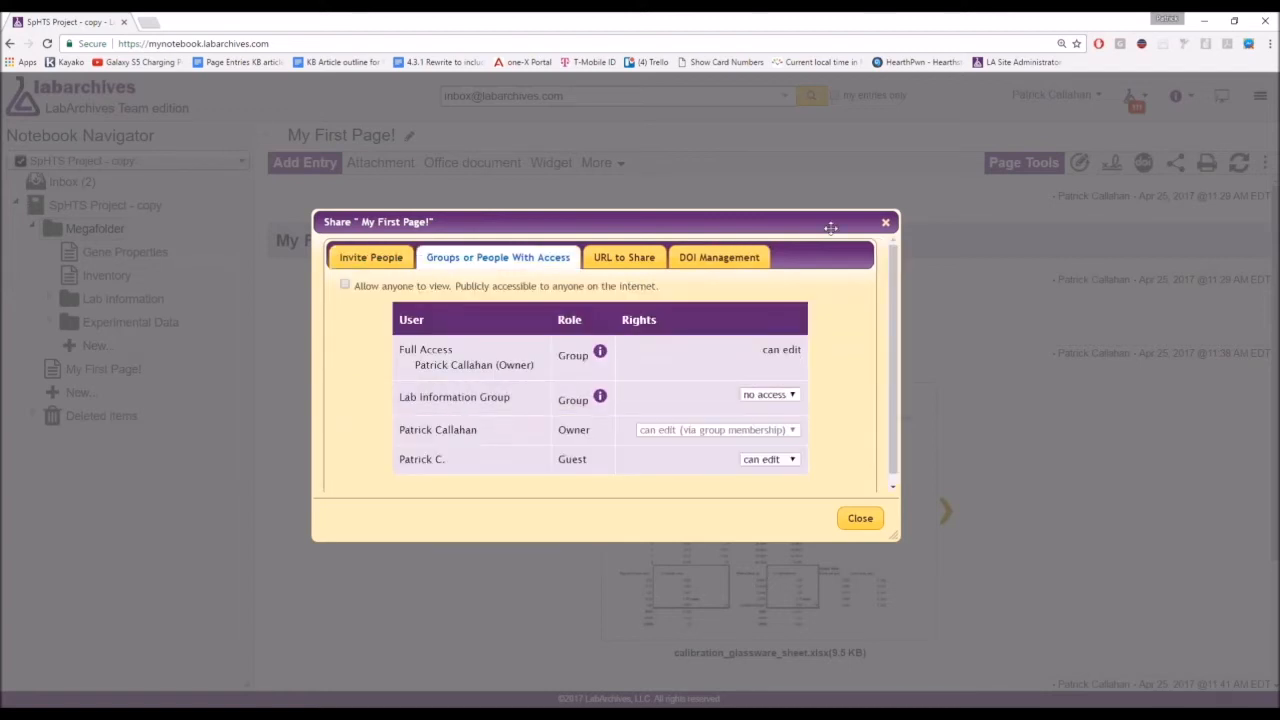
{"action": "left_click", "coordinate": [885, 221]}
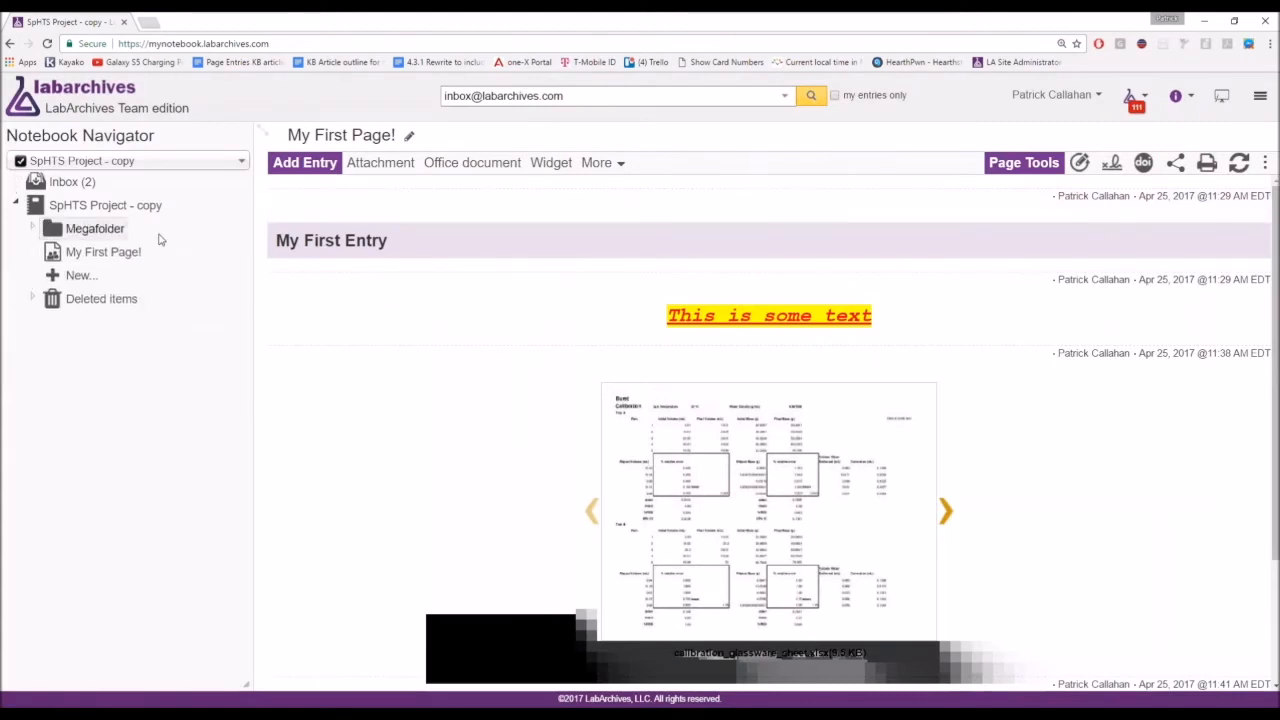
{"action": "left_click", "coordinate": [113, 232]}
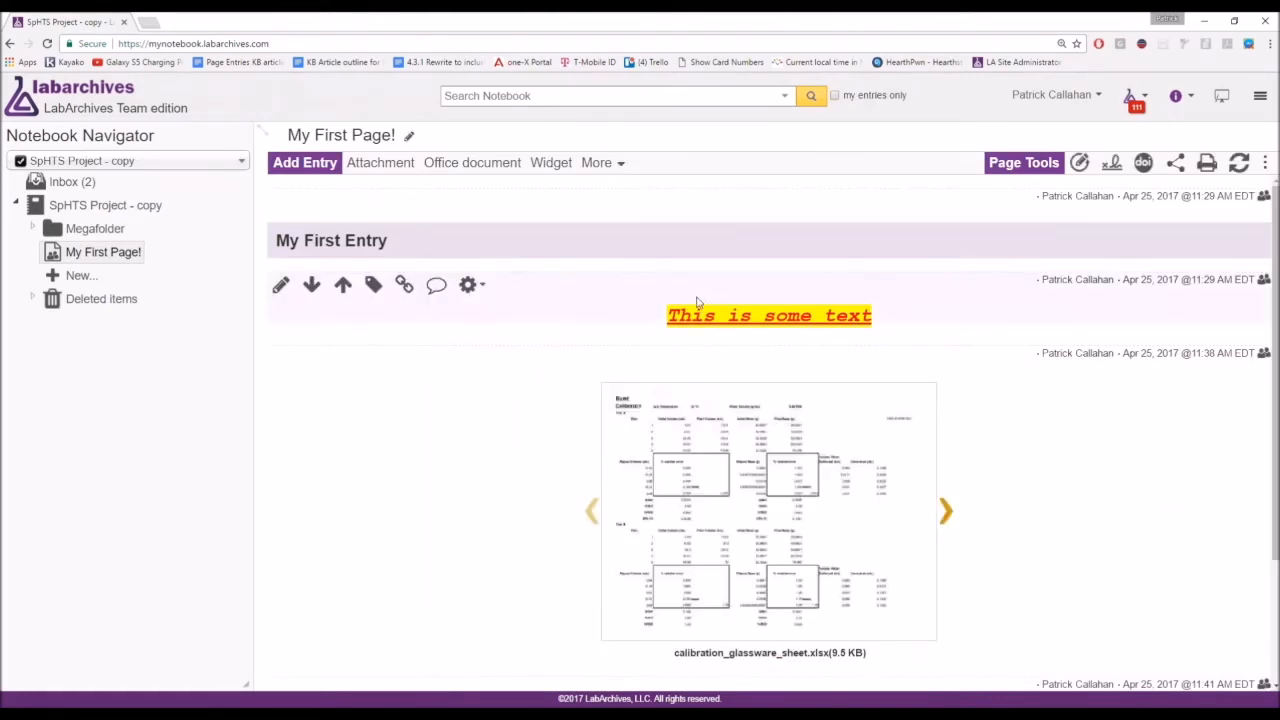
Expand Megafolder, then Experimental Data, in the Notebook Navigator to list their pages.
{"action": "left_click", "coordinate": [95, 228]}
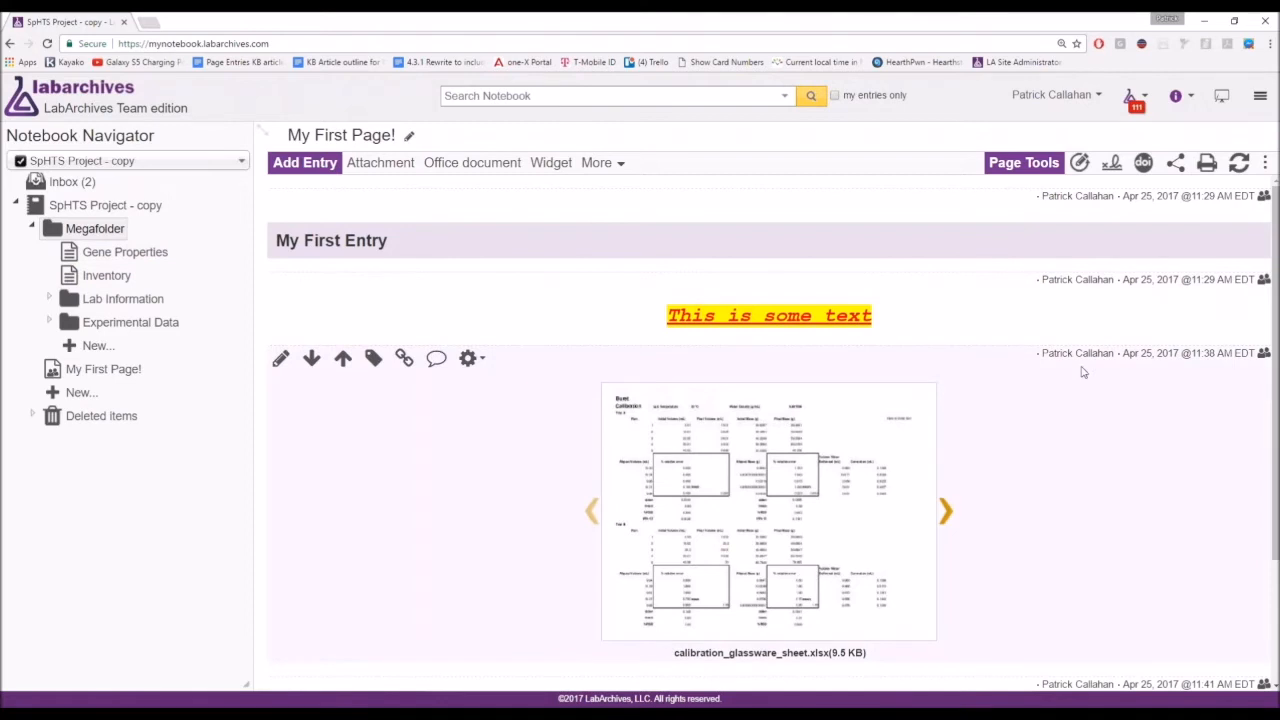
{"action": "left_click", "coordinate": [105, 327]}
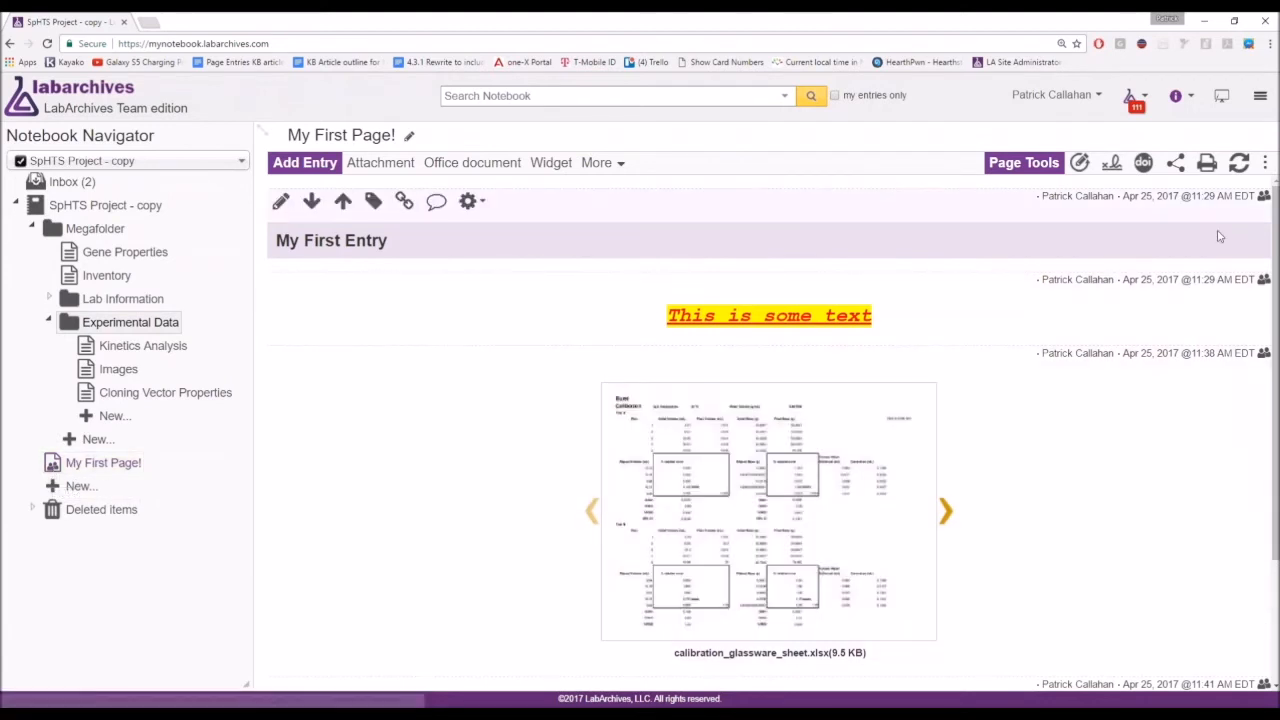
{"action": "scroll", "coordinate": [1268, 210], "scroll_direction": "down", "scroll_amount": 2}
{"action": "scroll", "coordinate": [1268, 210], "scroll_direction": "up", "scroll_amount": 2}
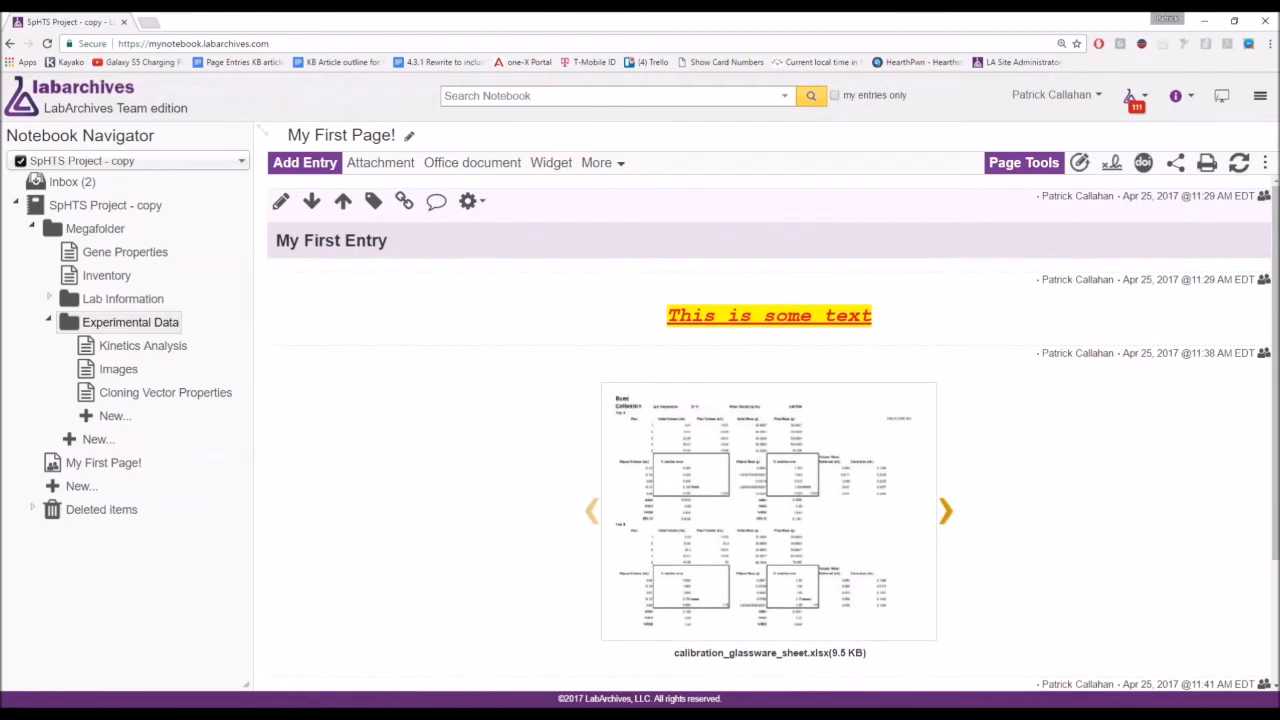
{"action": "scroll", "coordinate": [1268, 210], "scroll_direction": "down", "scroll_amount": 2}
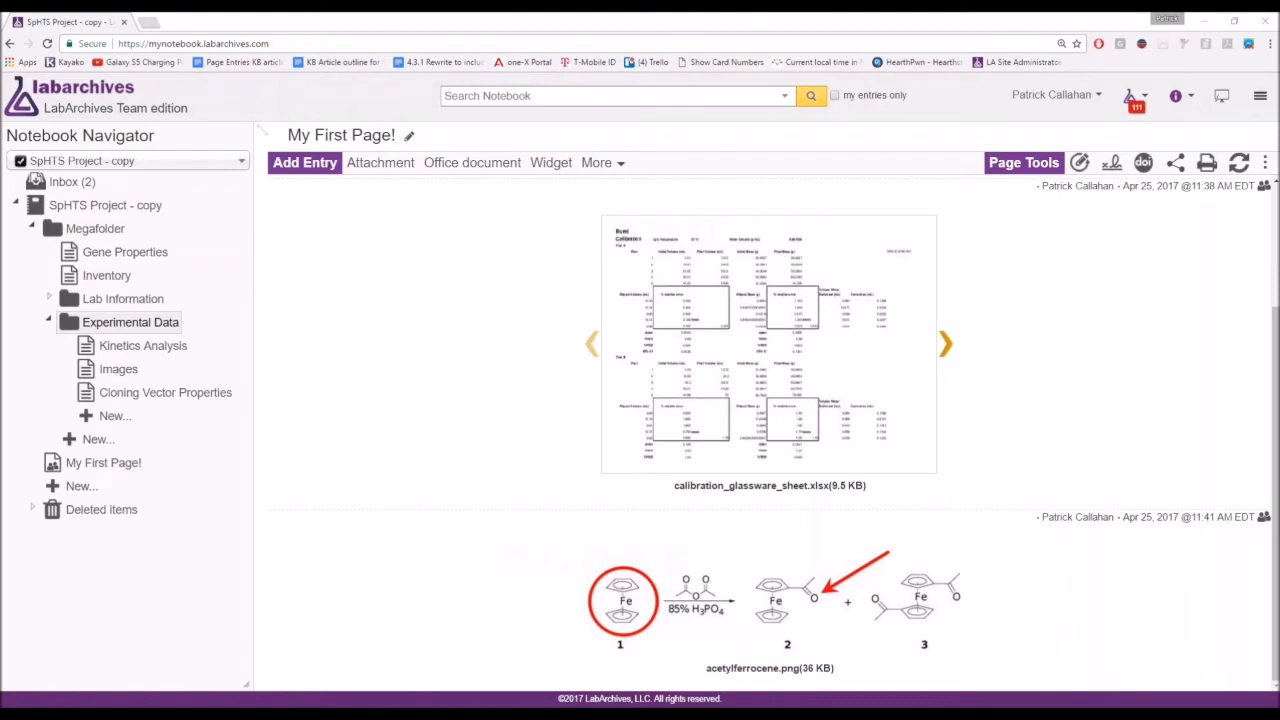
{"action": "mouse_move", "coordinate": [990, 368]}
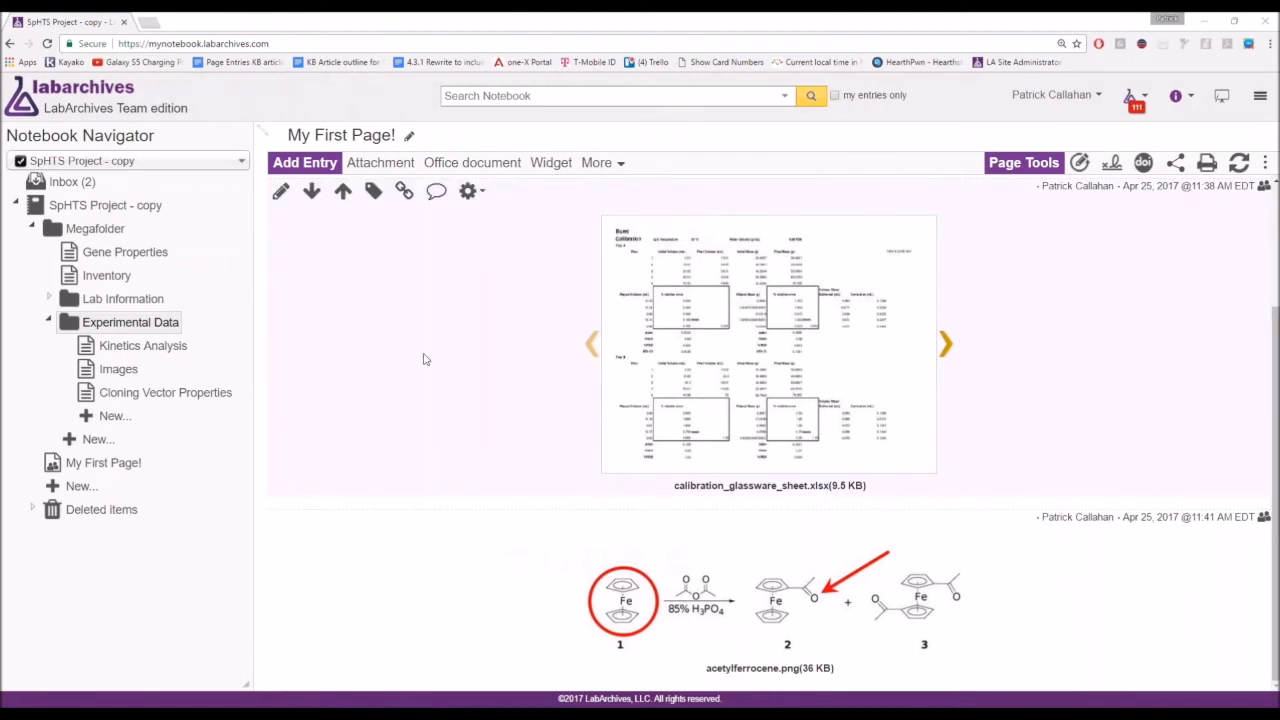
{"action": "scroll", "coordinate": [423, 359], "scroll_direction": "up", "scroll_amount": 2}
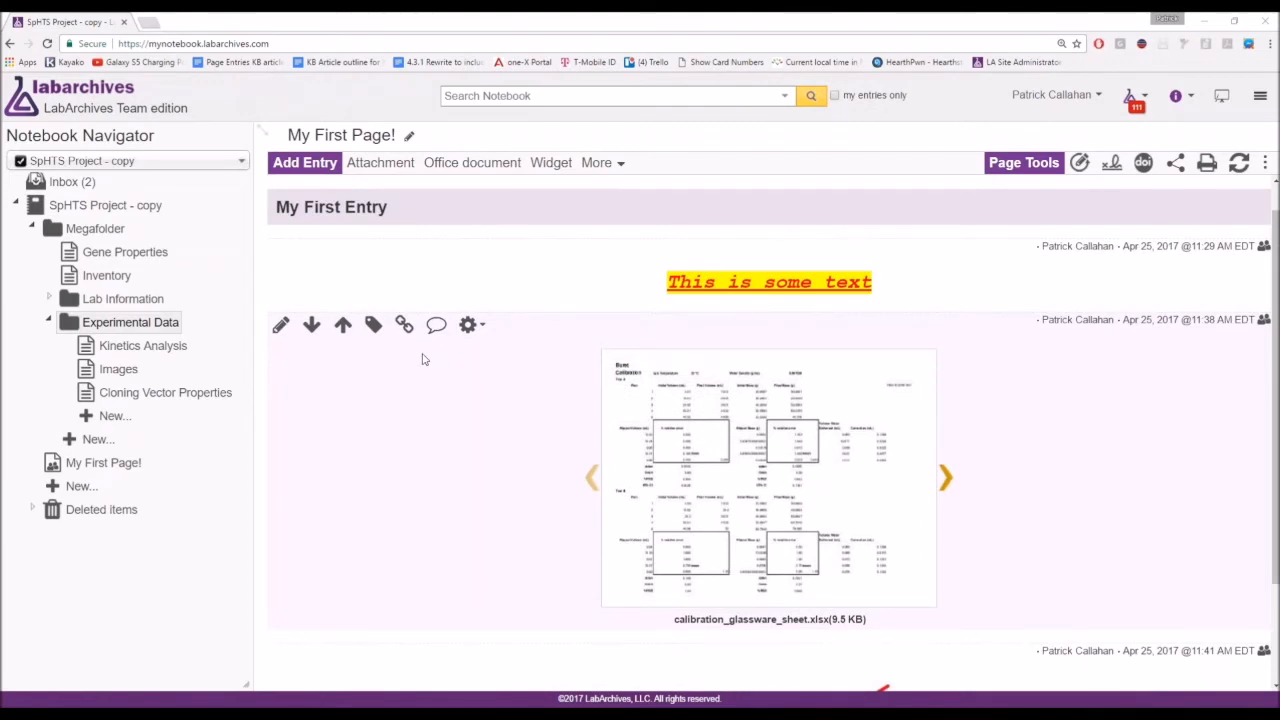
{"action": "mouse_move", "coordinate": [402, 287]}
{"action": "mouse_move", "coordinate": [391, 338]}
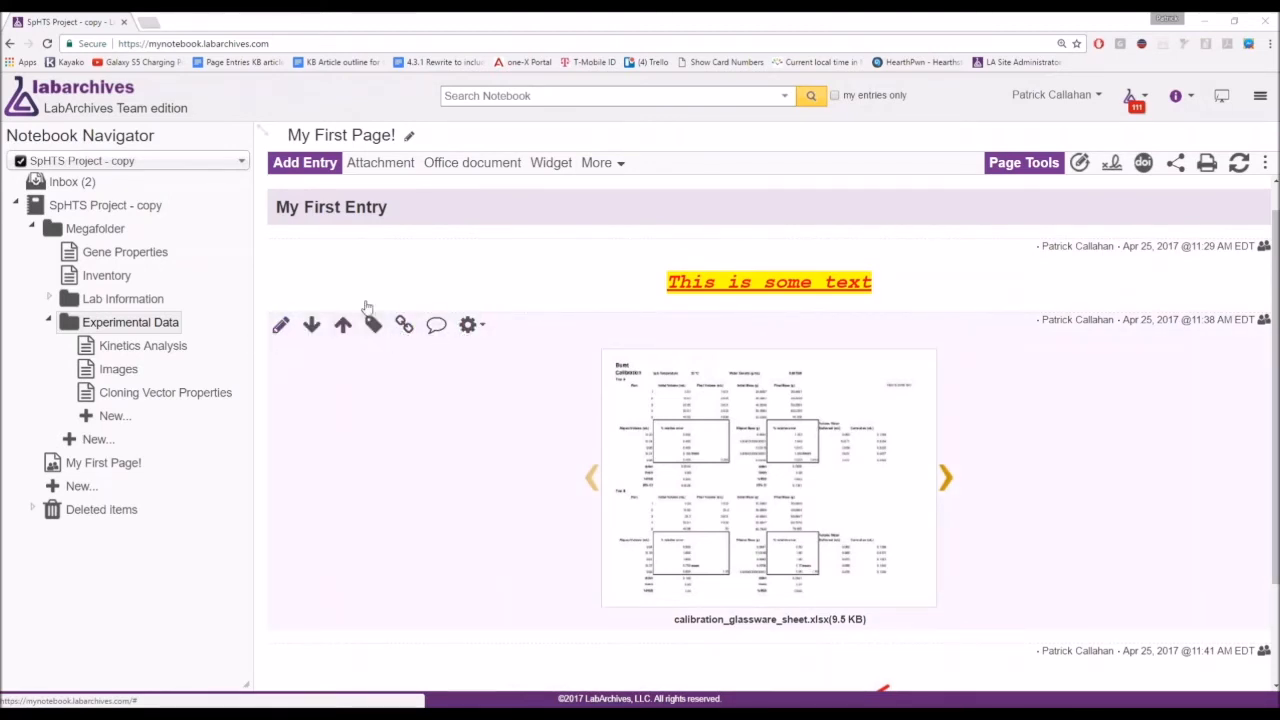
{"action": "mouse_move", "coordinate": [372, 253]}
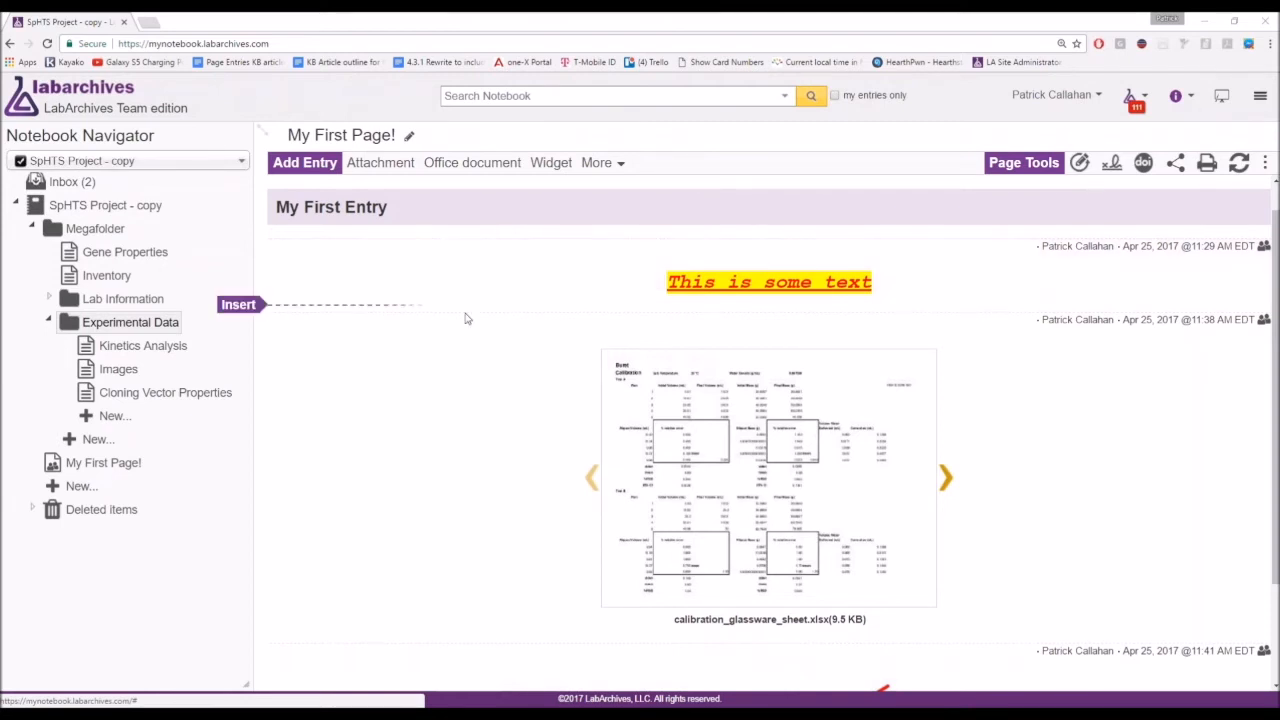
{"action": "mouse_move", "coordinate": [469, 350]}
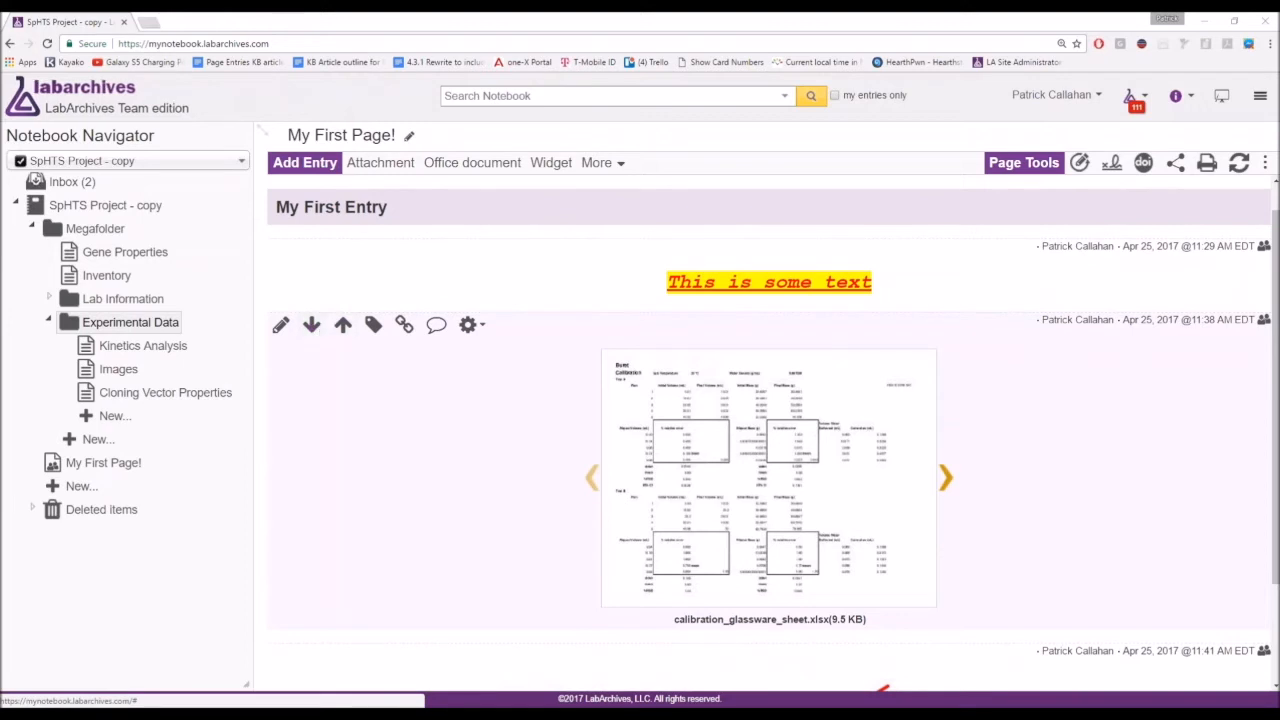
{"action": "left_click", "coordinate": [467, 326]}
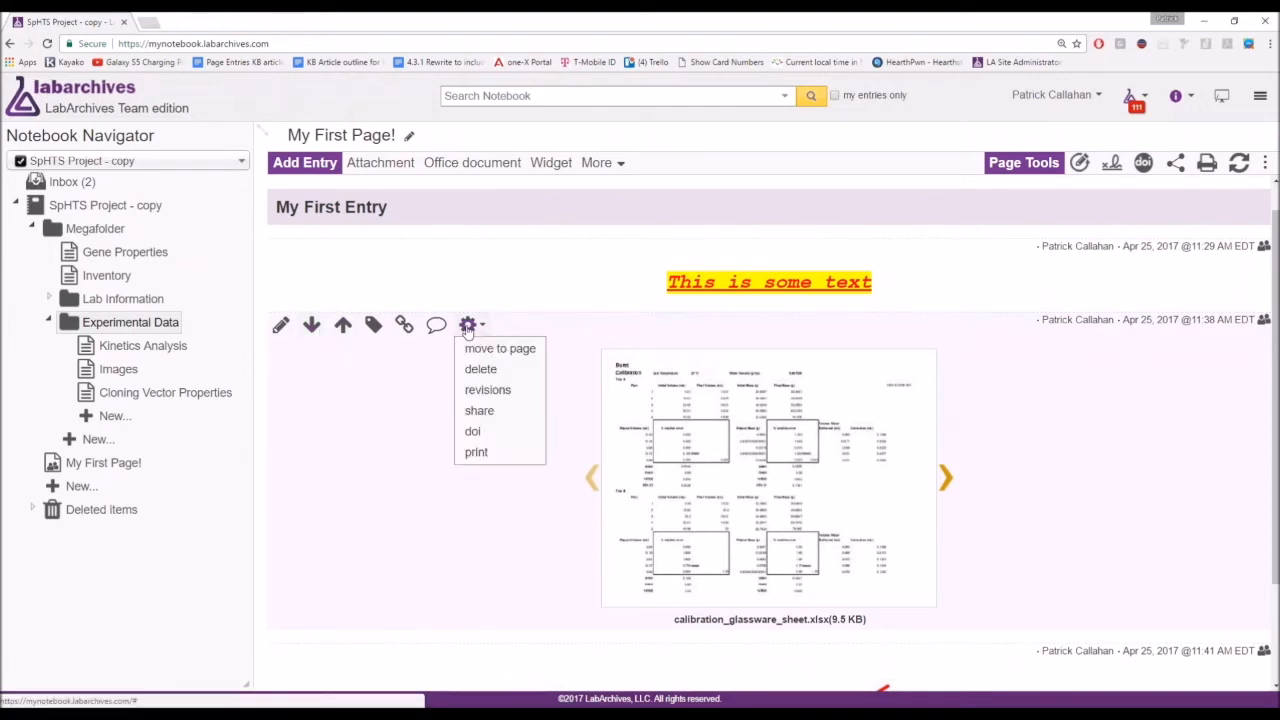
{"action": "left_click", "coordinate": [284, 258]}
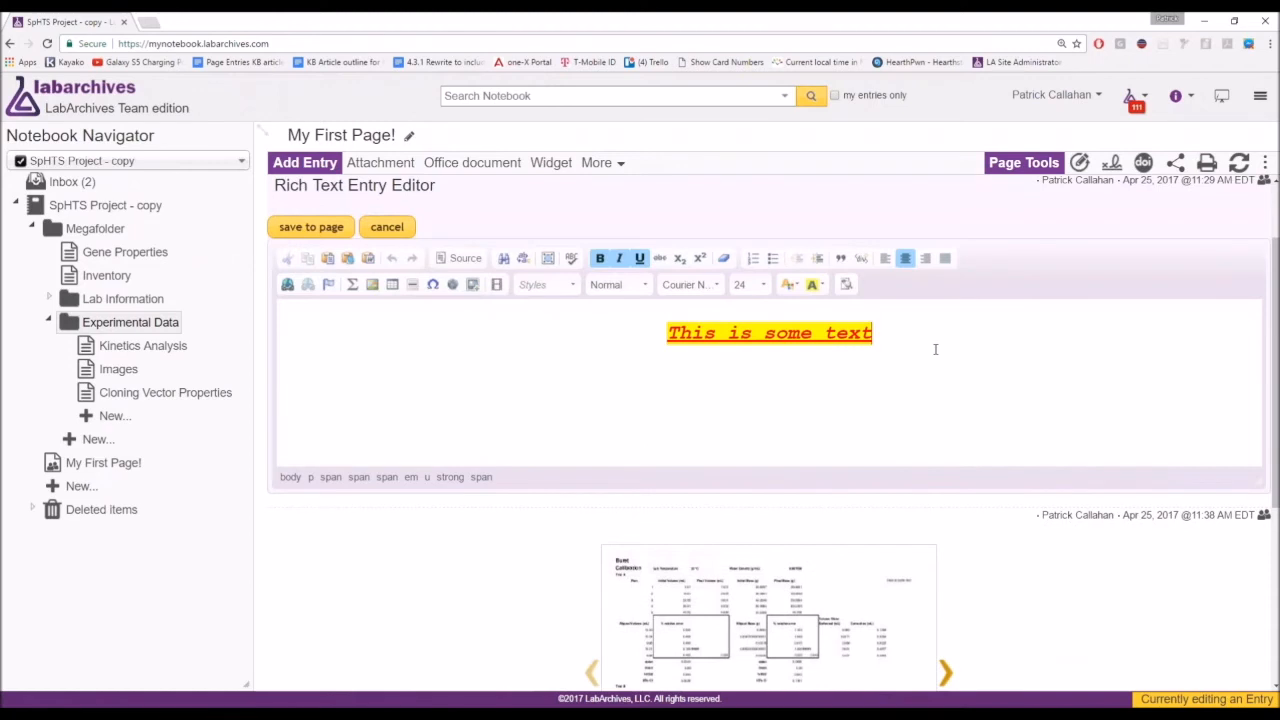
{"action": "left_click", "coordinate": [311, 227]}
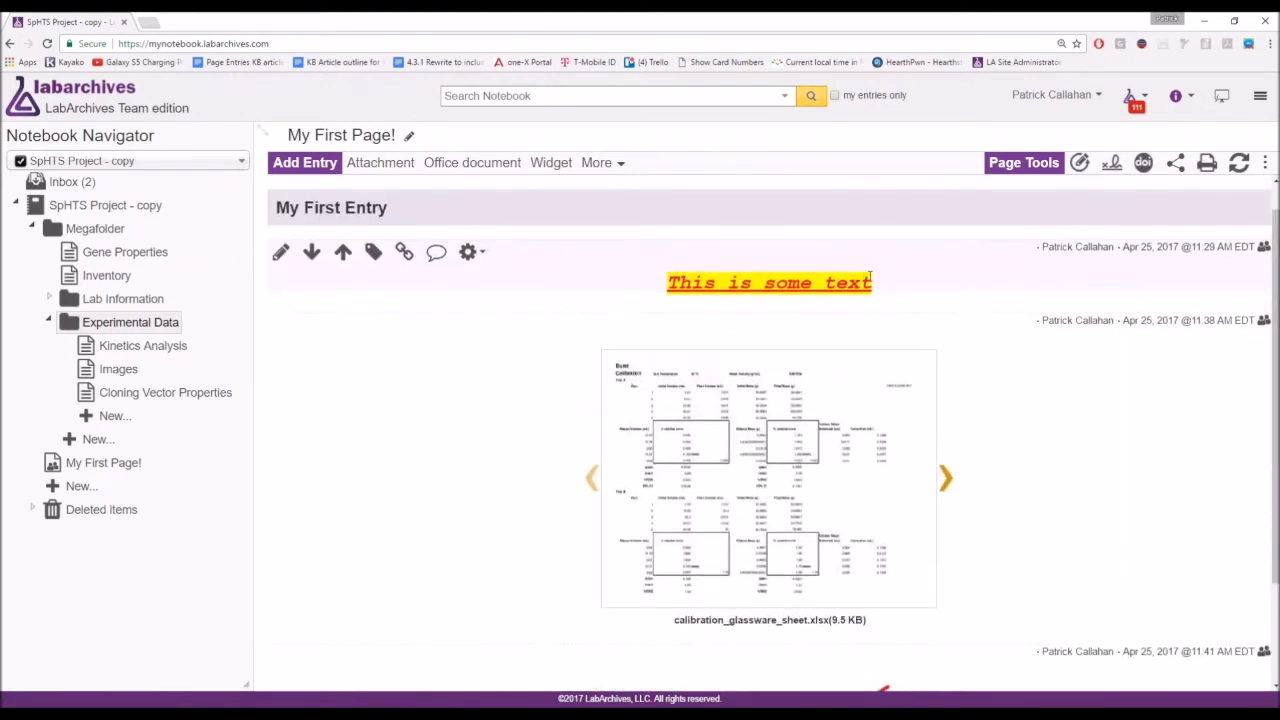
{"action": "left_click", "coordinate": [866, 282]}
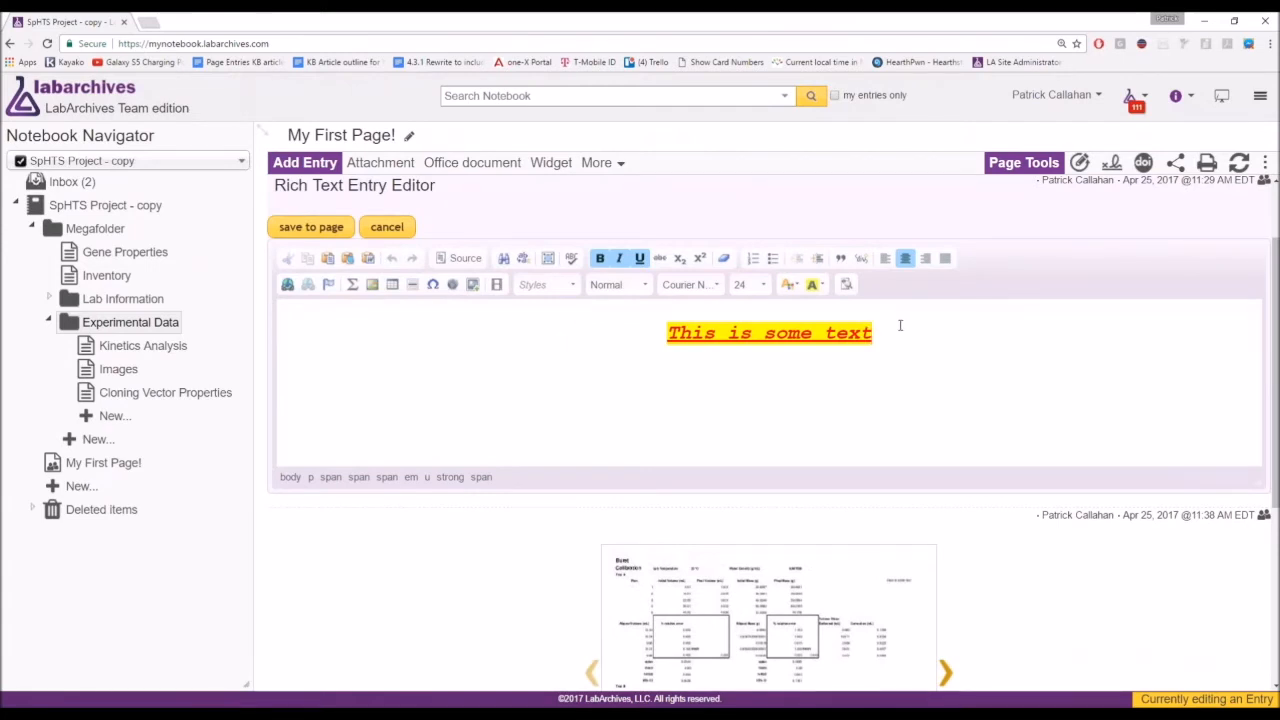
{"action": "left_click", "coordinate": [386, 238]}
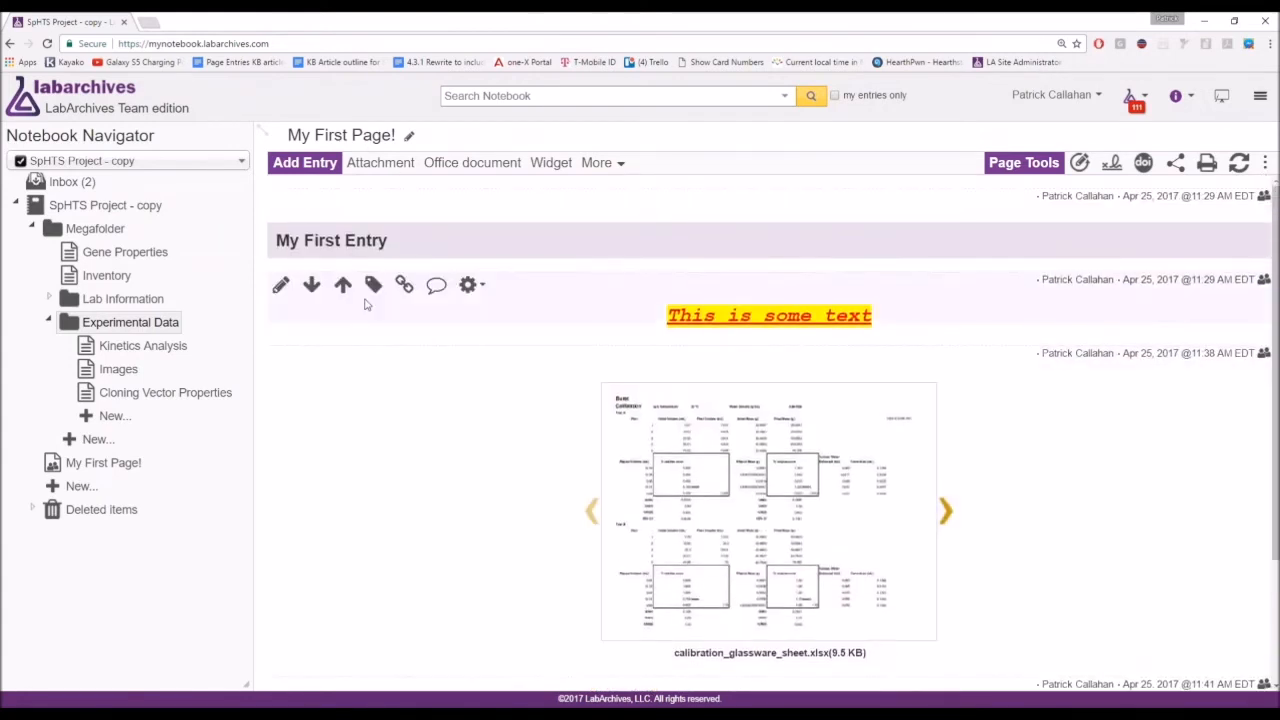
Comment 'Great work!' on the 'This is some text' entry.
{"action": "left_click", "coordinate": [437, 286]}
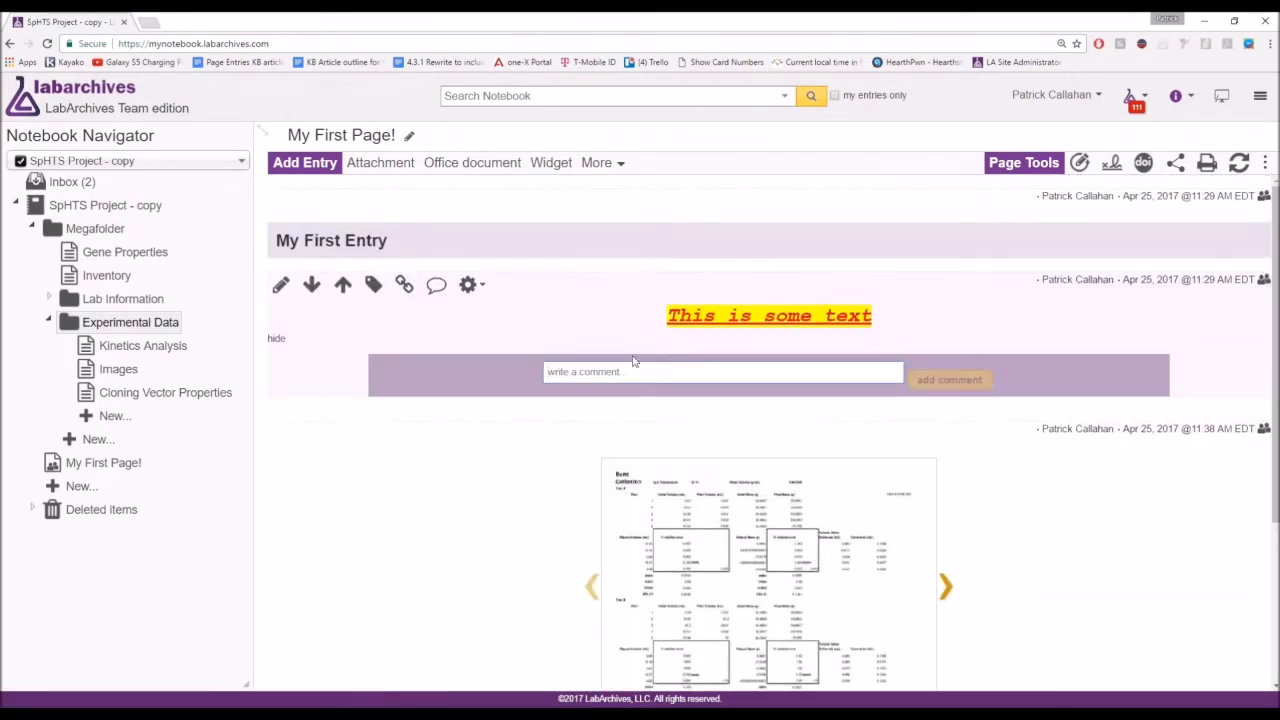
{"action": "type", "text": "Great work!"}
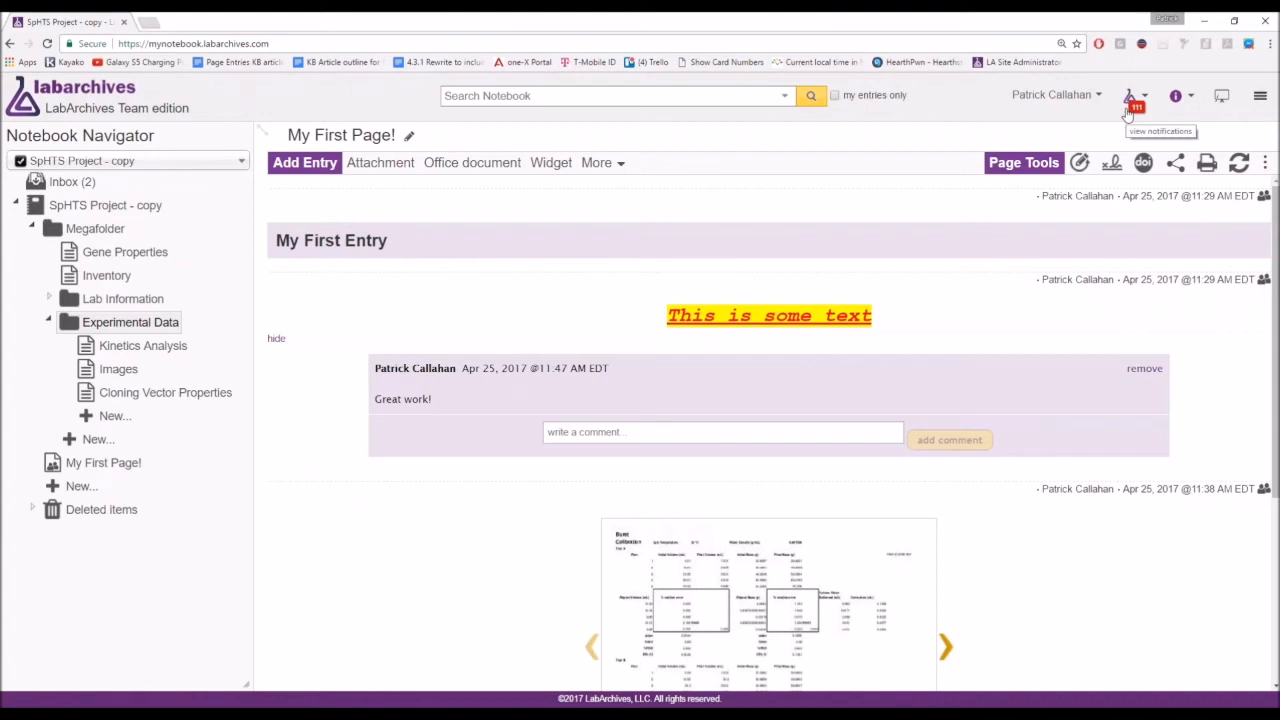
{"action": "left_click", "coordinate": [1127, 112]}
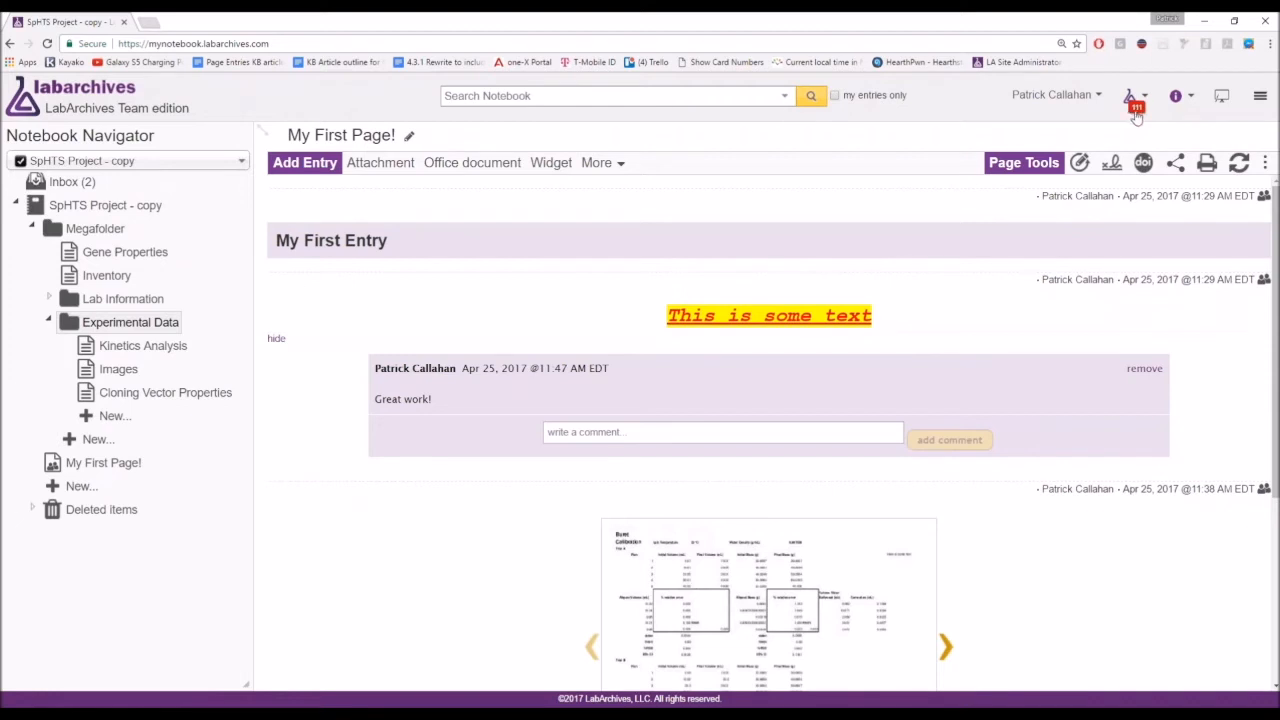
Check comment notifications in the Activity Feed, switch it to Notebook events, then close it.
{"action": "left_click", "coordinate": [1136, 116]}
{"action": "left_click", "coordinate": [1136, 116]}
{"action": "left_click", "coordinate": [1150, 131]}
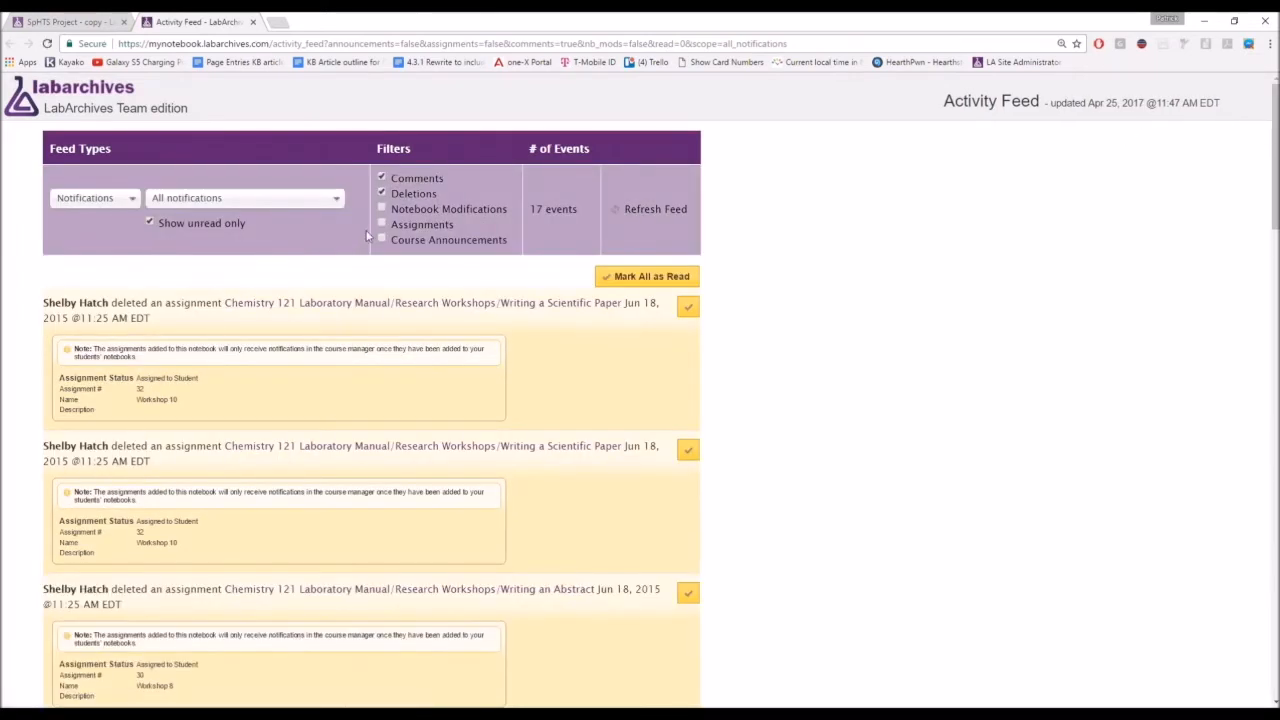
{"action": "left_click", "coordinate": [70, 205]}
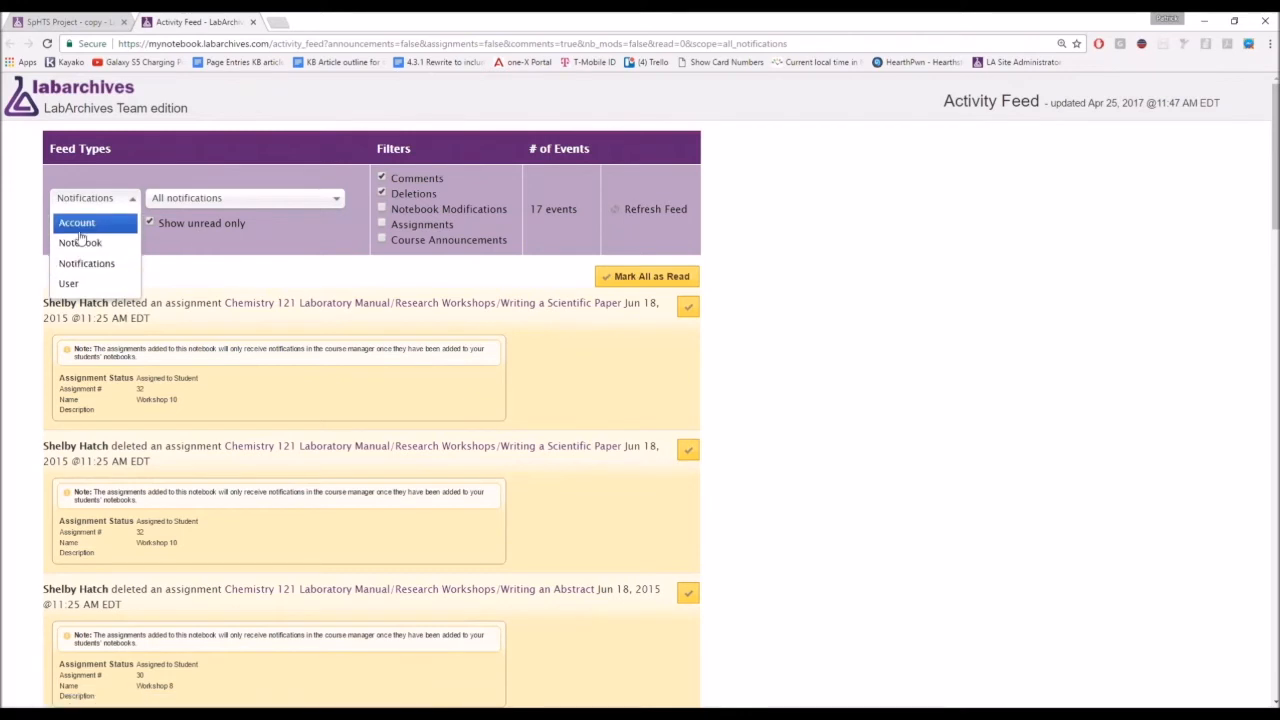
{"action": "left_click", "coordinate": [86, 243]}
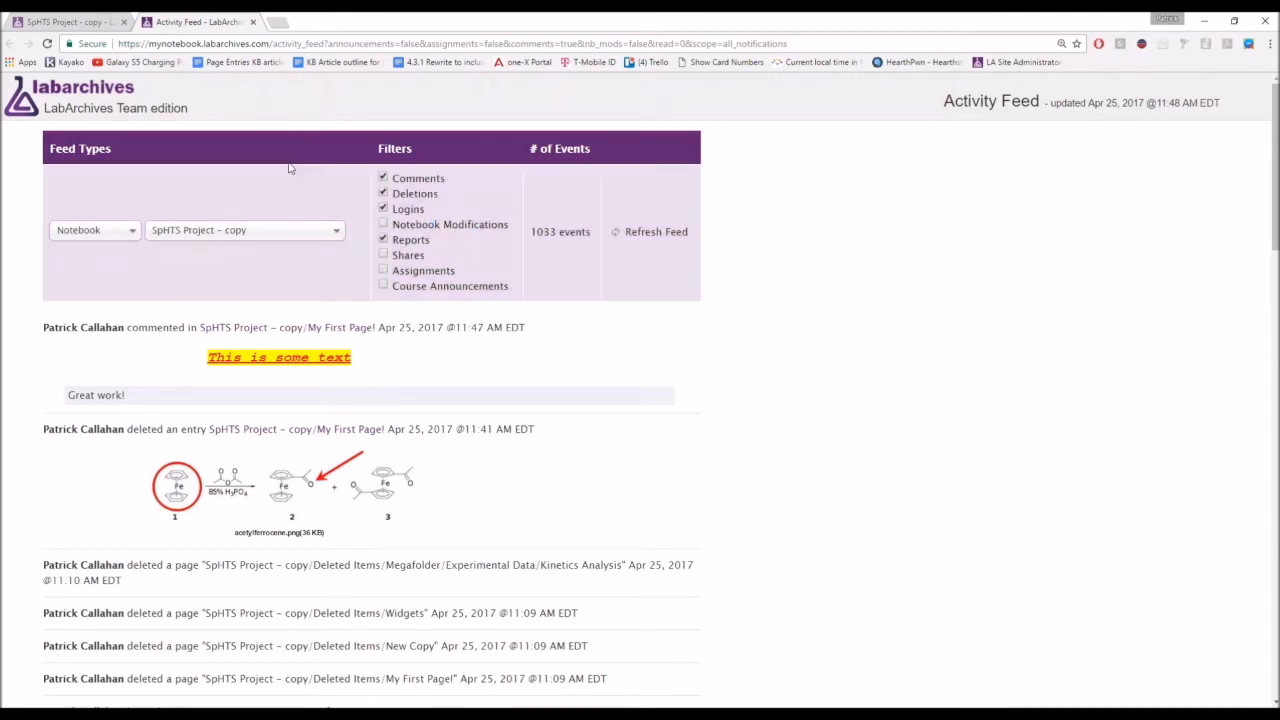
{"action": "left_click", "coordinate": [252, 21]}
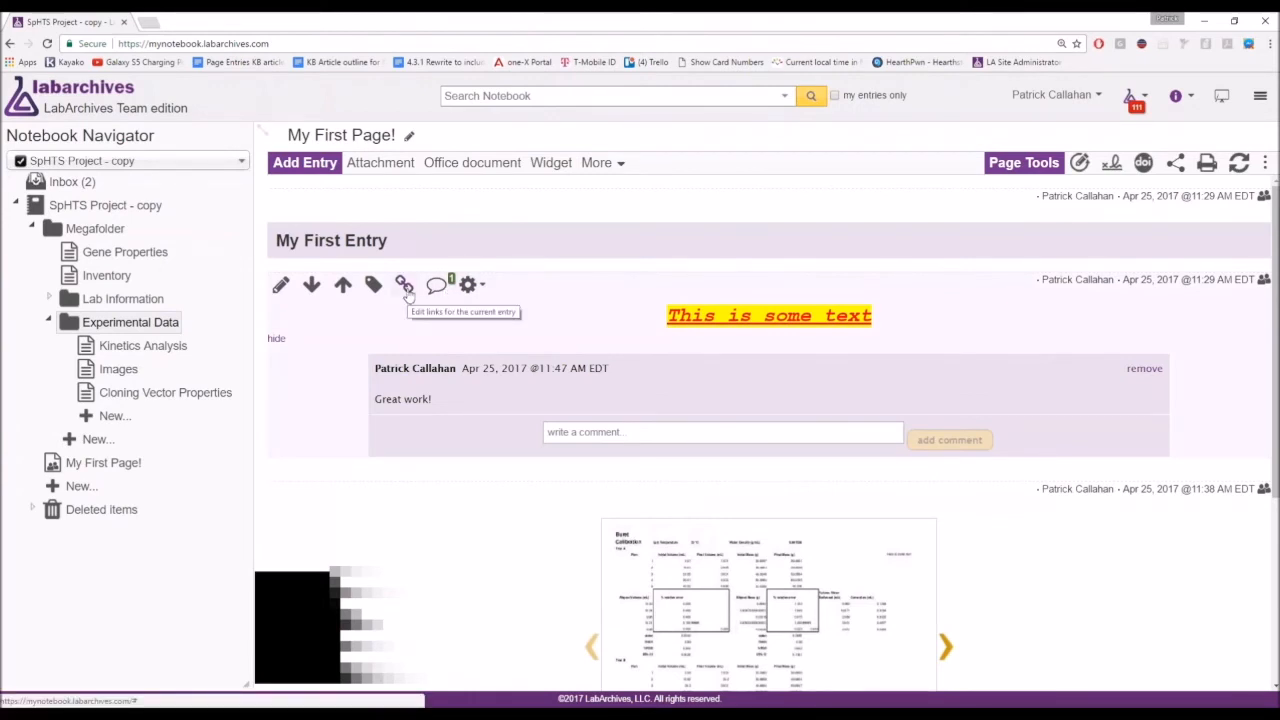
Hide the entry's comment, then try linking 'This is' and cancel without saving.
{"action": "left_click", "coordinate": [277, 339]}
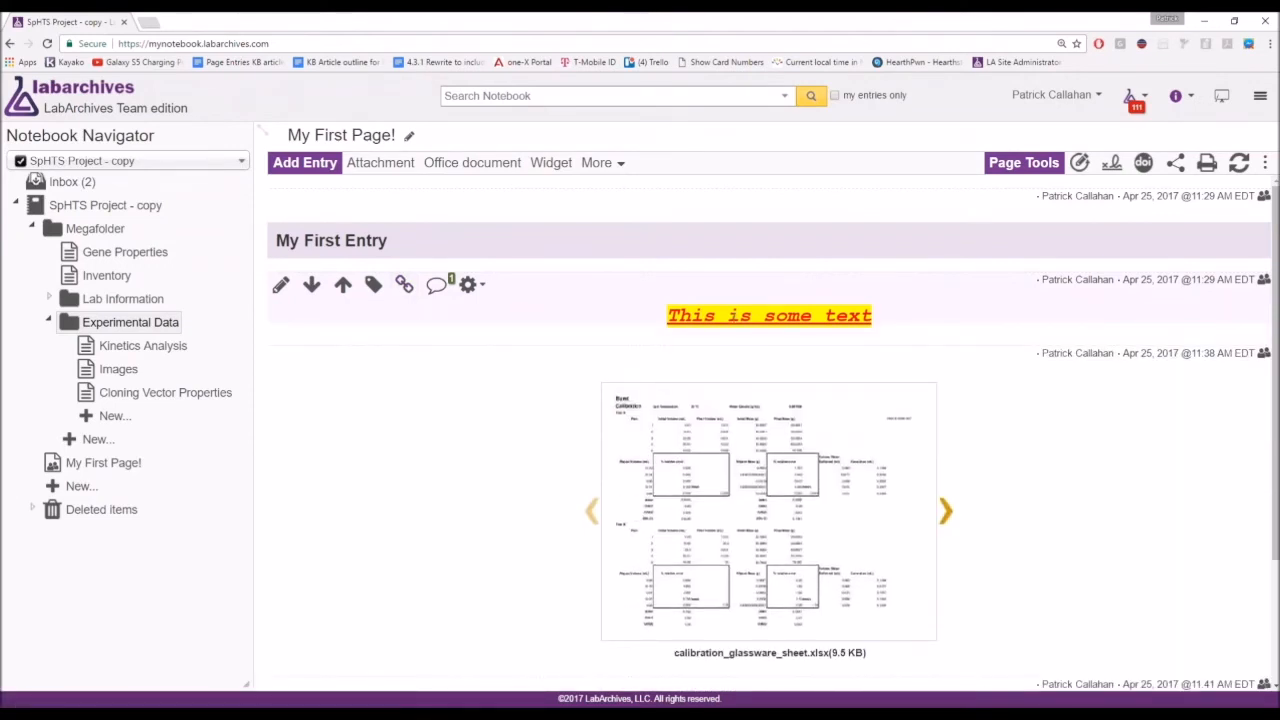
{"action": "double_click", "coordinate": [743, 316]}
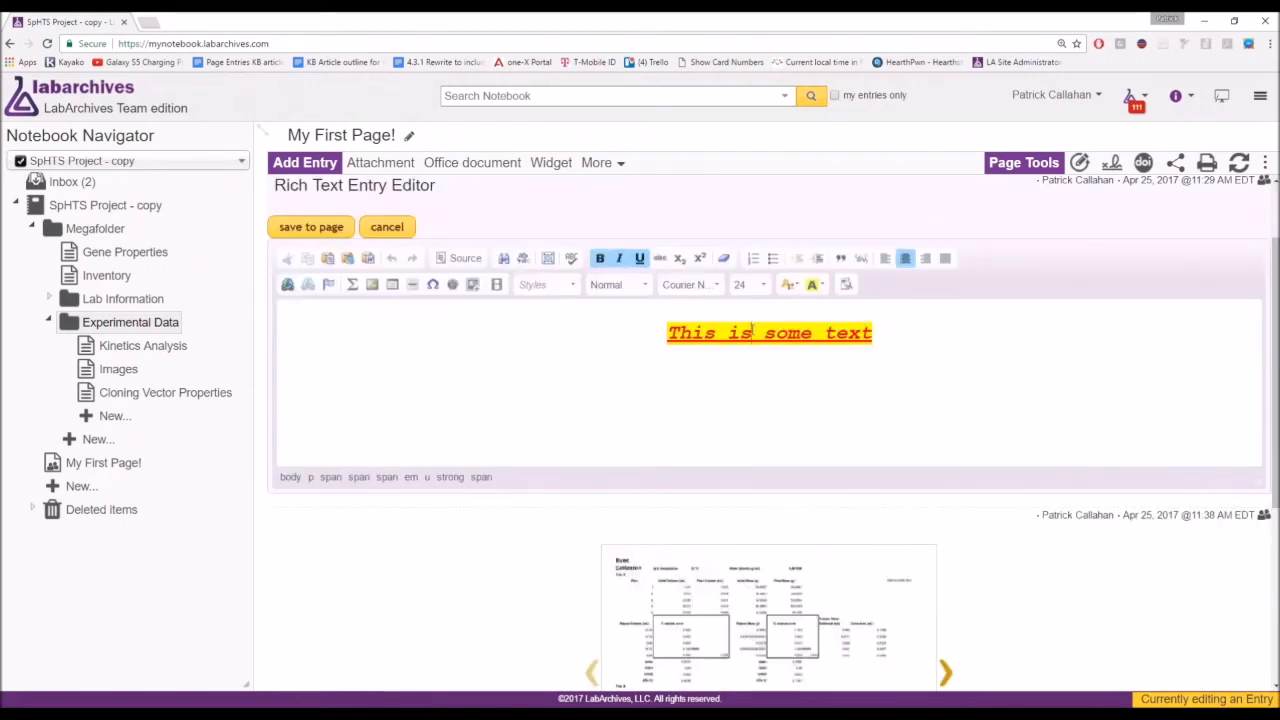
{"action": "left_click_drag", "start_coordinate": [751, 332], "coordinate": [667, 332]}
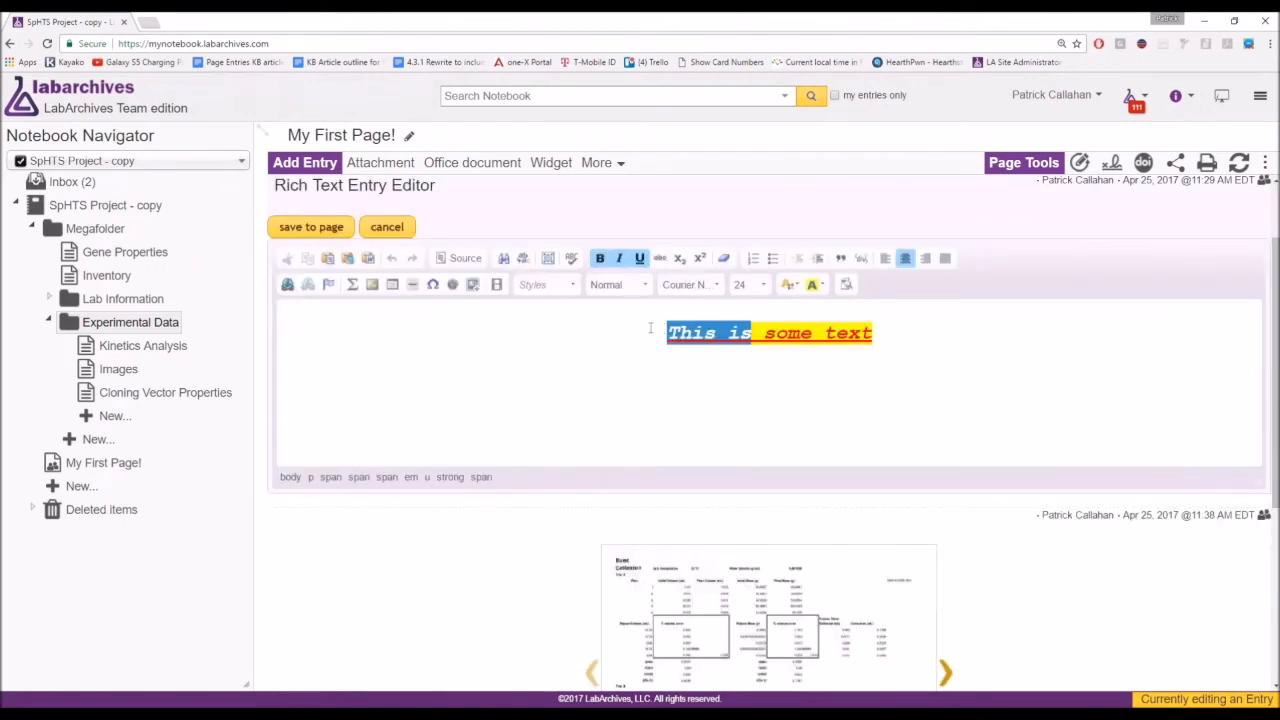
{"action": "left_click", "coordinate": [288, 286]}
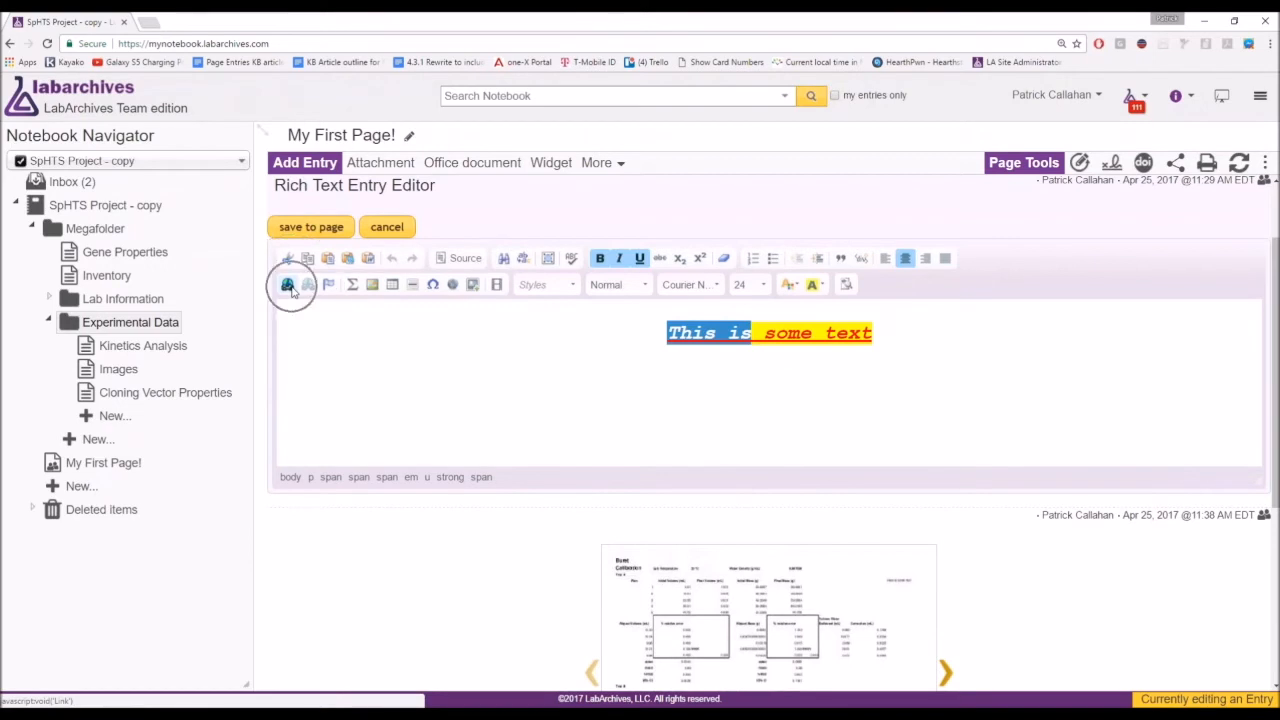
{"action": "left_click", "coordinate": [288, 286]}
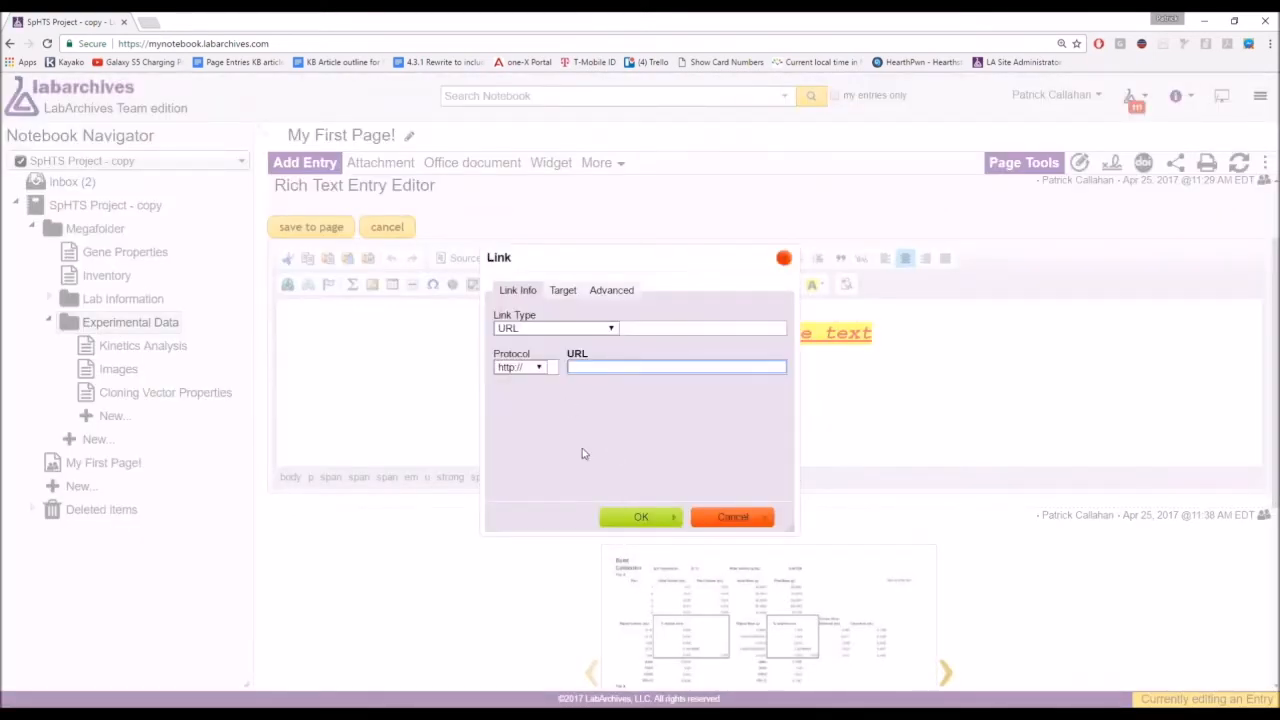
{"action": "left_click", "coordinate": [765, 518]}
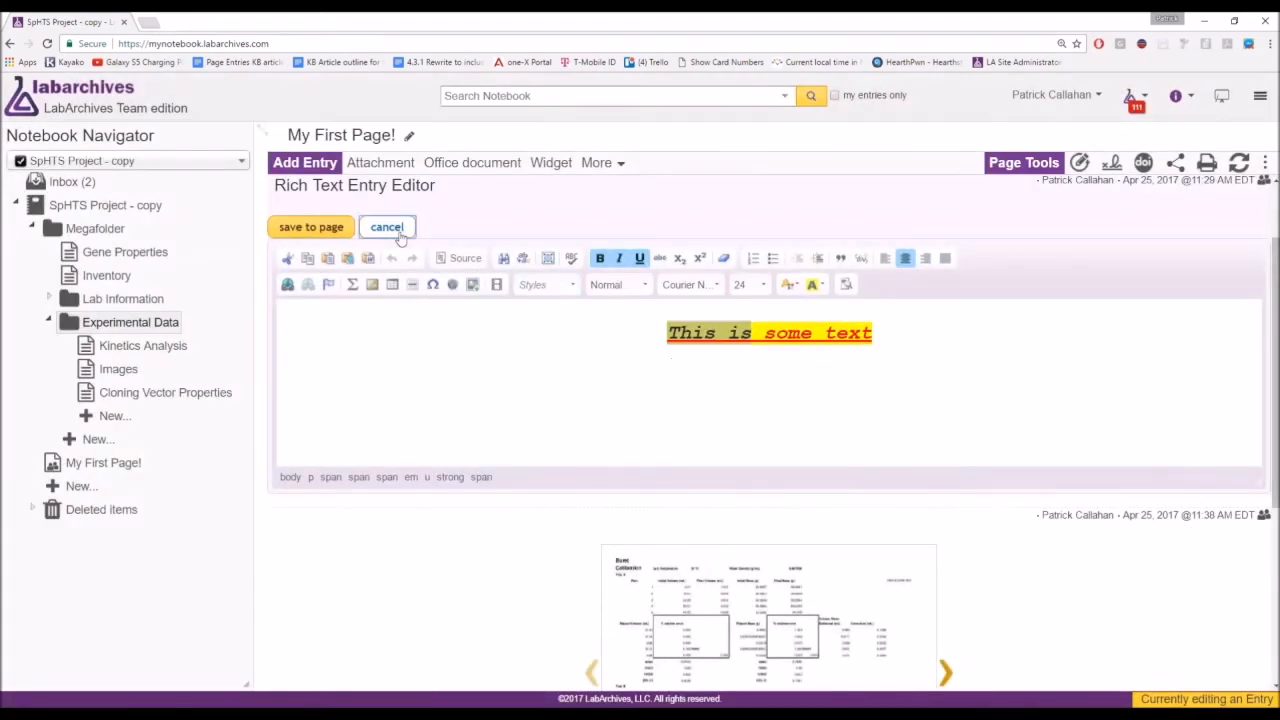
{"action": "left_click", "coordinate": [386, 227]}
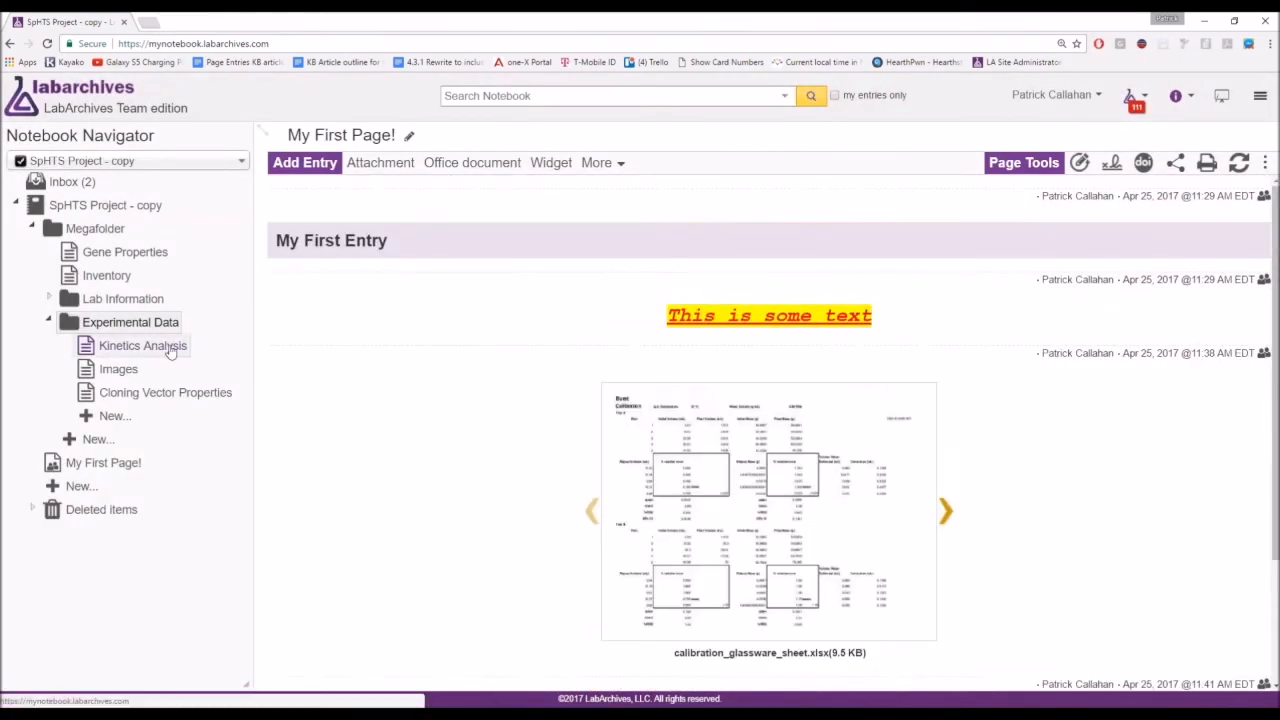
{"action": "left_click", "coordinate": [166, 347]}
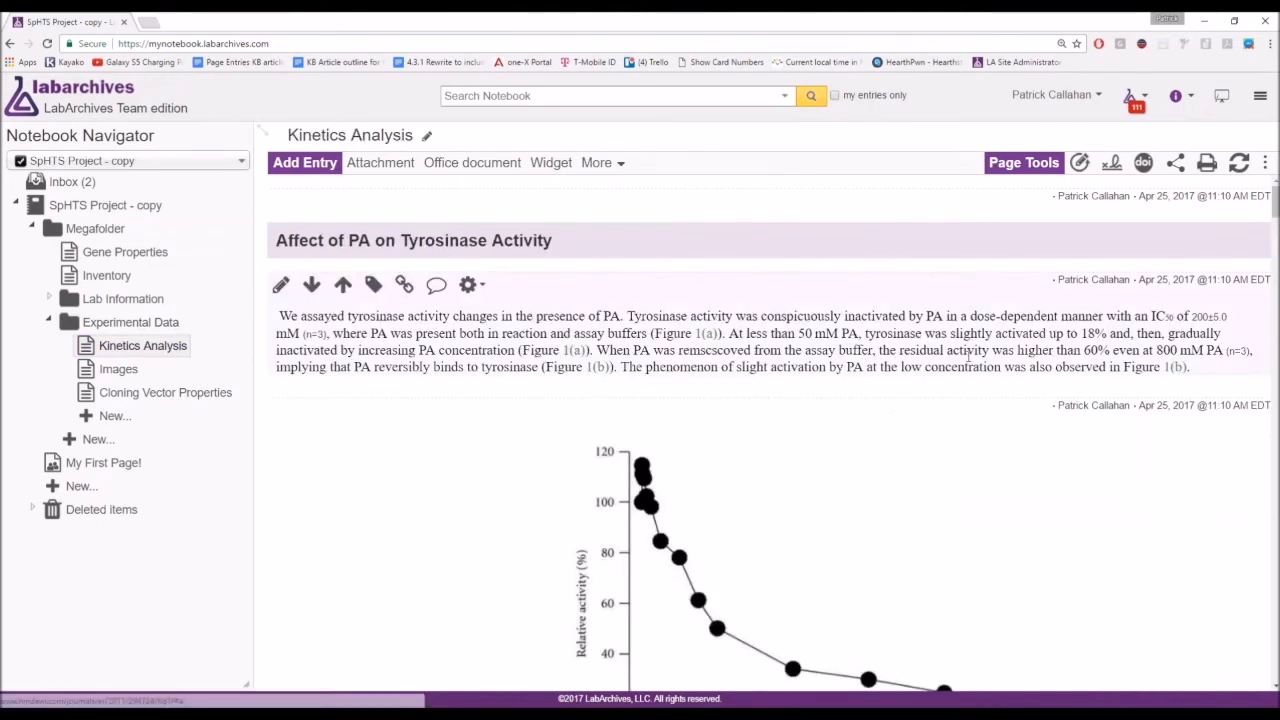
Scroll through Gene Properties, Images and Cloning Vector Properties, then go to Kinetics Analysis.
{"action": "left_click", "coordinate": [125, 256]}
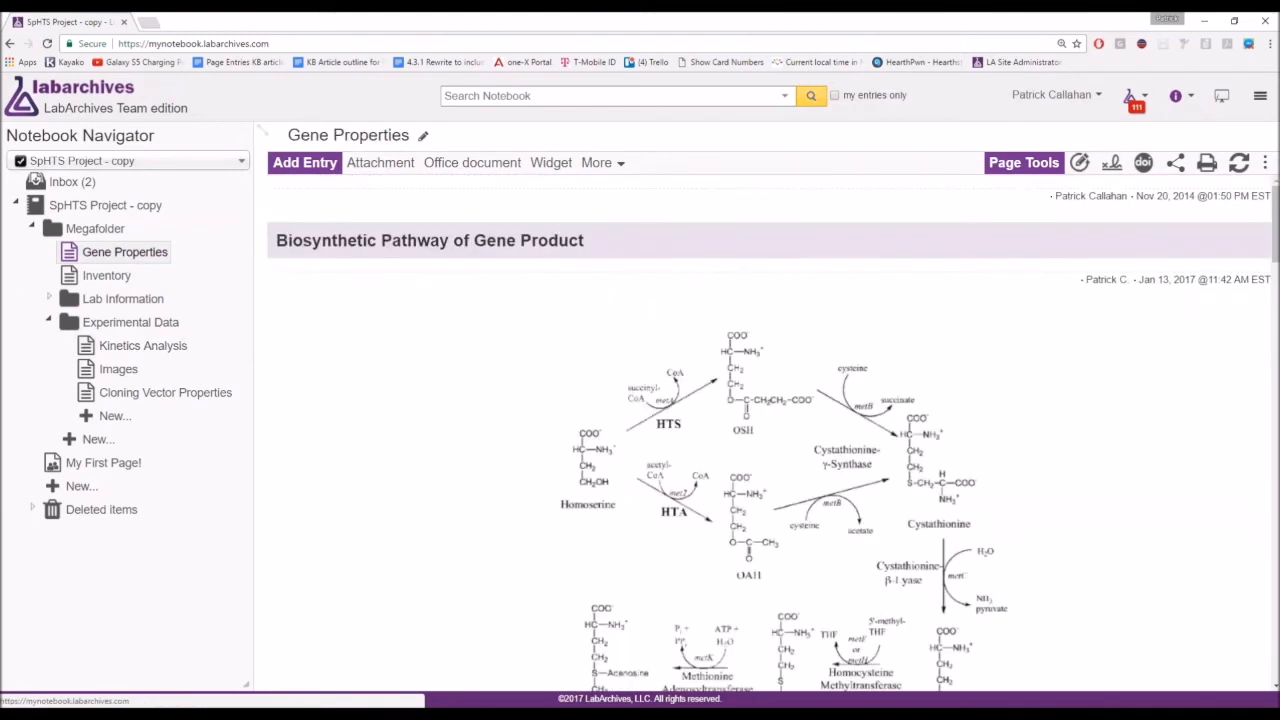
{"action": "scroll", "coordinate": [700, 450], "scroll_direction": "down", "scroll_amount": 5}
{"action": "scroll", "coordinate": [500, 400], "scroll_direction": "down", "scroll_amount": 3}
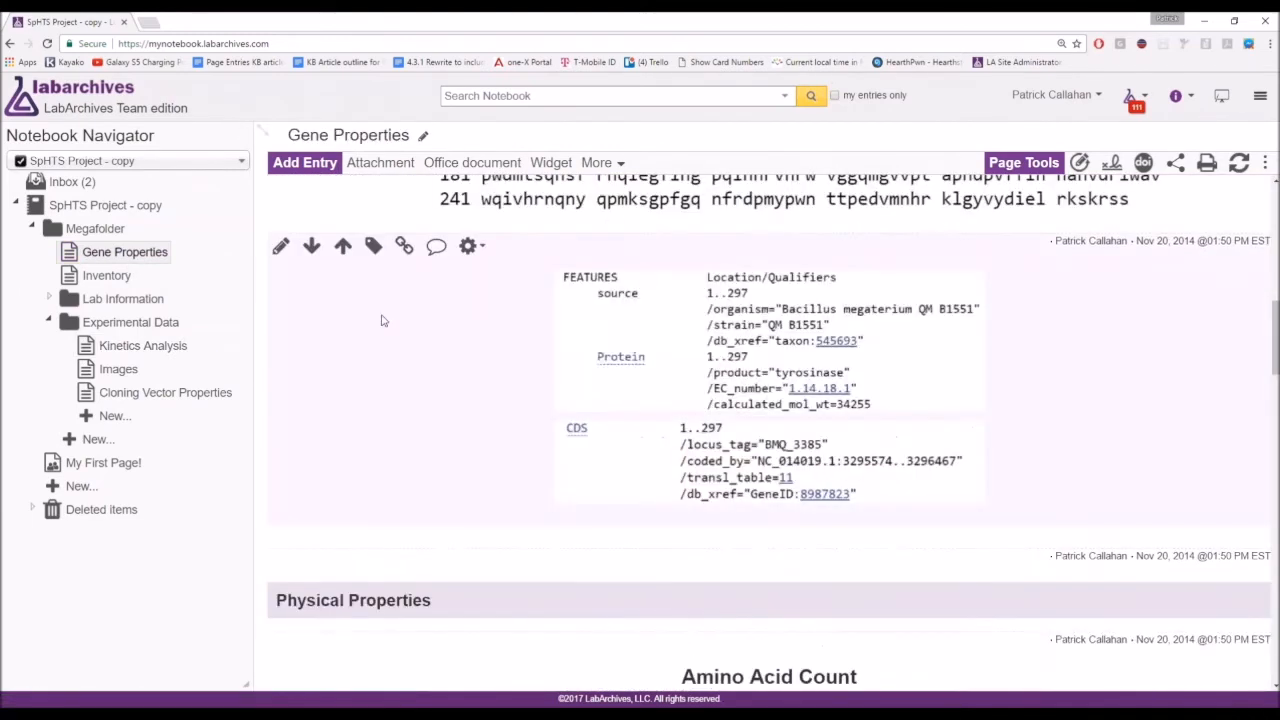
{"action": "left_click", "coordinate": [118, 369]}
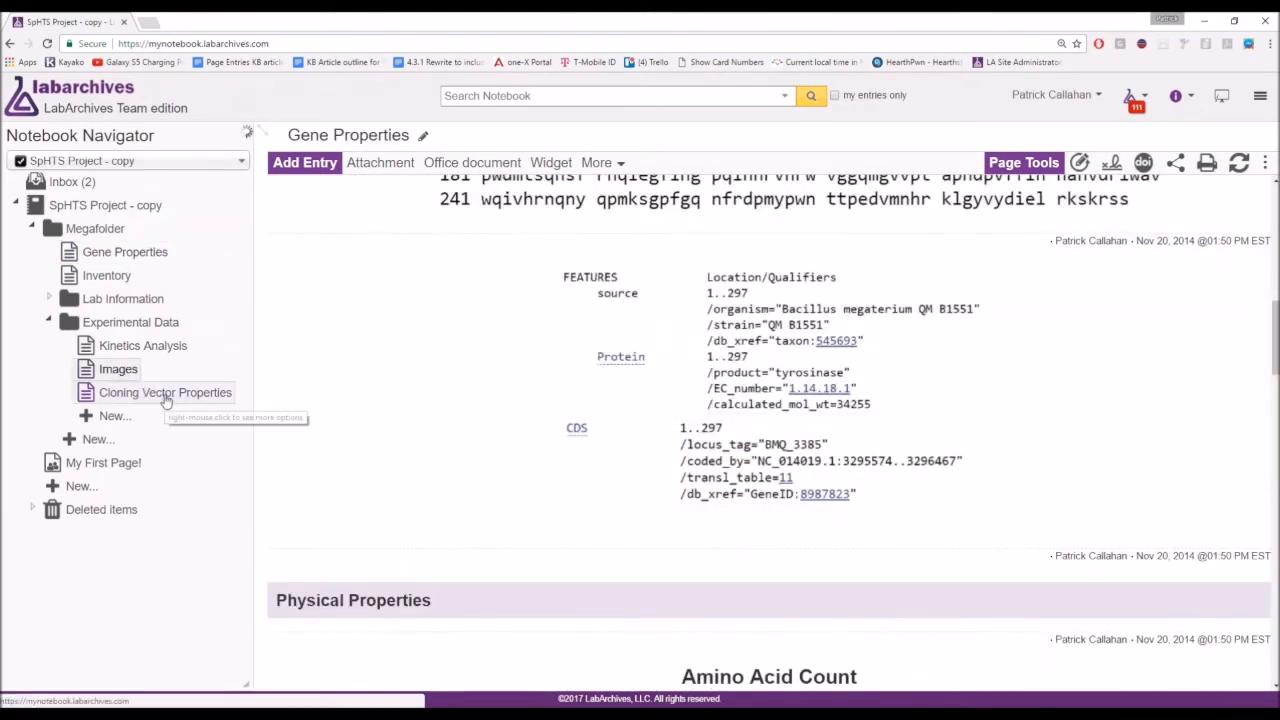
{"action": "scroll", "coordinate": [768, 430], "scroll_direction": "down", "scroll_amount": 3}
{"action": "scroll", "coordinate": [768, 430], "scroll_direction": "down", "scroll_amount": 2}
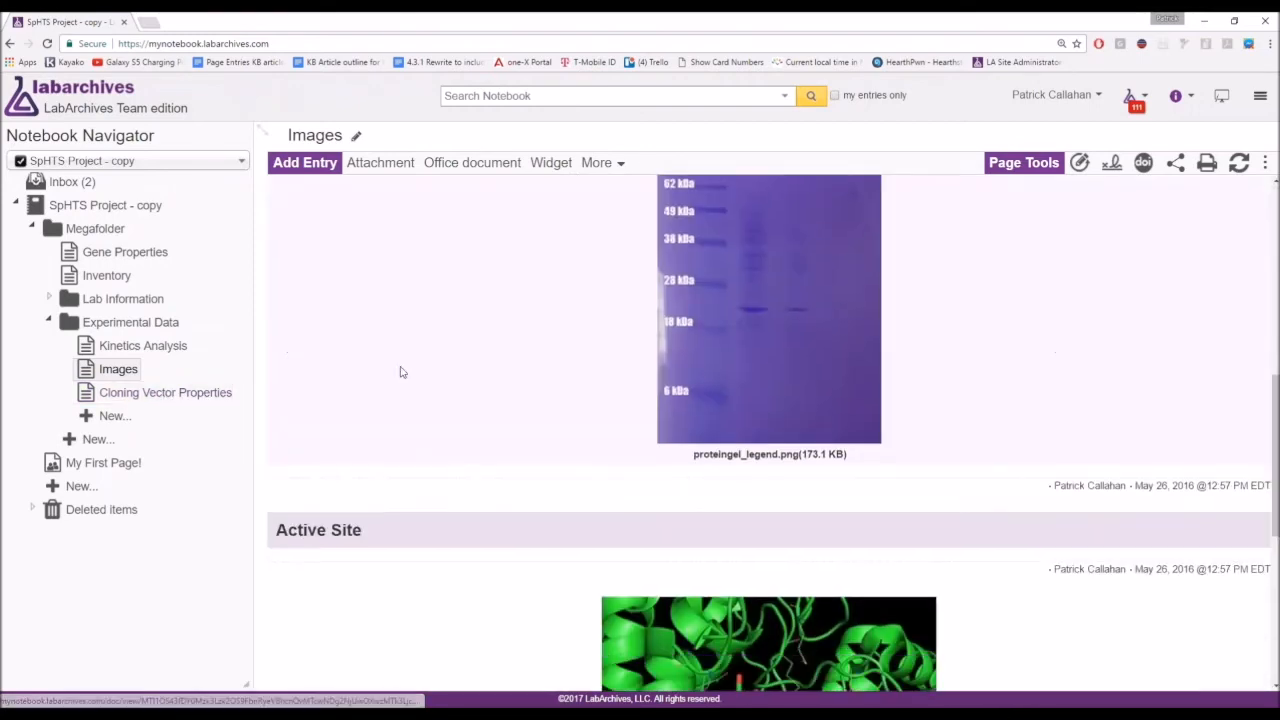
{"action": "left_click", "coordinate": [165, 392]}
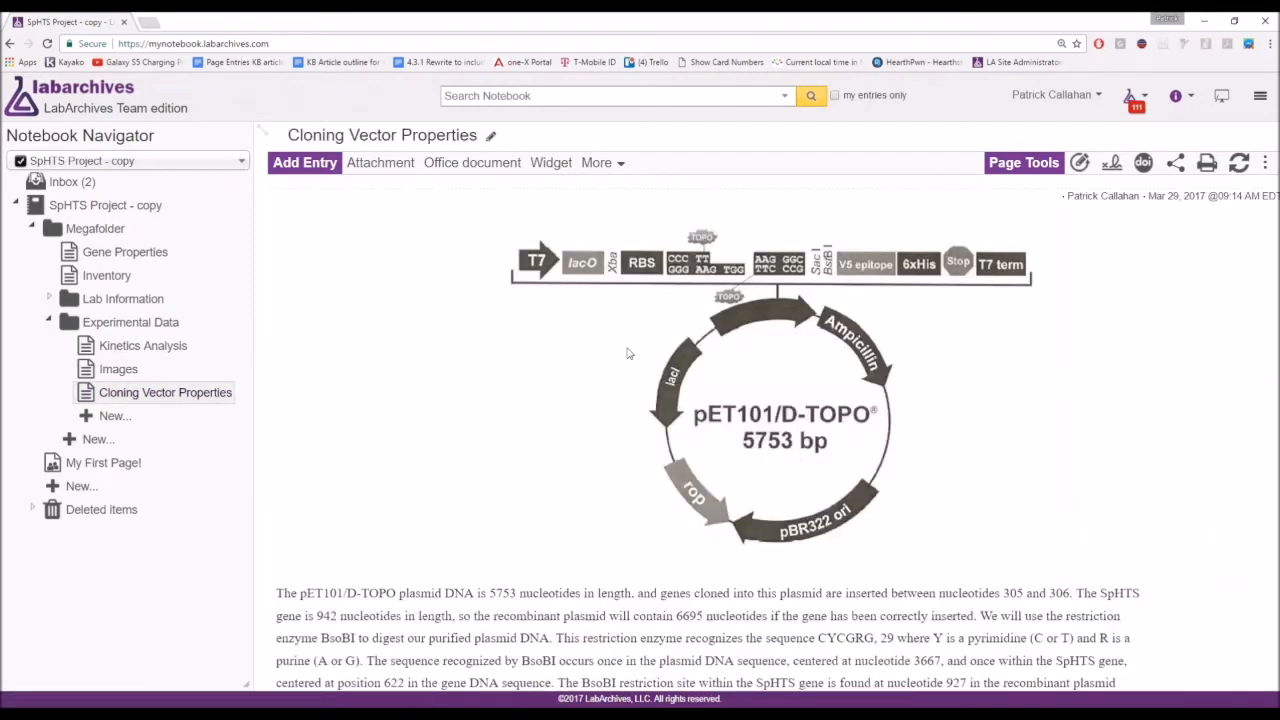
{"action": "scroll", "coordinate": [768, 430], "scroll_direction": "down", "scroll_amount": 5}
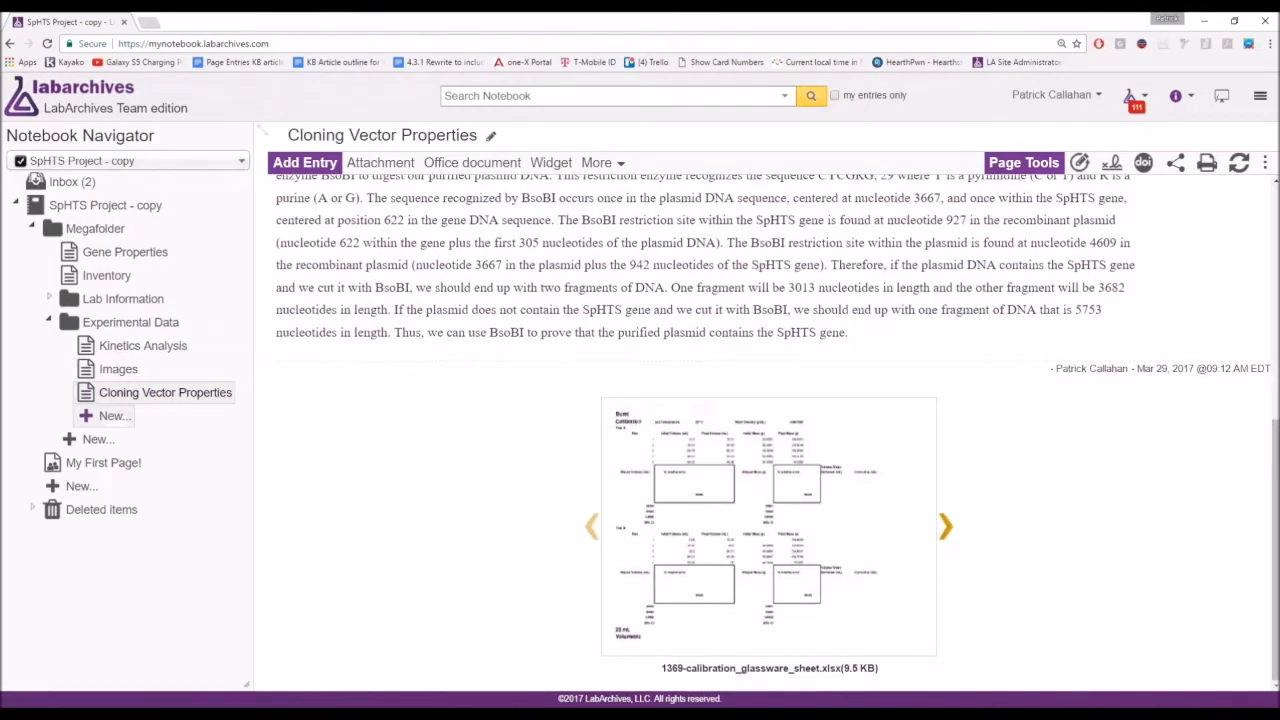
{"action": "left_click", "coordinate": [112, 350]}
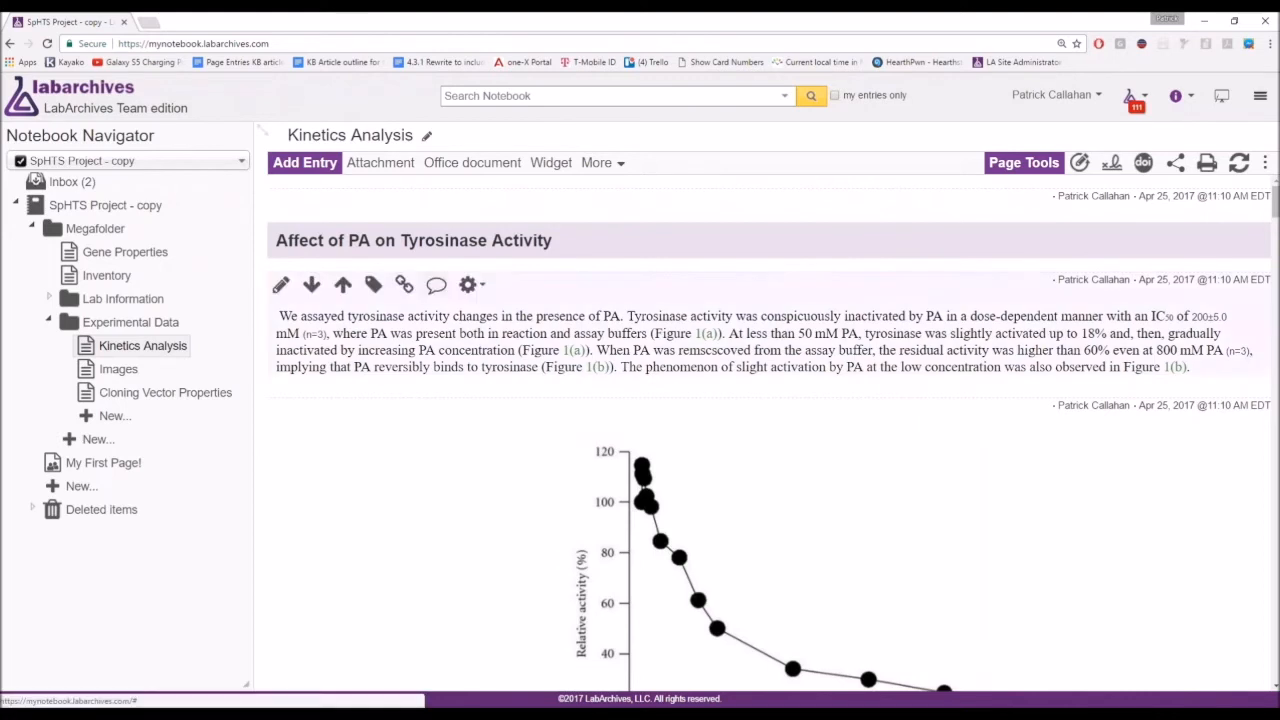
{"action": "left_click", "coordinate": [404, 285]}
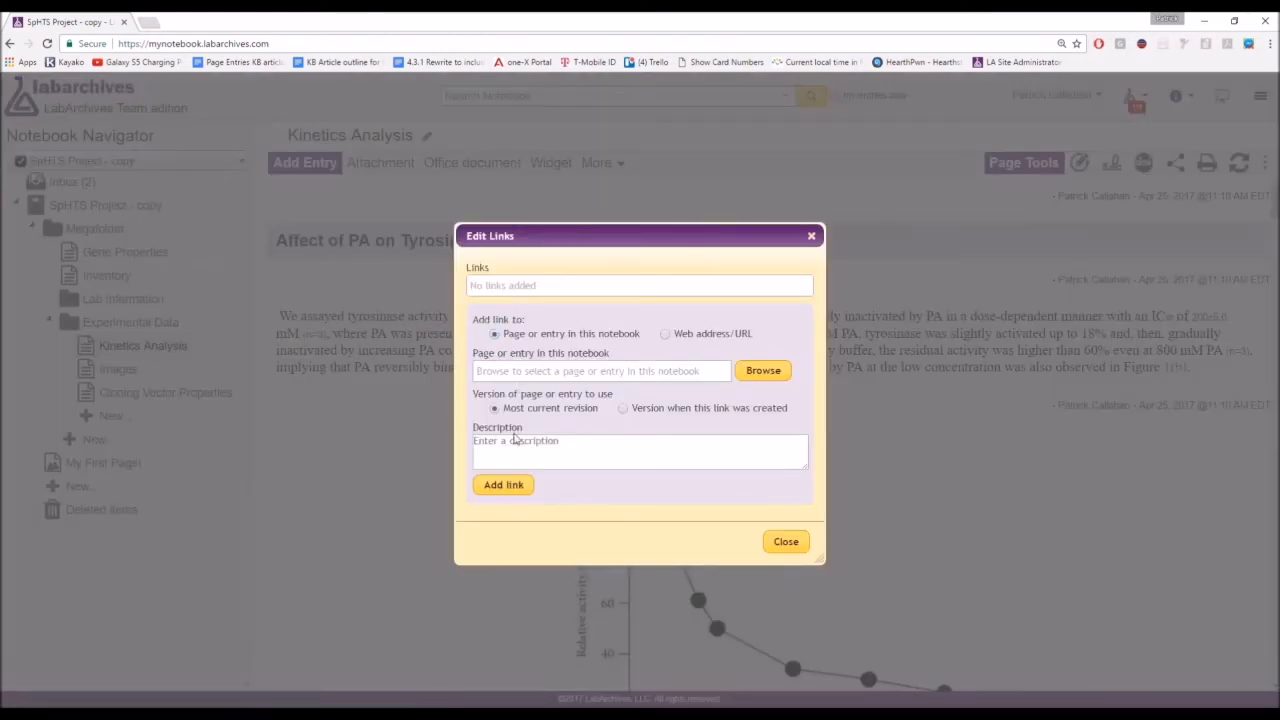
{"action": "left_click", "coordinate": [667, 335]}
{"action": "left_click", "coordinate": [632, 367]}
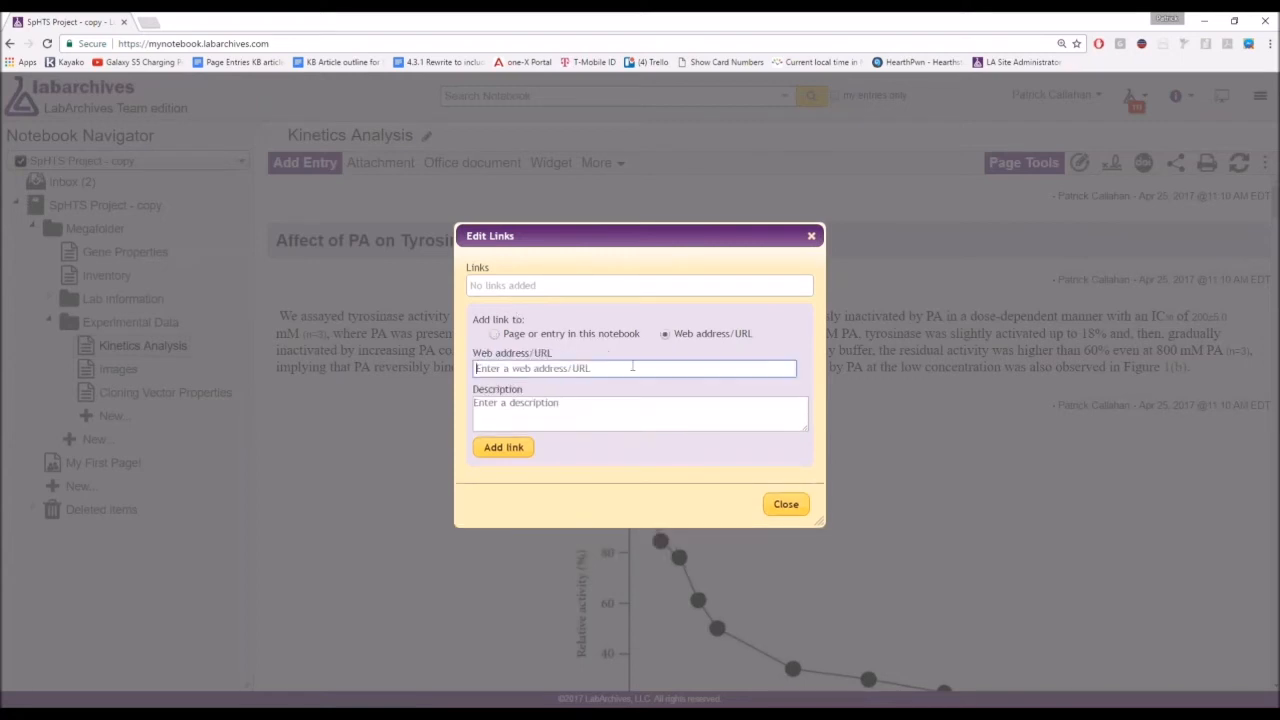
{"action": "type", "text": "https://ww"}
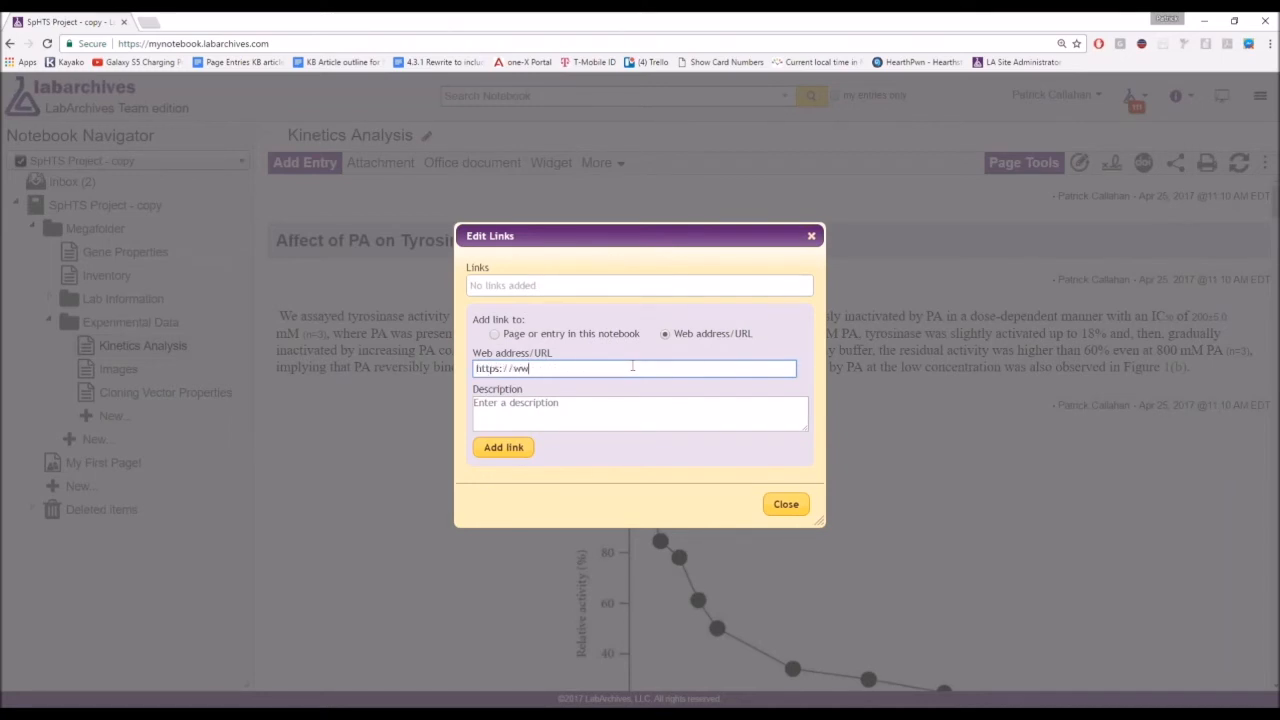
{"action": "type", "text": "w.google.com"}
{"action": "left_click", "coordinate": [504, 447]}
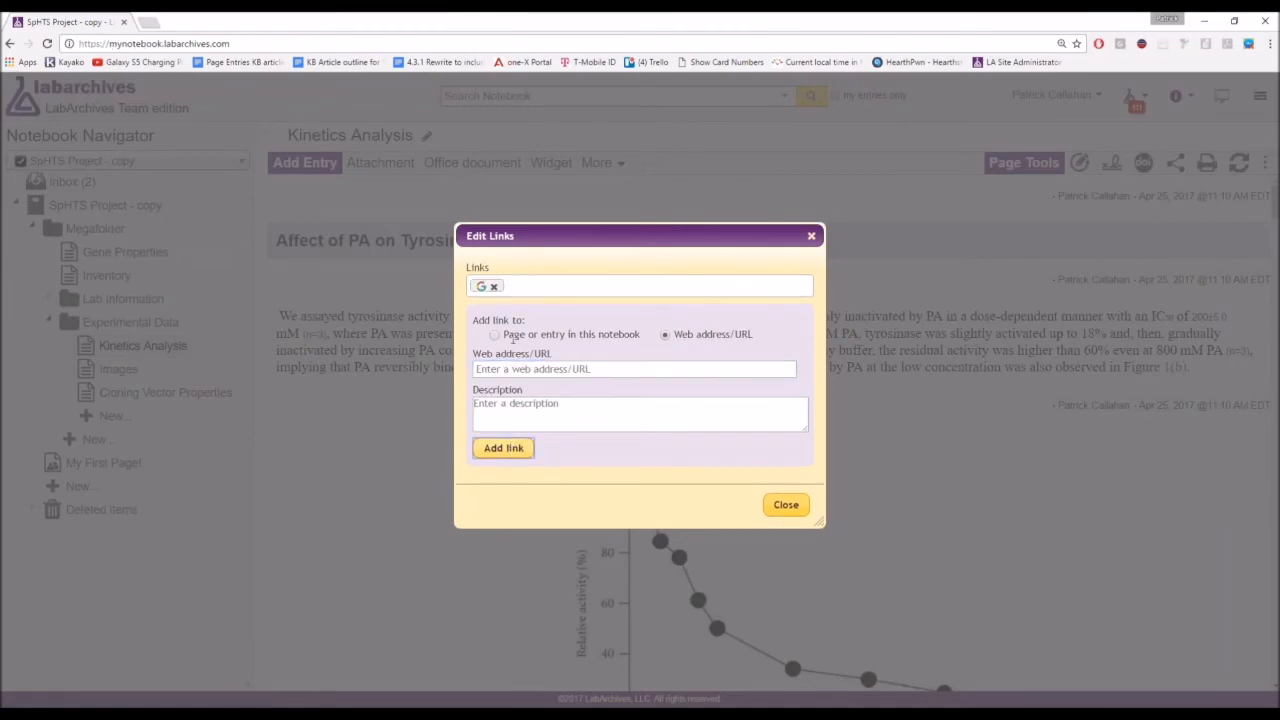
{"action": "left_click", "coordinate": [786, 504]}
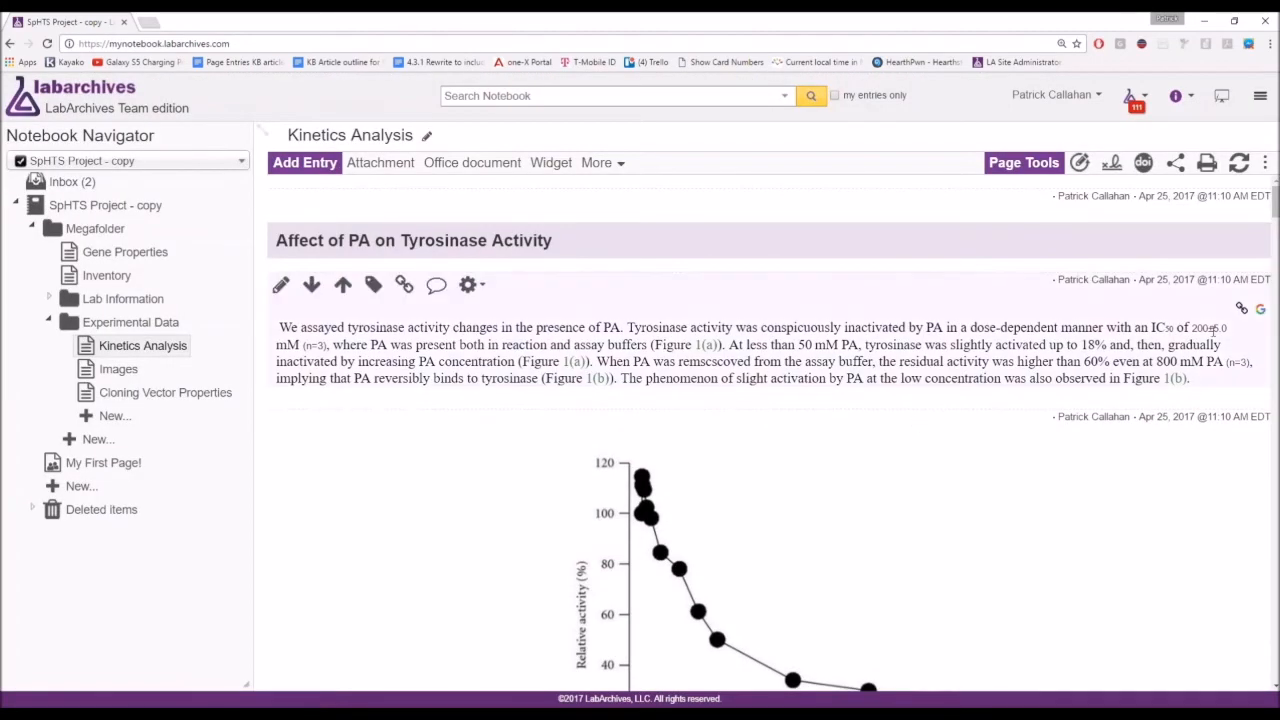
{"action": "mouse_move", "coordinate": [1262, 312]}
{"action": "left_click", "coordinate": [404, 286]}
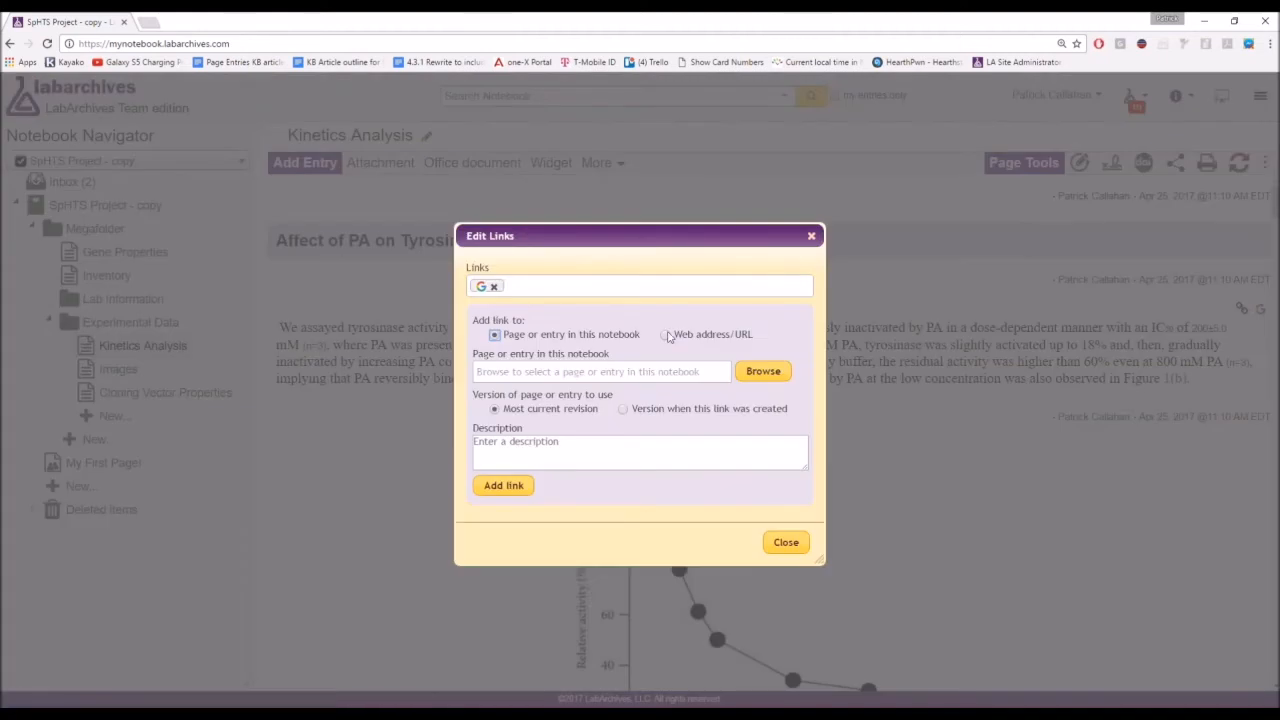
{"action": "left_click", "coordinate": [668, 335]}
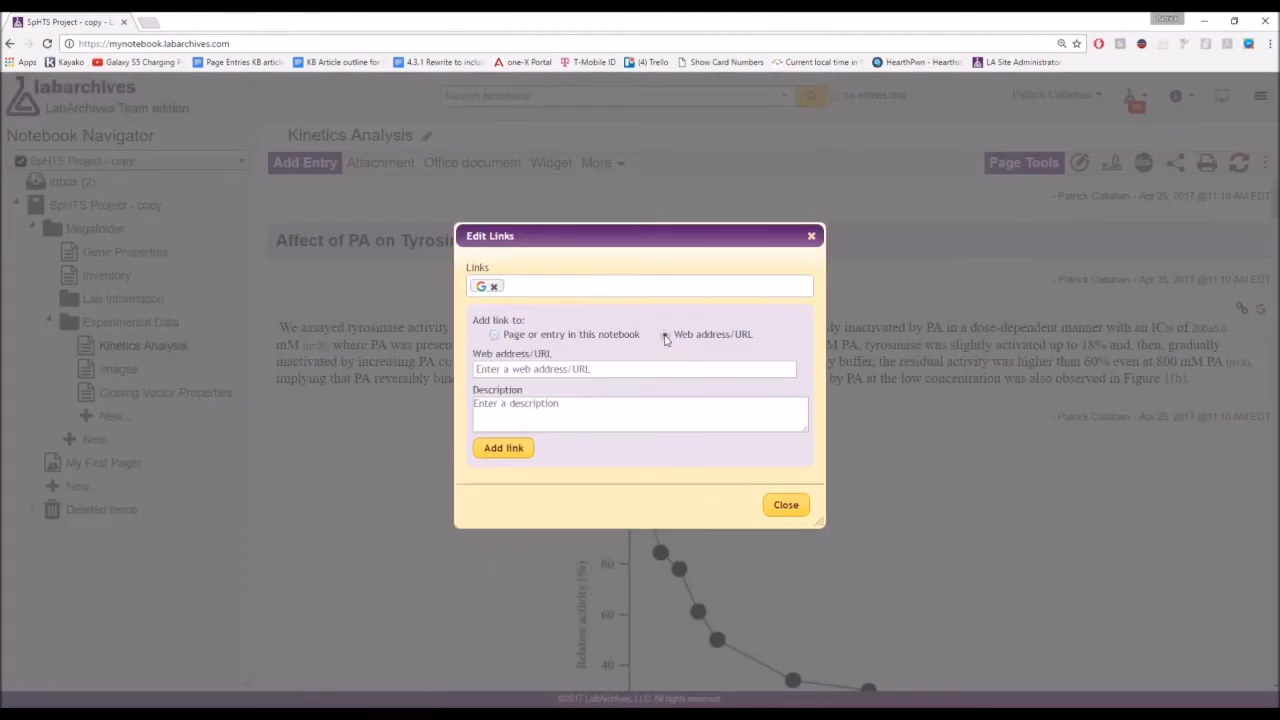
{"action": "left_click", "coordinate": [645, 371]}
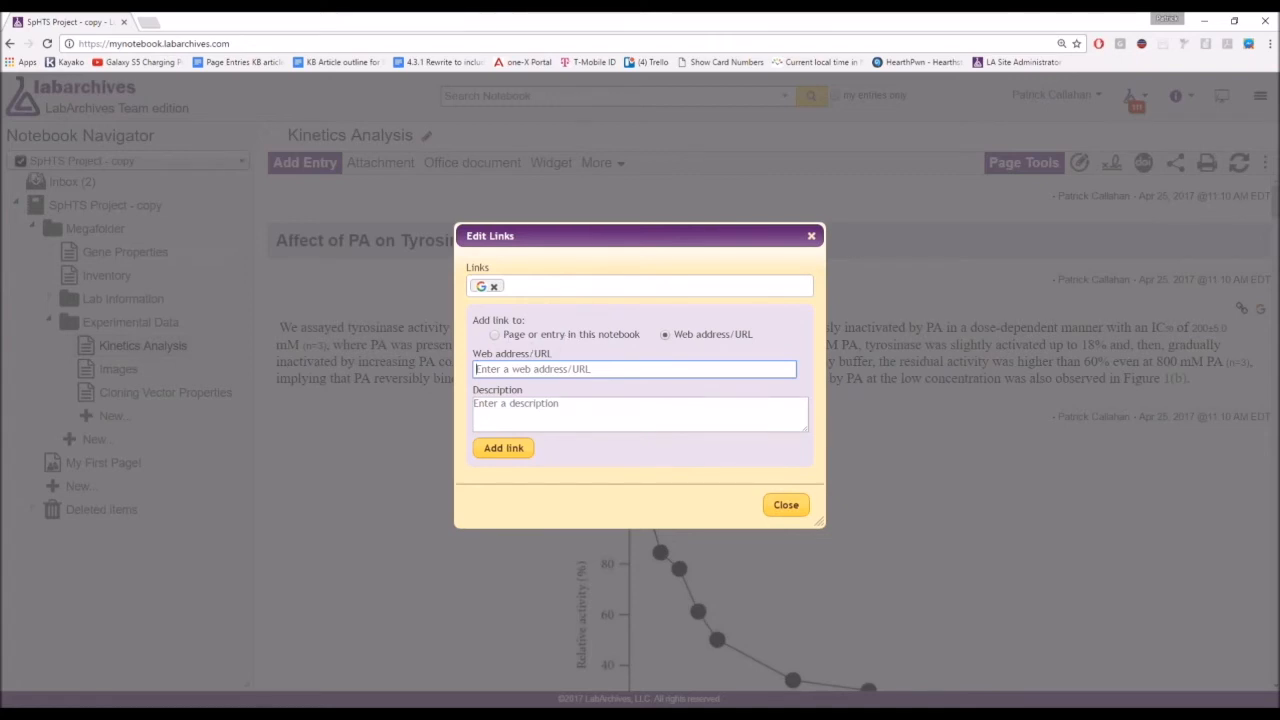
{"action": "left_click", "coordinate": [494, 334]}
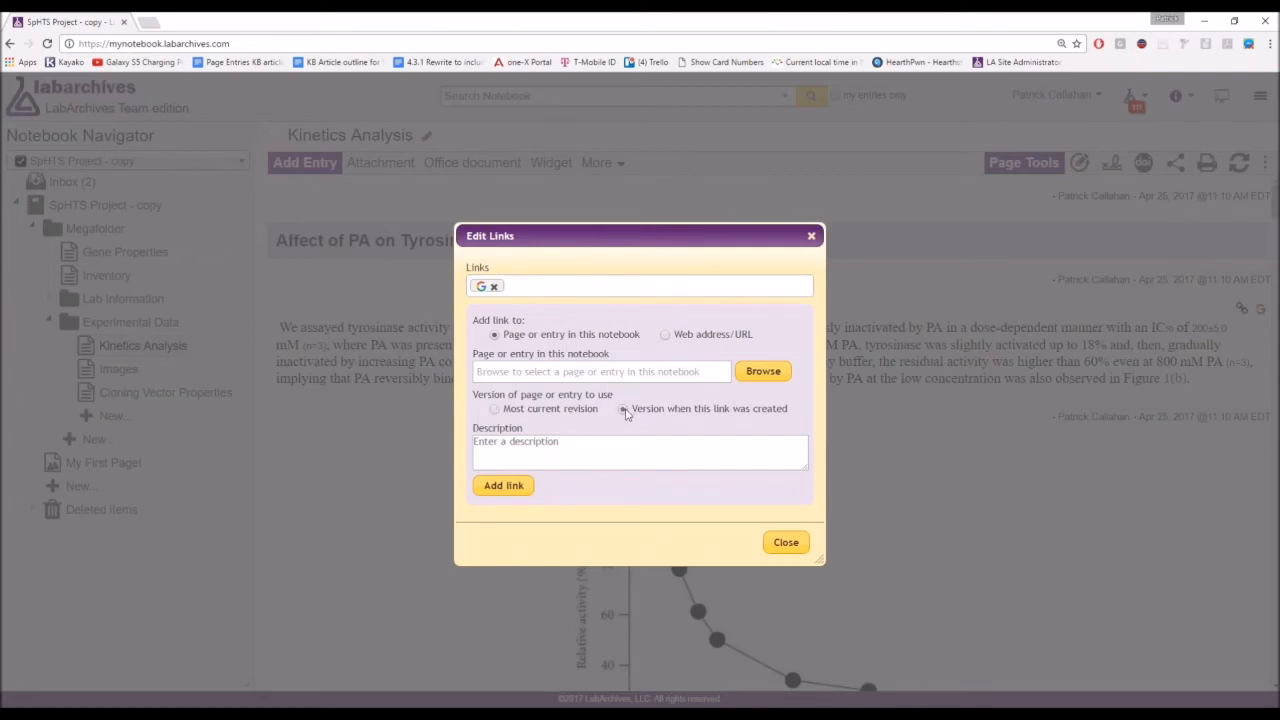
{"action": "left_click", "coordinate": [623, 410]}
{"action": "left_click", "coordinate": [623, 410]}
{"action": "left_click", "coordinate": [812, 236]}
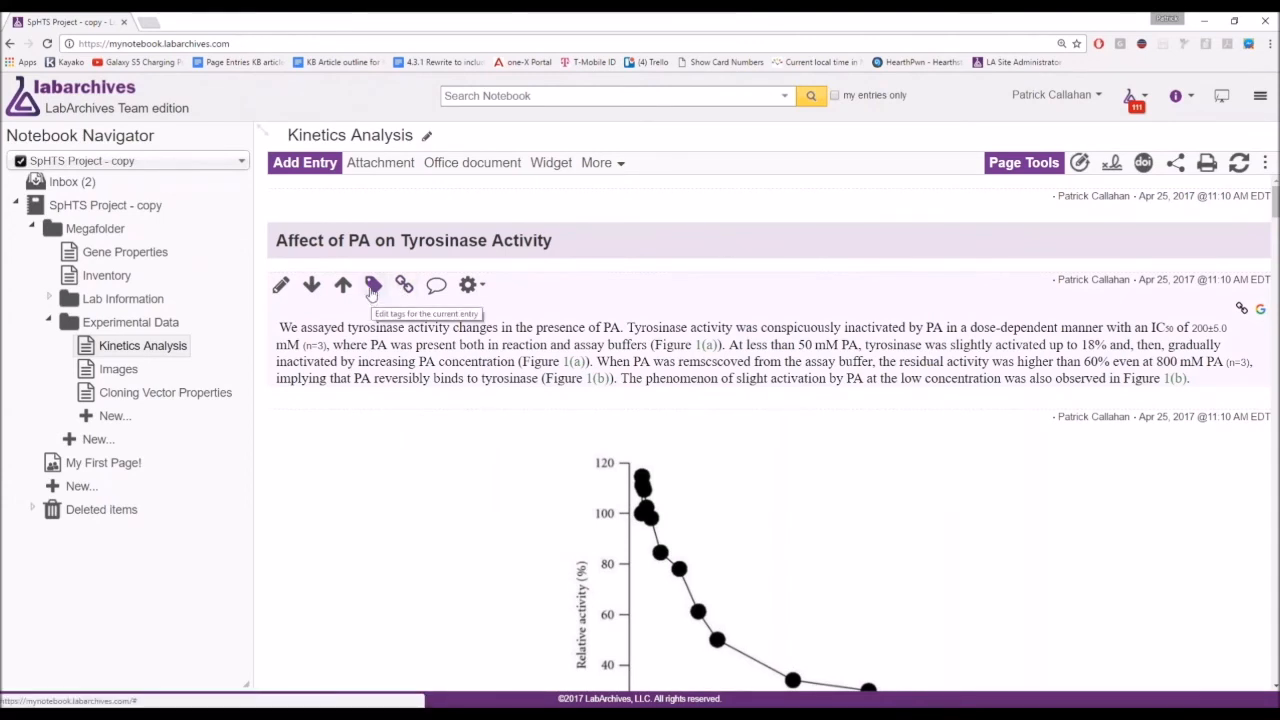
Filter the notebook list by 'sph' and open the SpHTS Project notebook.
{"action": "left_click", "coordinate": [133, 168]}
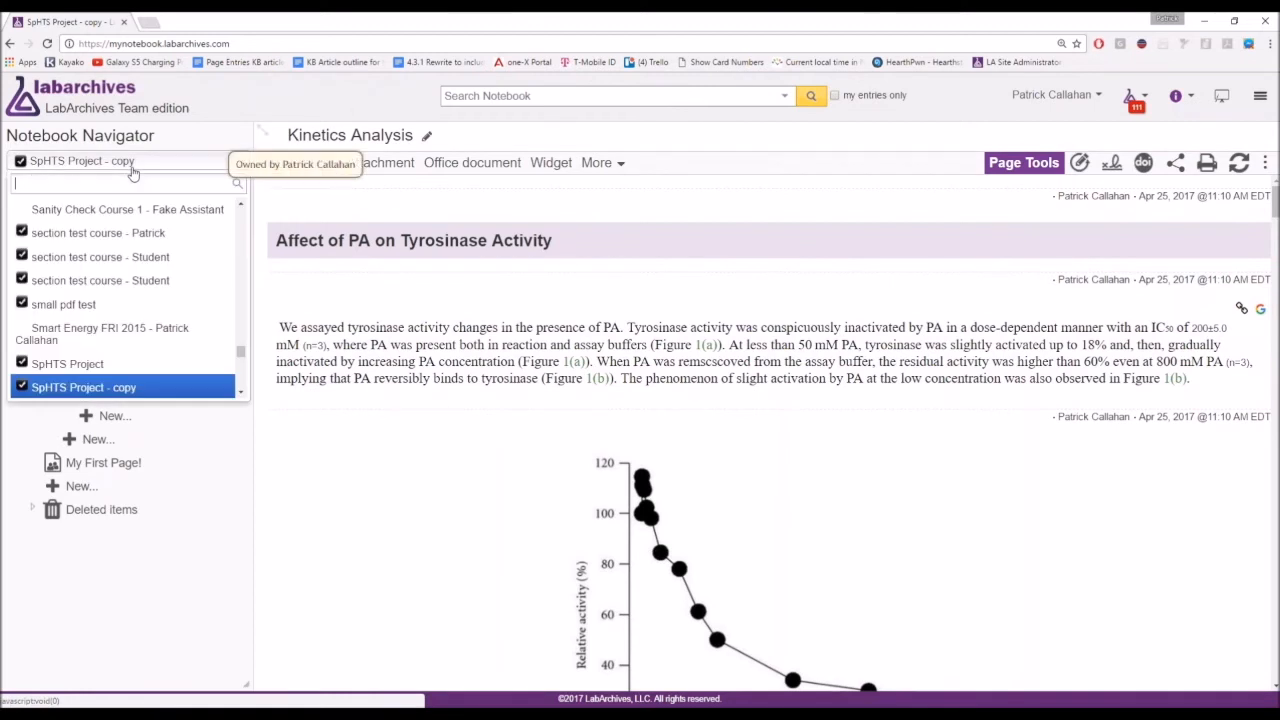
{"action": "type", "text": "sph"}
{"action": "key", "text": "Down"}
{"action": "key", "text": "Up"}
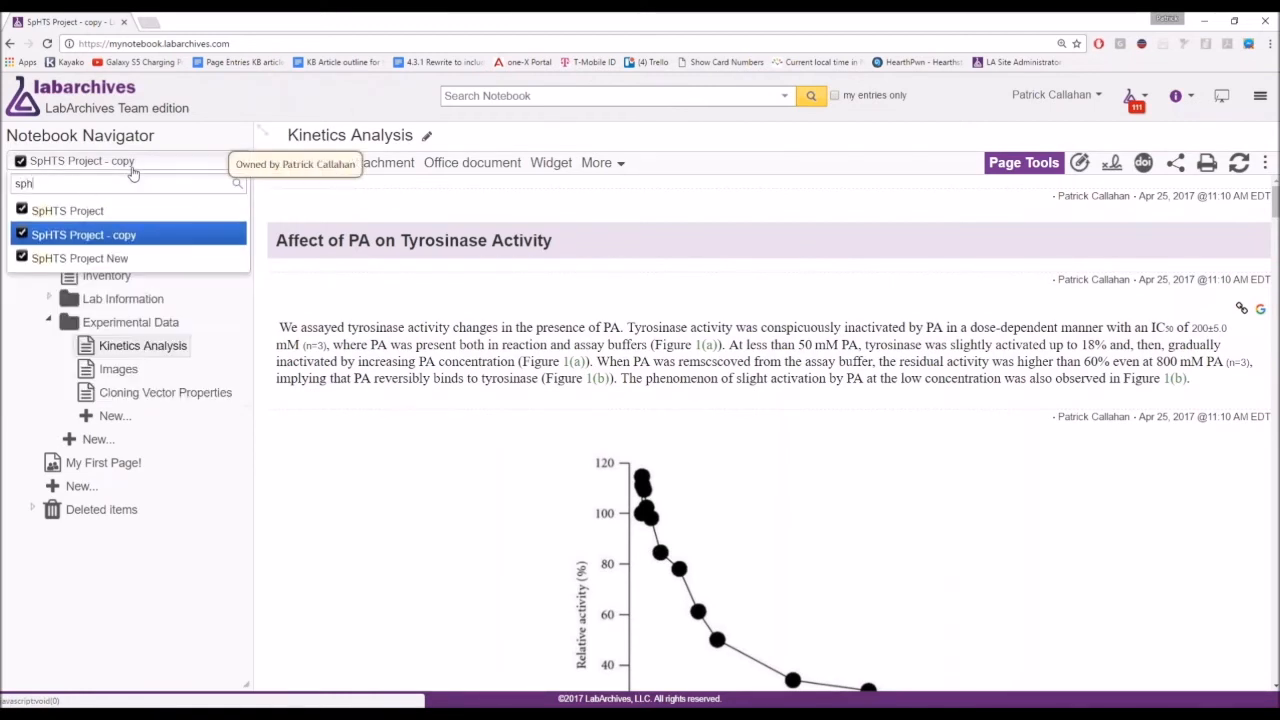
{"action": "key", "text": "Return"}
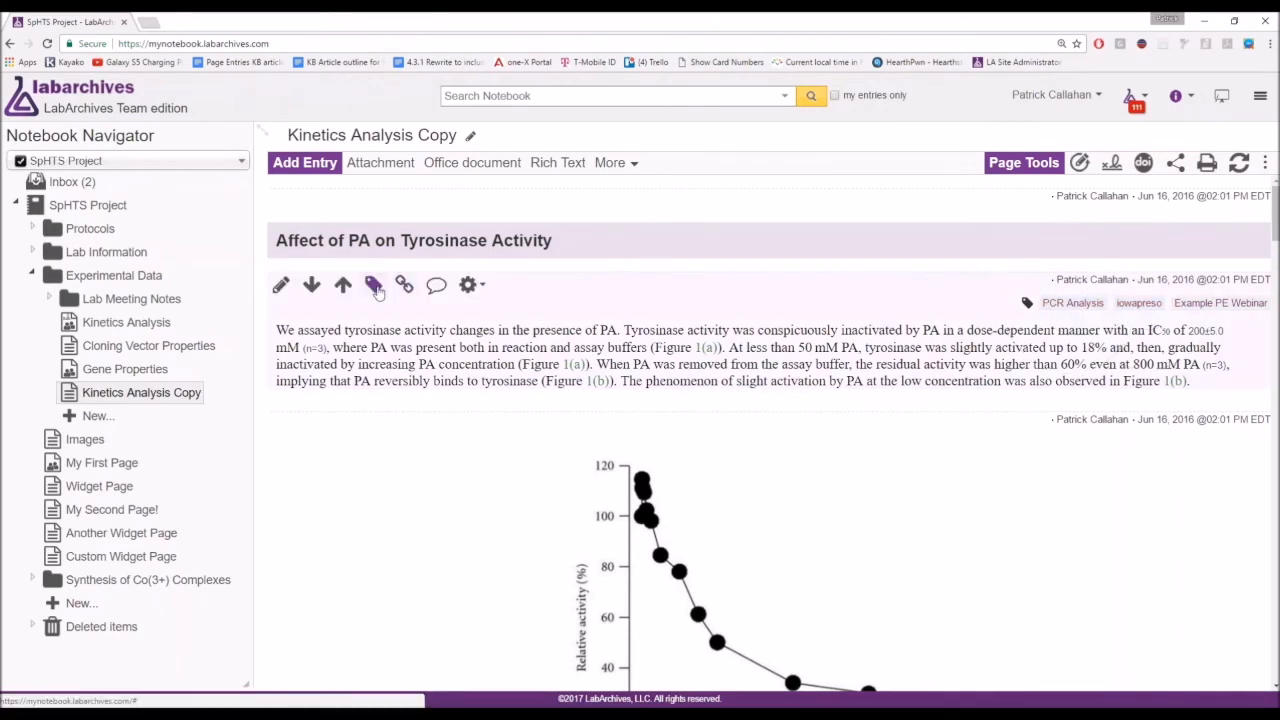
Remove the Example PE Webinar and iowapreso tags from the tyrosinase entry.
{"action": "left_click", "coordinate": [374, 286]}
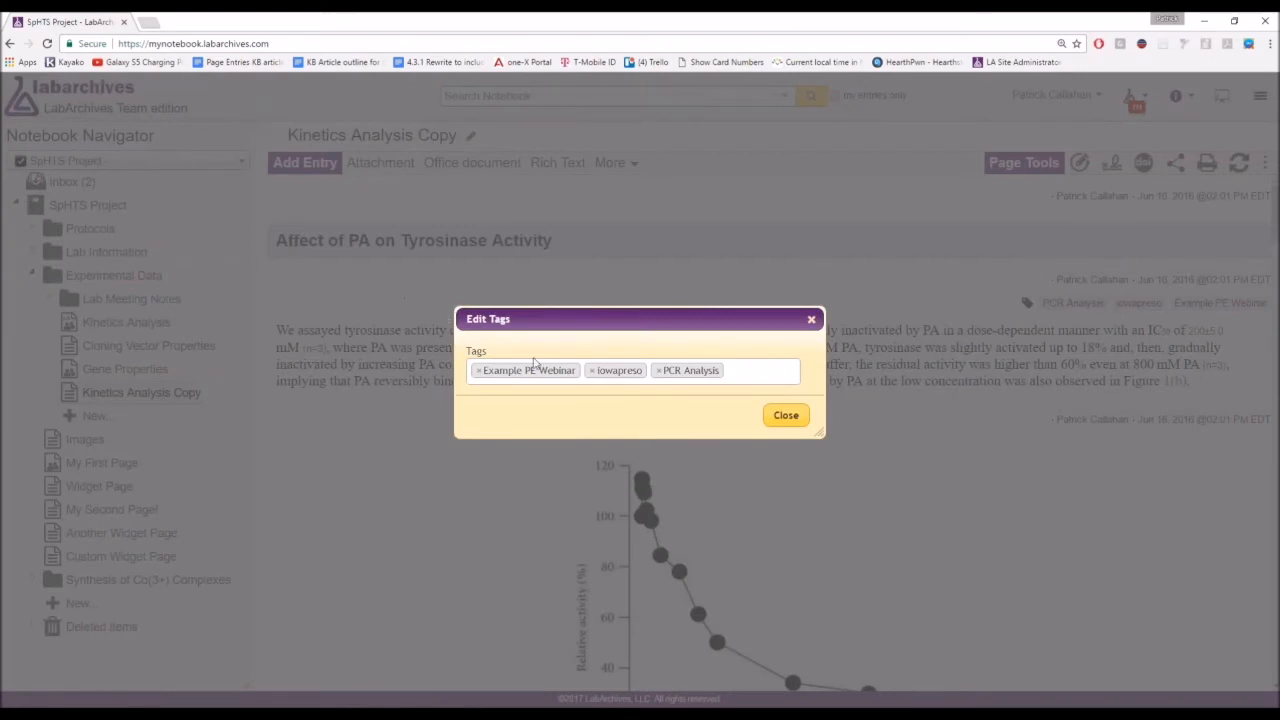
{"action": "left_click", "coordinate": [479, 371]}
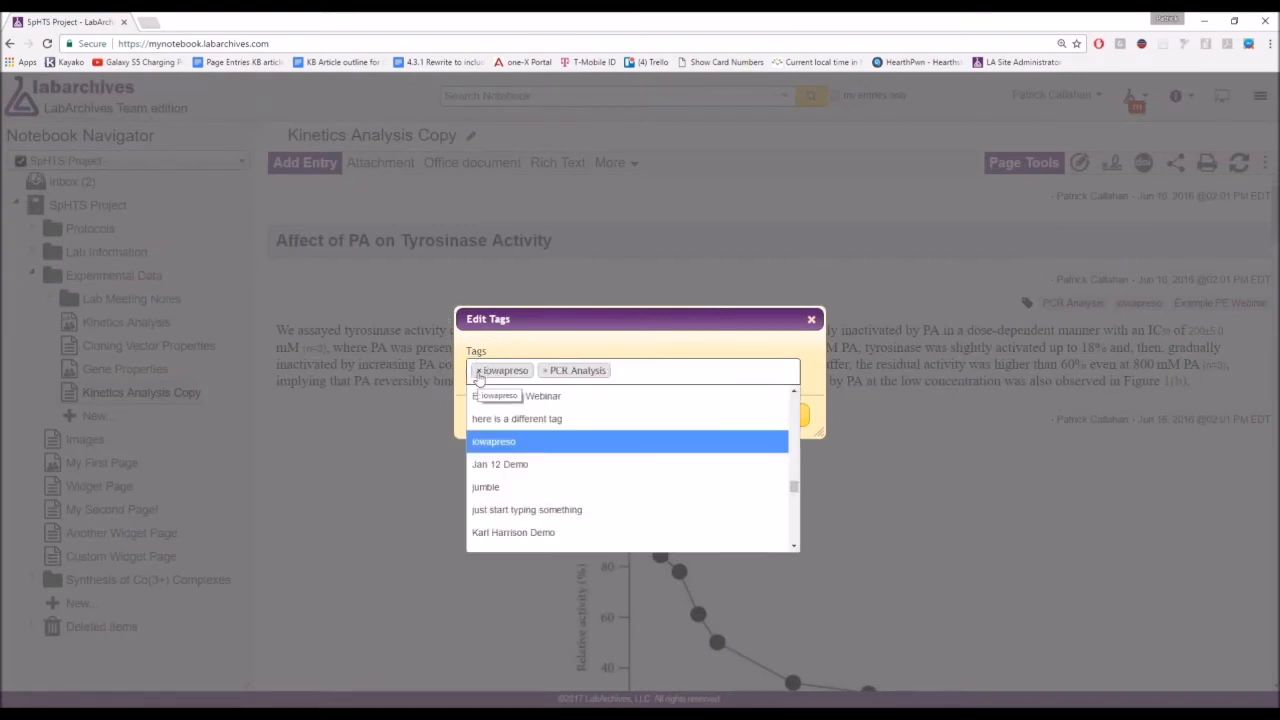
{"action": "left_click", "coordinate": [479, 371]}
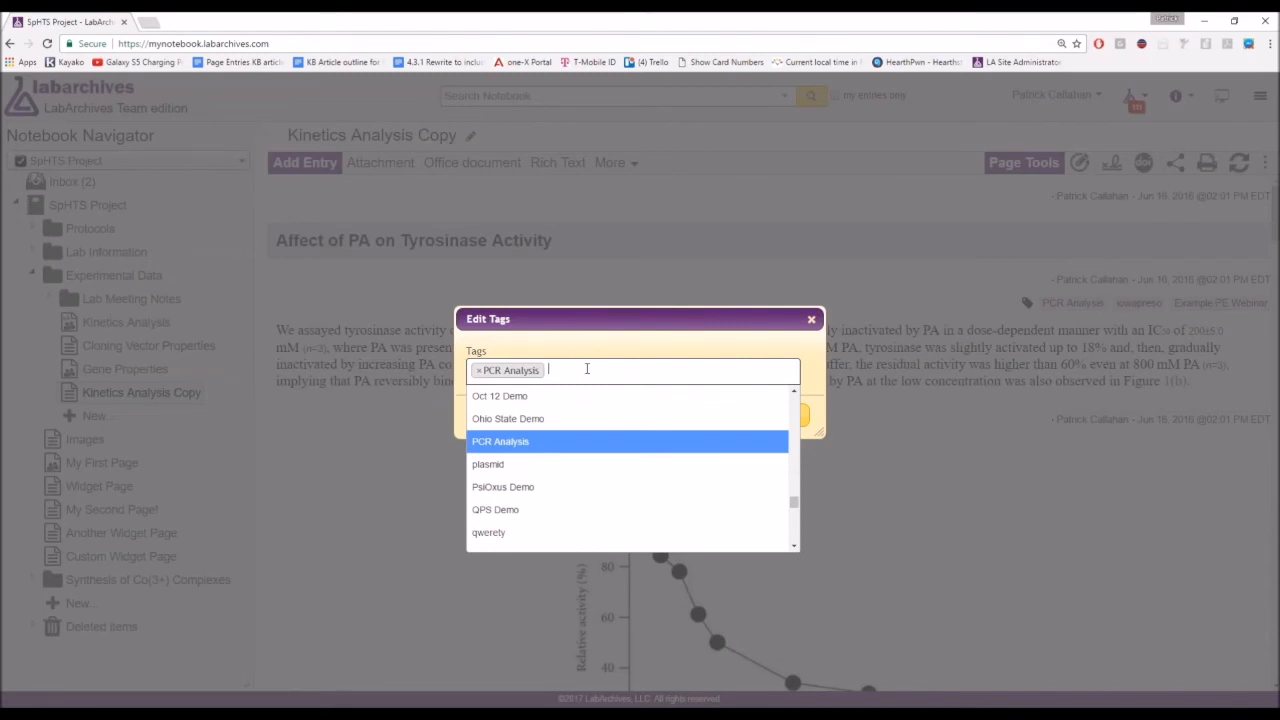
{"action": "scroll", "coordinate": [600, 489], "scroll_direction": "up", "scroll_amount": 5}
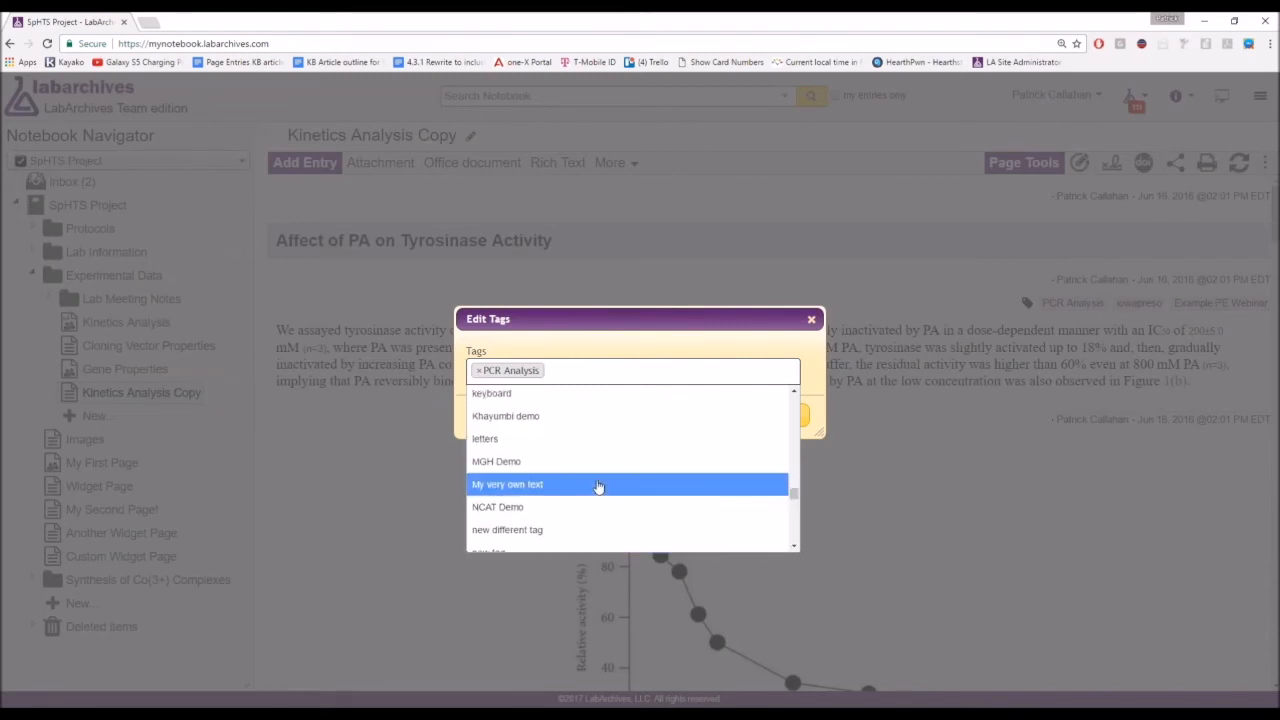
{"action": "scroll", "coordinate": [600, 487], "scroll_direction": "up", "scroll_amount": 6}
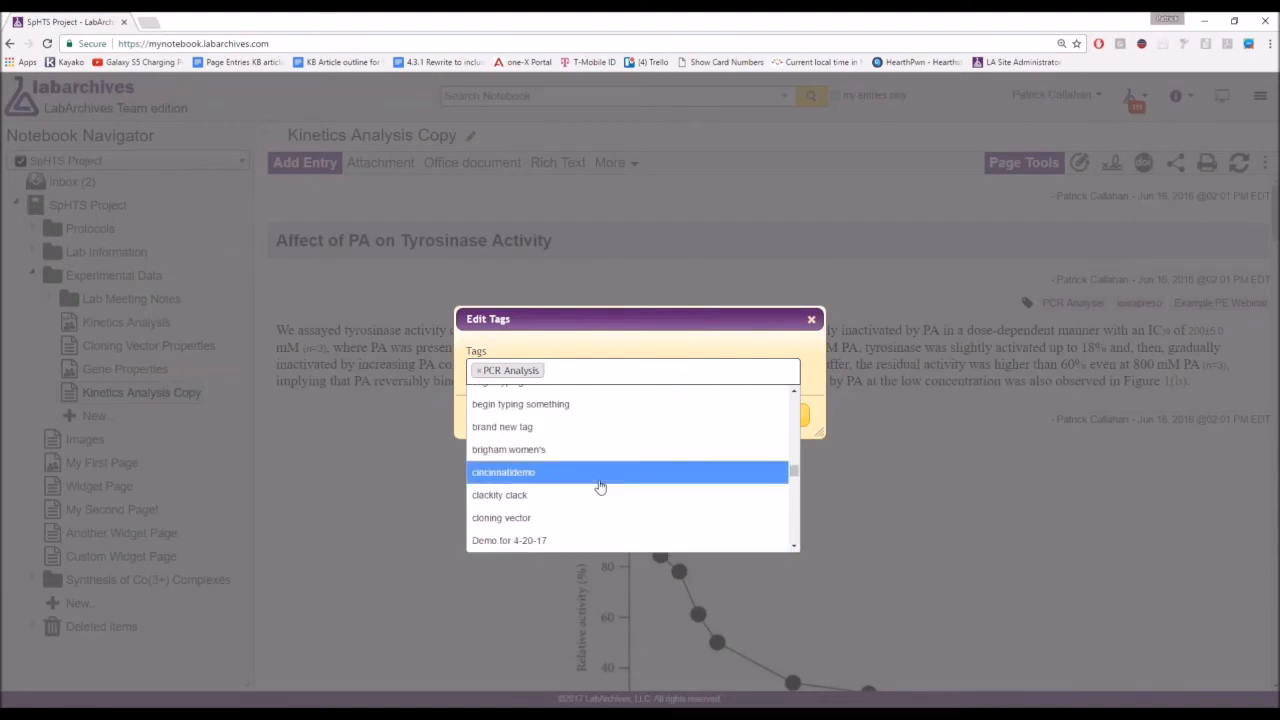
{"action": "scroll", "coordinate": [600, 487], "scroll_direction": "up", "scroll_amount": 5}
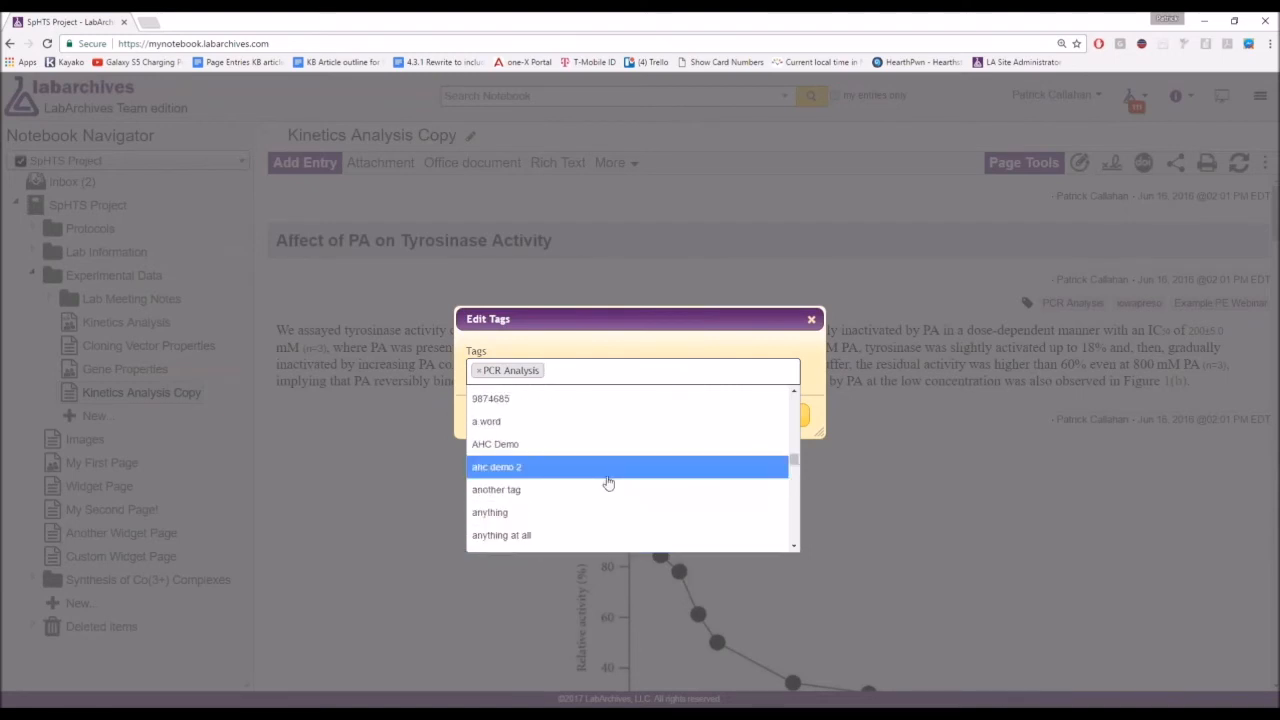
{"action": "scroll", "coordinate": [599, 456], "scroll_direction": "up", "scroll_amount": 2}
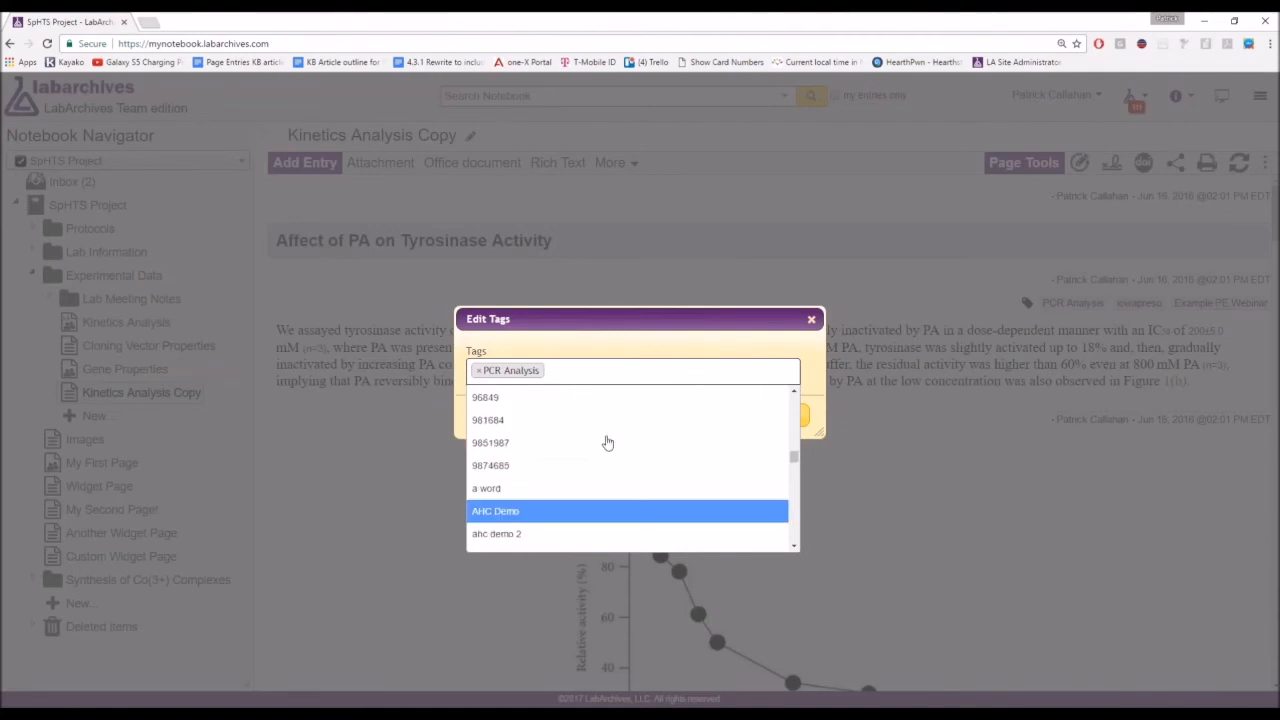
{"action": "scroll", "coordinate": [598, 456], "scroll_direction": "down", "scroll_amount": 3}
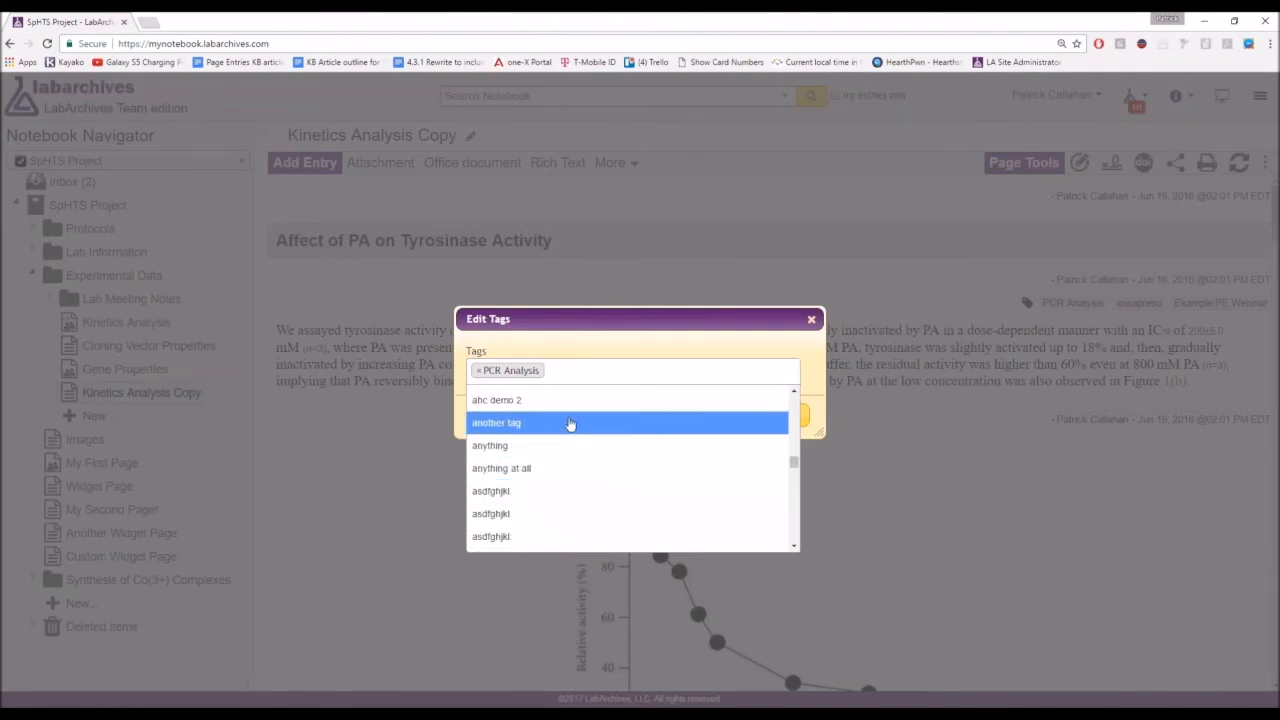
Add the tags 'another tag' and '4-25-17 Example Demo', then save the tags.
{"action": "left_click", "coordinate": [569, 423]}
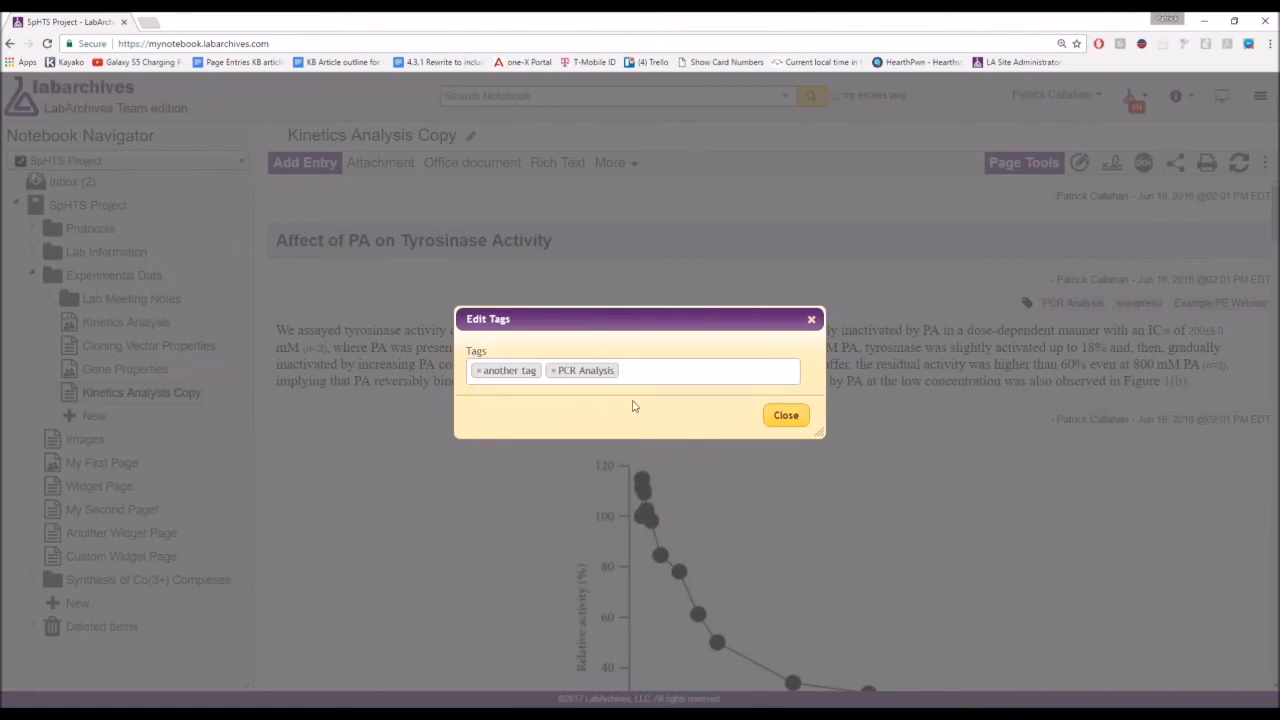
{"action": "type", "text": "4-25-17 De"}
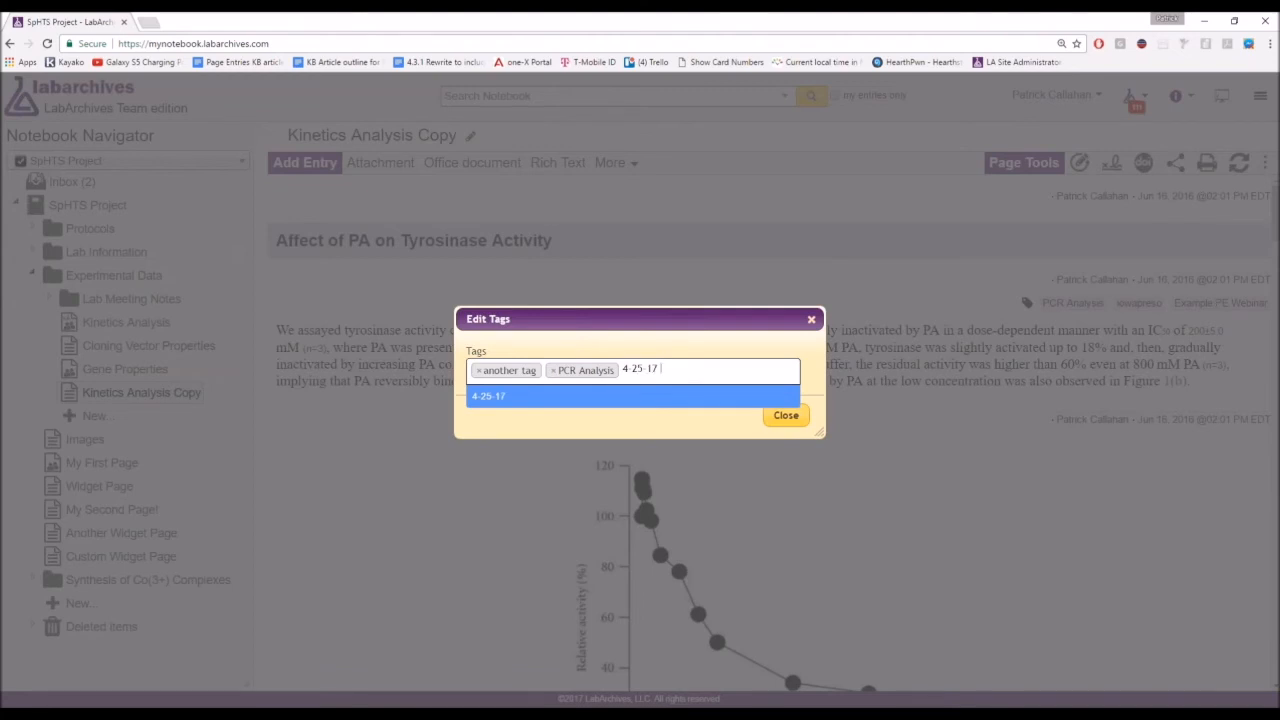
{"action": "key", "text": "BackSpace"}
{"action": "key", "text": "BackSpace"}
{"action": "type", "text": "Example Demo"}
{"action": "key", "text": "Return"}
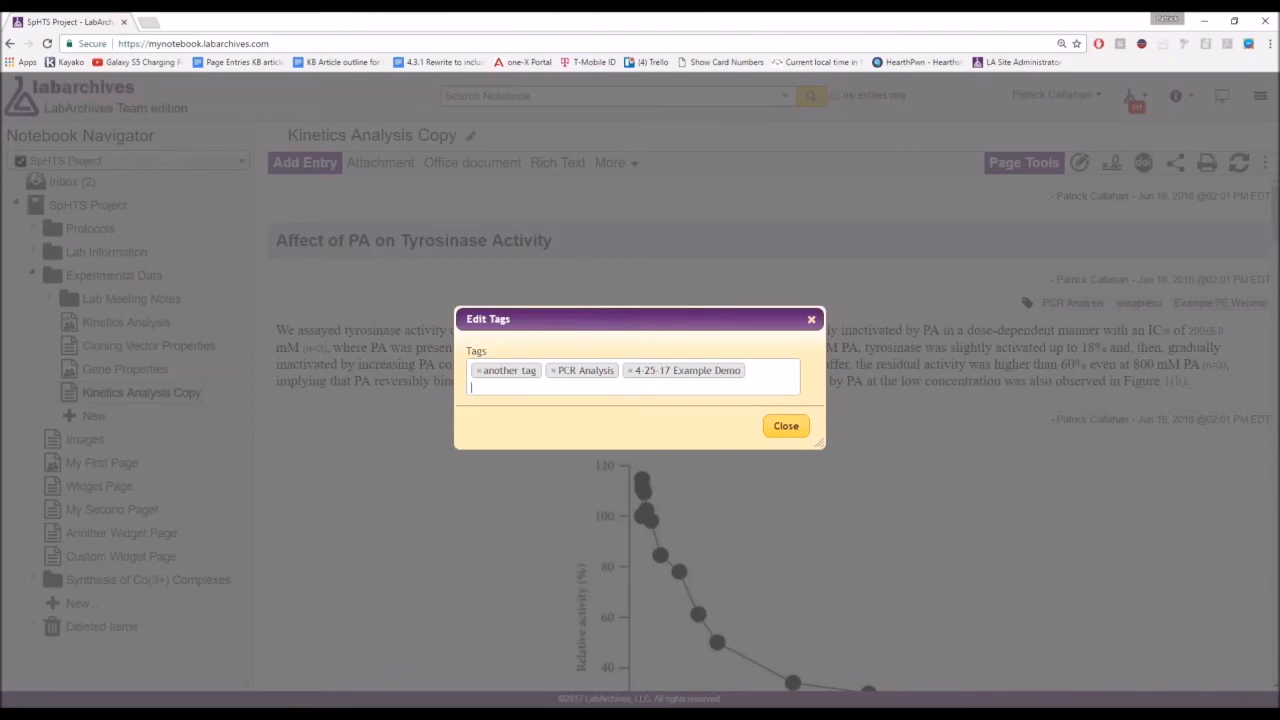
{"action": "left_click", "coordinate": [788, 427]}
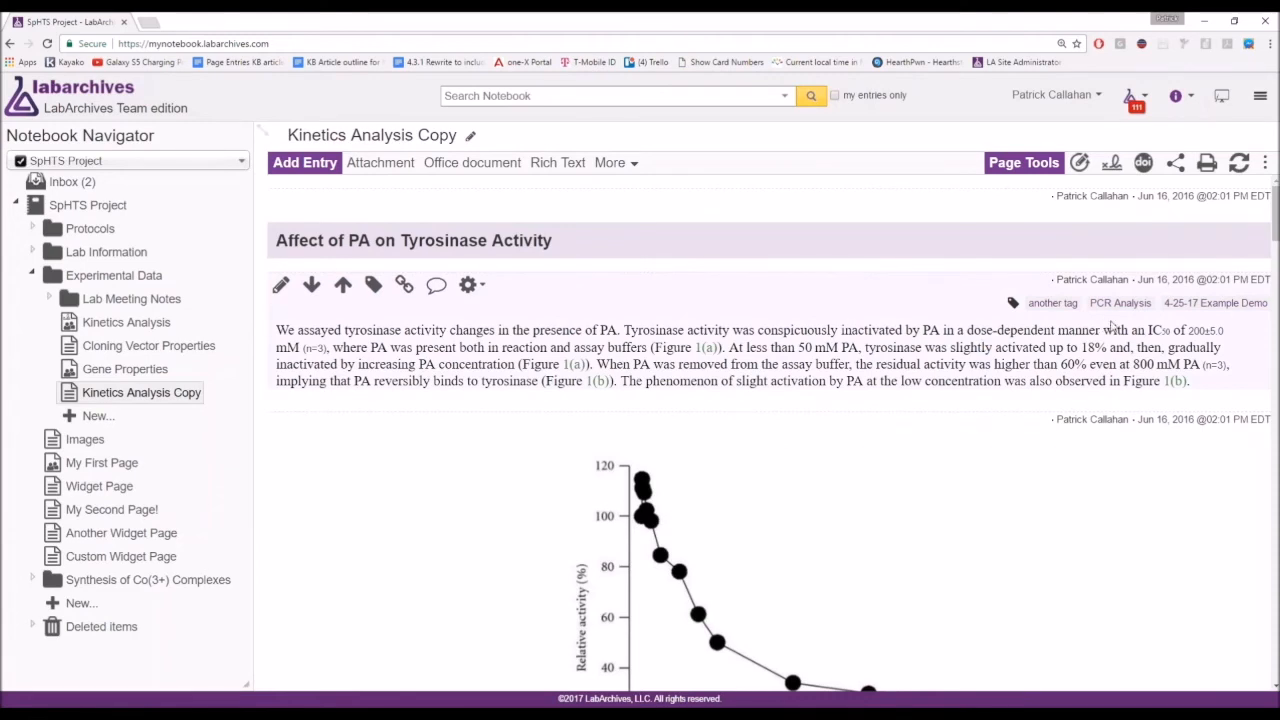
Search by the PCR Analysis tag and scroll through the six matching entries.
{"action": "left_click", "coordinate": [1119, 309]}
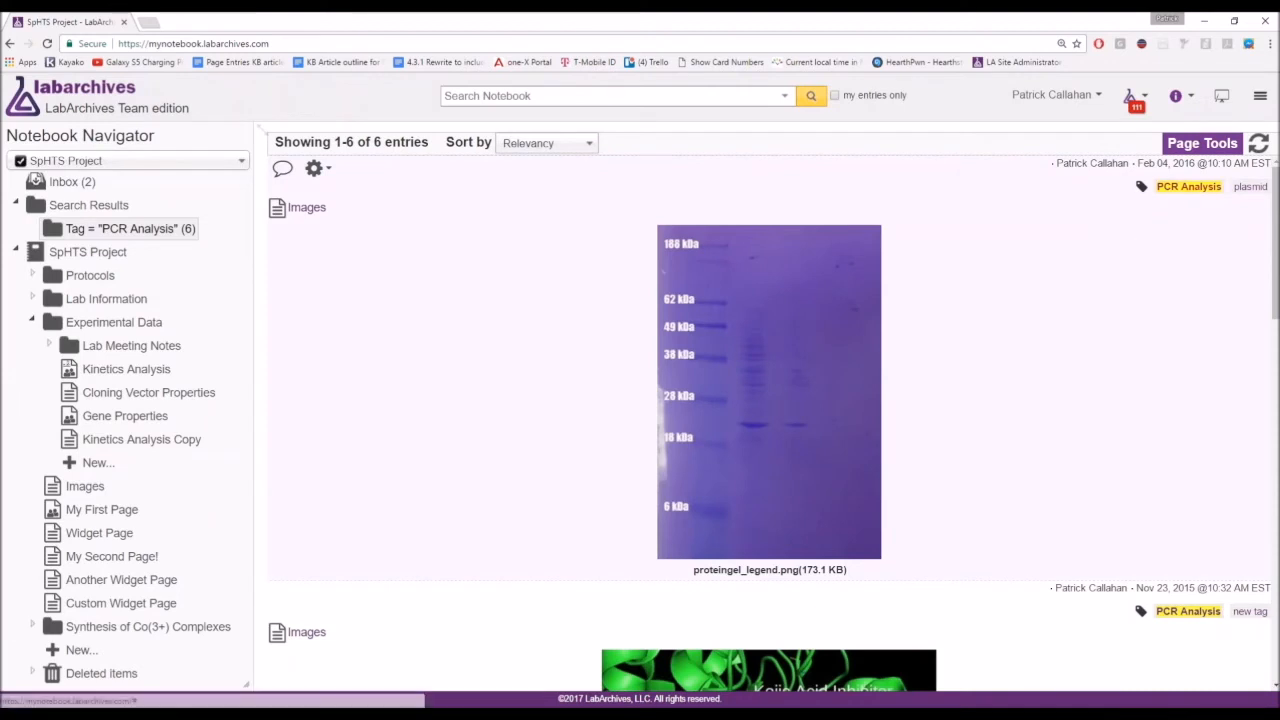
{"action": "left_click", "coordinate": [1177, 192]}
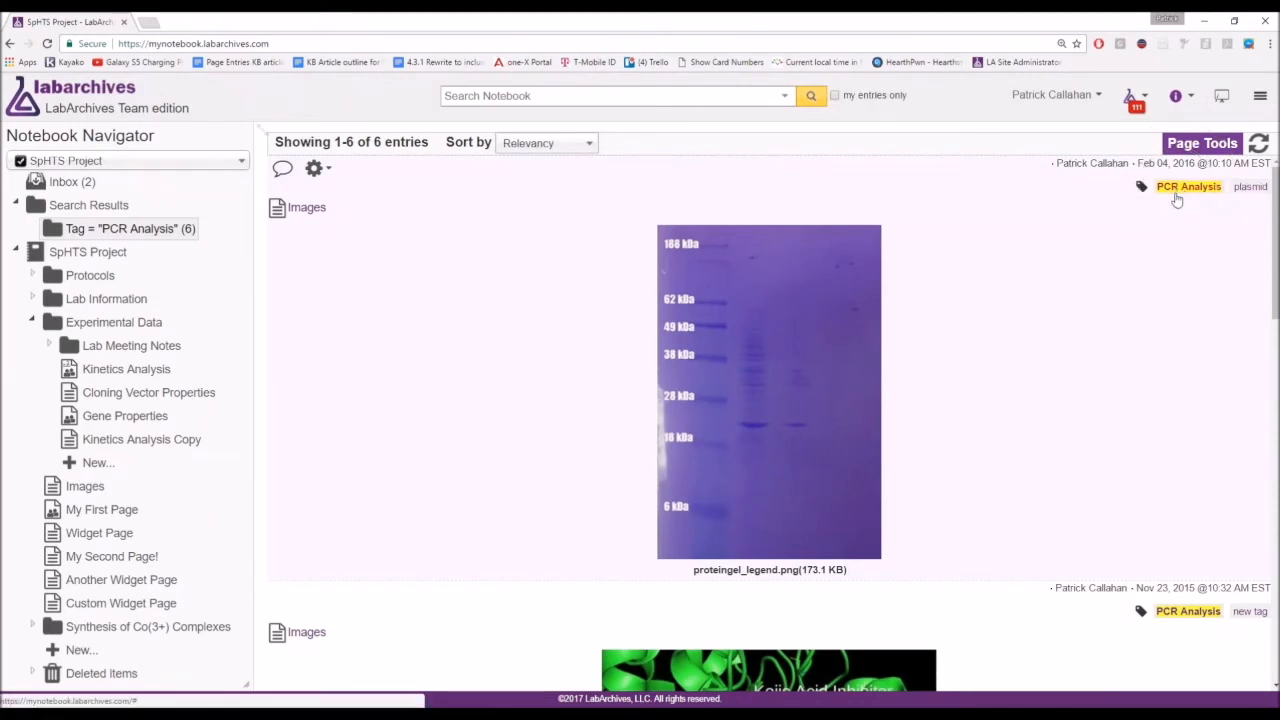
{"action": "left_click", "coordinate": [1177, 200]}
{"action": "scroll", "coordinate": [1160, 290], "scroll_direction": "down", "scroll_amount": 2}
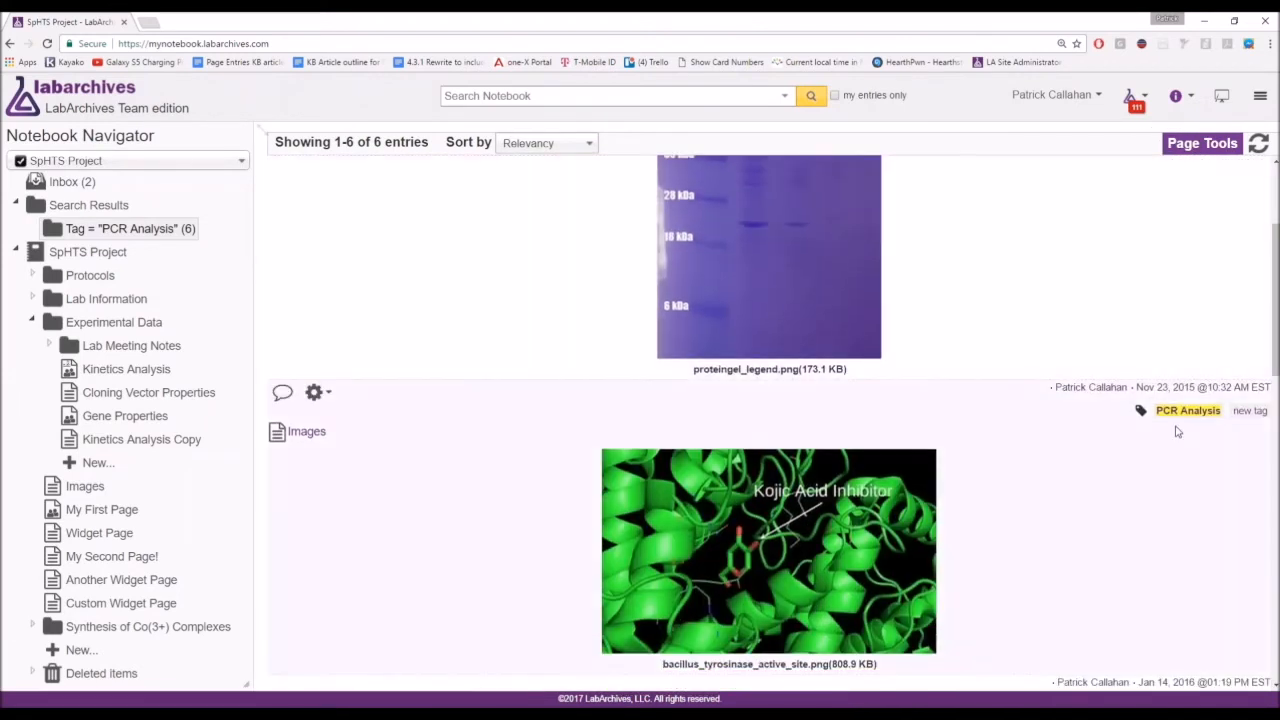
{"action": "left_click", "coordinate": [1183, 357]}
{"action": "scroll", "coordinate": [1184, 360], "scroll_direction": "down", "scroll_amount": 2}
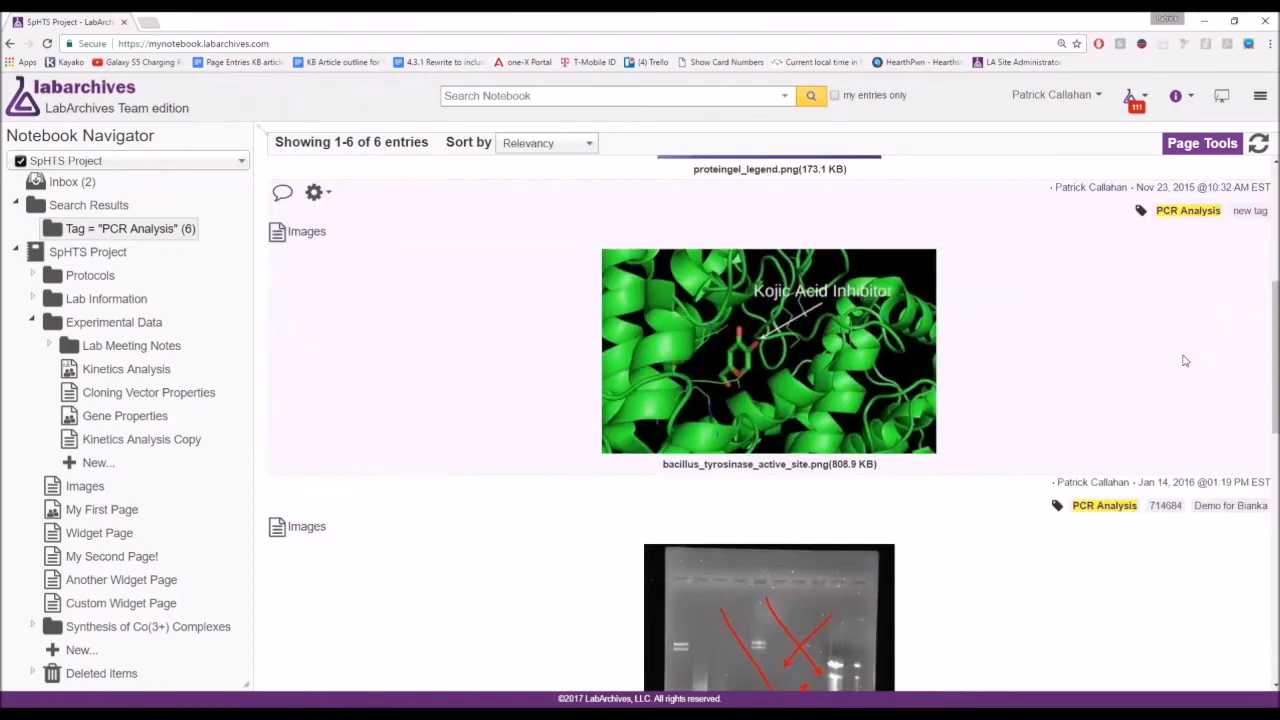
{"action": "scroll", "coordinate": [1184, 360], "scroll_direction": "down", "scroll_amount": 3}
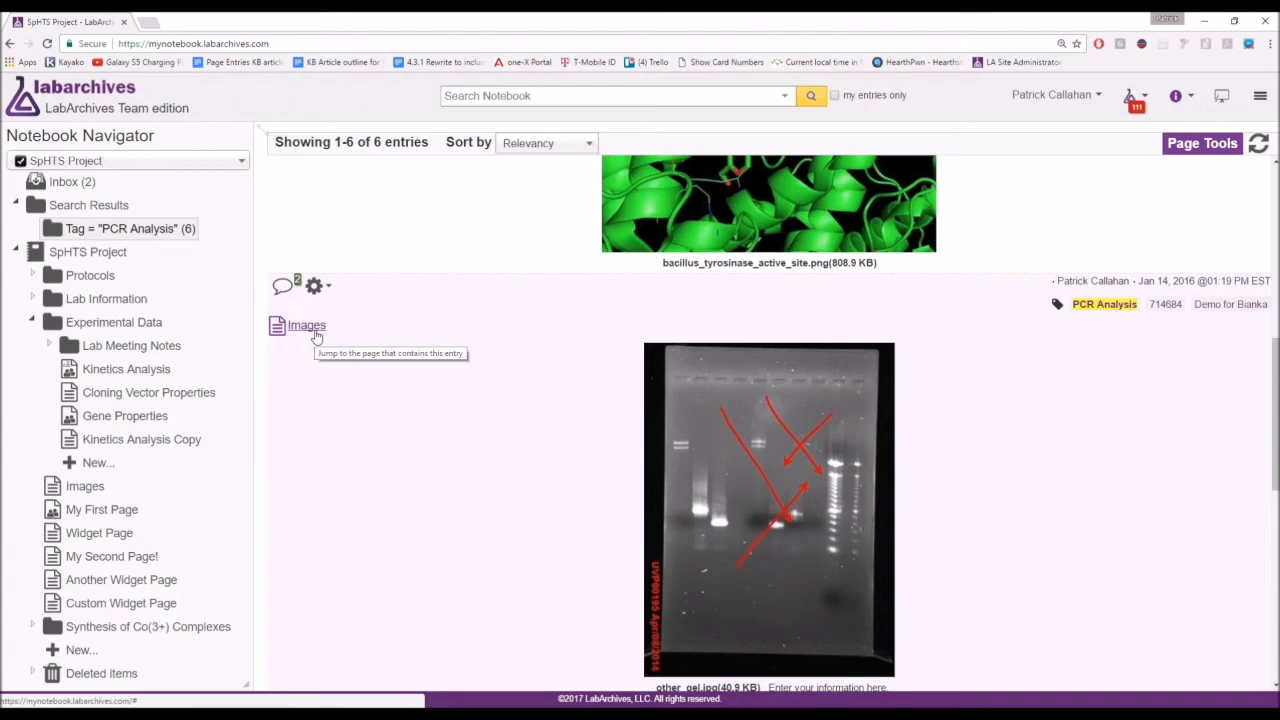
{"action": "scroll", "coordinate": [437, 351], "scroll_direction": "up", "scroll_amount": 5}
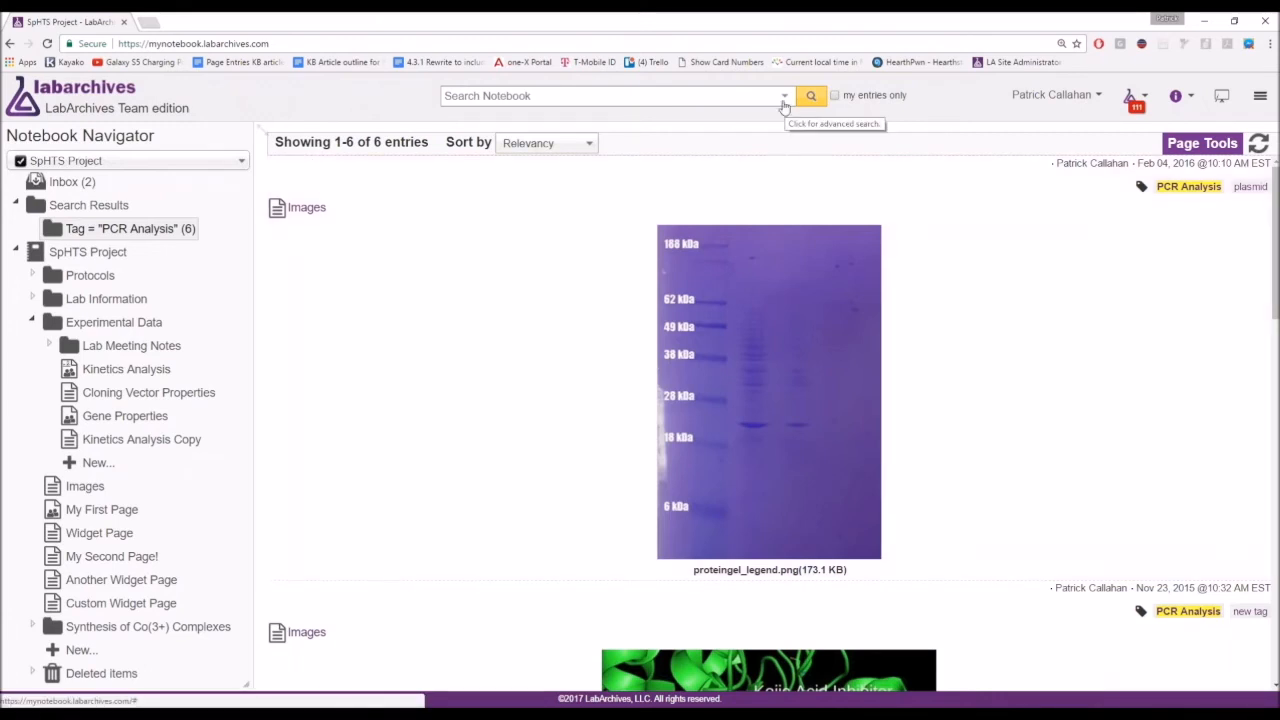
{"action": "left_click", "coordinate": [784, 97]}
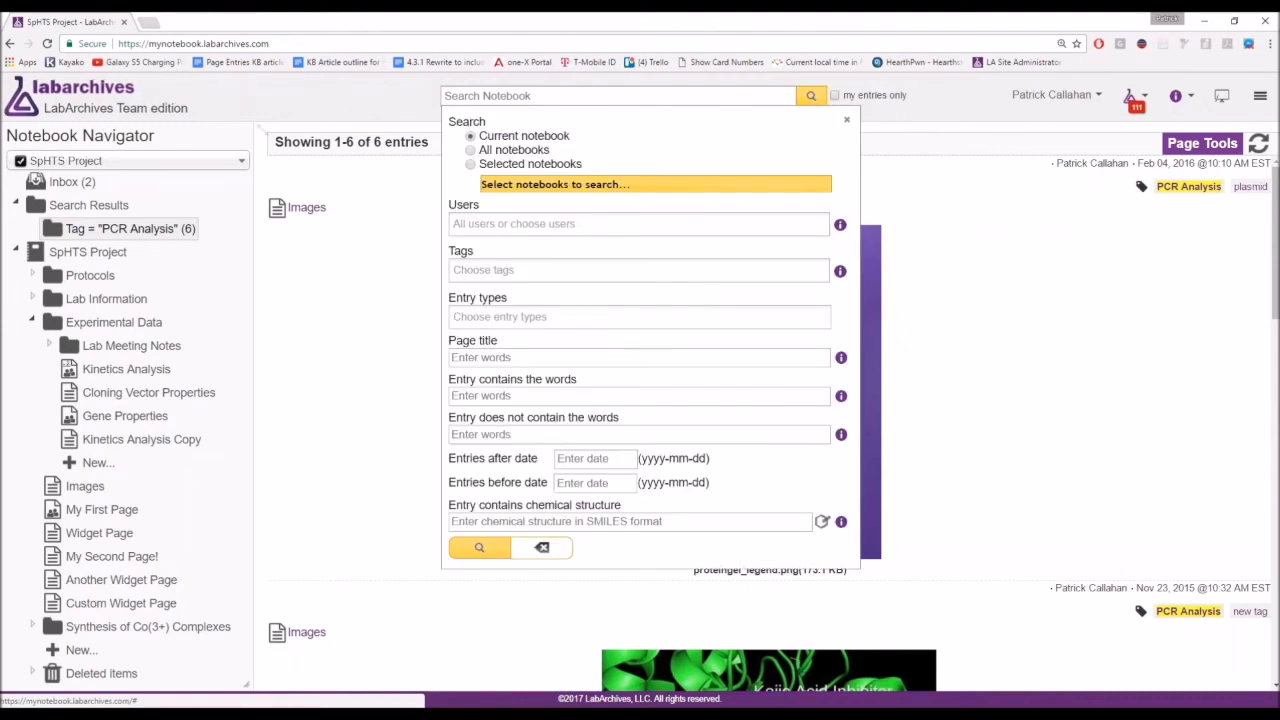
{"action": "left_click", "coordinate": [586, 270]}
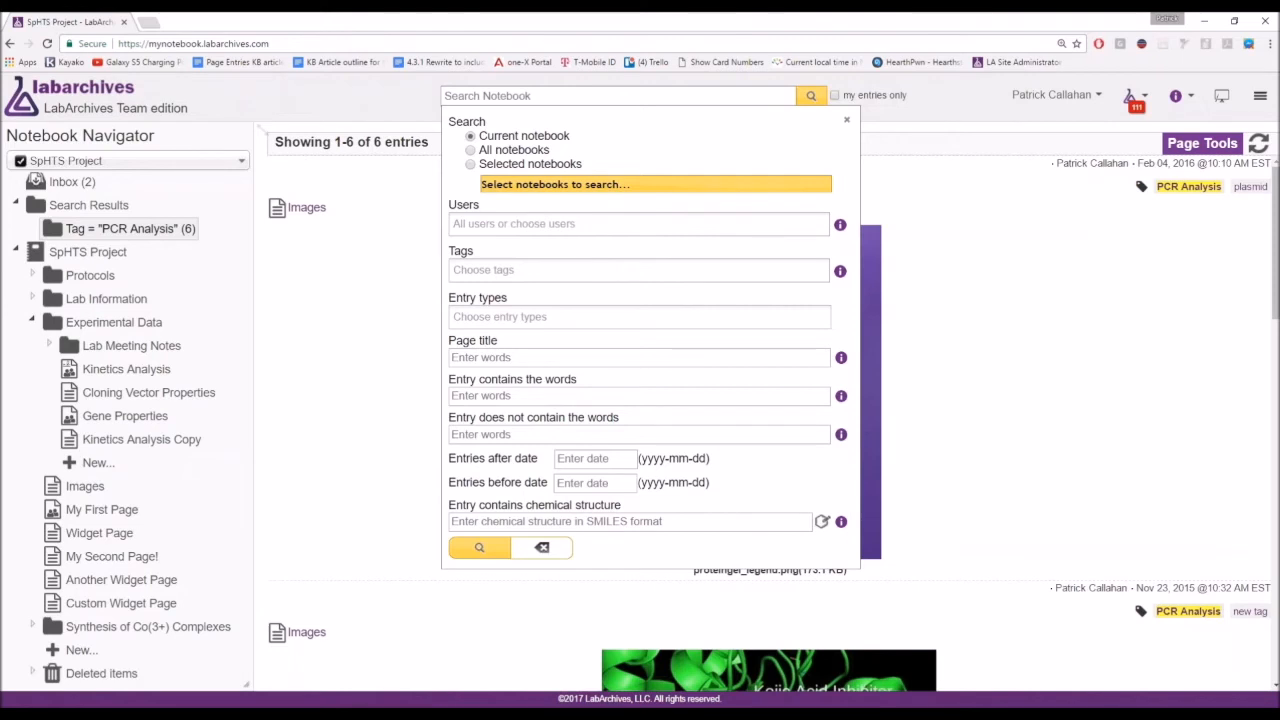
{"action": "left_click", "coordinate": [471, 150]}
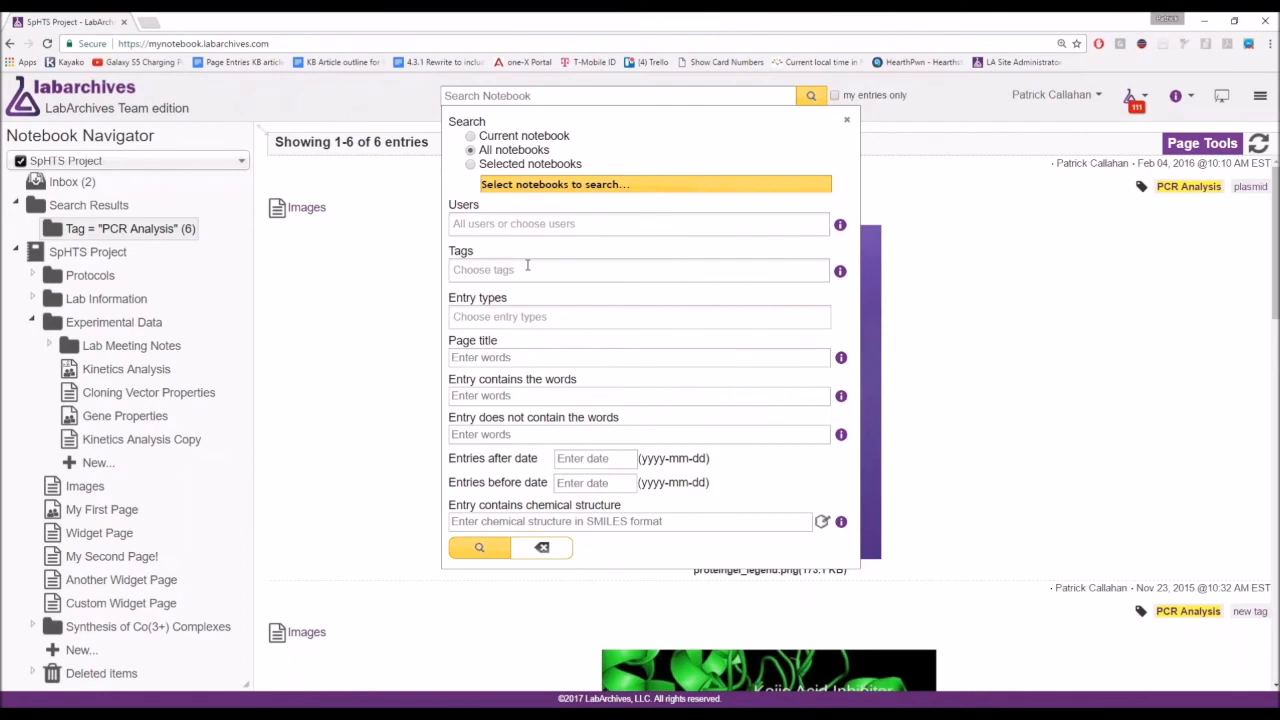
{"action": "left_click", "coordinate": [527, 265]}
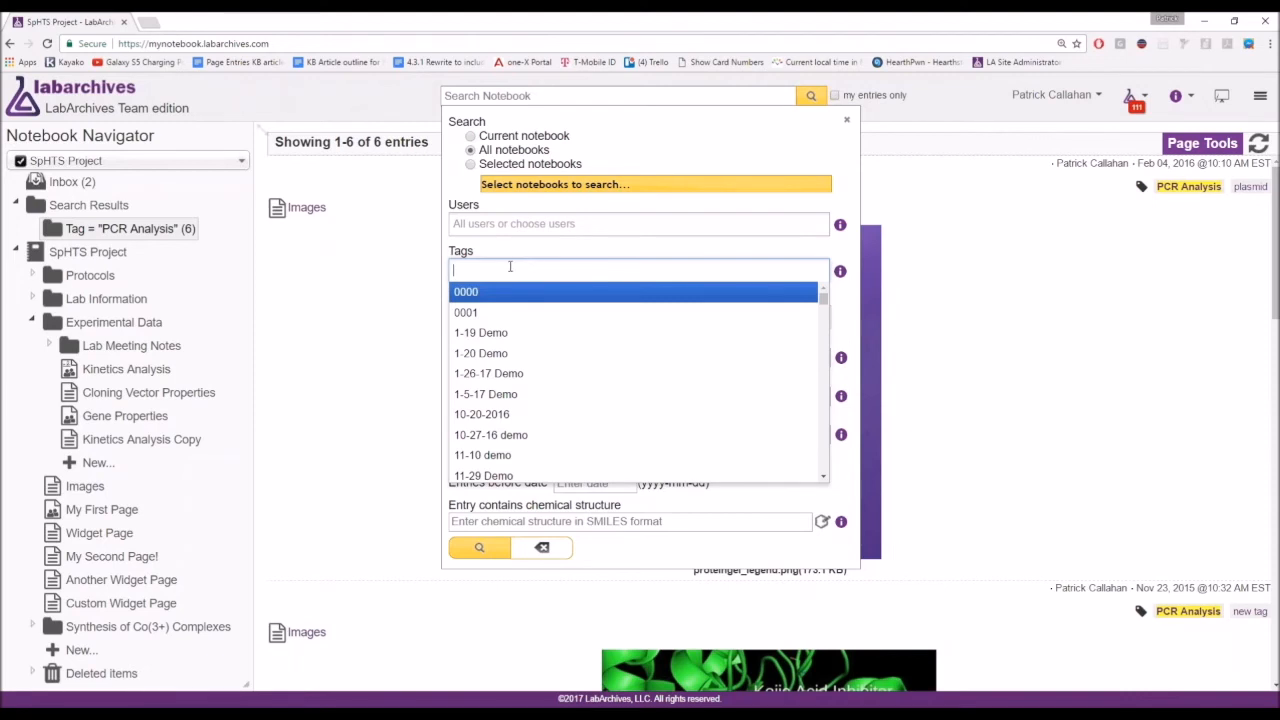
{"action": "left_click", "coordinate": [352, 330]}
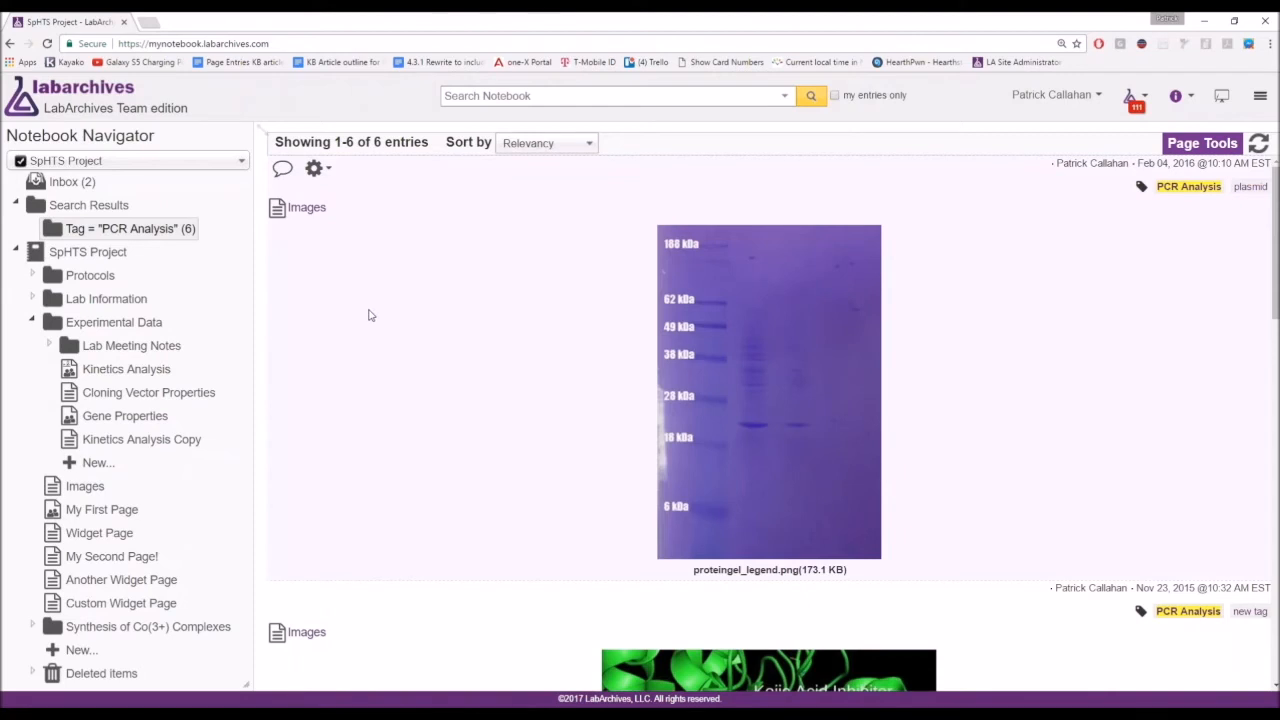
Filter notebooks by 'sph' and open SpHTS Project - copy.
{"action": "left_click", "coordinate": [157, 166]}
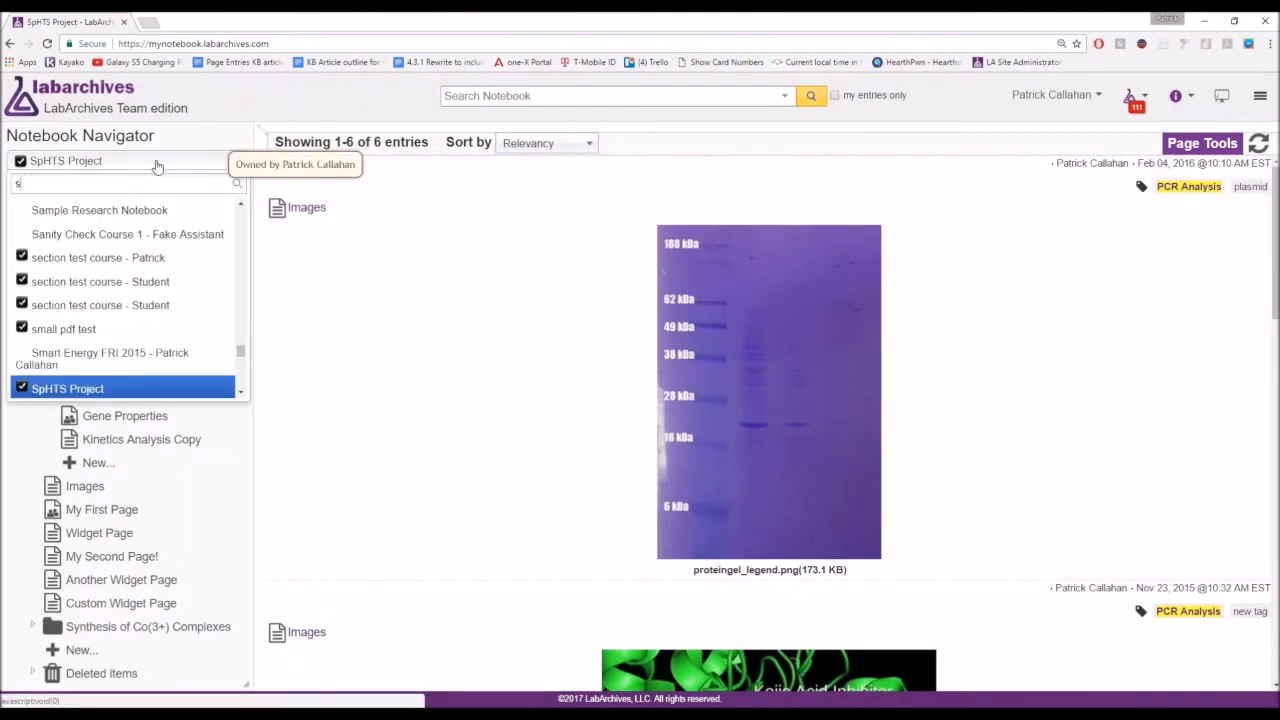
{"action": "type", "text": "sph"}
{"action": "key", "text": "Down"}
{"action": "key", "text": "Return"}
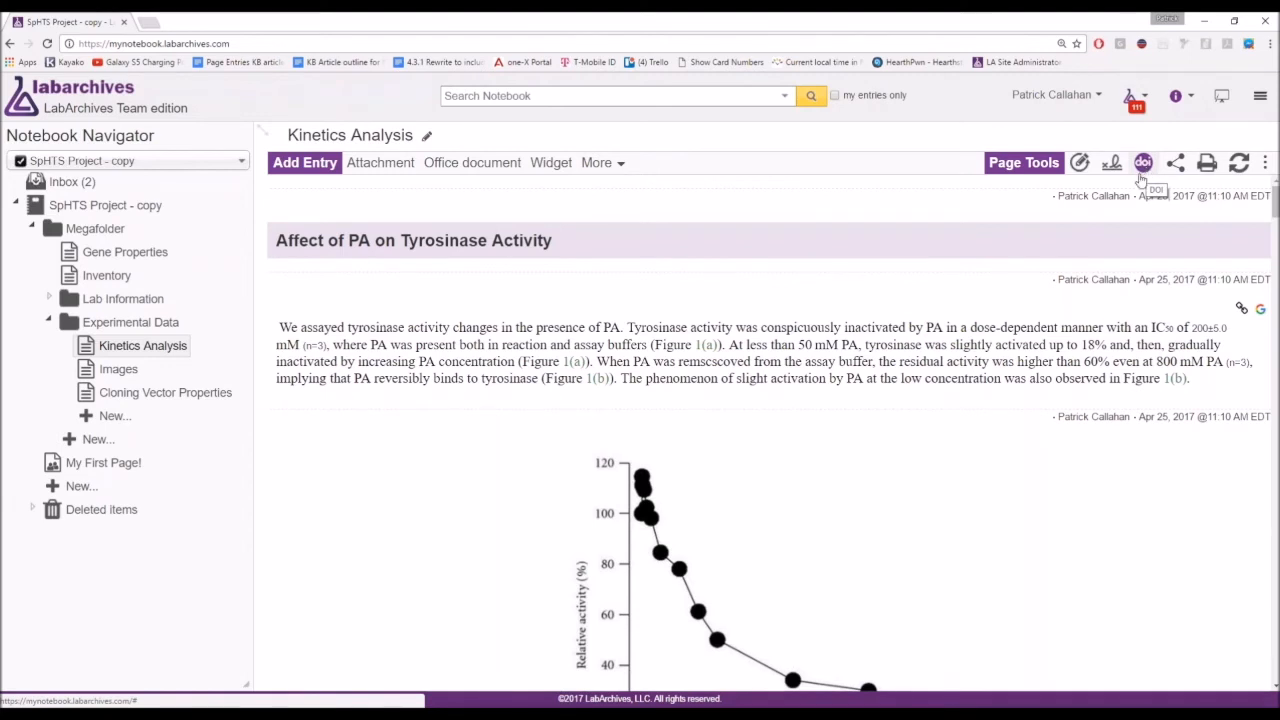
Show the tyrosinase entry's options menu with its DOI item.
{"action": "mouse_move", "coordinate": [563, 364]}
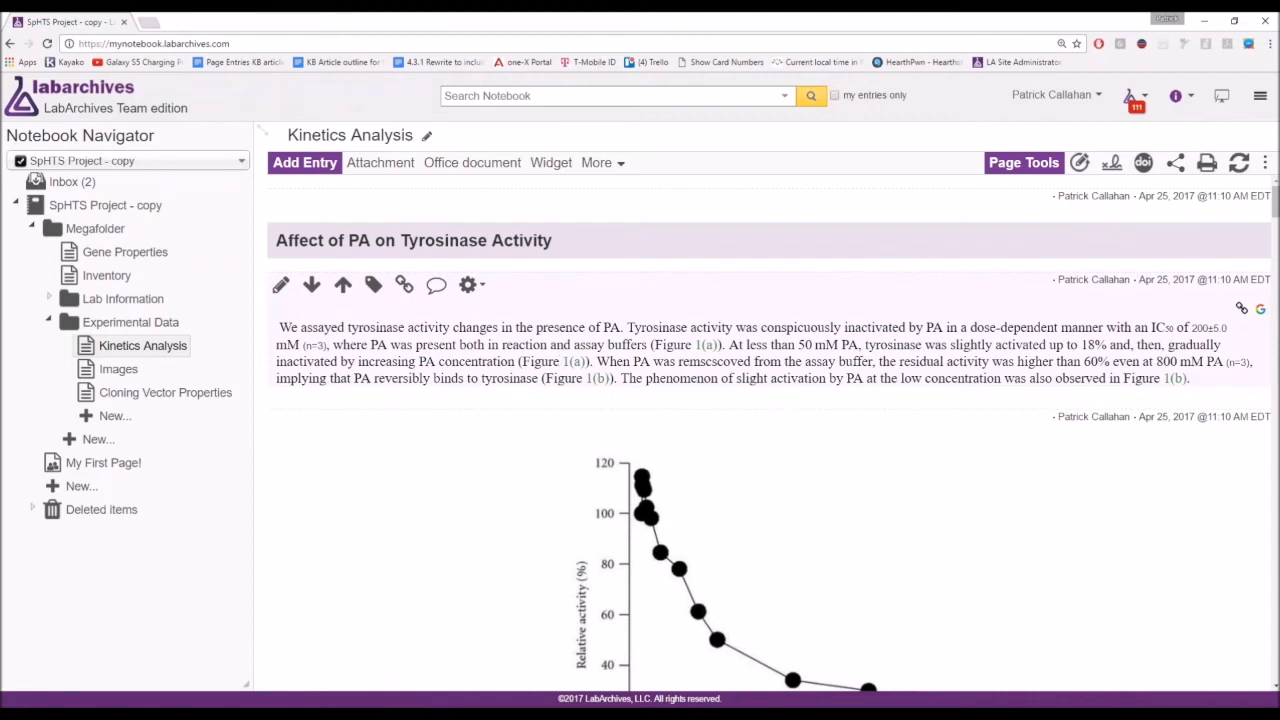
{"action": "left_click", "coordinate": [471, 285]}
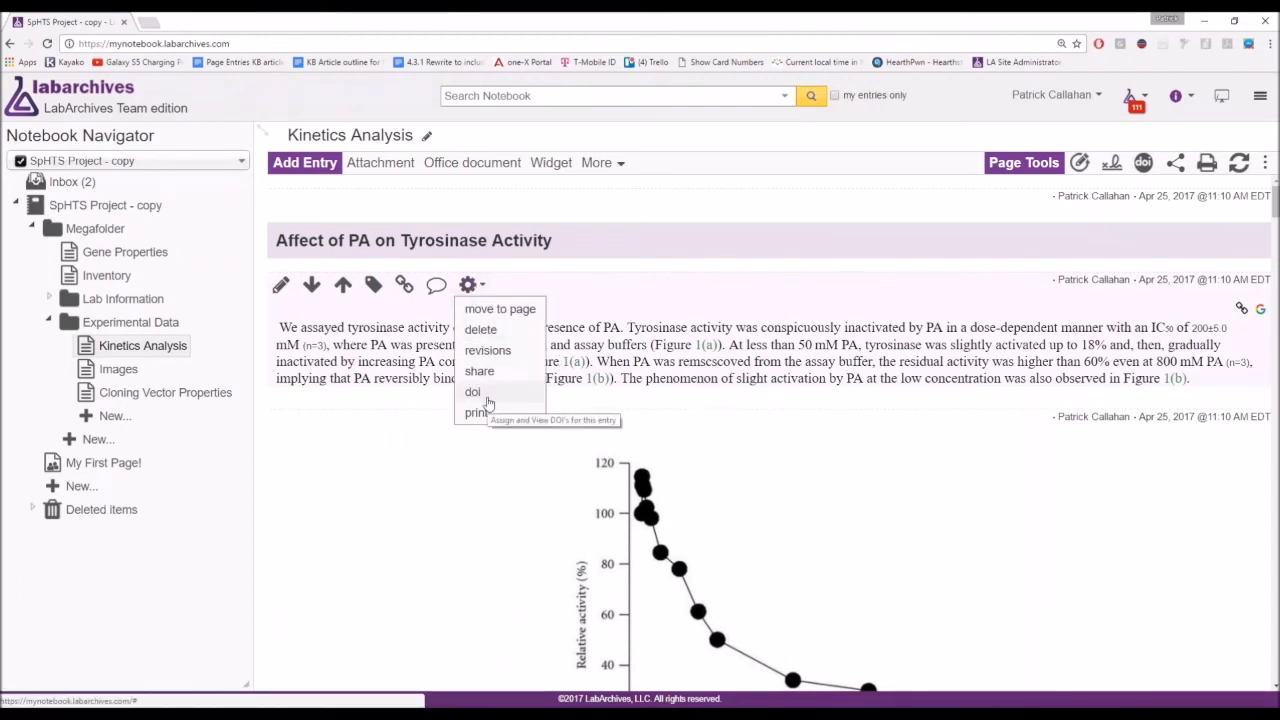
{"action": "key", "text": "ctrl"}
{"action": "key", "text": "super"}
{"action": "key", "text": "super"}
{"action": "key", "text": "ctrl"}
{"action": "key", "text": "ctrl"}
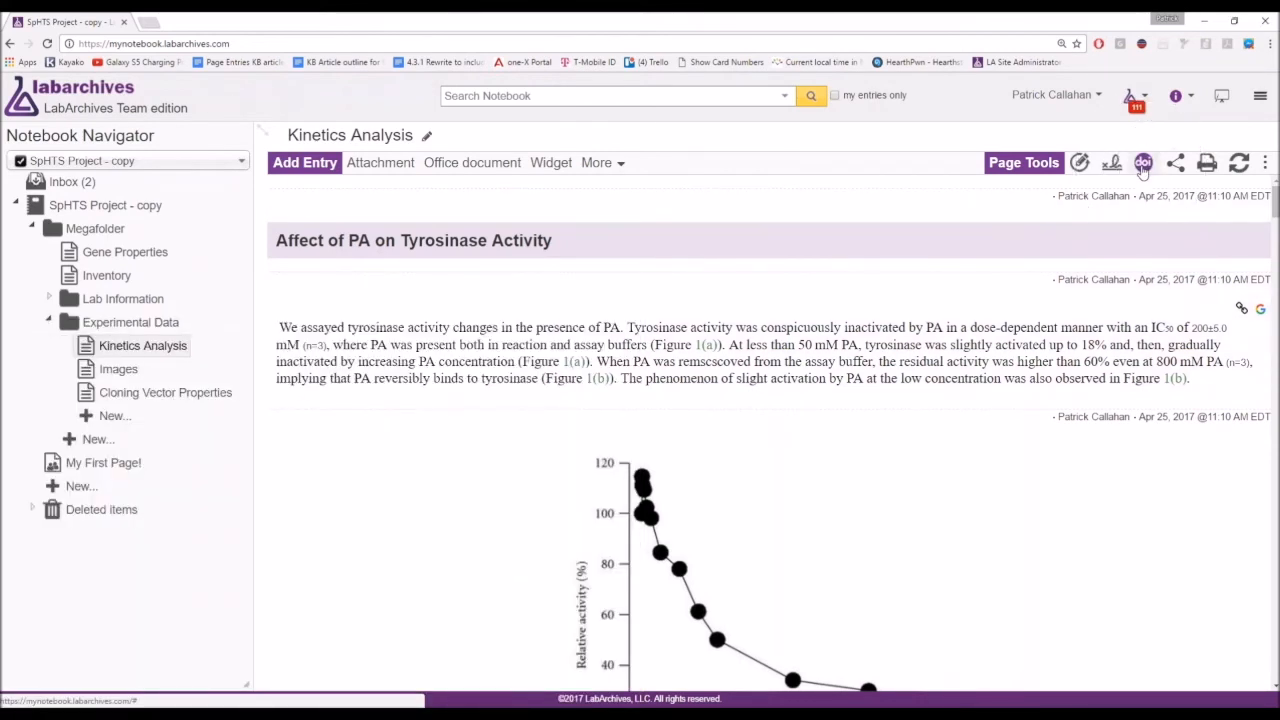
Show the context menus for the Experimental Data folder and the SpHTS Project - copy notebook.
{"action": "right_click", "coordinate": [128, 322]}
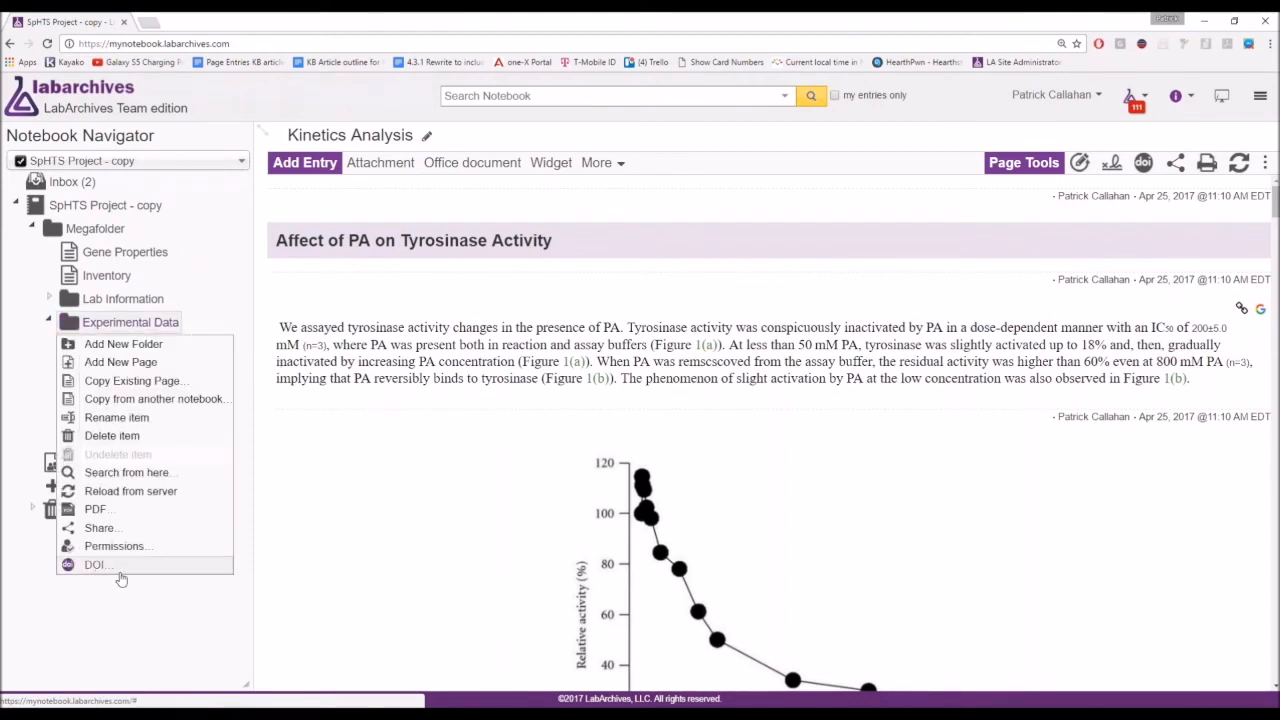
{"action": "key", "text": "ctrl"}
{"action": "key", "text": "ctrl"}
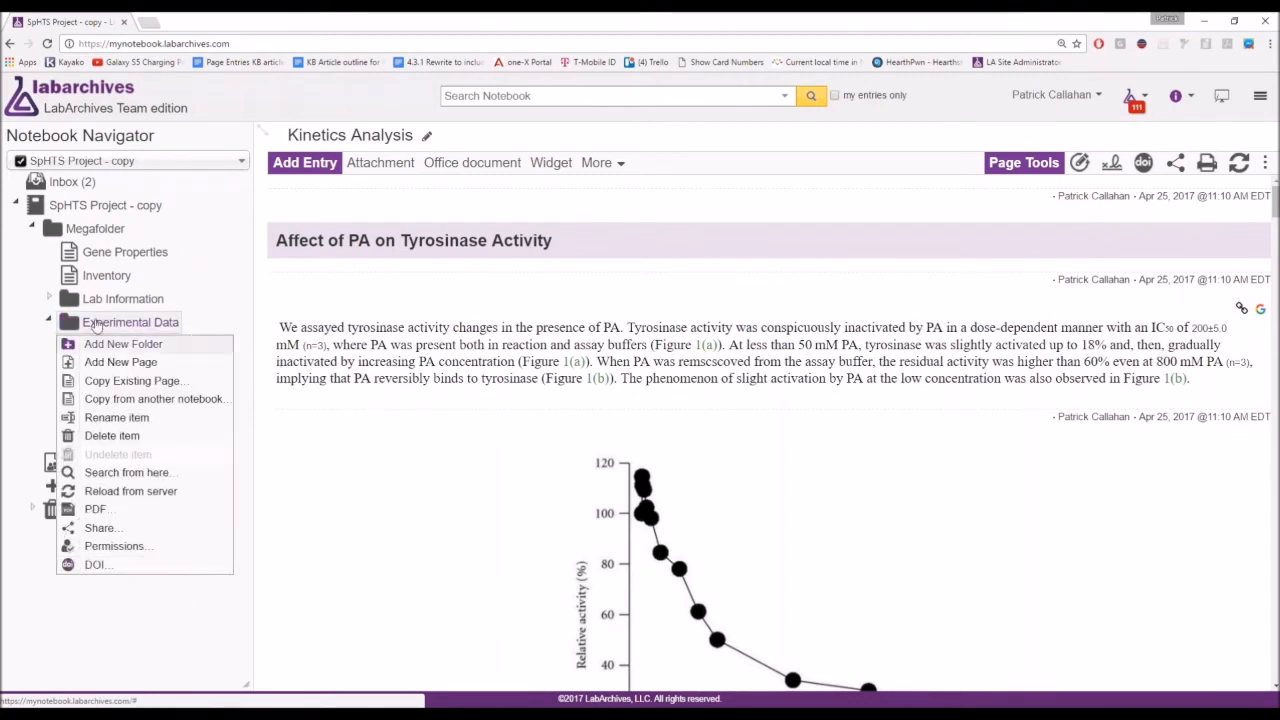
{"action": "right_click", "coordinate": [108, 205]}
{"action": "key", "text": "ctrl"}
{"action": "key", "text": "ctrl"}
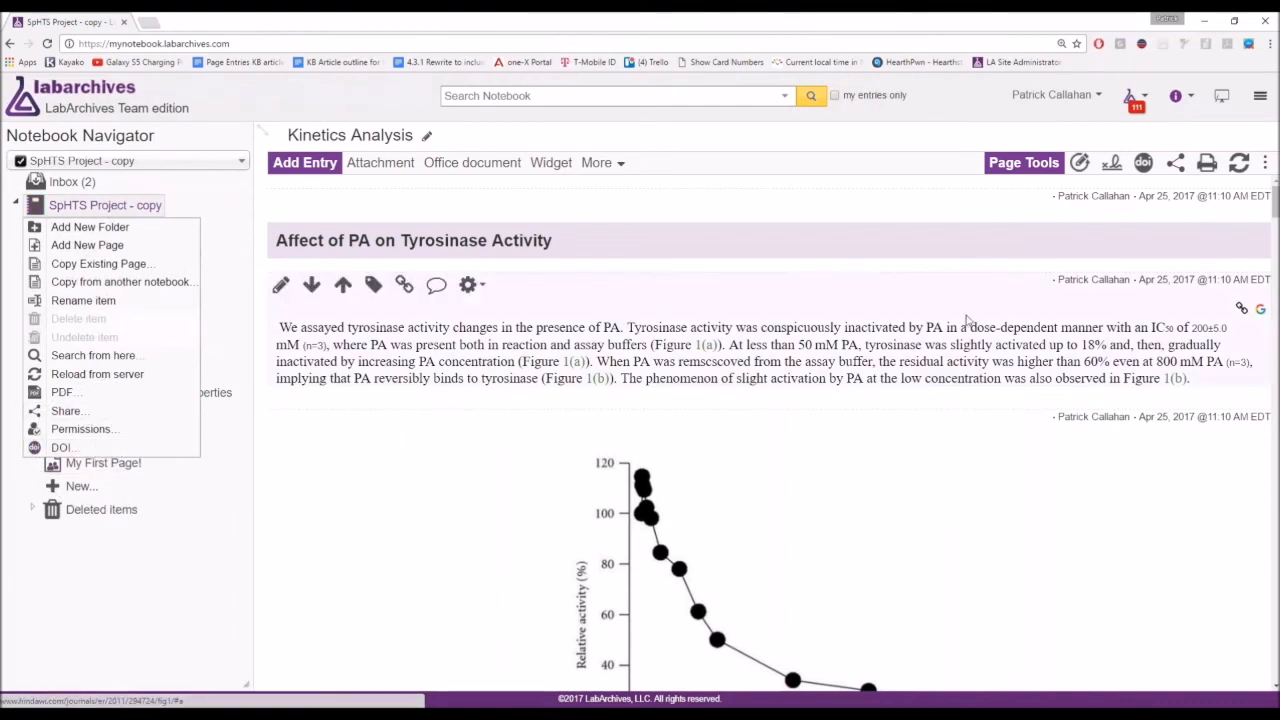
Turn on 'Allow anyone to view' for Kinetics Analysis in DOI Management and confirm.
{"action": "left_click", "coordinate": [968, 320]}
{"action": "left_click", "coordinate": [1145, 165]}
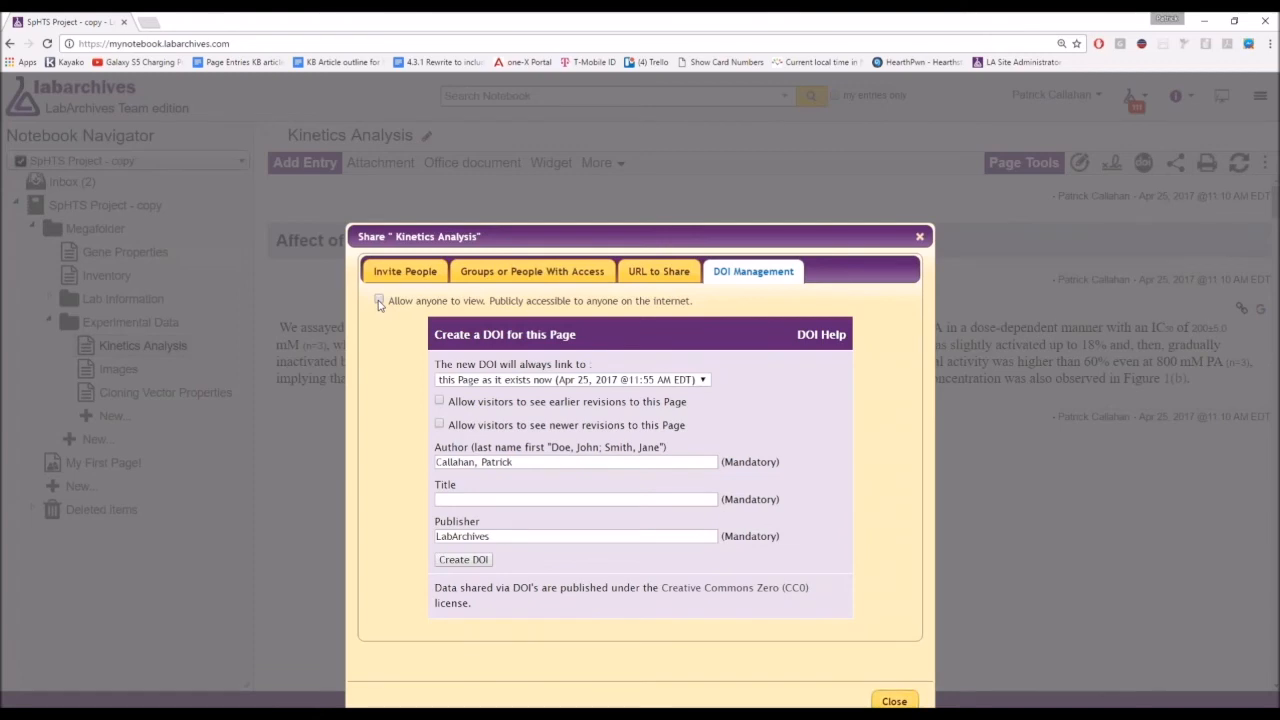
{"action": "left_click", "coordinate": [379, 303]}
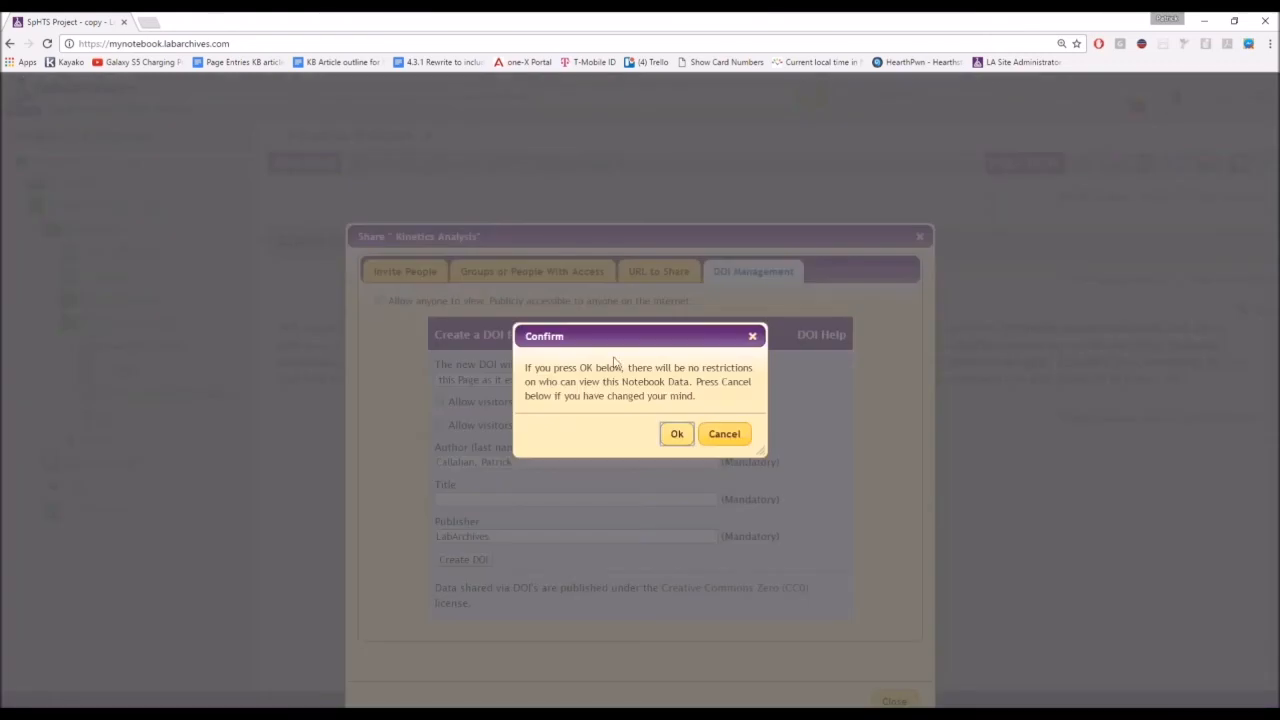
{"action": "left_click", "coordinate": [676, 436]}
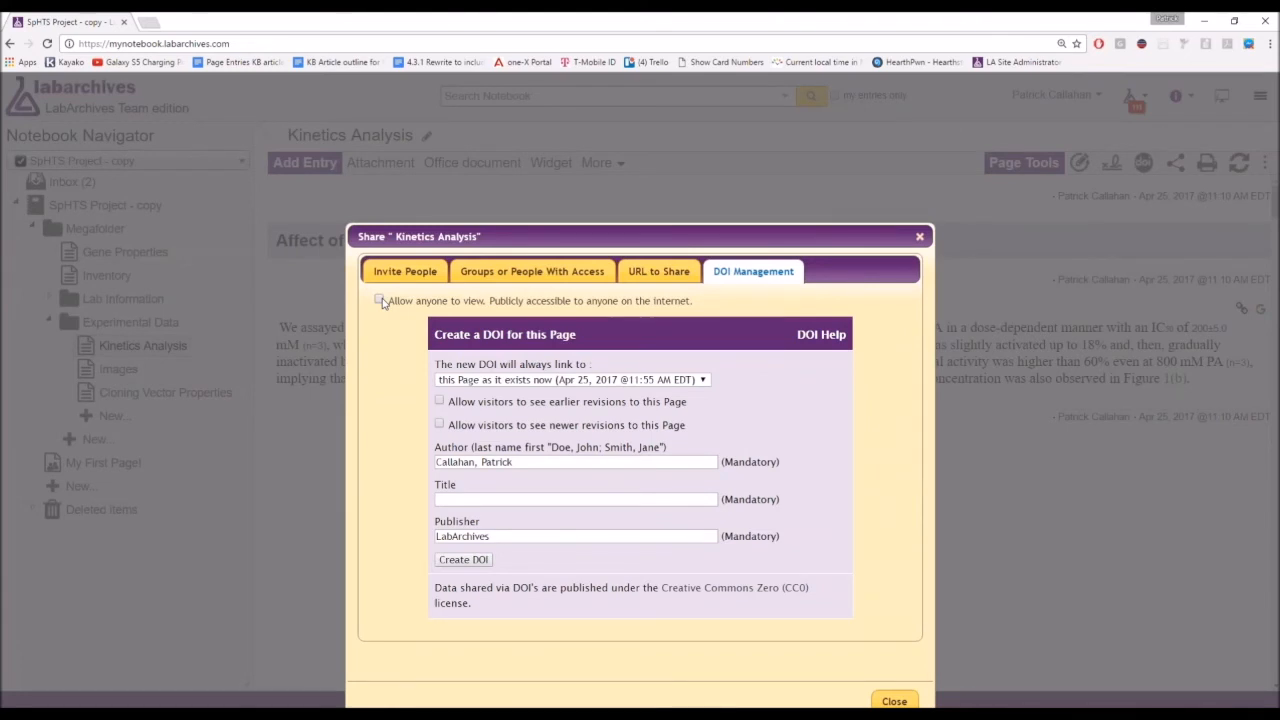
{"action": "scroll", "coordinate": [918, 242], "scroll_direction": "down", "scroll_amount": 1}
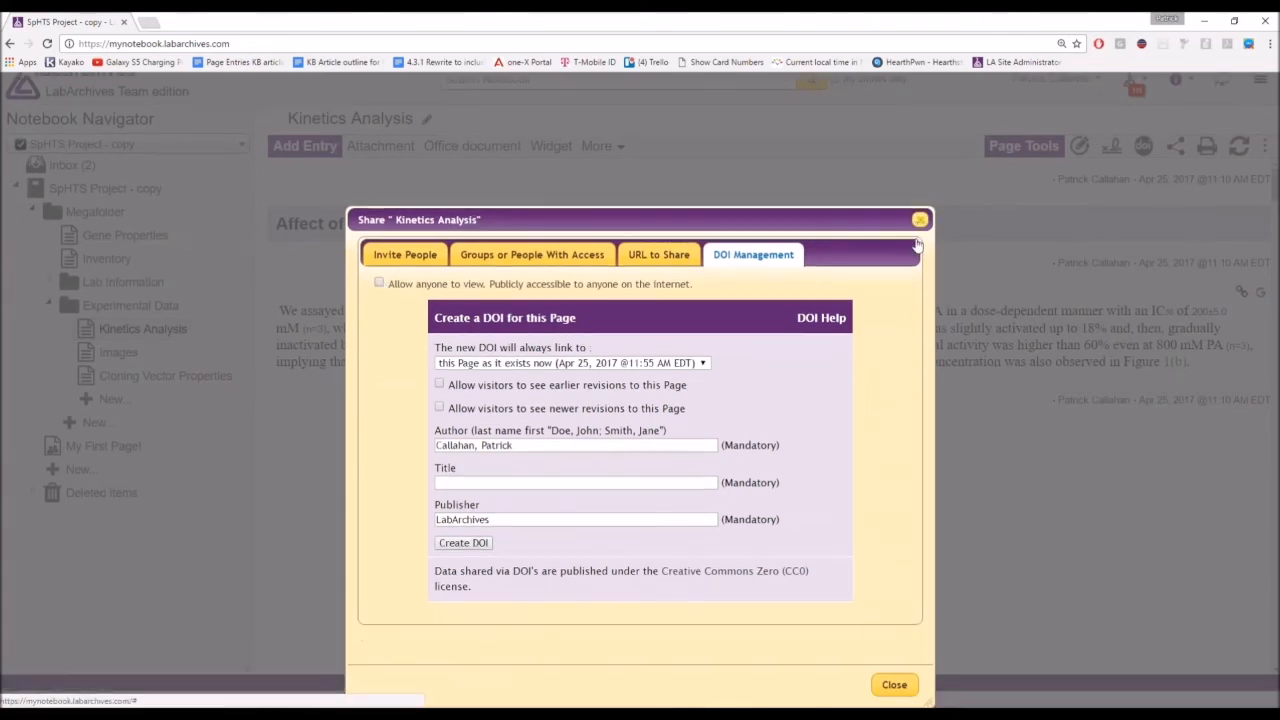
{"action": "left_click", "coordinate": [920, 219]}
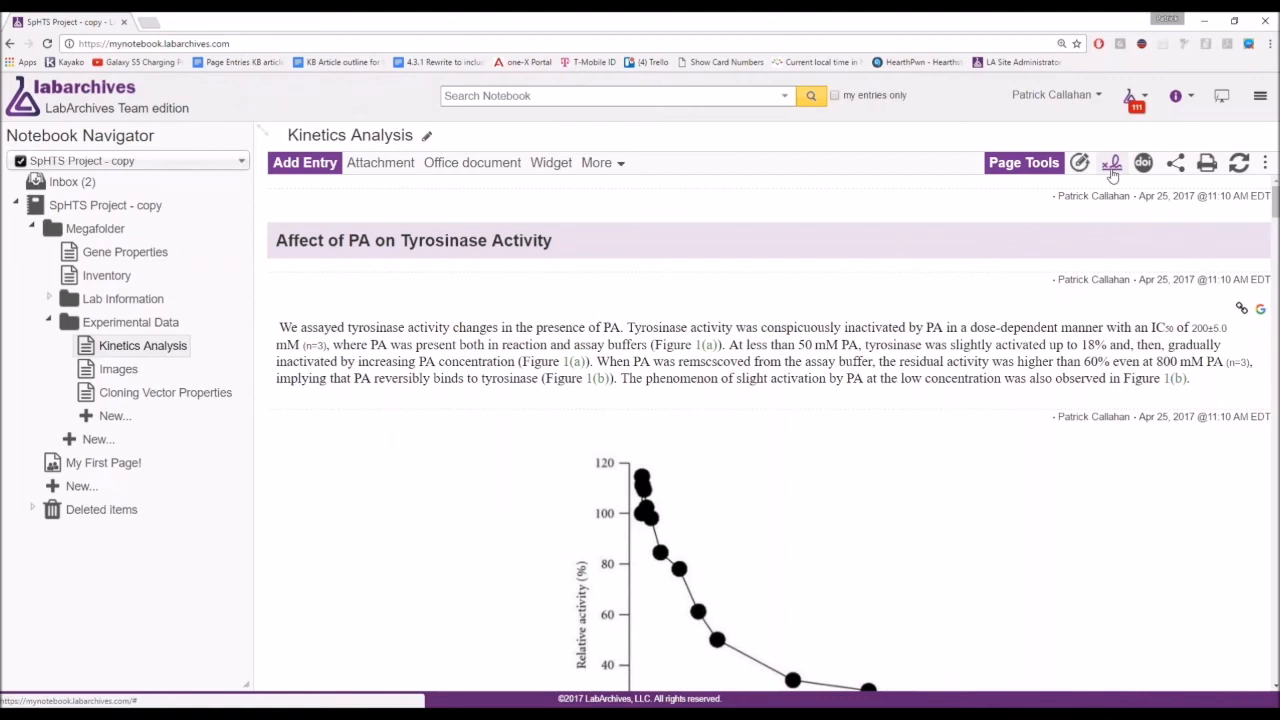
Sign the Kinetics Analysis page and confirm freezing its contents.
{"action": "left_click", "coordinate": [1111, 168]}
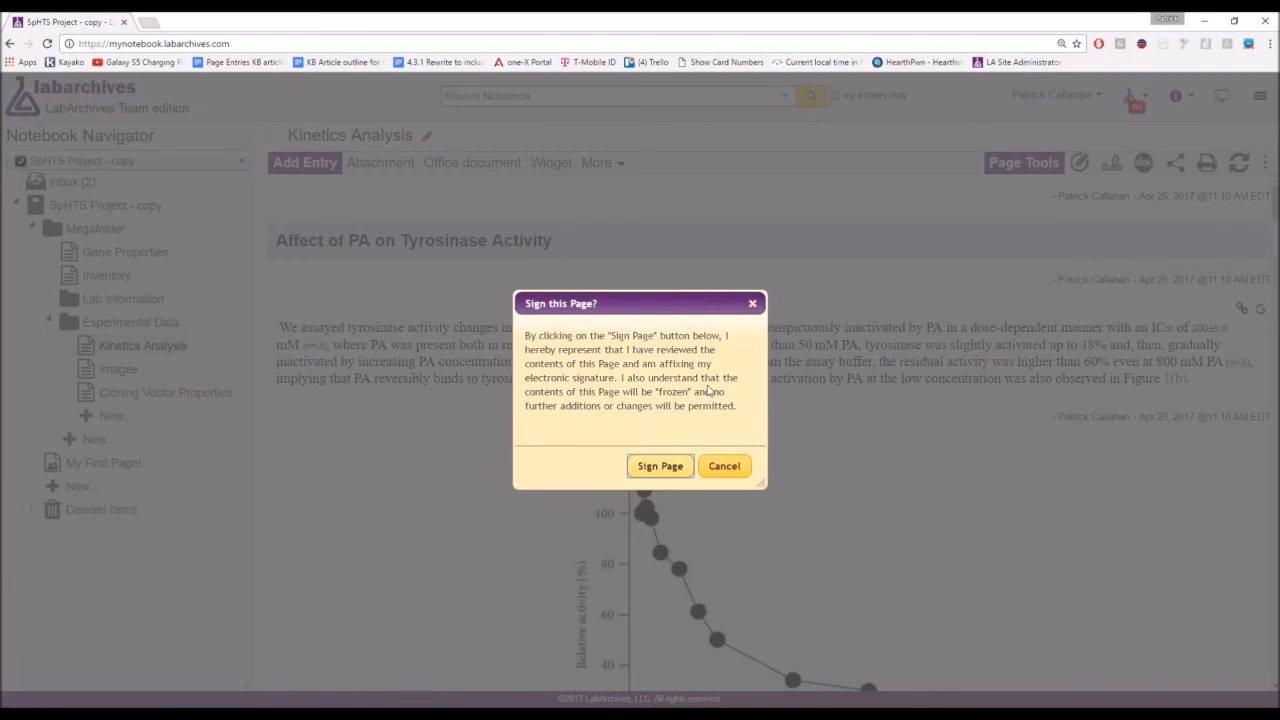
{"action": "left_click", "coordinate": [670, 470]}
{"action": "left_click", "coordinate": [672, 470]}
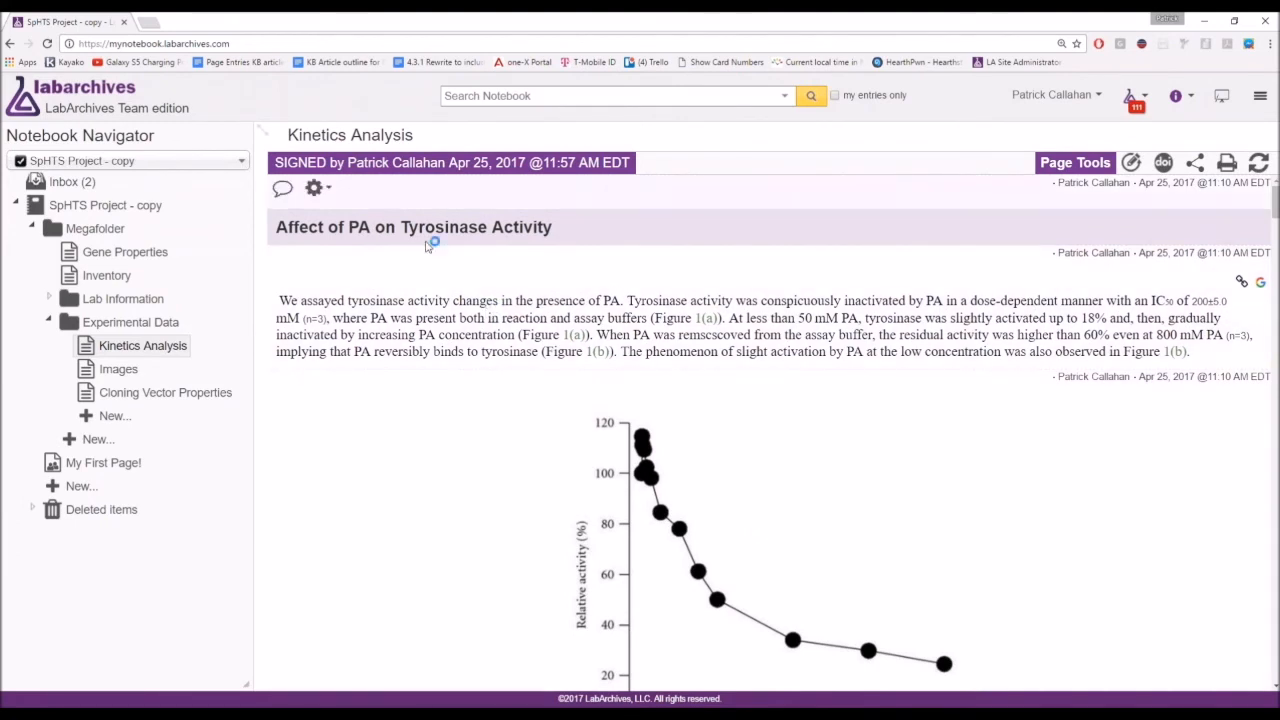
Highlight the signer and signing date in the banner, then show the first entry's actions.
{"action": "left_click_drag", "start_coordinate": [445, 162], "coordinate": [274, 153]}
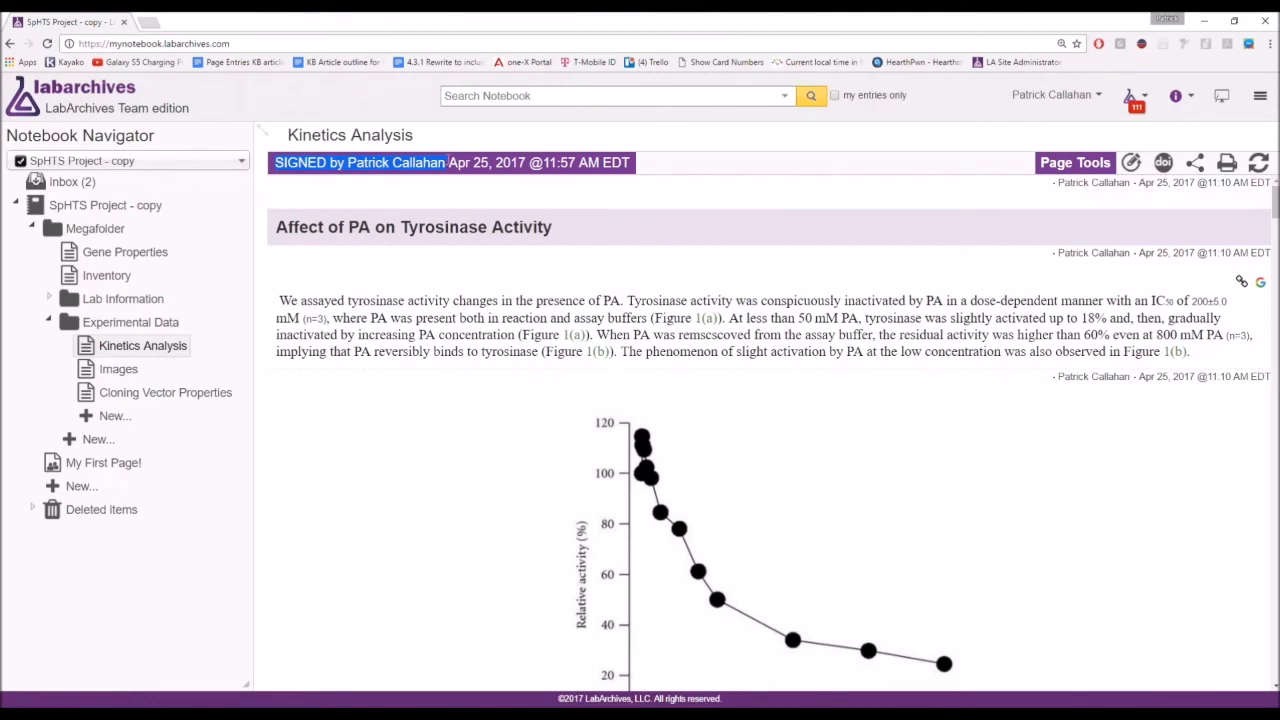
{"action": "left_click", "coordinate": [456, 160]}
{"action": "left_click_drag", "start_coordinate": [449, 162], "coordinate": [636, 153]}
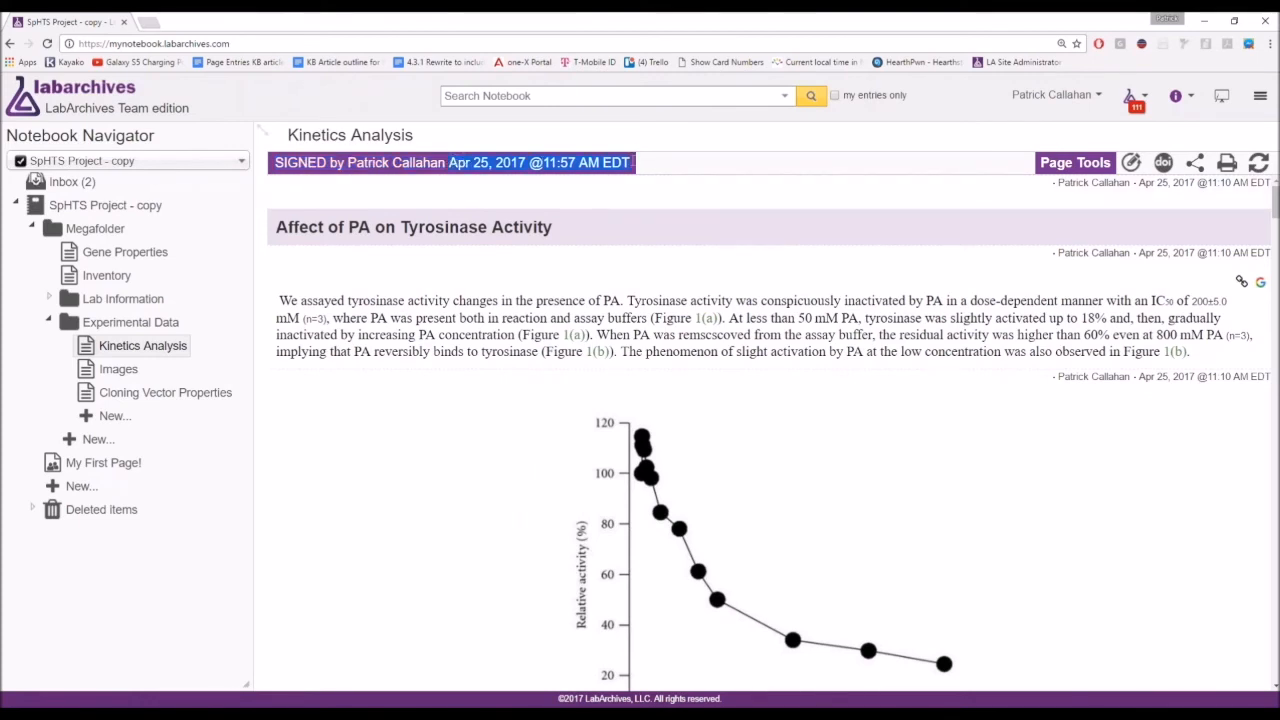
{"action": "left_click", "coordinate": [614, 282]}
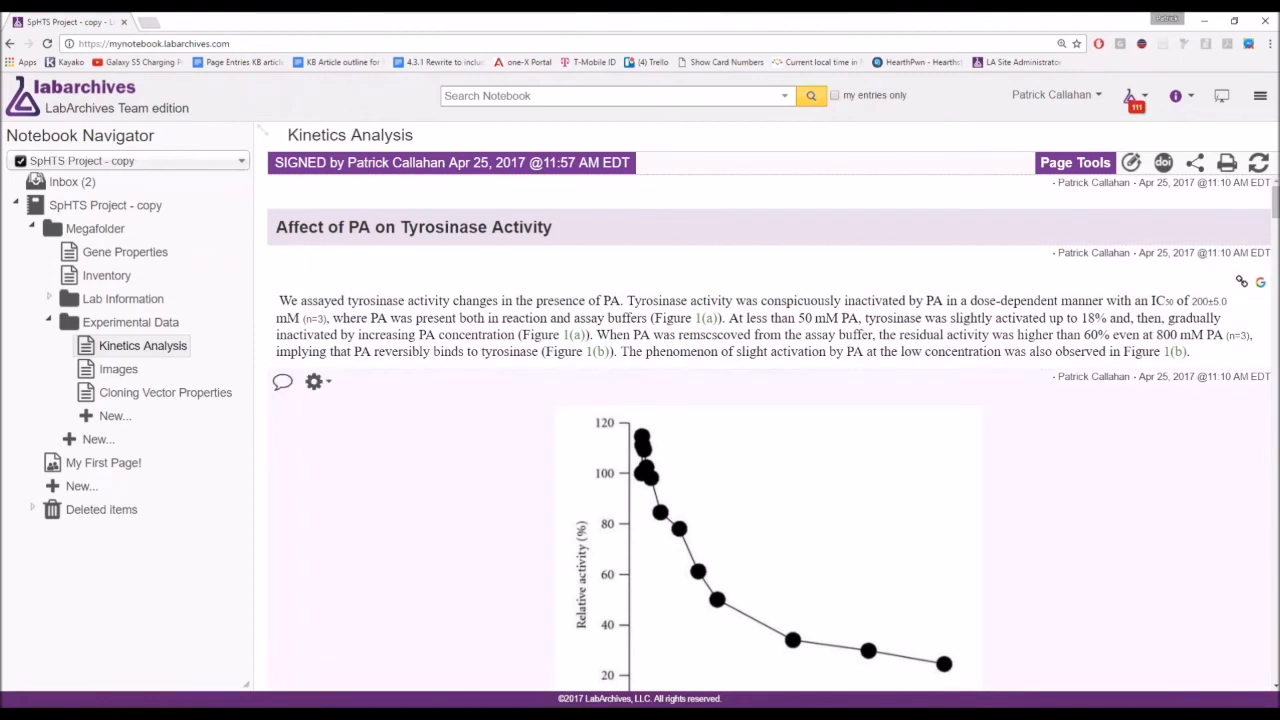
{"action": "left_click", "coordinate": [316, 383]}
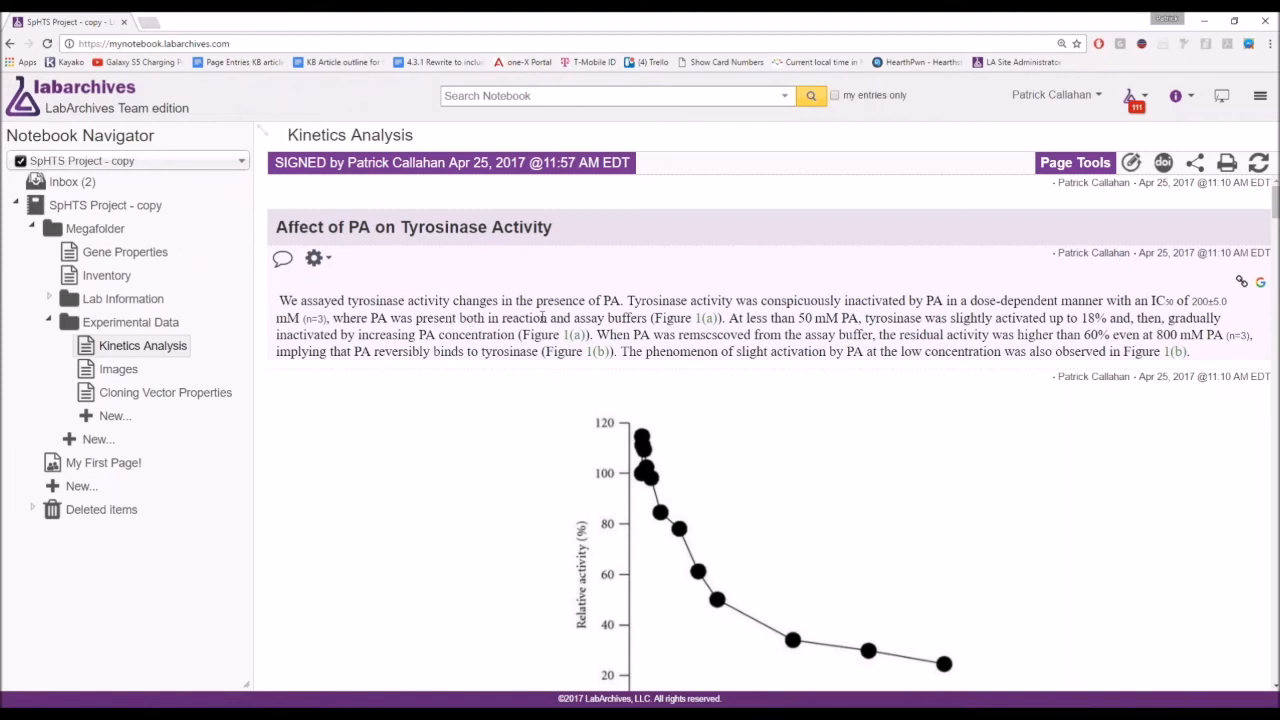
Create a new page under Experimental Data copied from Kinetics Analysis.
{"action": "right_click", "coordinate": [113, 425]}
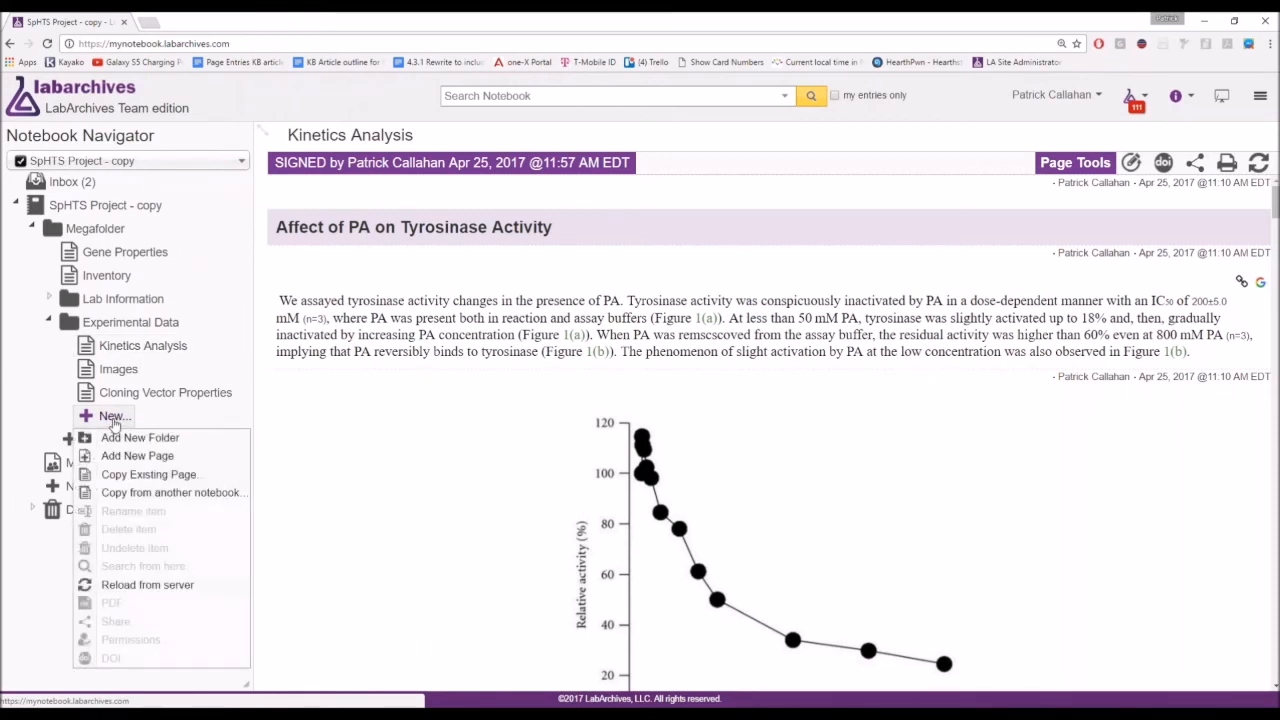
{"action": "left_click", "coordinate": [213, 484]}
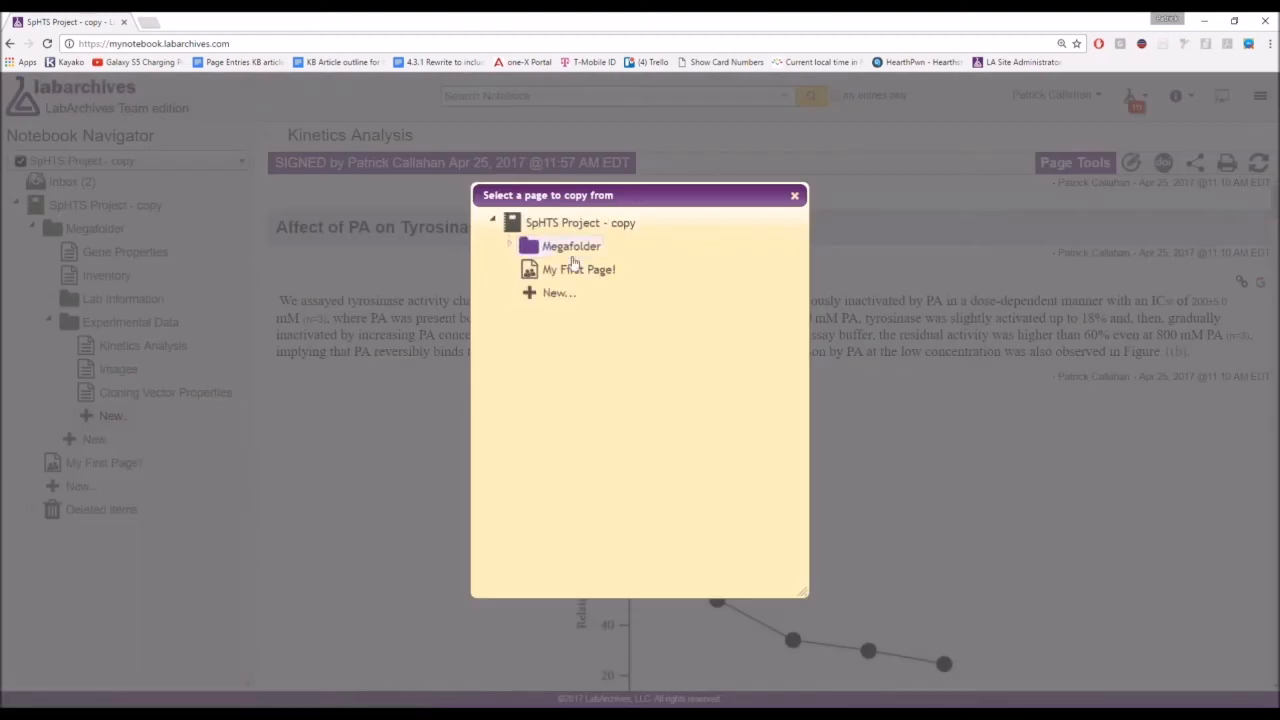
{"action": "left_click", "coordinate": [572, 255]}
{"action": "left_click", "coordinate": [594, 341]}
{"action": "left_click", "coordinate": [610, 372]}
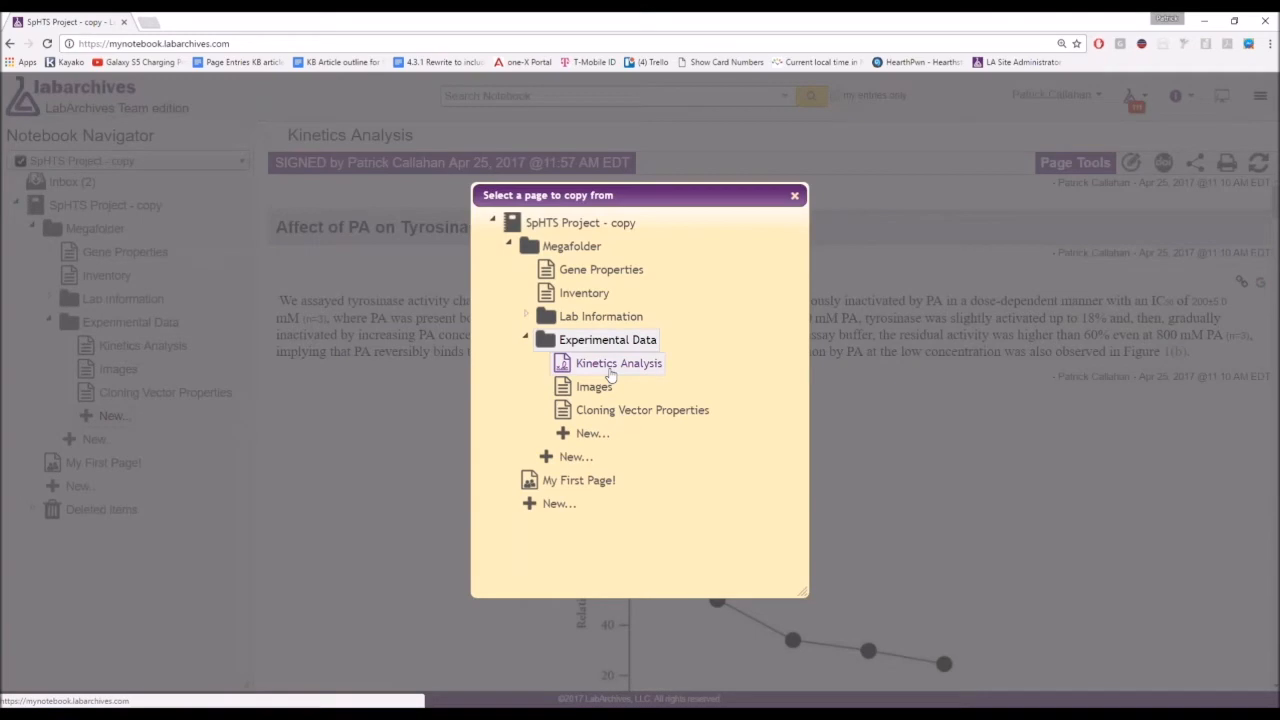
{"action": "left_click", "coordinate": [740, 600]}
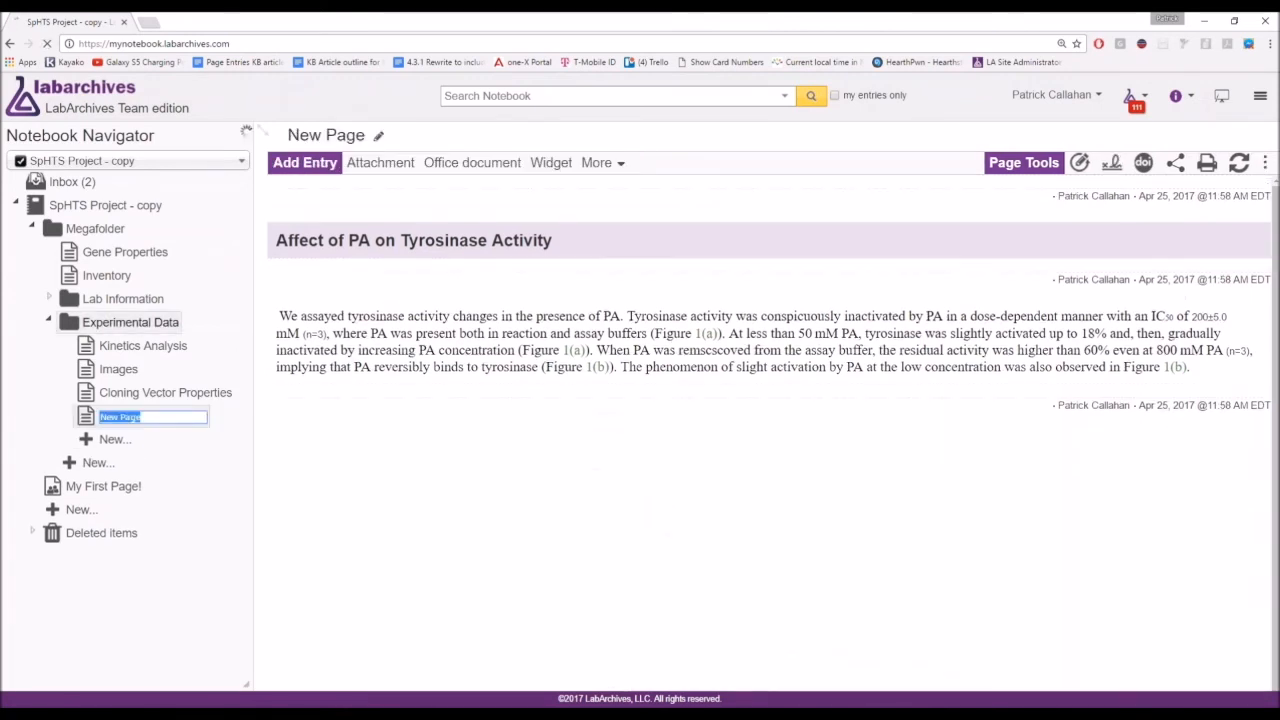
Name the copied page 'New Copy' and begin editing its tyrosinase text entry.
{"action": "type", "text": "ew Copy"}
{"action": "key", "text": "Return"}
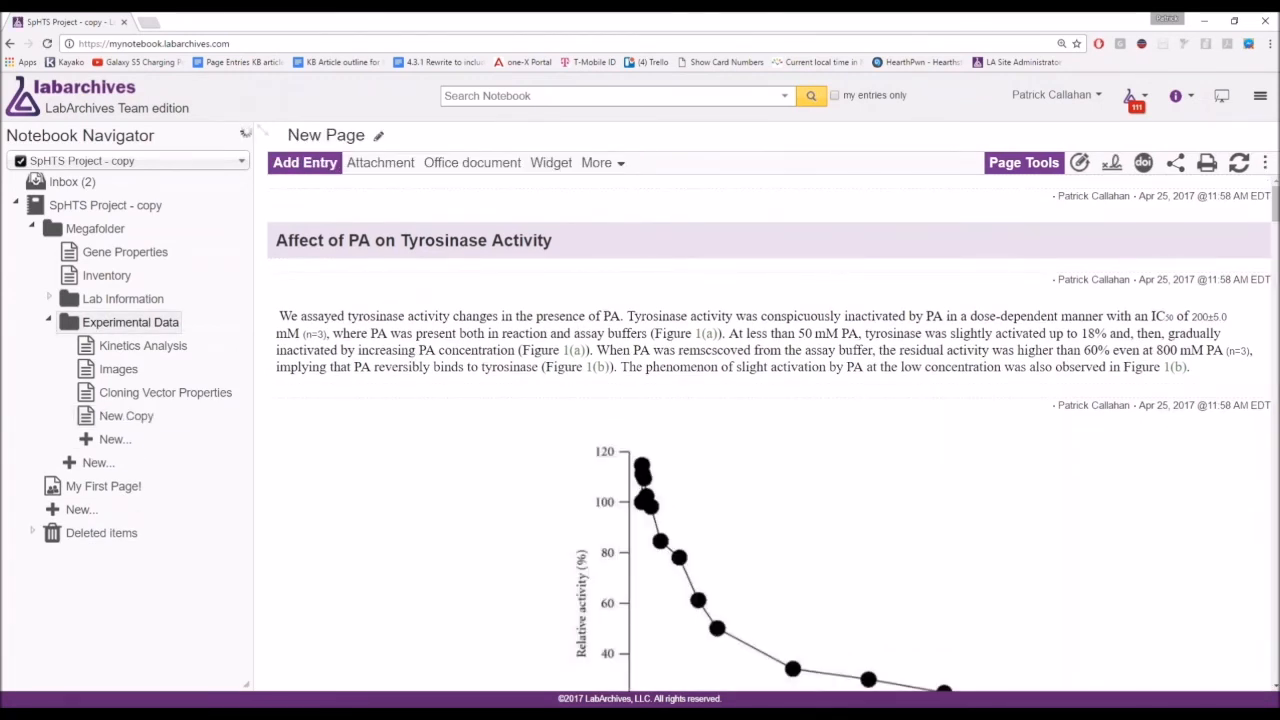
{"action": "left_click", "coordinate": [1065, 333]}
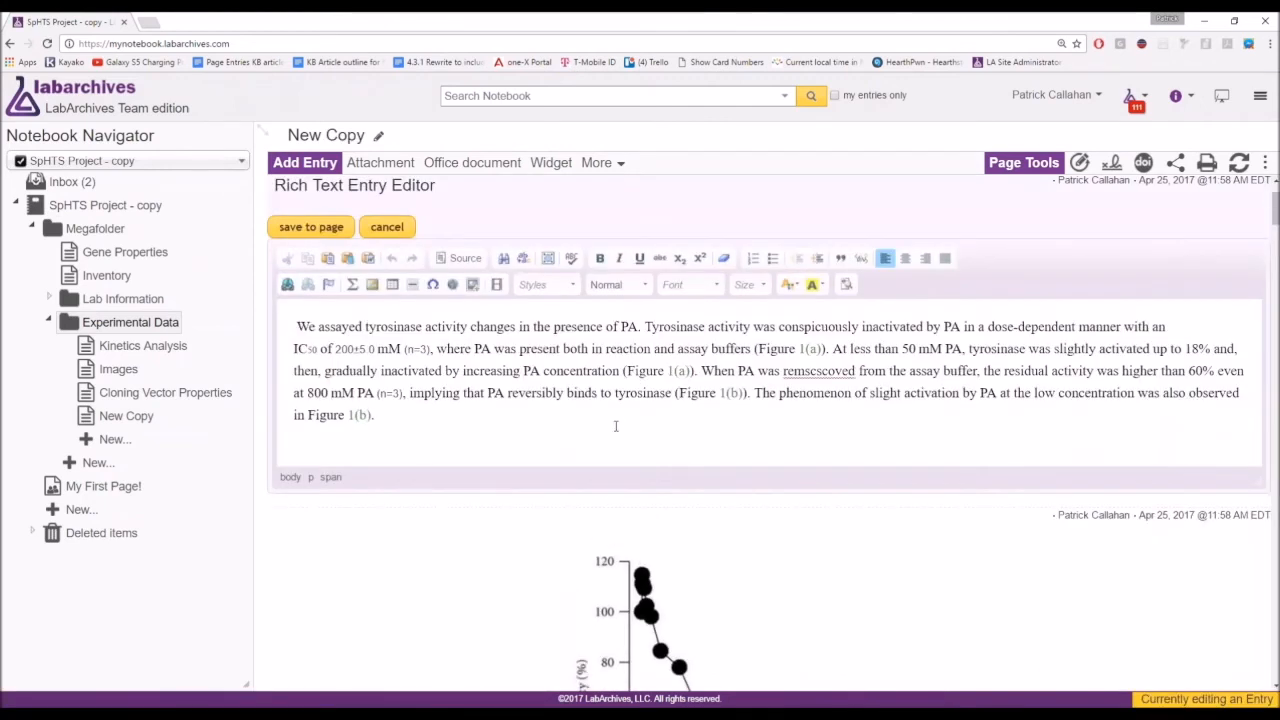
Add a new line 'asdfasdfasdfasdfasdf' below the New Copy paragraph and save the entry.
{"action": "left_click", "coordinate": [621, 420]}
{"action": "key", "text": "Return"}
{"action": "type", "text": "asdfasdfasdfasdfasdf"}
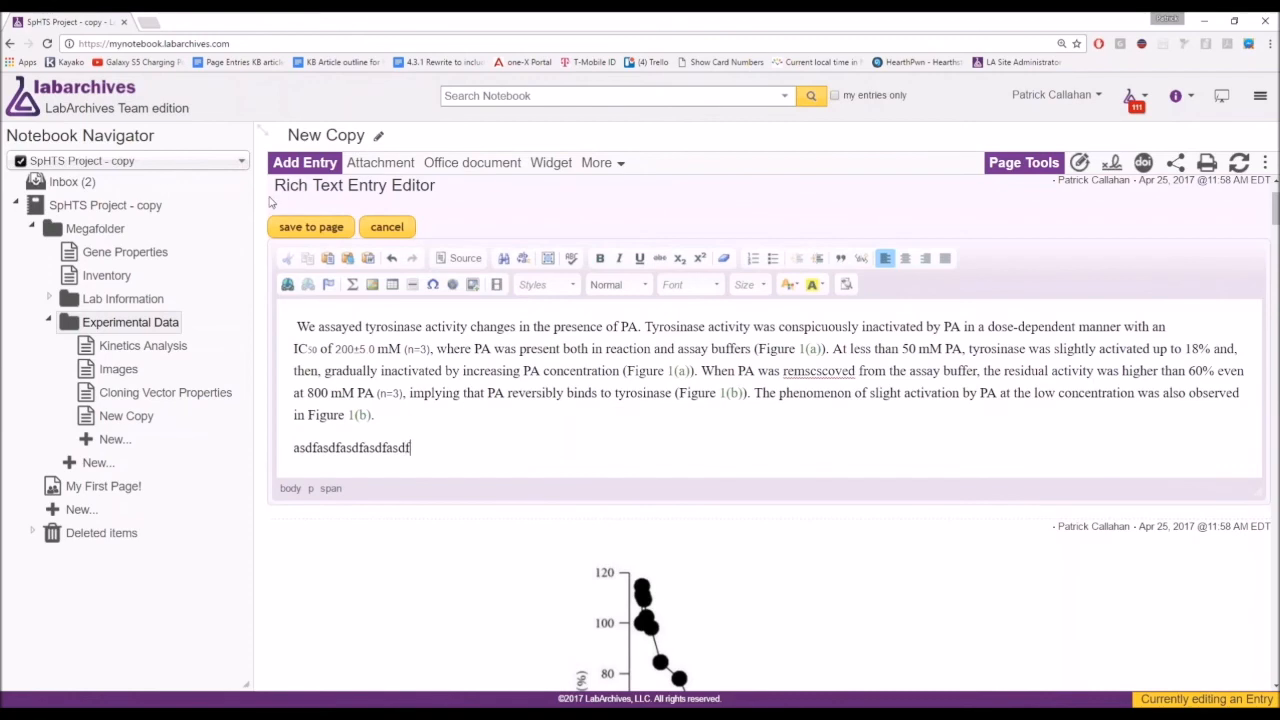
{"action": "left_click", "coordinate": [292, 225]}
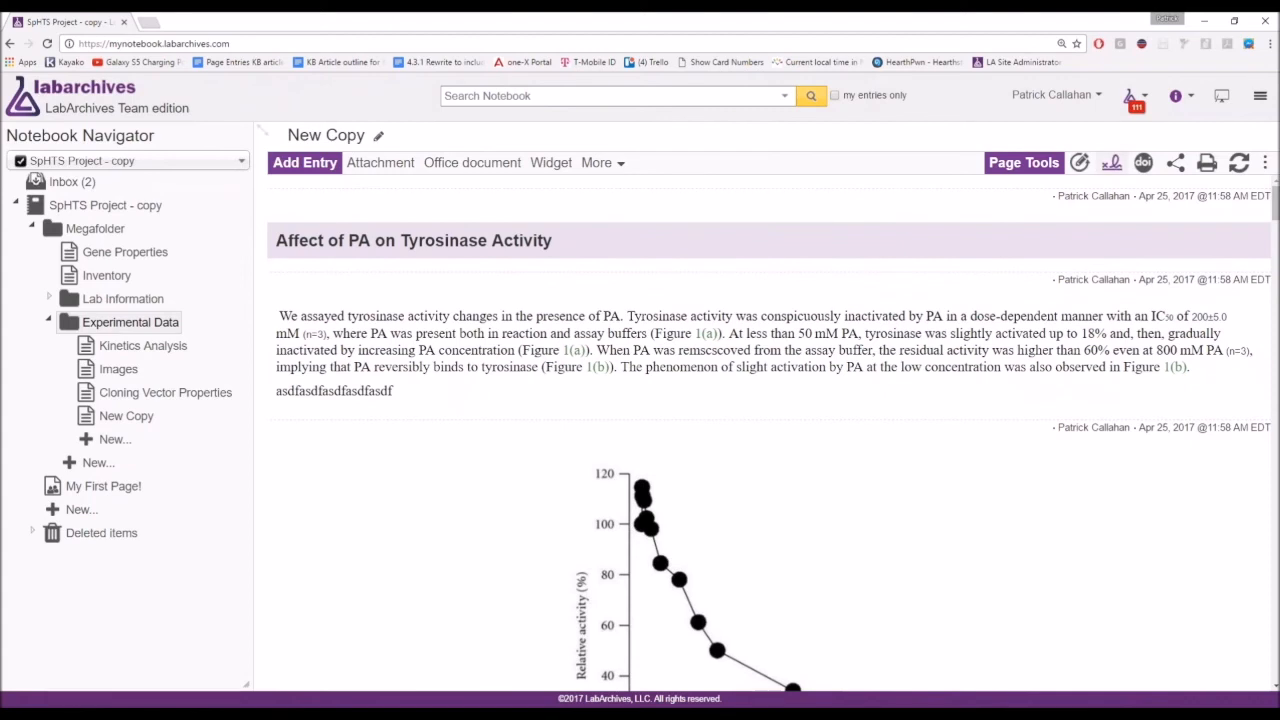
{"action": "left_click", "coordinate": [1260, 96]}
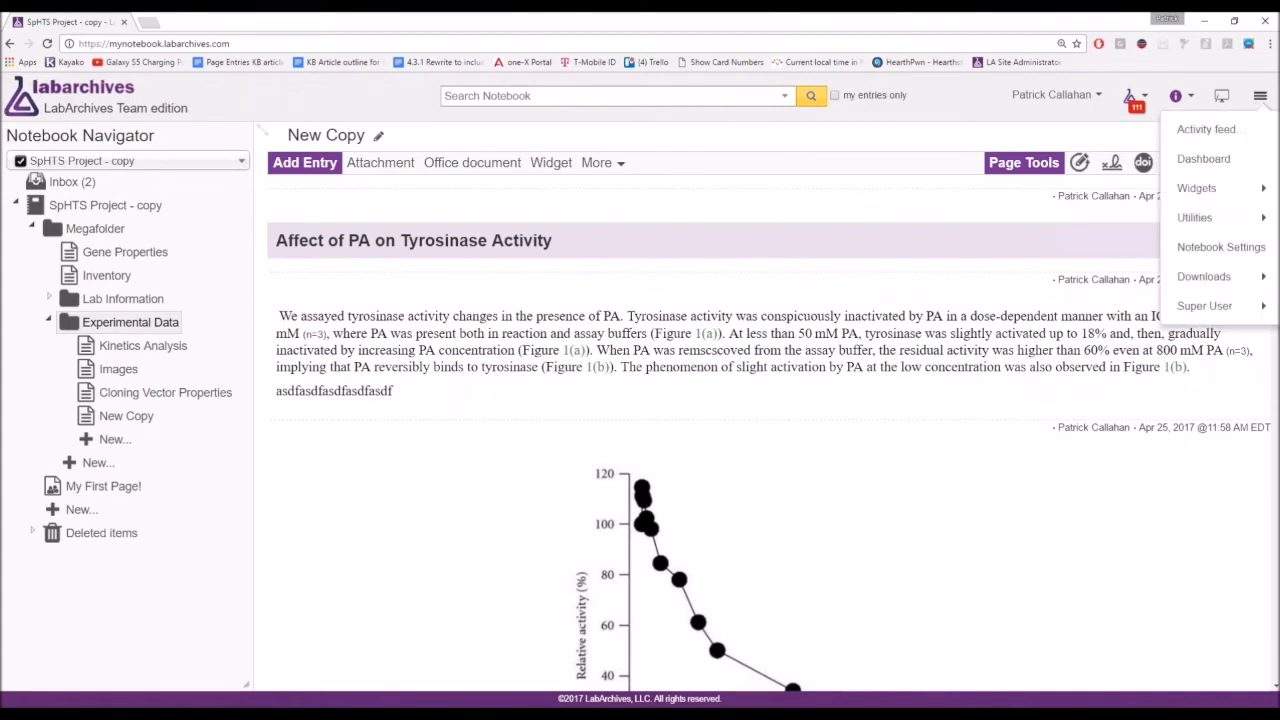
{"action": "mouse_move", "coordinate": [1240, 225]}
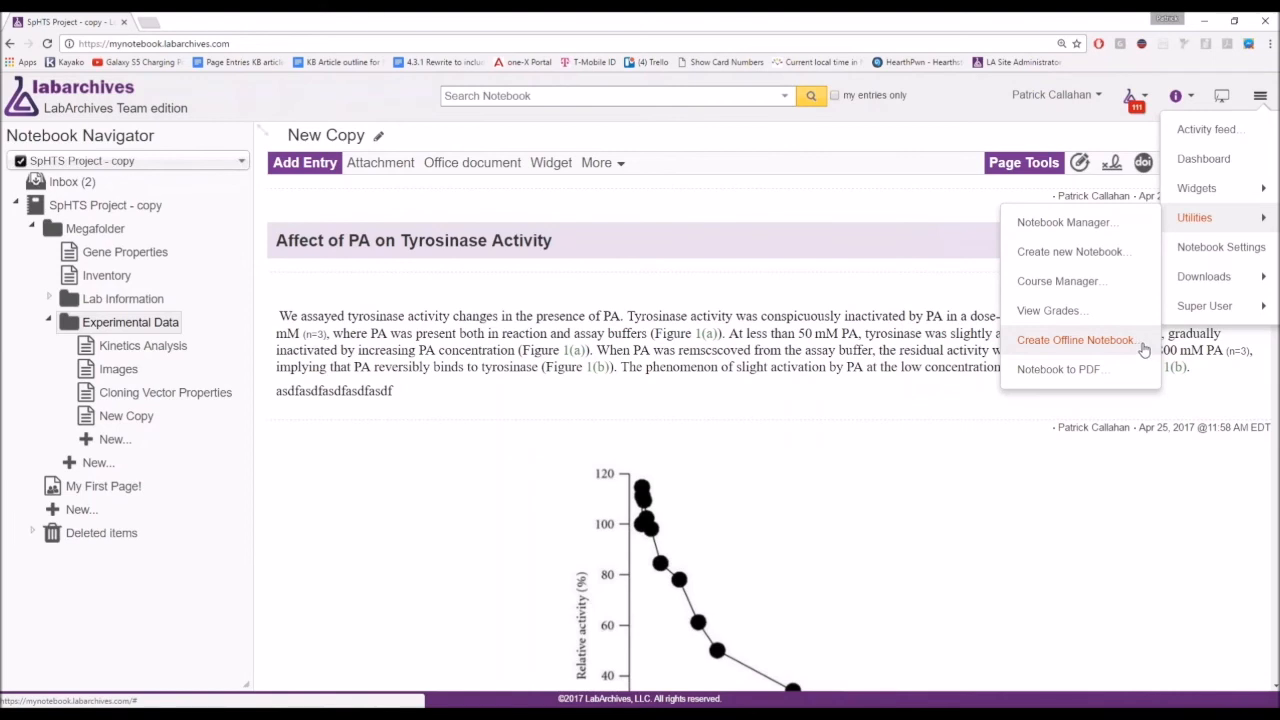
{"action": "mouse_move", "coordinate": [1180, 276]}
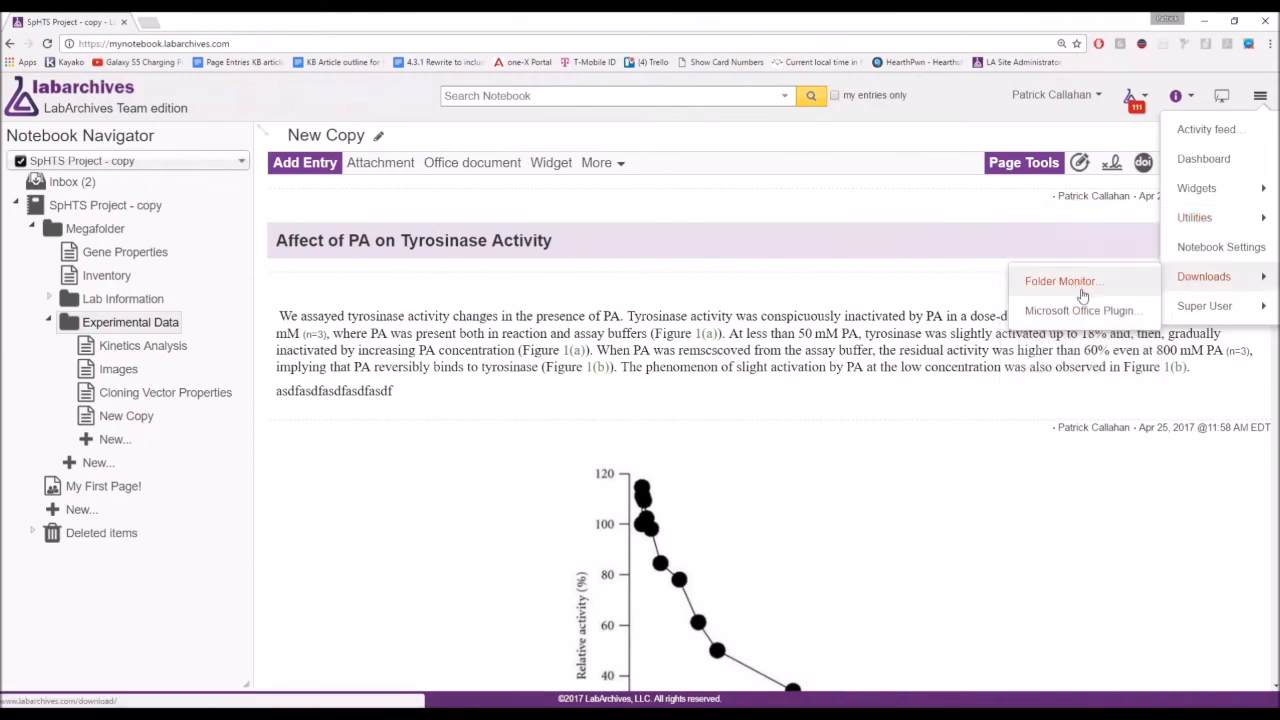
{"action": "mouse_move", "coordinate": [1195, 217]}
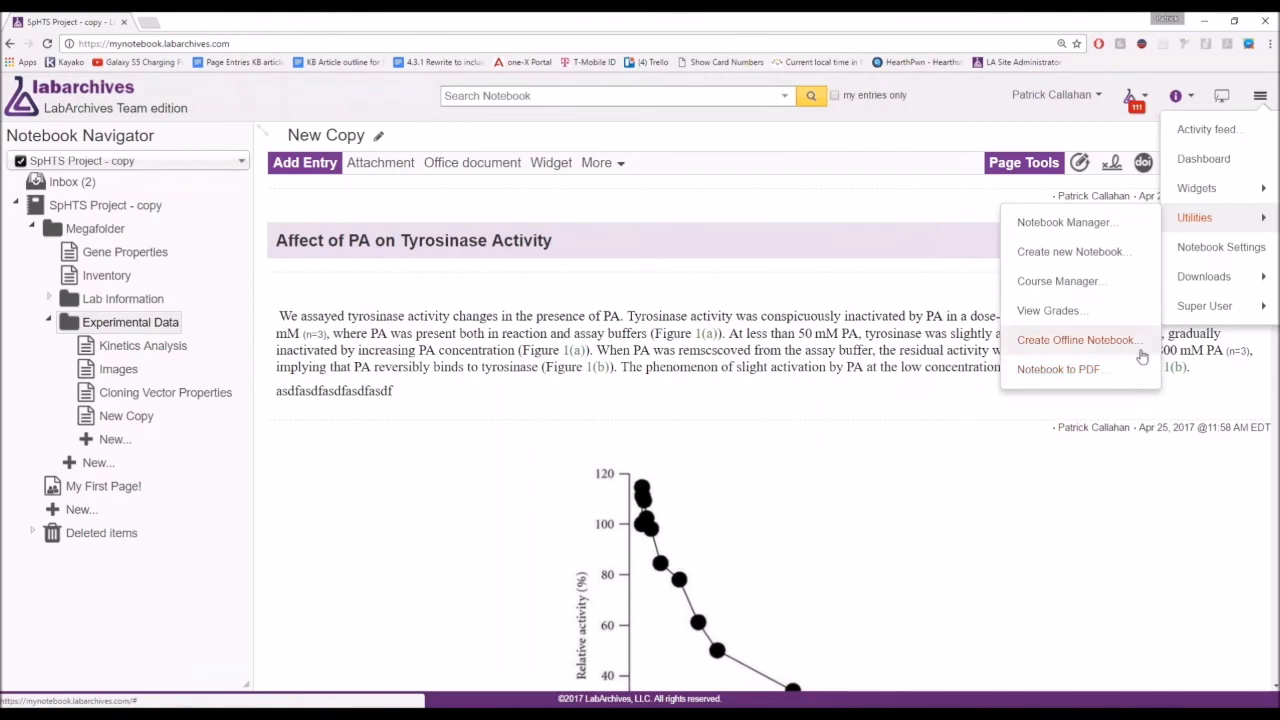
{"action": "key", "text": "ctrl"}
{"action": "key", "text": "ctrl"}
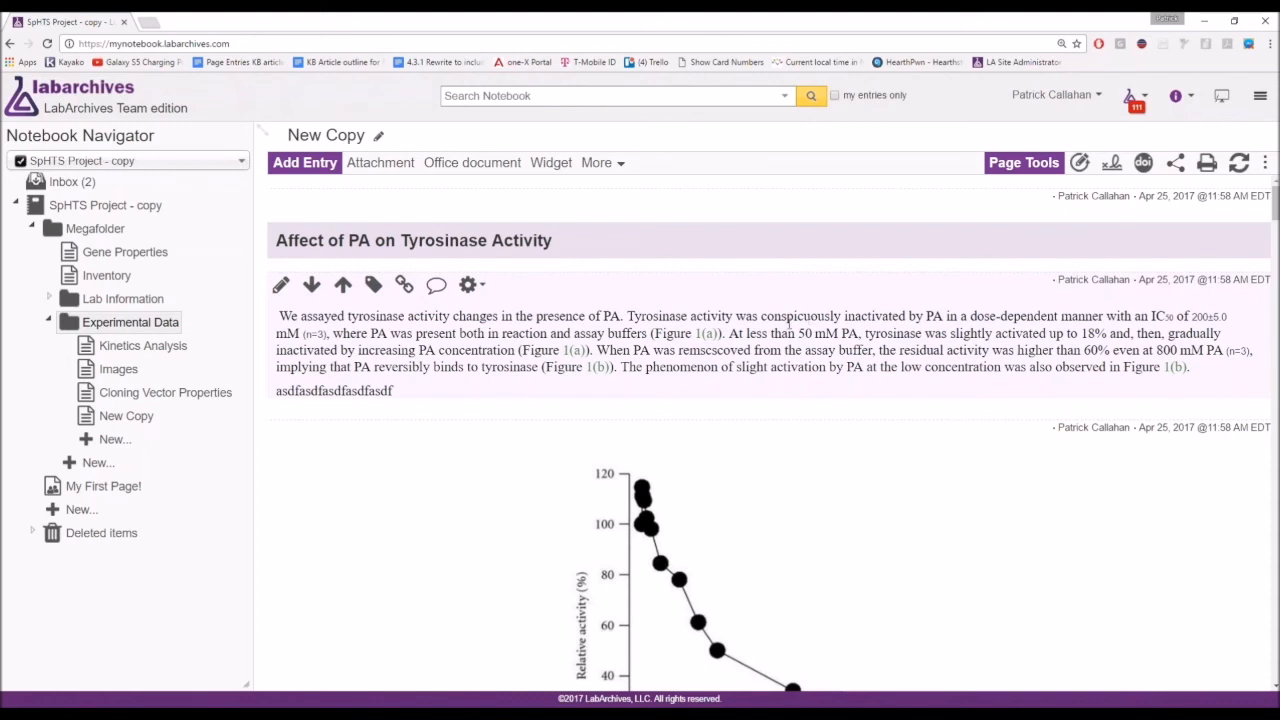
Add a top-level notebook page named Widgets and begin a widget entry on it.
{"action": "left_click", "coordinate": [84, 512]}
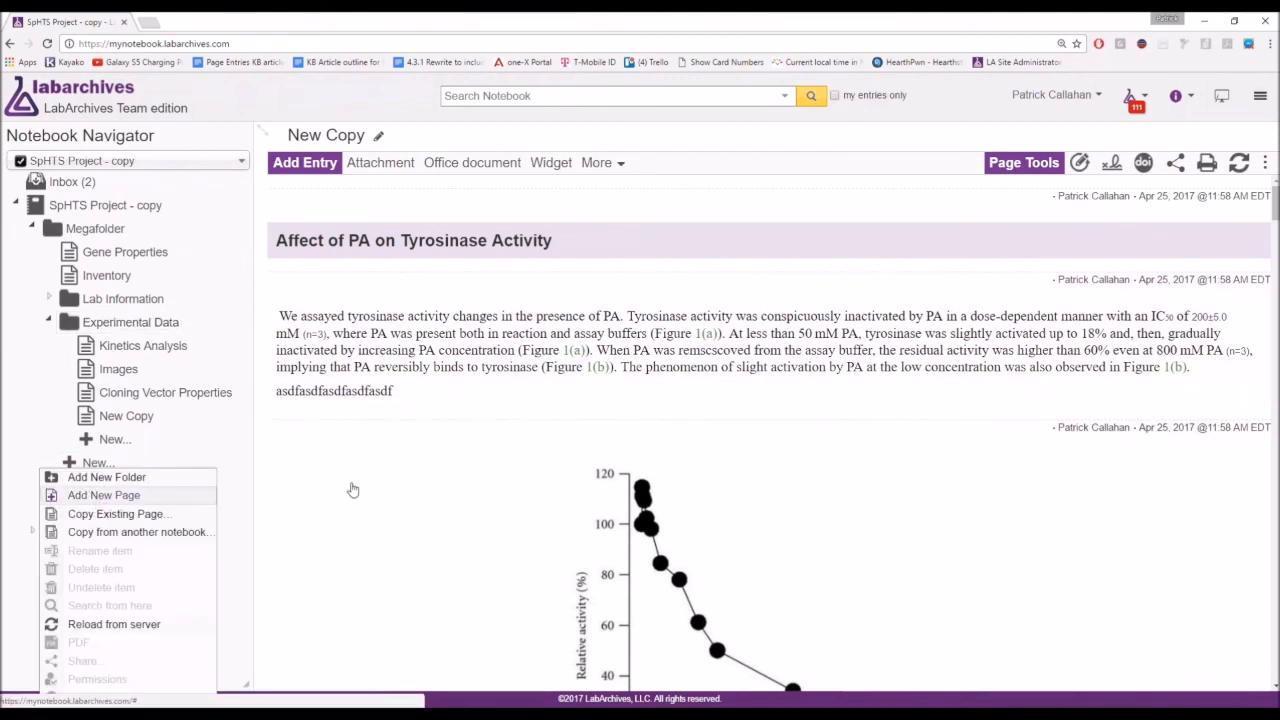
{"action": "left_click", "coordinate": [98, 495]}
{"action": "type", "text": "Widgets"}
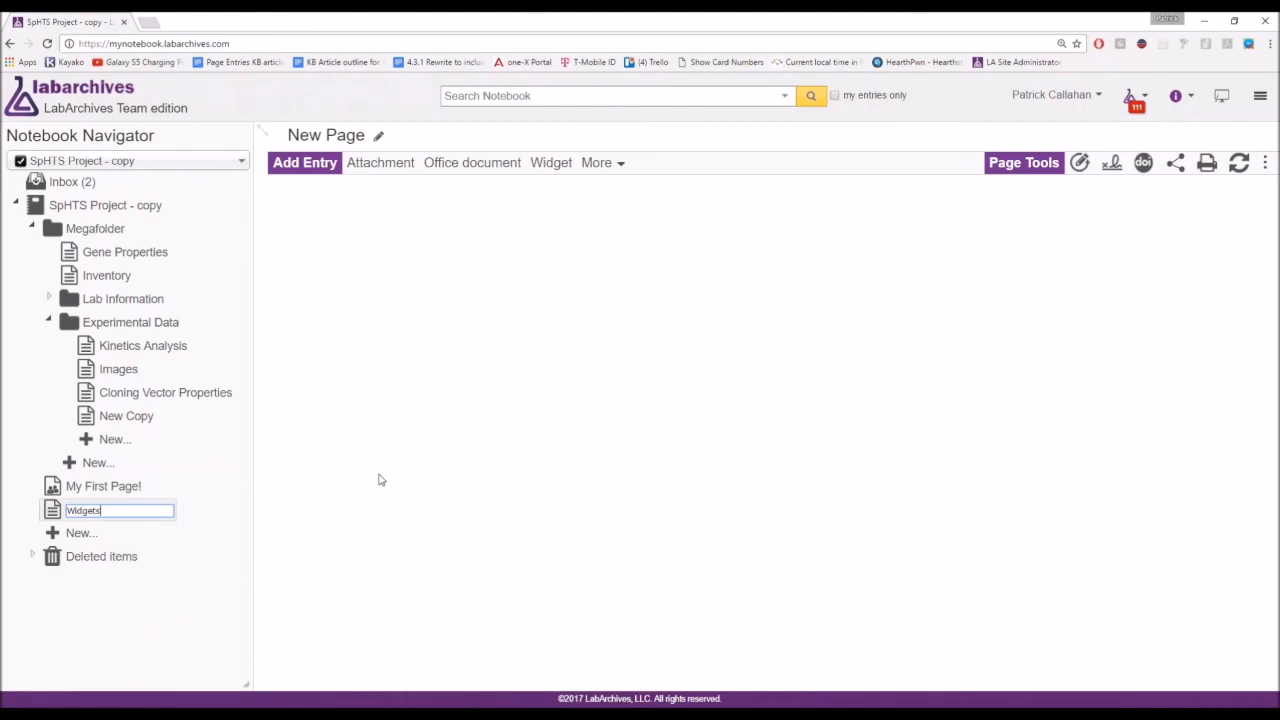
{"action": "key", "text": "Return"}
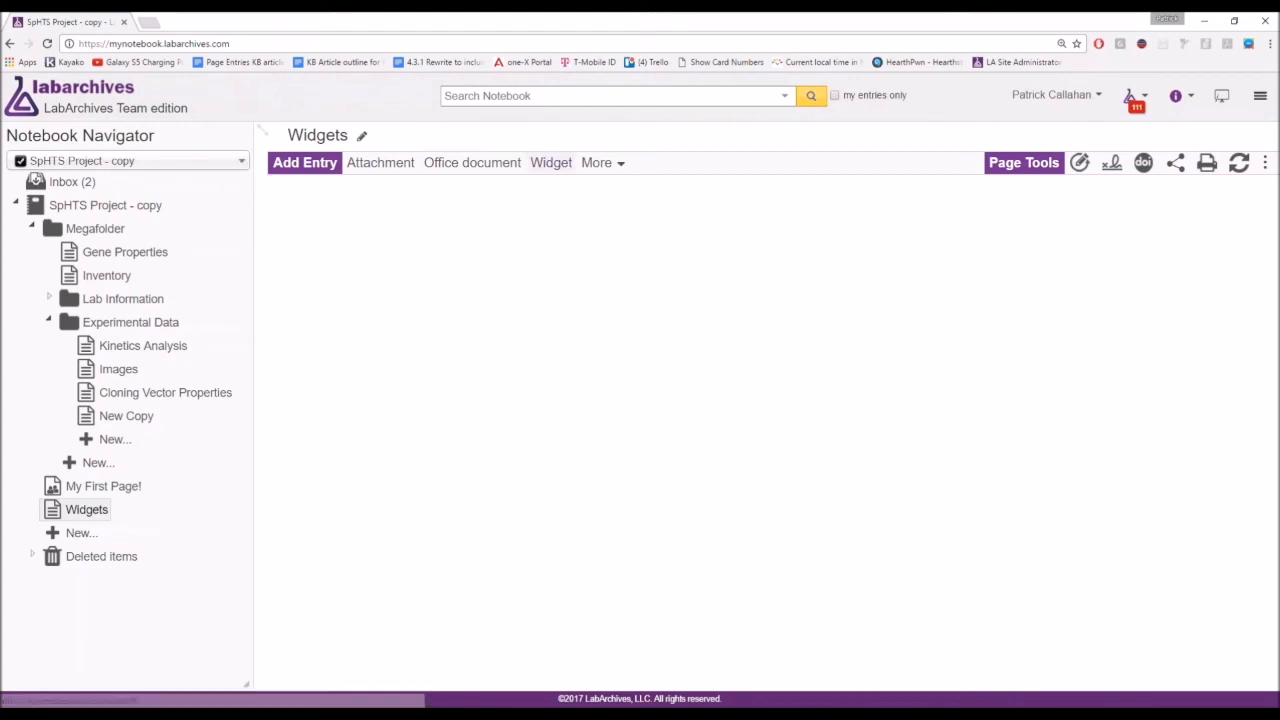
{"action": "left_click", "coordinate": [551, 163]}
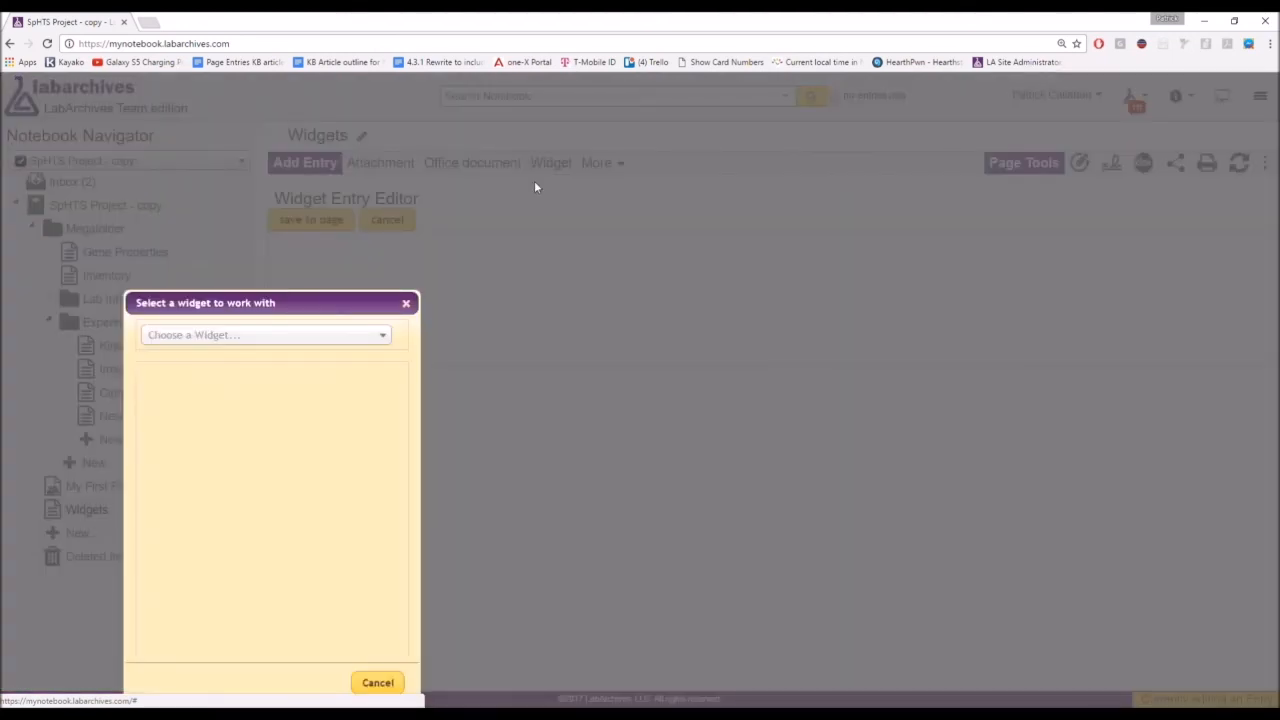
Search the widget list for 'chemi' and load Chemical Inventory as the entry's widget.
{"action": "left_click", "coordinate": [314, 338]}
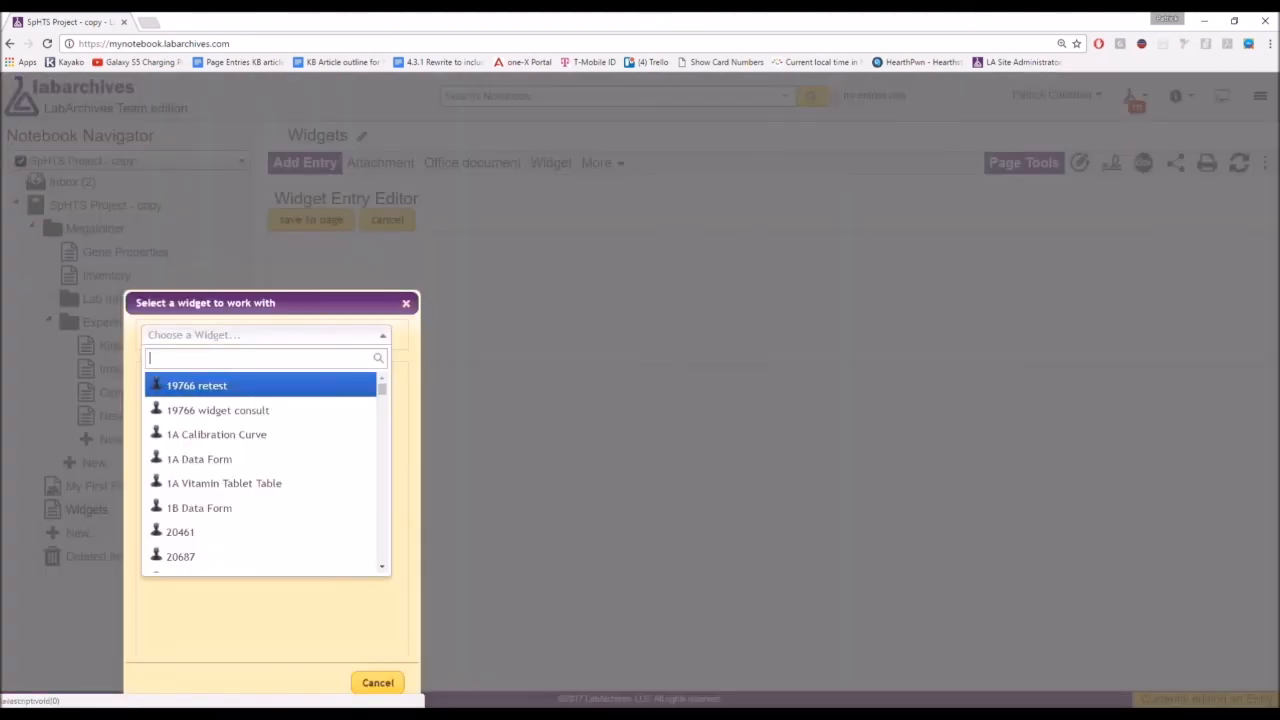
{"action": "scroll", "coordinate": [262, 455], "scroll_direction": "down", "scroll_amount": 6}
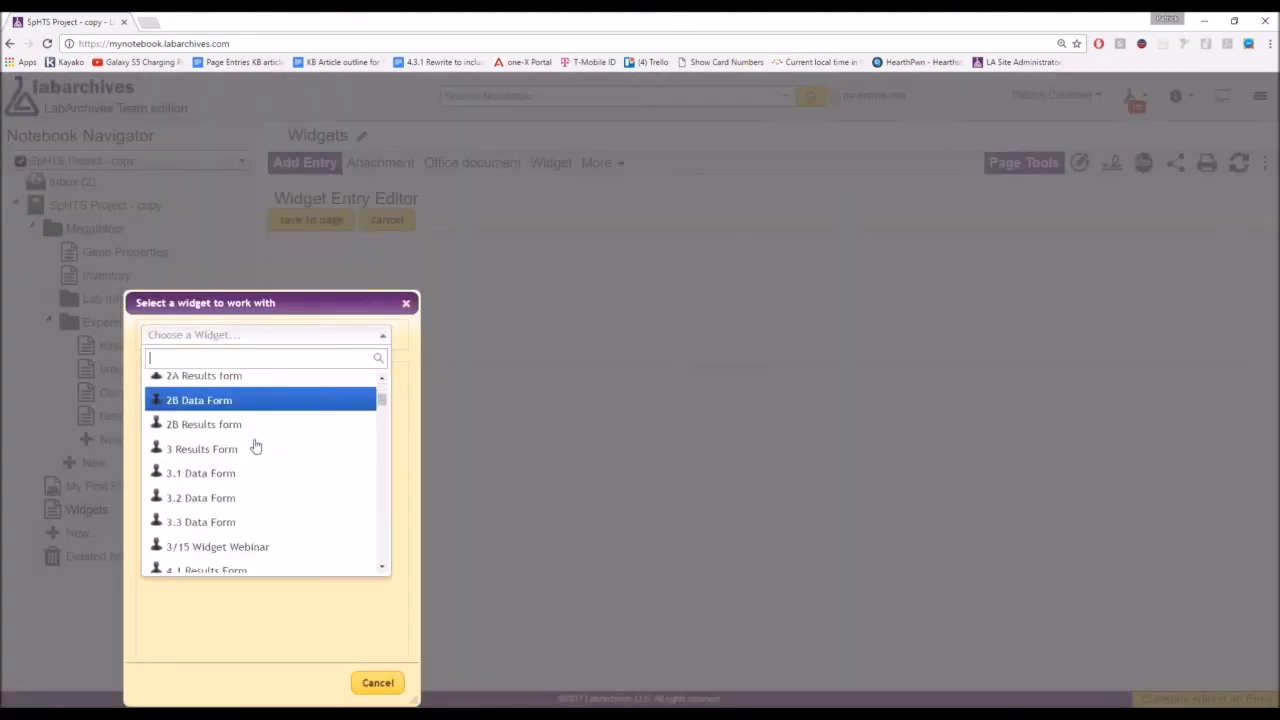
{"action": "scroll", "coordinate": [256, 445], "scroll_direction": "down", "scroll_amount": 3}
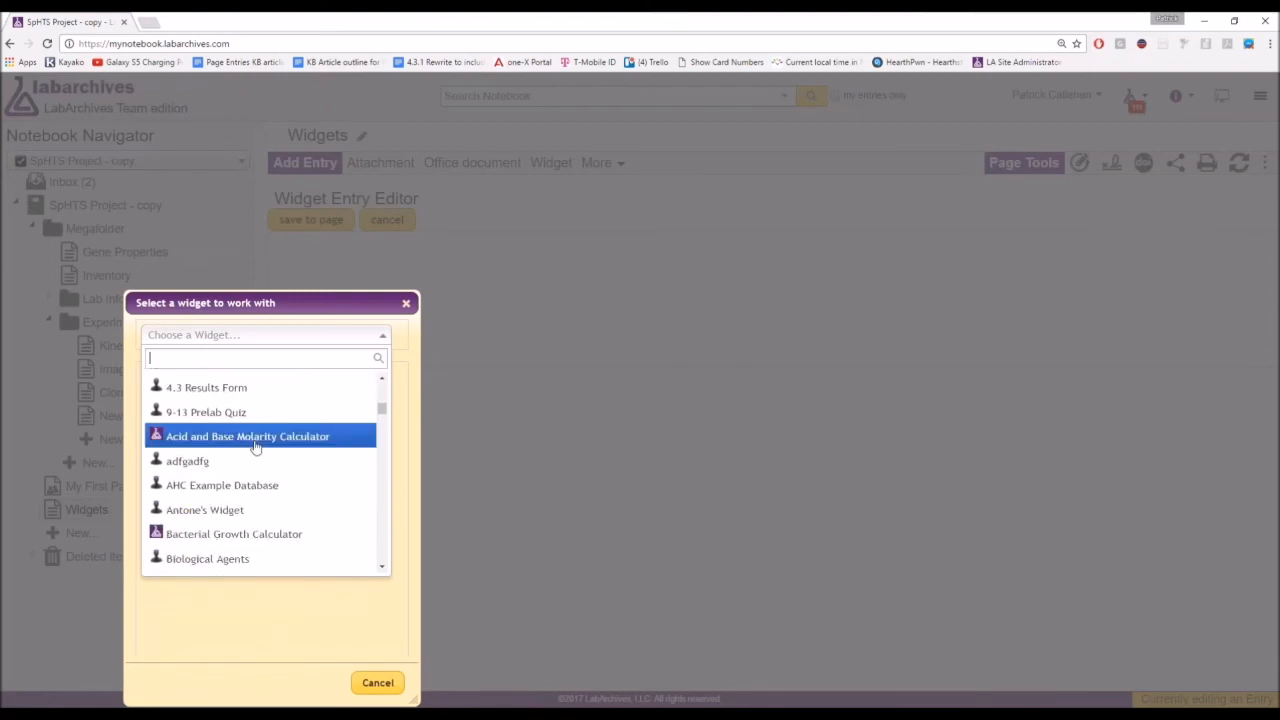
{"action": "scroll", "coordinate": [256, 447], "scroll_direction": "down", "scroll_amount": 1}
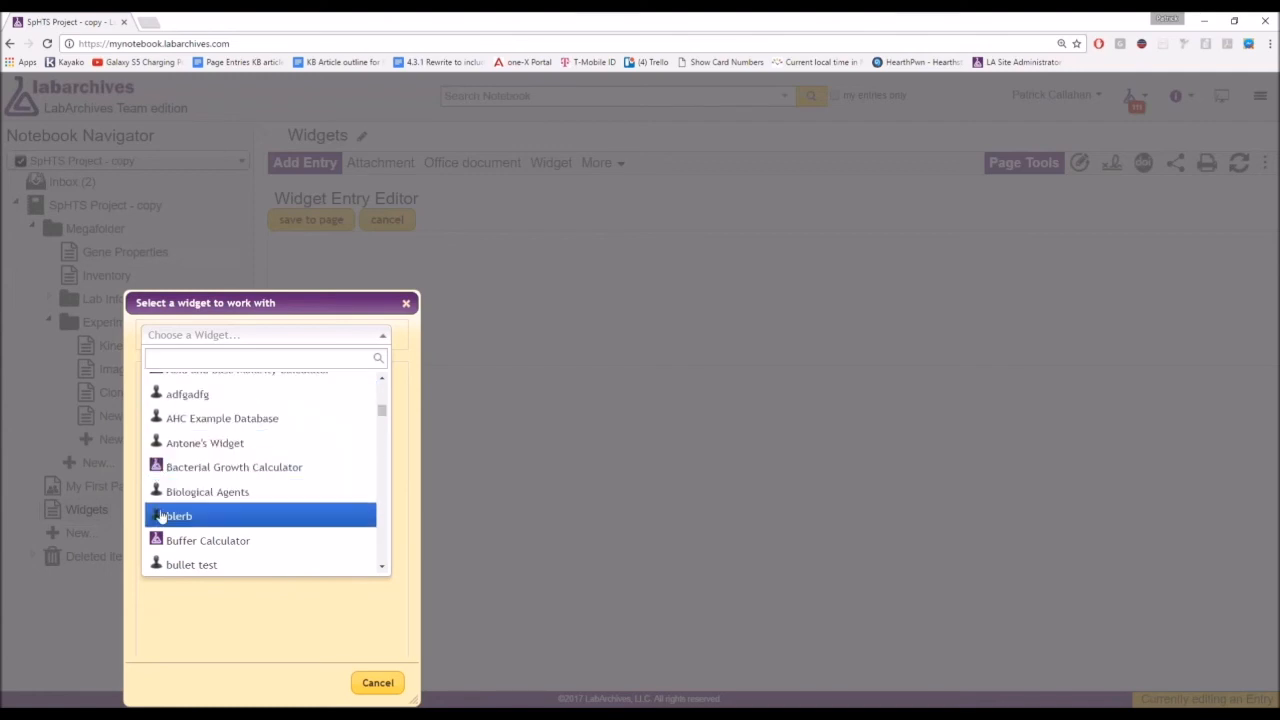
{"action": "key", "text": "ctrl"}
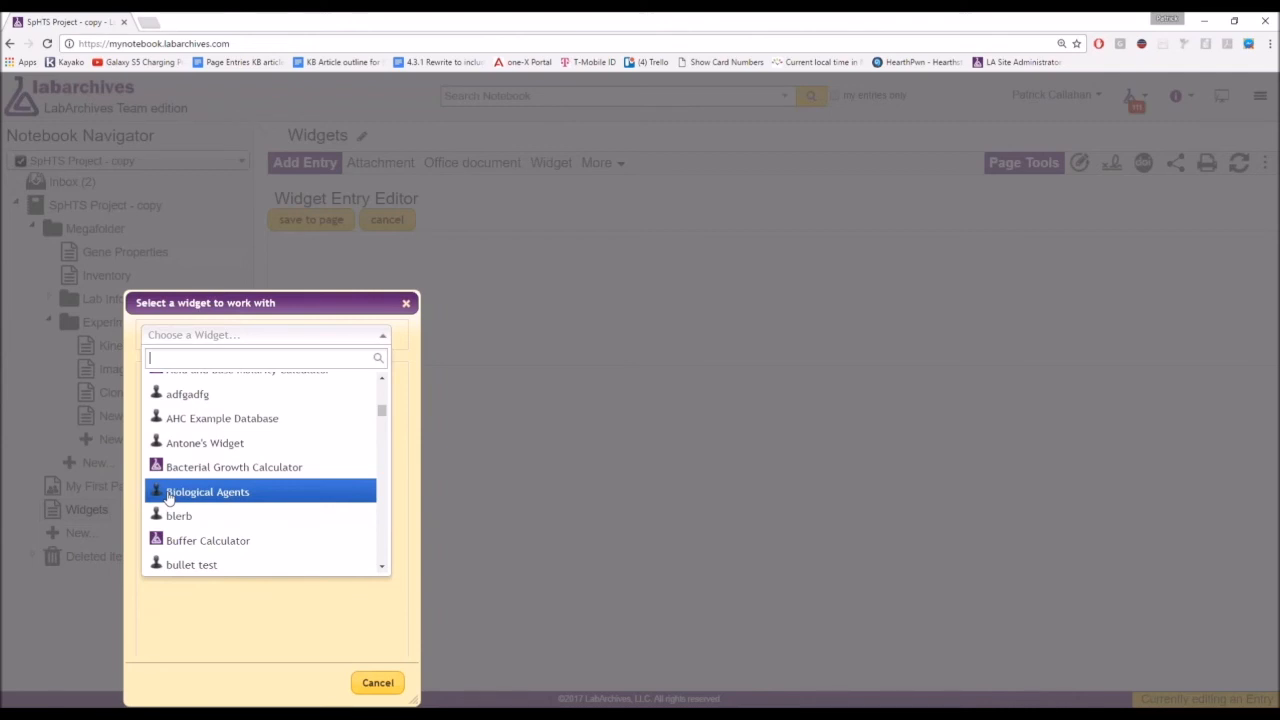
{"action": "type", "text": "hemi"}
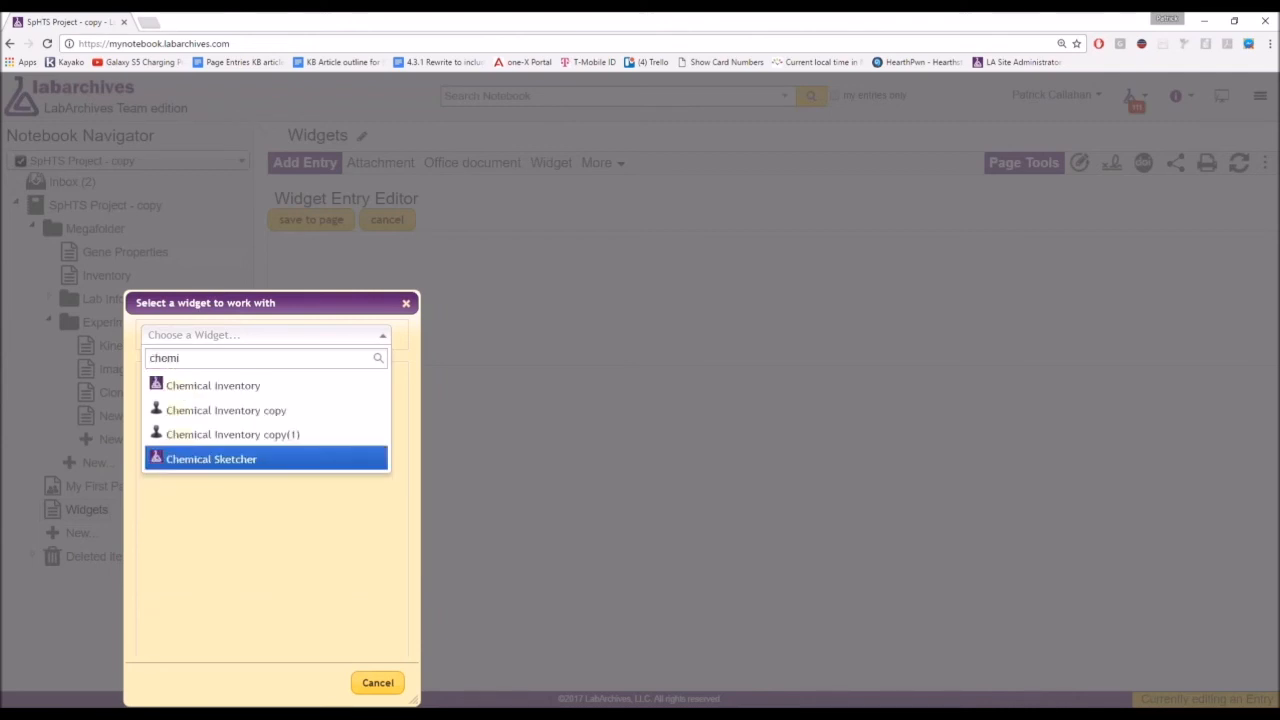
{"action": "key", "text": "Return"}
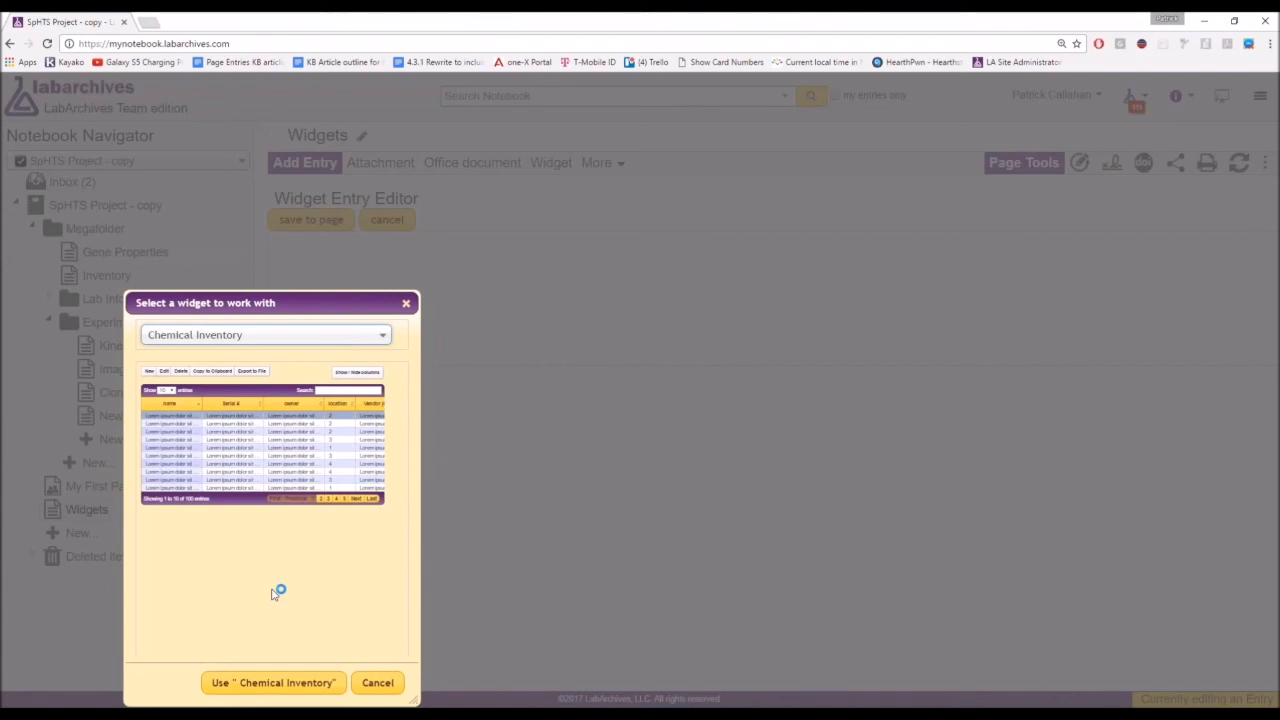
{"action": "left_click", "coordinate": [270, 685]}
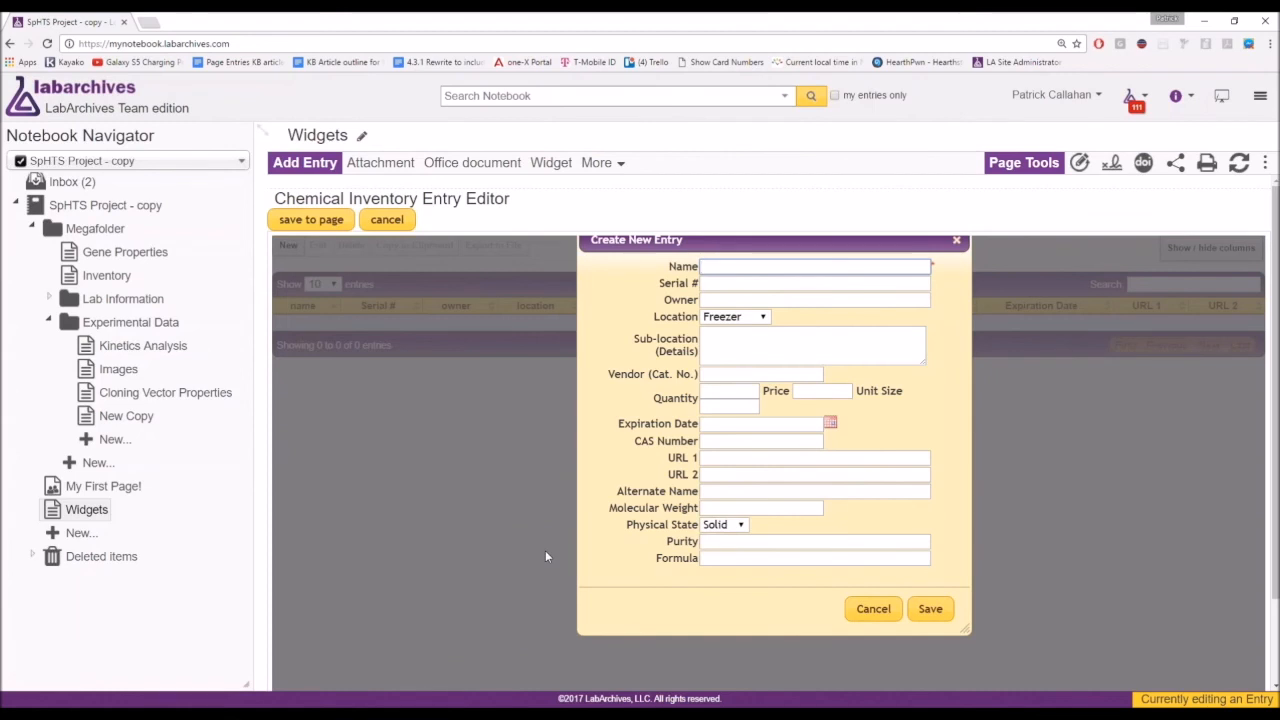
Add a Luminol item (serial 65198498, owner, expiring 04/25/2017) and save the inventory widget.
{"action": "key", "text": "Tab"}
{"action": "key", "text": "Tab"}
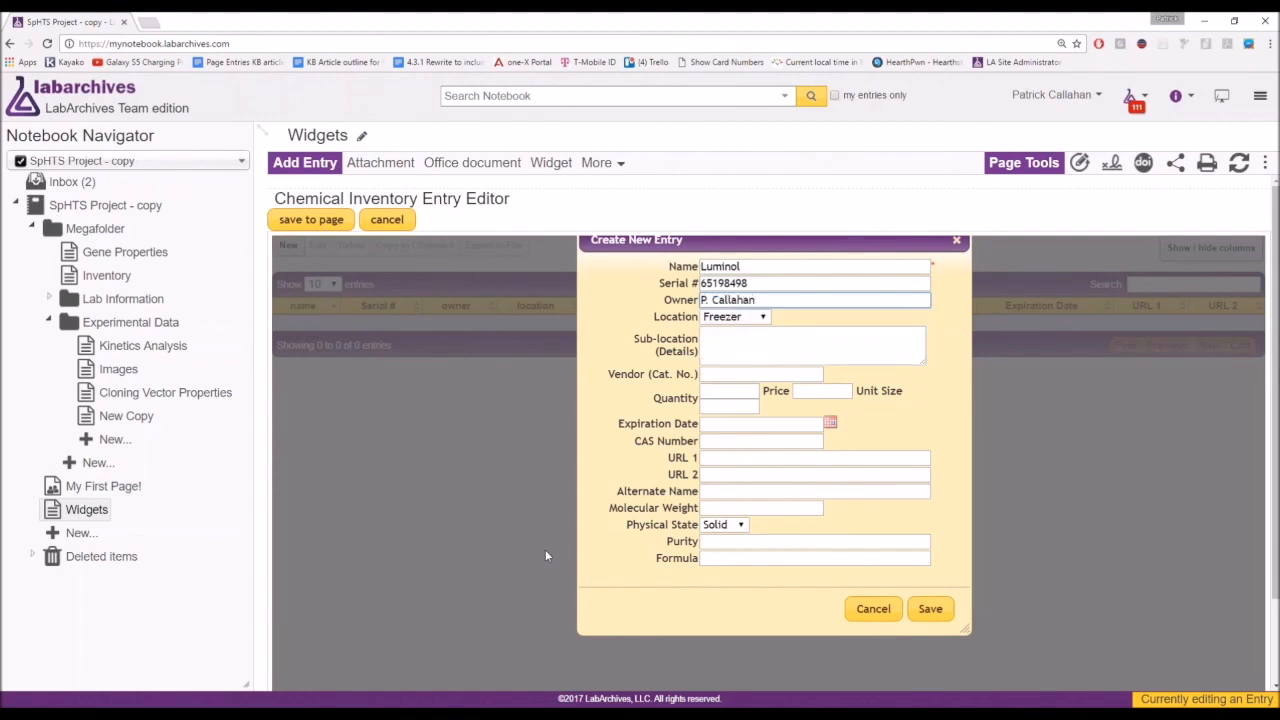
{"action": "left_click", "coordinate": [830, 423]}
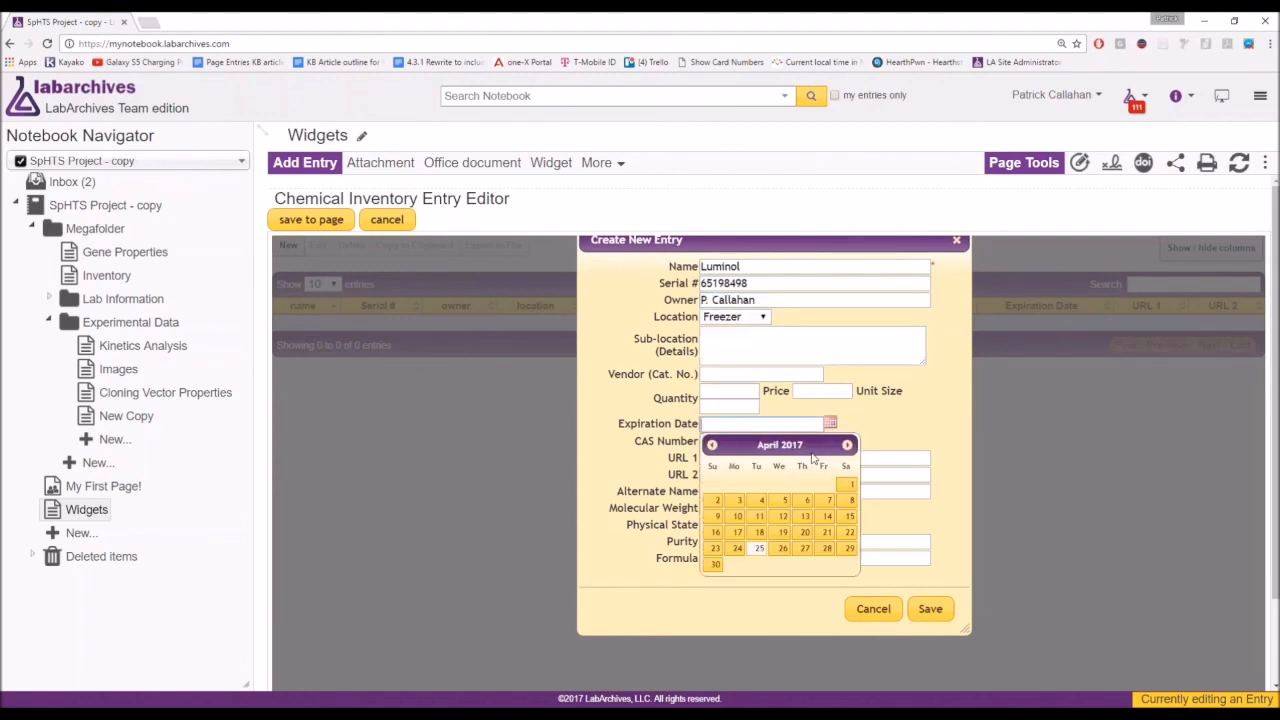
{"action": "left_click", "coordinate": [759, 550]}
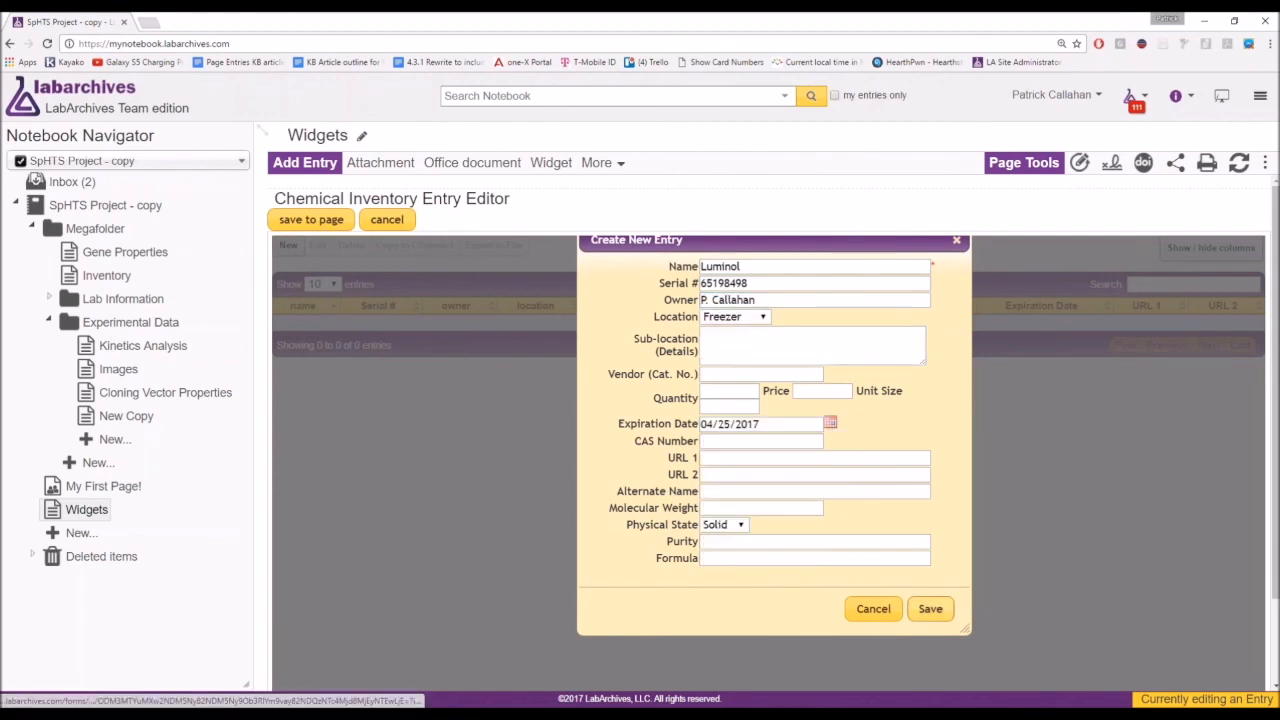
{"action": "left_click", "coordinate": [930, 609]}
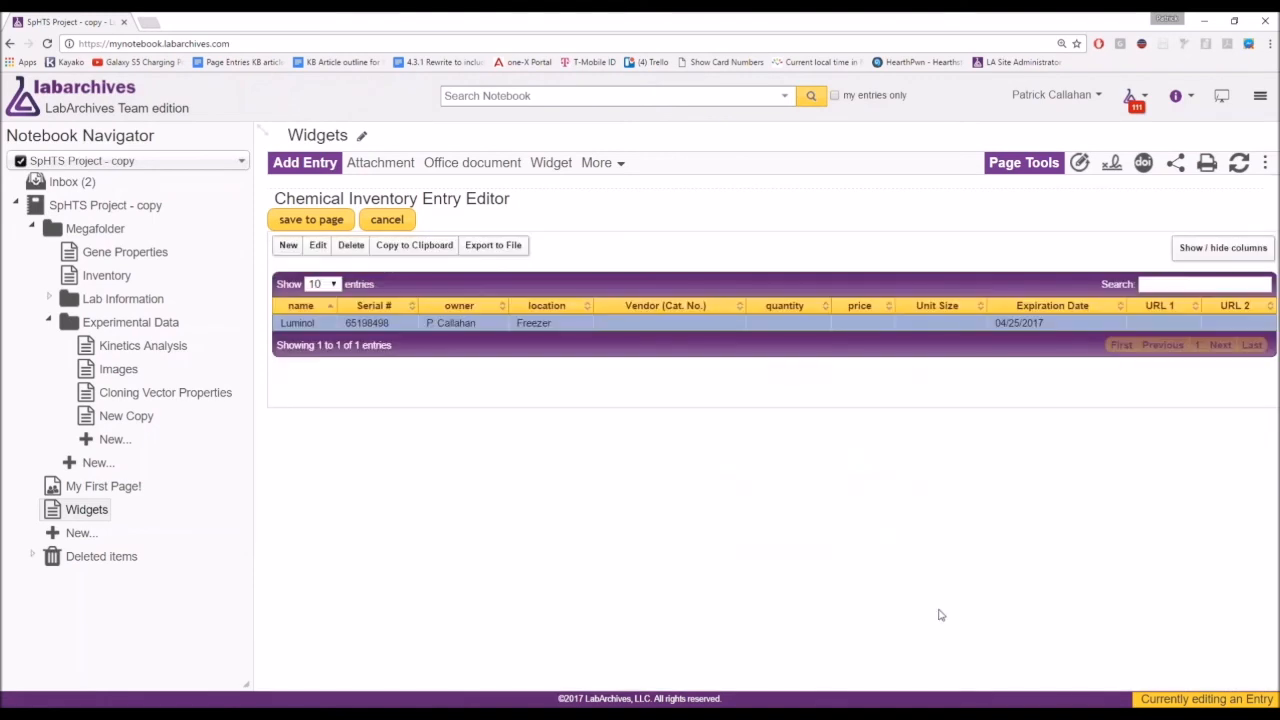
{"action": "left_click", "coordinate": [316, 219]}
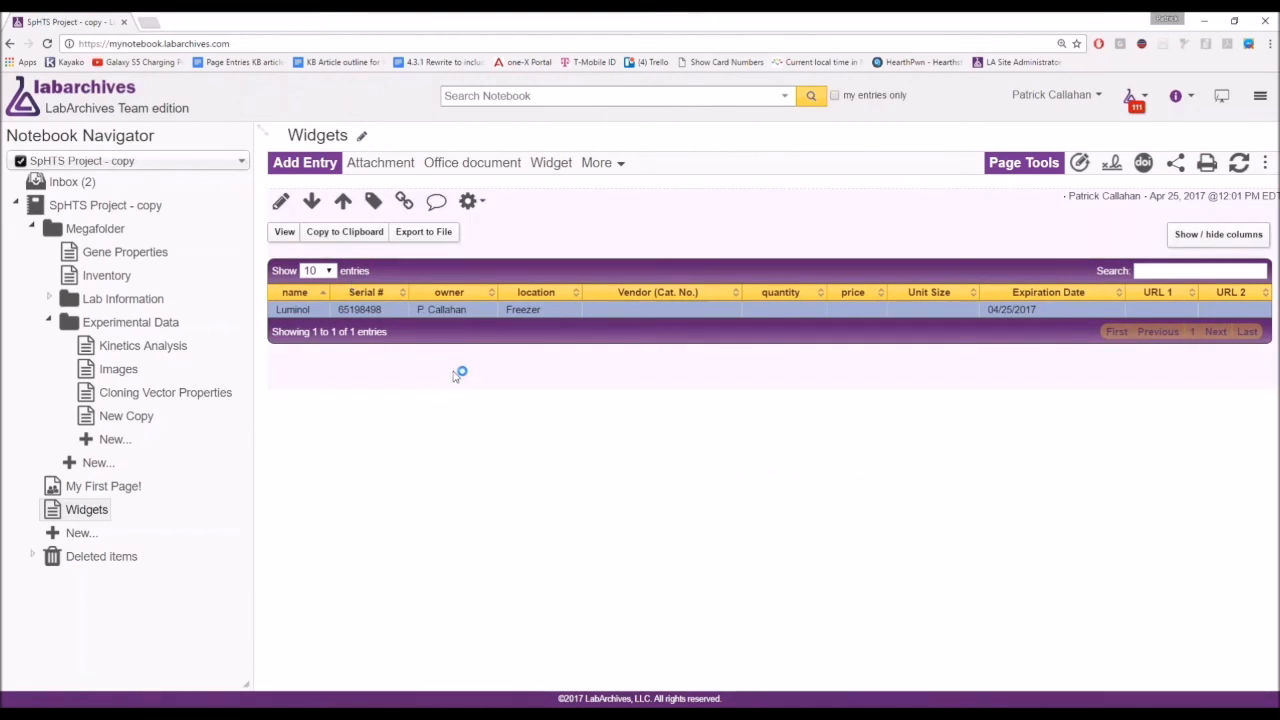
{"action": "double_click", "coordinate": [431, 312]}
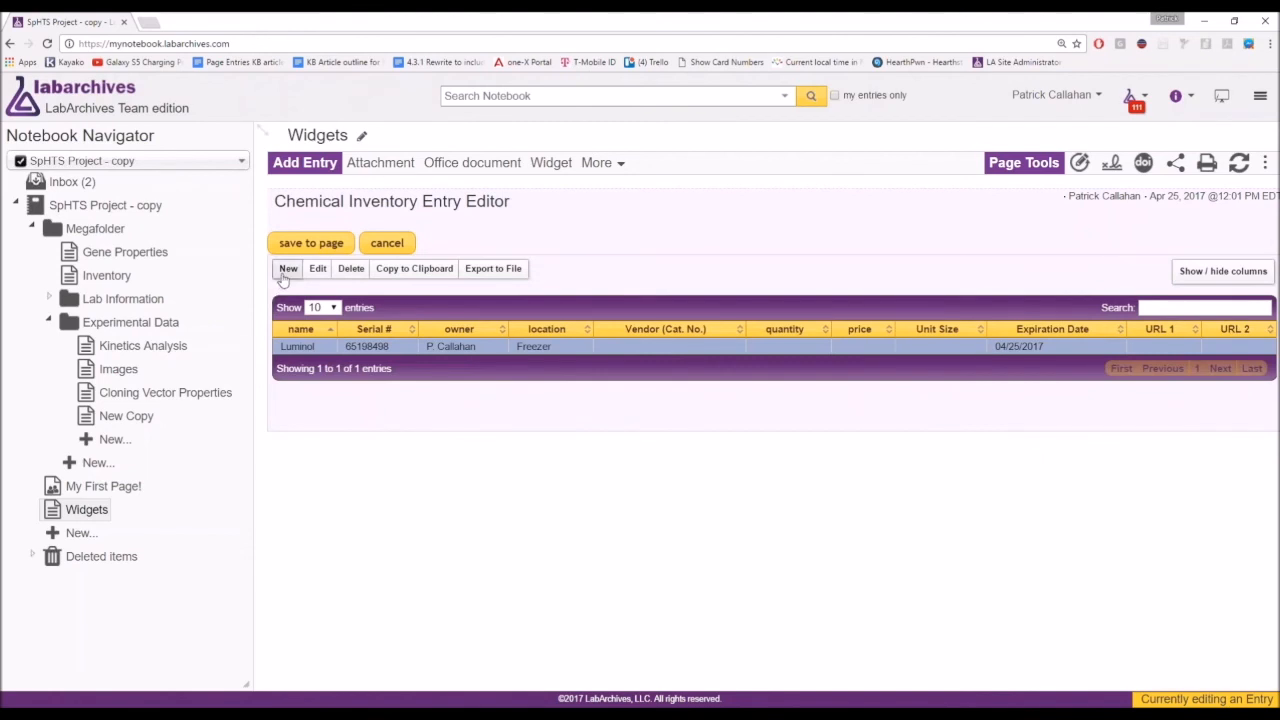
Add an item named 'New Entry' to the inventory table and save the widget.
{"action": "left_click", "coordinate": [287, 270]}
{"action": "type", "text": "New "}
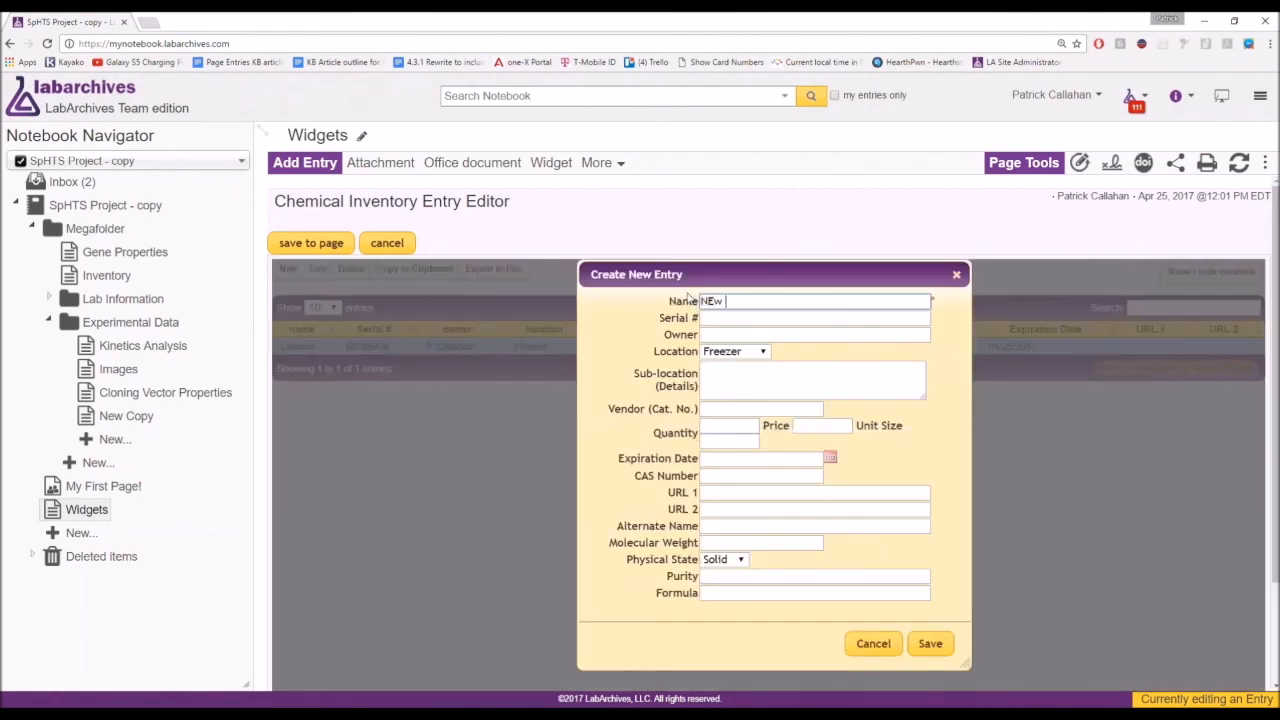
{"action": "type", "text": "Entry"}
{"action": "left_click", "coordinate": [929, 644]}
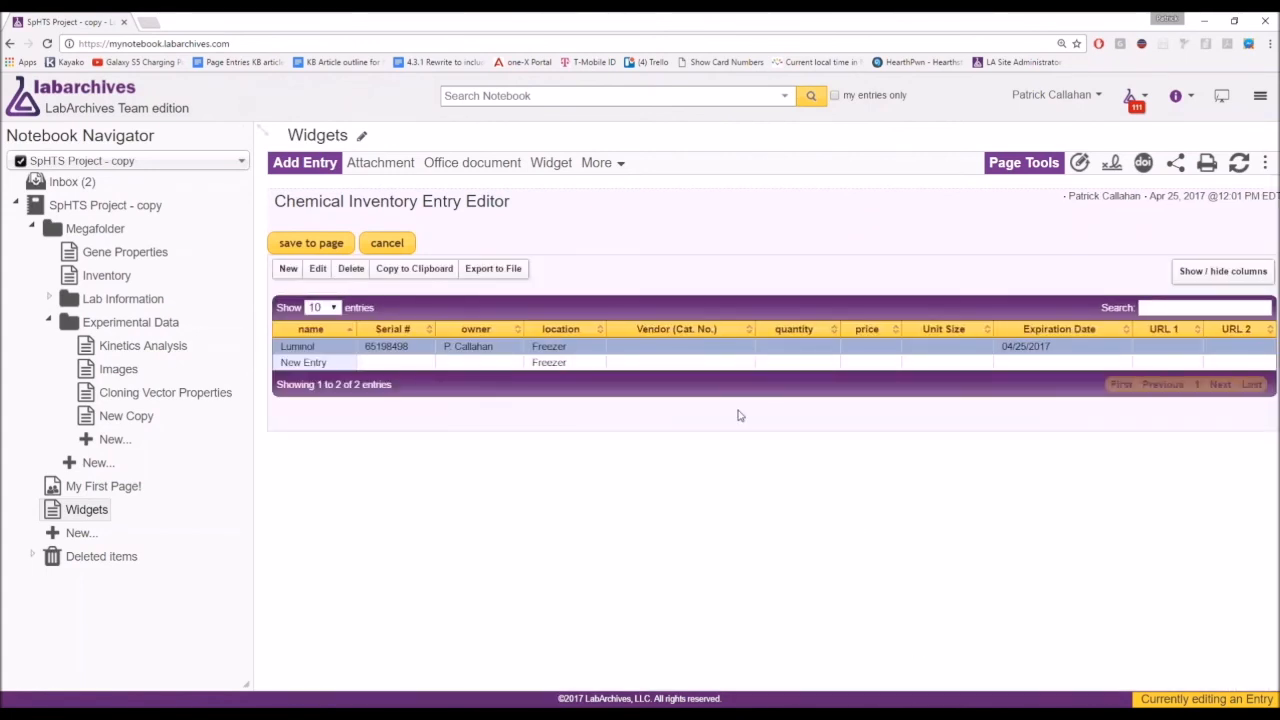
{"action": "left_click", "coordinate": [311, 243]}
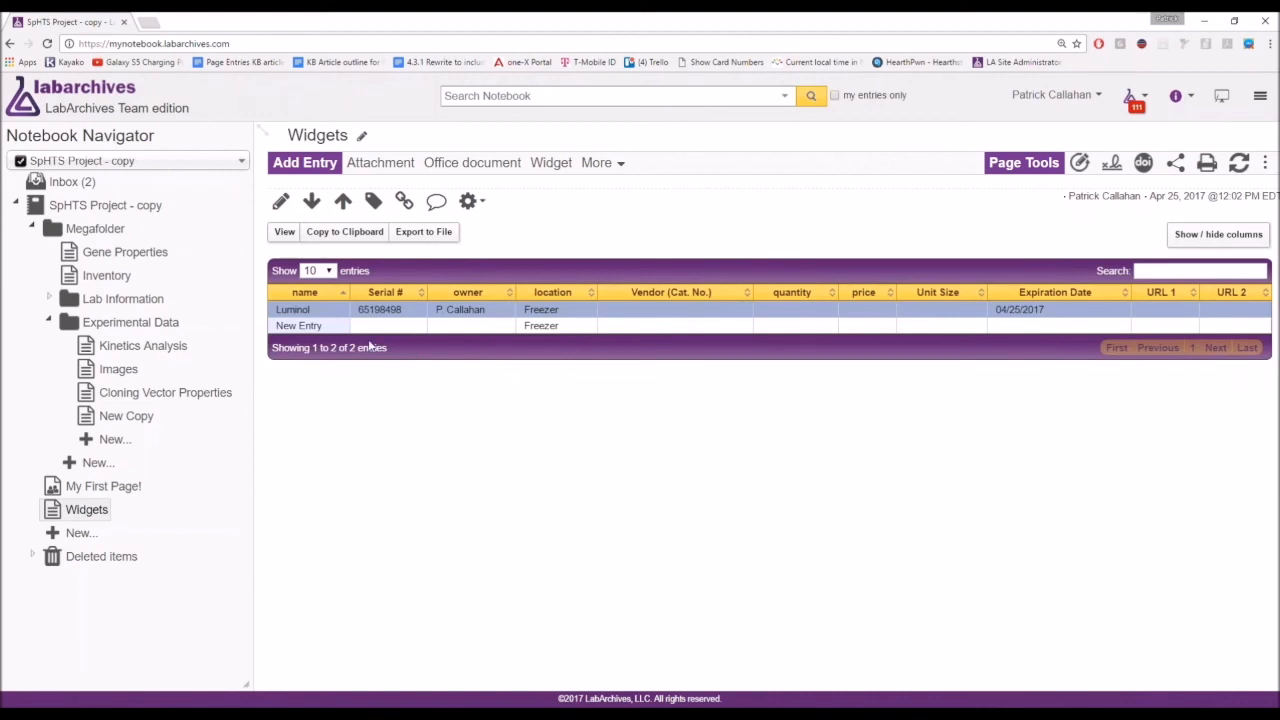
{"action": "left_click", "coordinate": [99, 280]}
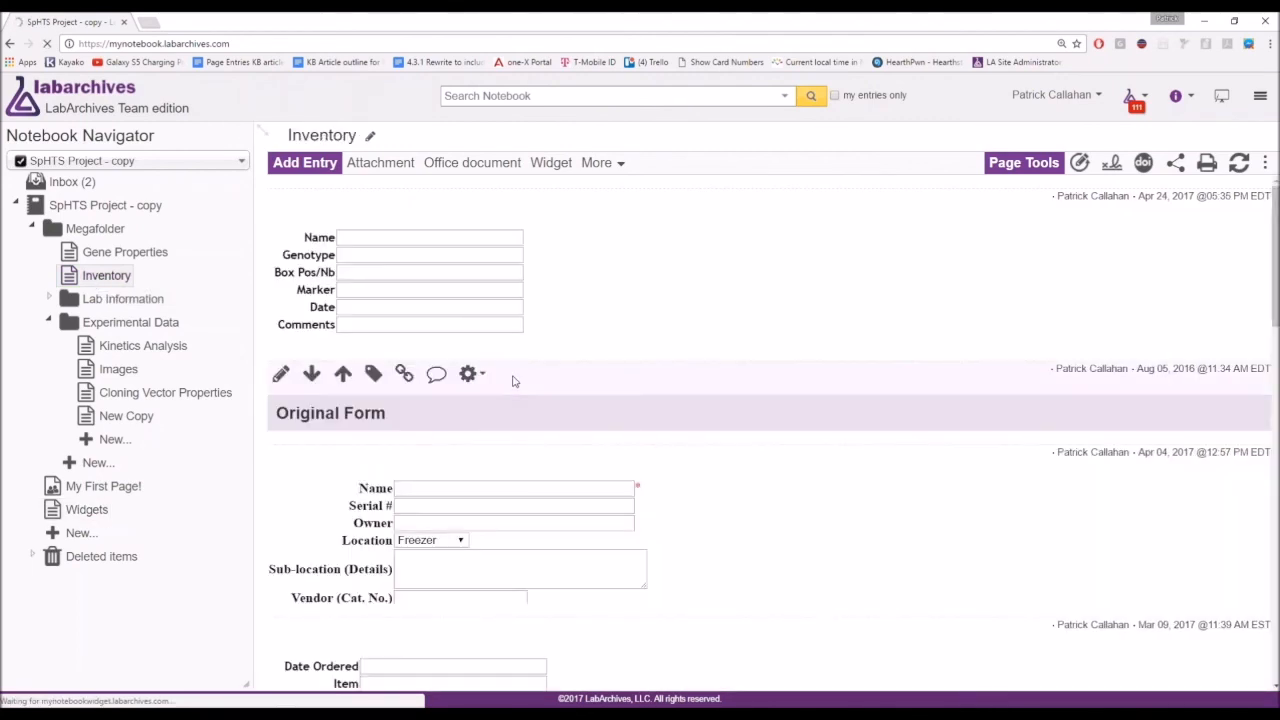
Show the Inventory order table 100 entries per page.
{"action": "scroll", "coordinate": [640, 375], "scroll_direction": "down", "scroll_amount": 7}
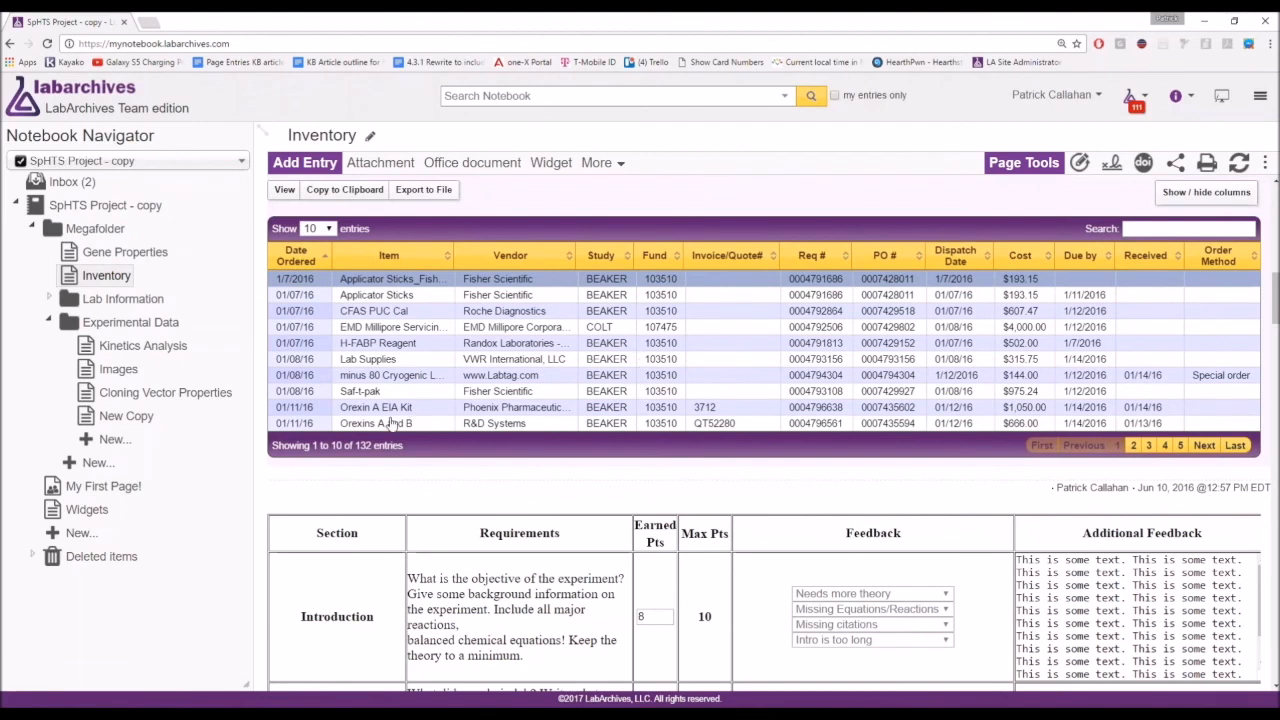
{"action": "mouse_move", "coordinate": [372, 446]}
{"action": "left_mouse_down"}
{"action": "mouse_move", "coordinate": [319, 446]}
{"action": "mouse_move", "coordinate": [355, 446]}
{"action": "left_mouse_up"}
{"action": "left_click", "coordinate": [331, 229]}
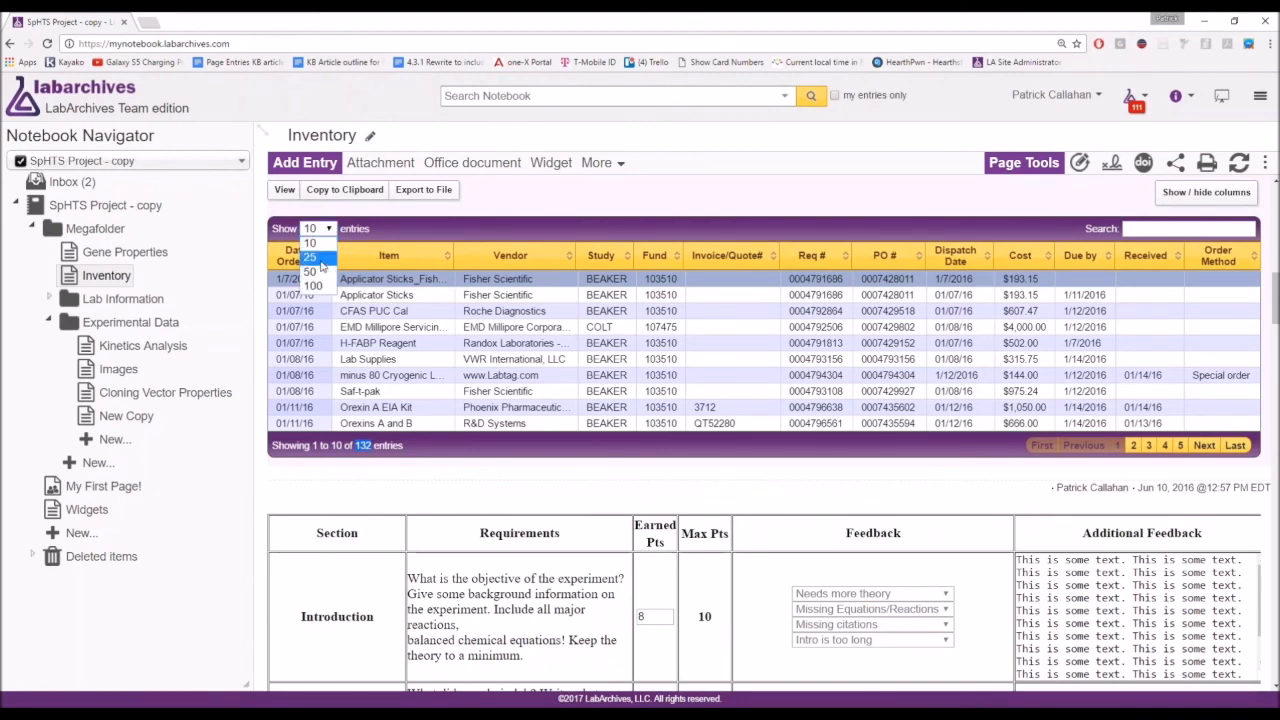
{"action": "left_click", "coordinate": [318, 287]}
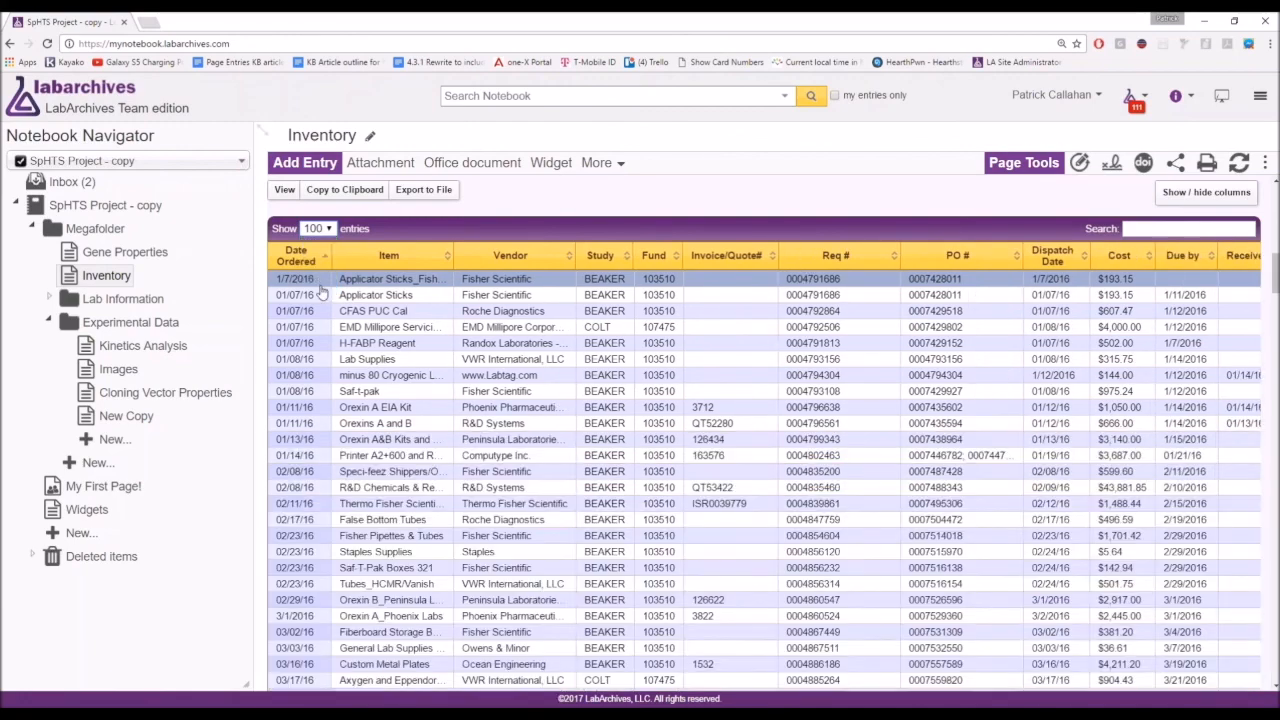
Move to the second page of orders and sort the table by Item ascending.
{"action": "scroll", "coordinate": [460, 350], "scroll_direction": "down", "scroll_amount": 5}
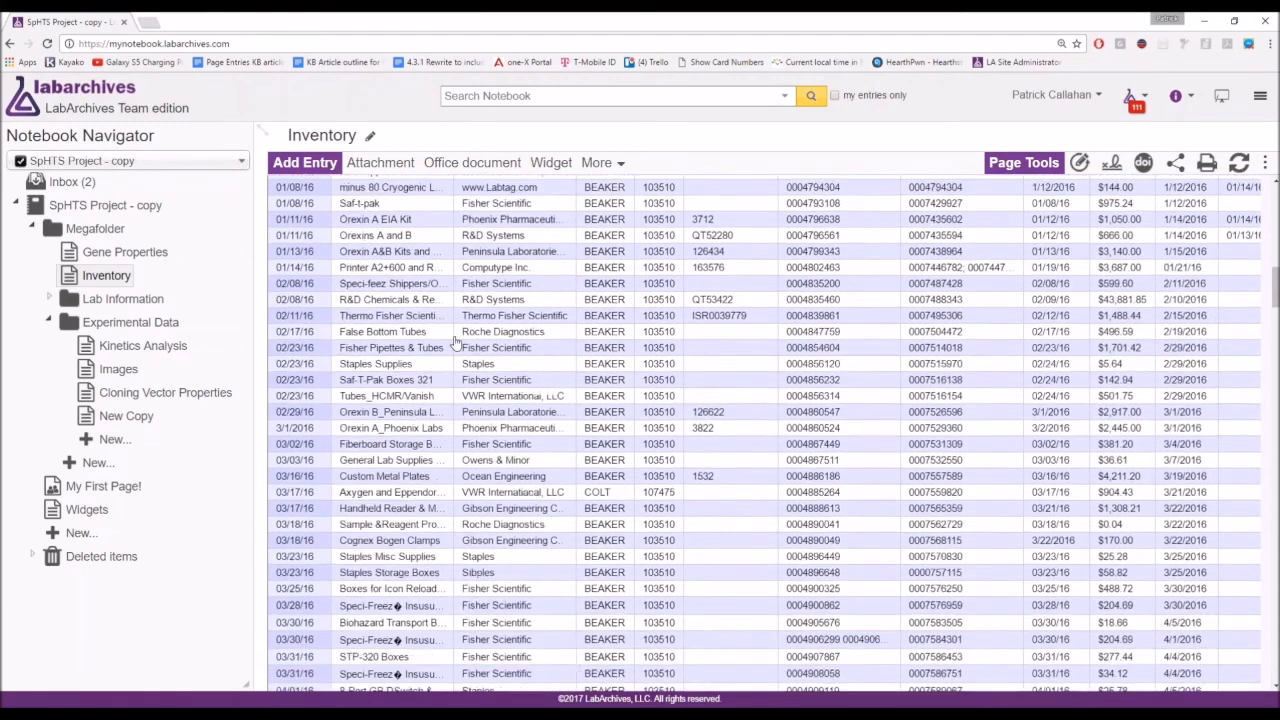
{"action": "scroll", "coordinate": [455, 343], "scroll_direction": "down", "scroll_amount": 10}
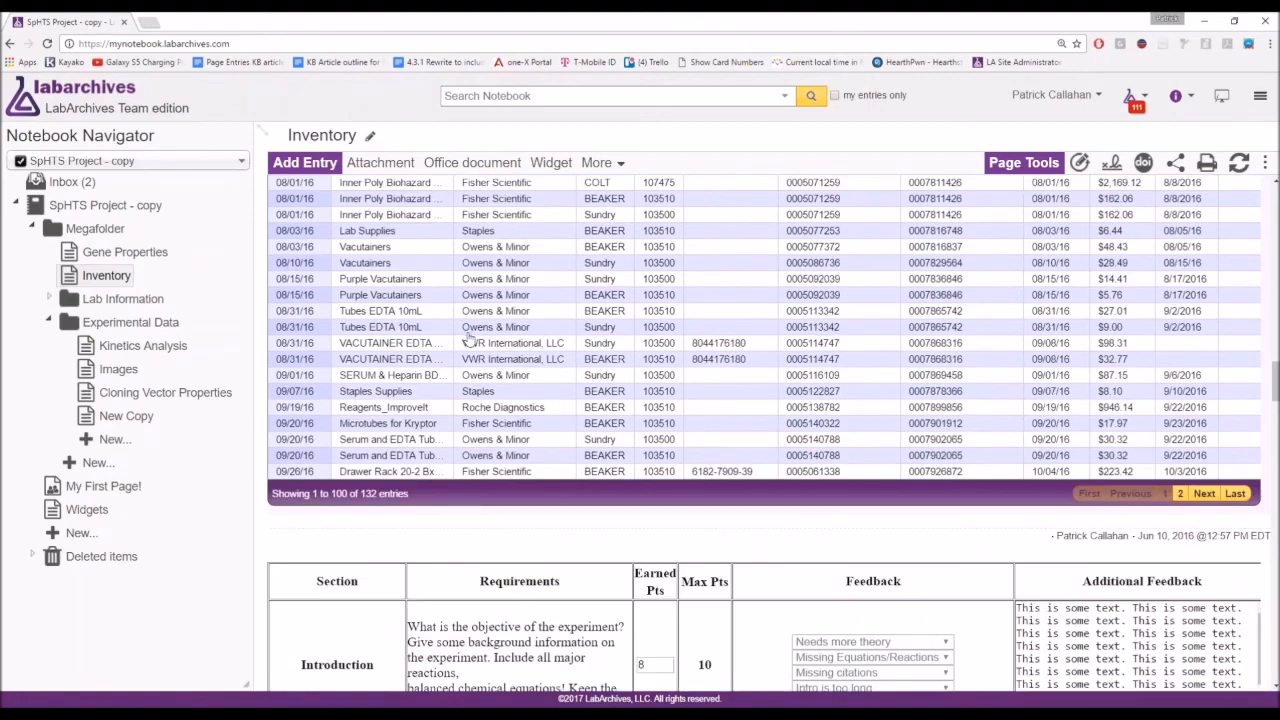
{"action": "left_click", "coordinate": [1204, 494]}
{"action": "scroll", "coordinate": [793, 432], "scroll_direction": "up", "scroll_amount": 15}
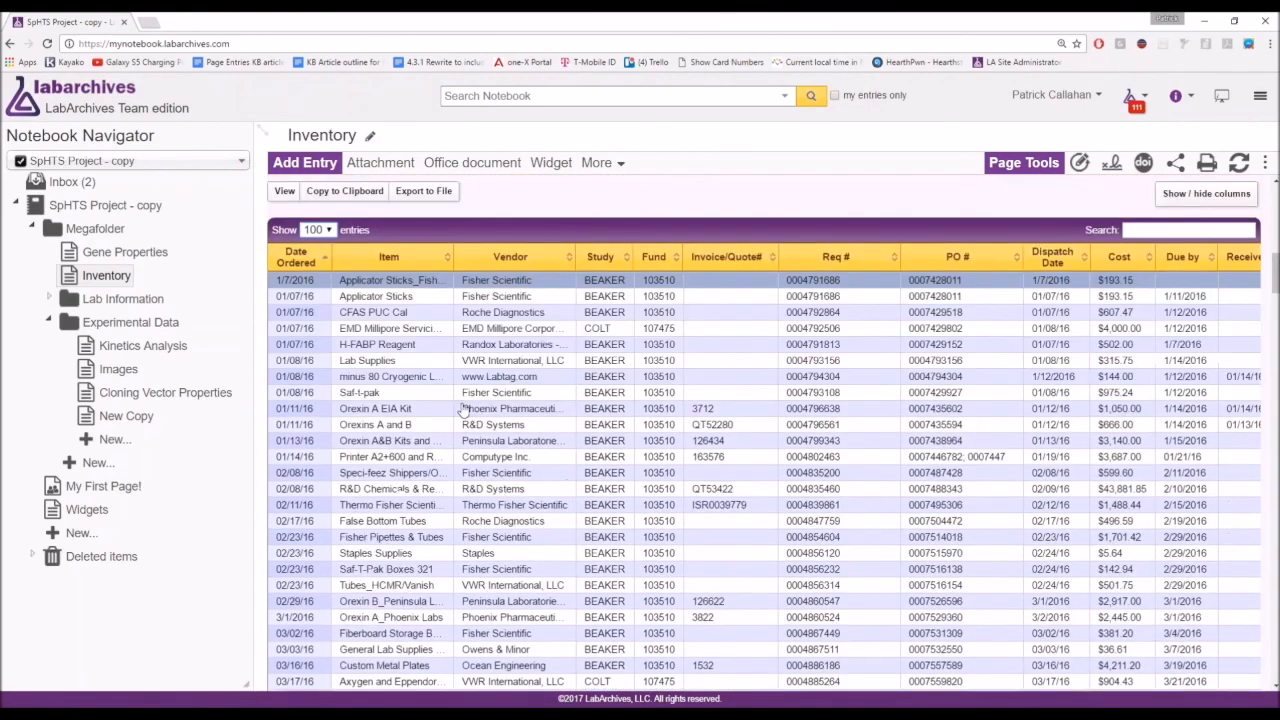
{"action": "left_click", "coordinate": [448, 258]}
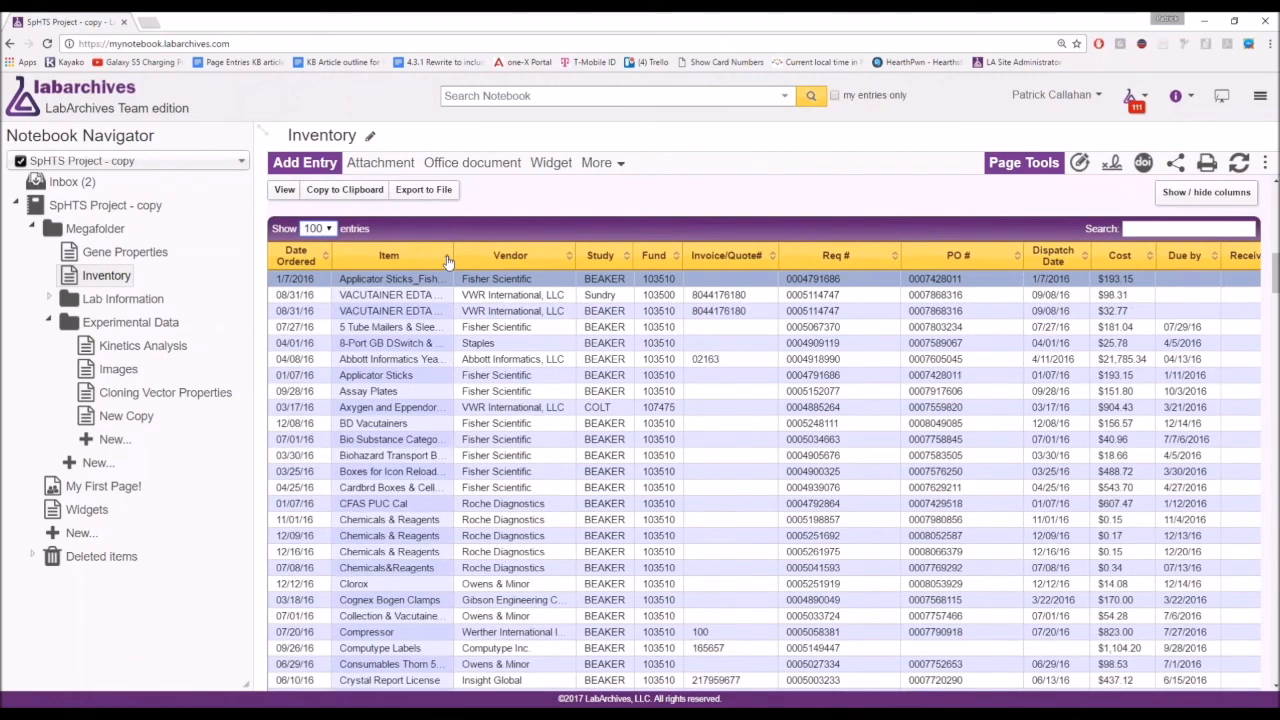
{"action": "left_click", "coordinate": [448, 257]}
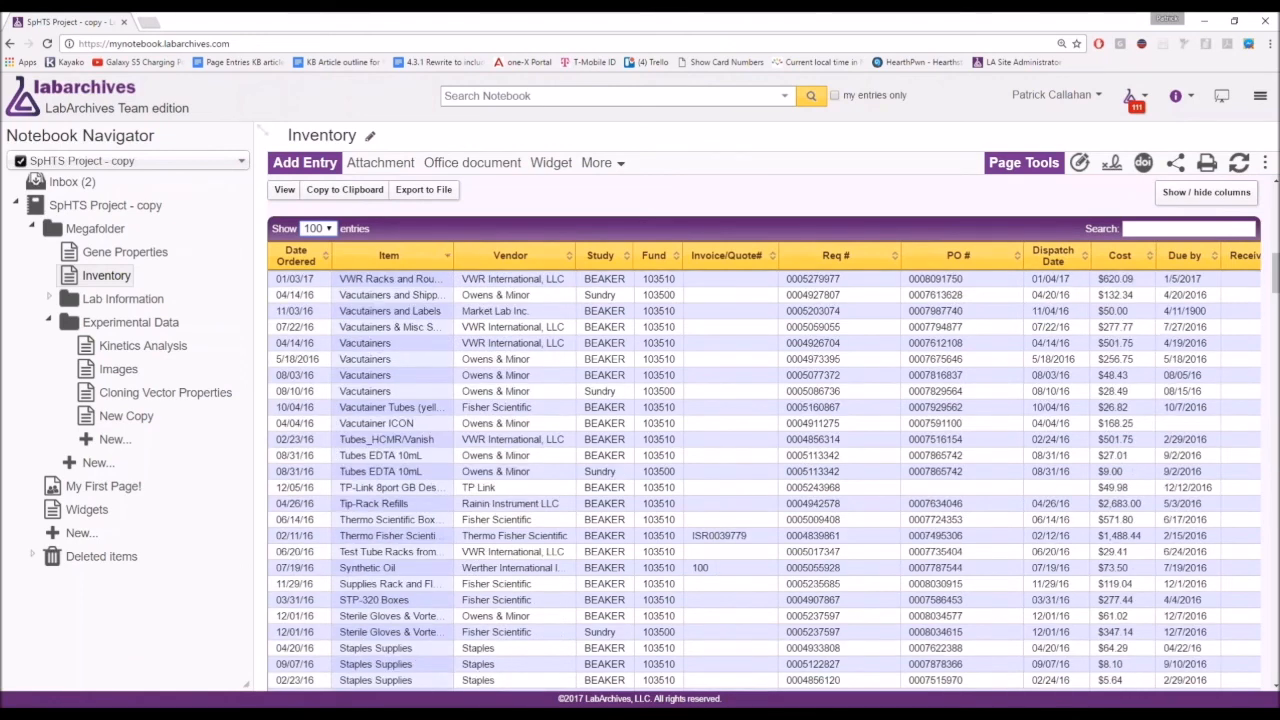
{"action": "left_click", "coordinate": [449, 260]}
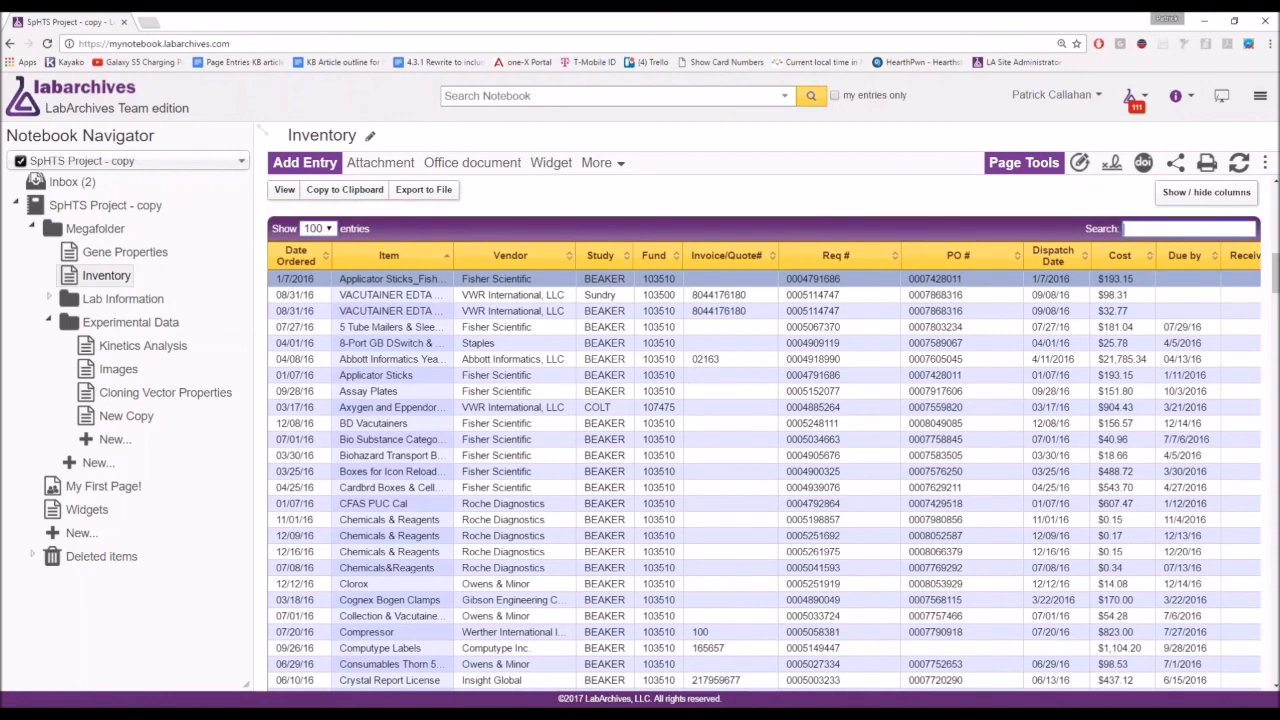
{"action": "type", "text": "65"}
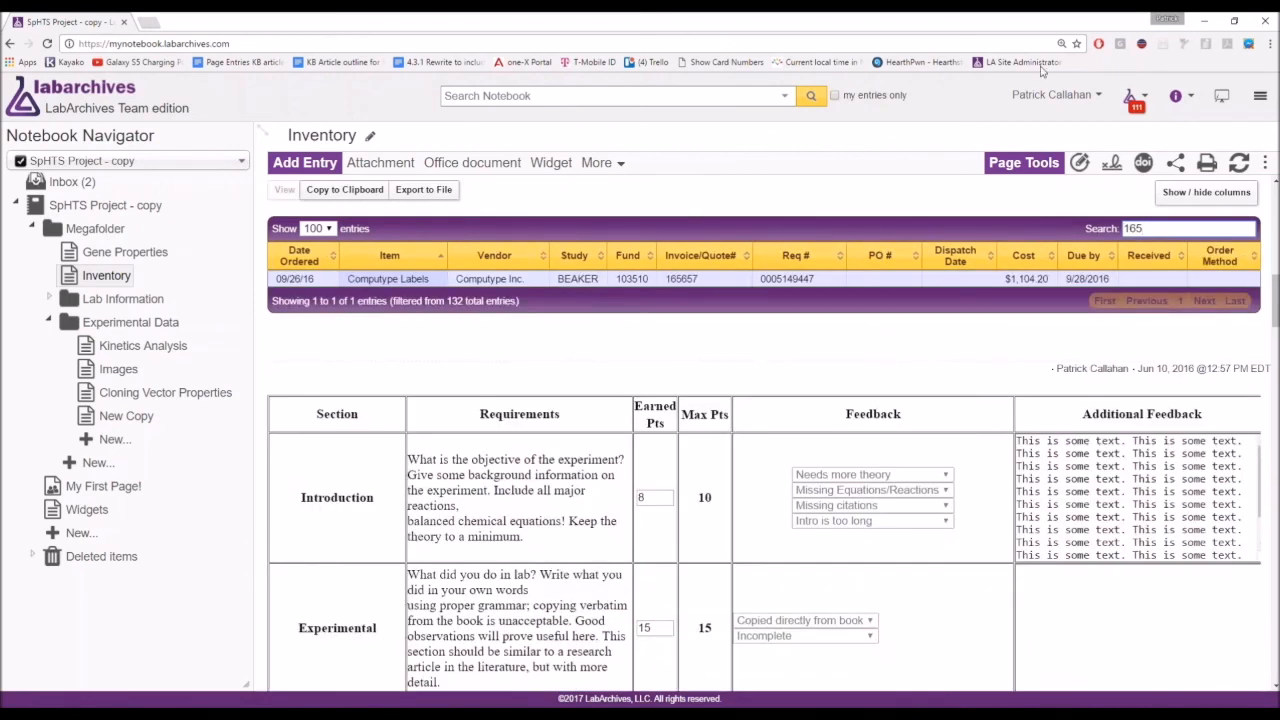
{"action": "left_click", "coordinate": [682, 279]}
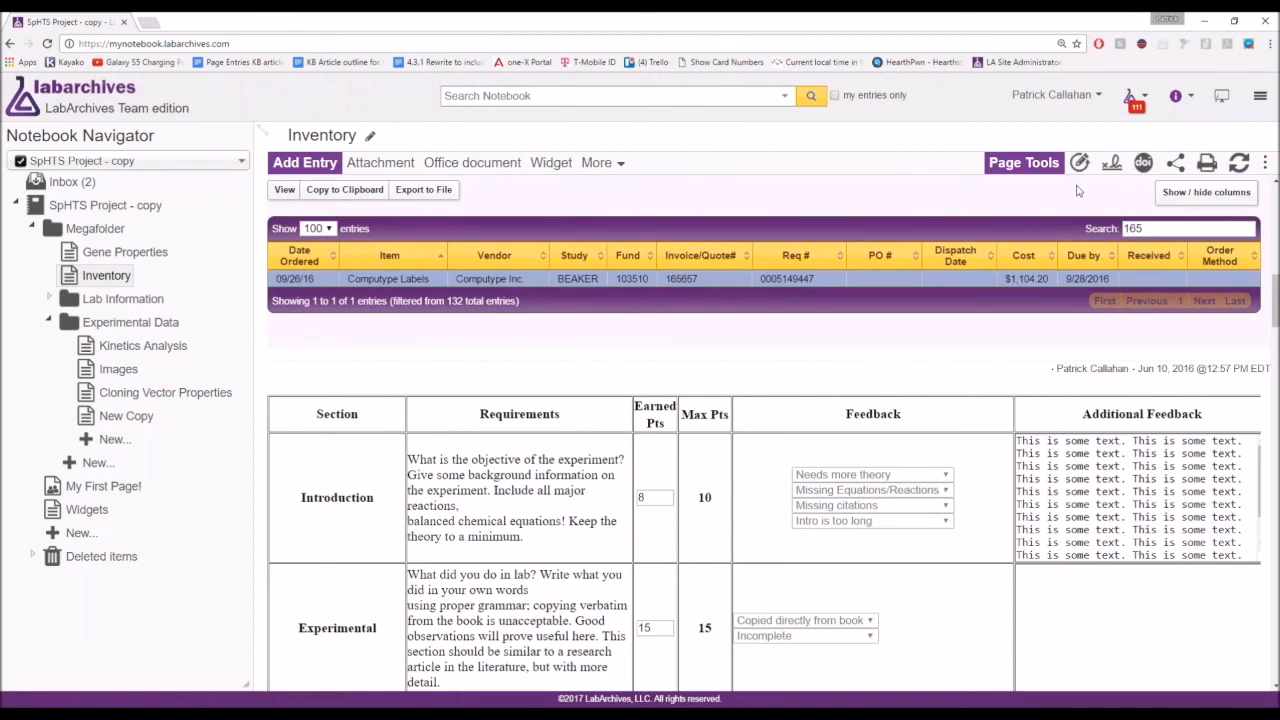
{"action": "key", "text": "BackSpace"}
{"action": "key", "text": "BackSpace"}
{"action": "key", "text": "BackSpace"}
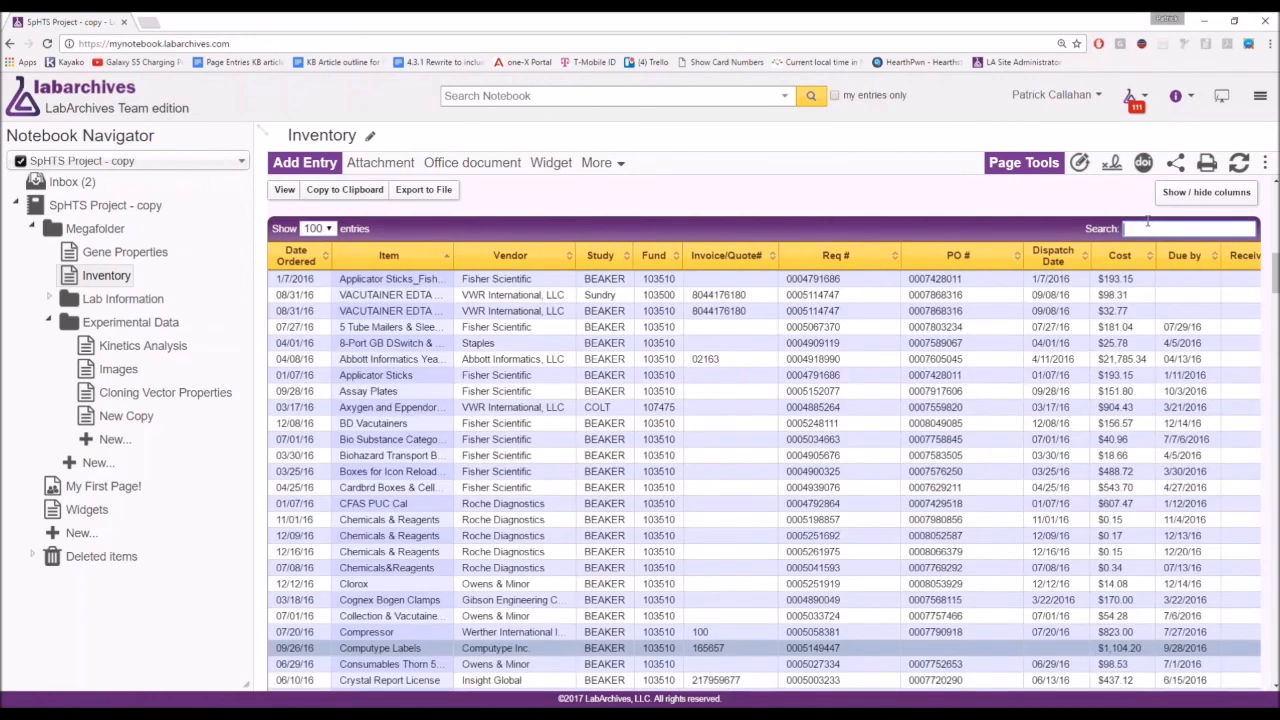
{"action": "mouse_move", "coordinate": [315, 213]}
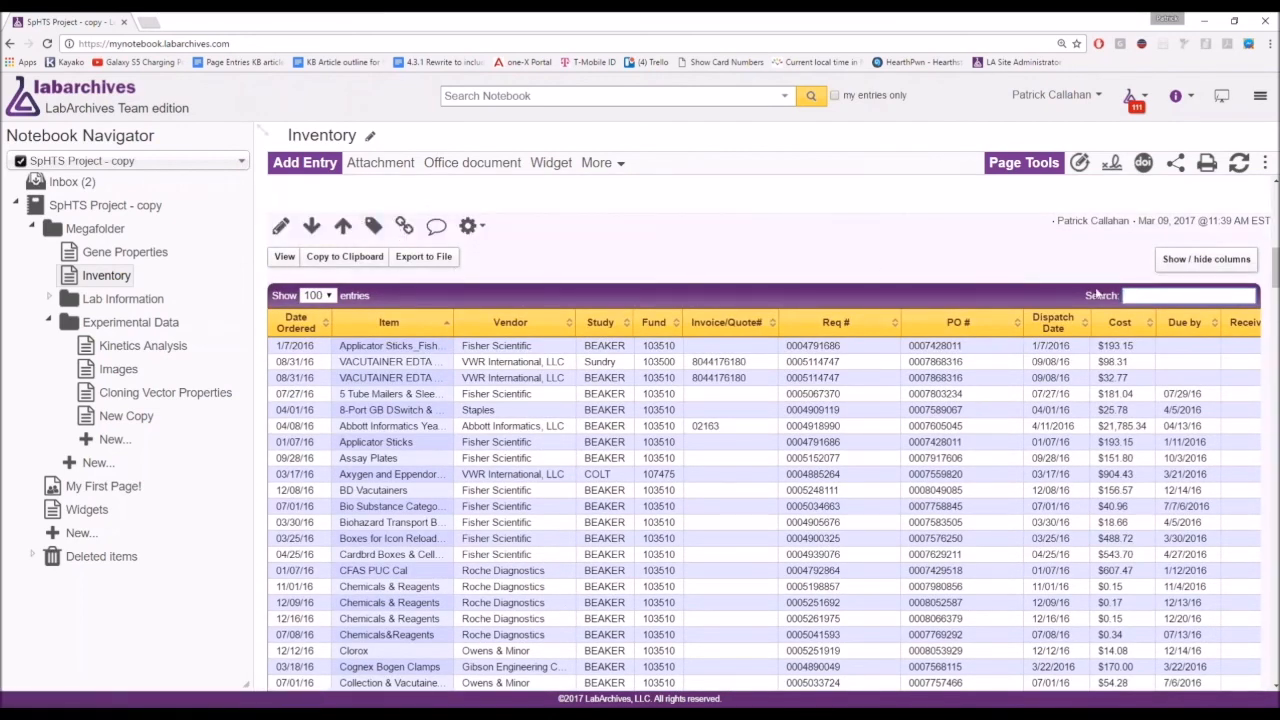
Hide the Fund, Invoice/Quote#, Req # and PO # columns of the order table.
{"action": "left_click", "coordinate": [1206, 259]}
{"action": "left_click", "coordinate": [1192, 396]}
{"action": "left_click", "coordinate": [1205, 422]}
{"action": "left_click", "coordinate": [1208, 452]}
{"action": "left_click", "coordinate": [1212, 478]}
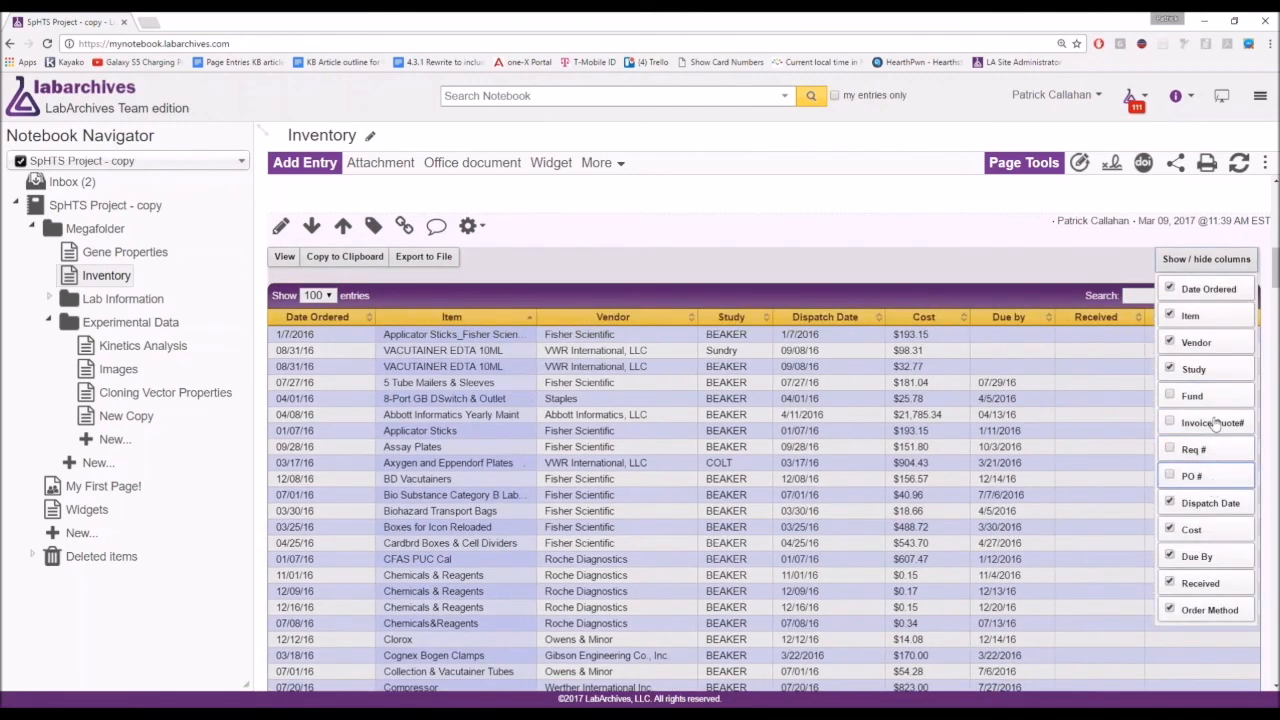
{"action": "left_click", "coordinate": [1192, 259]}
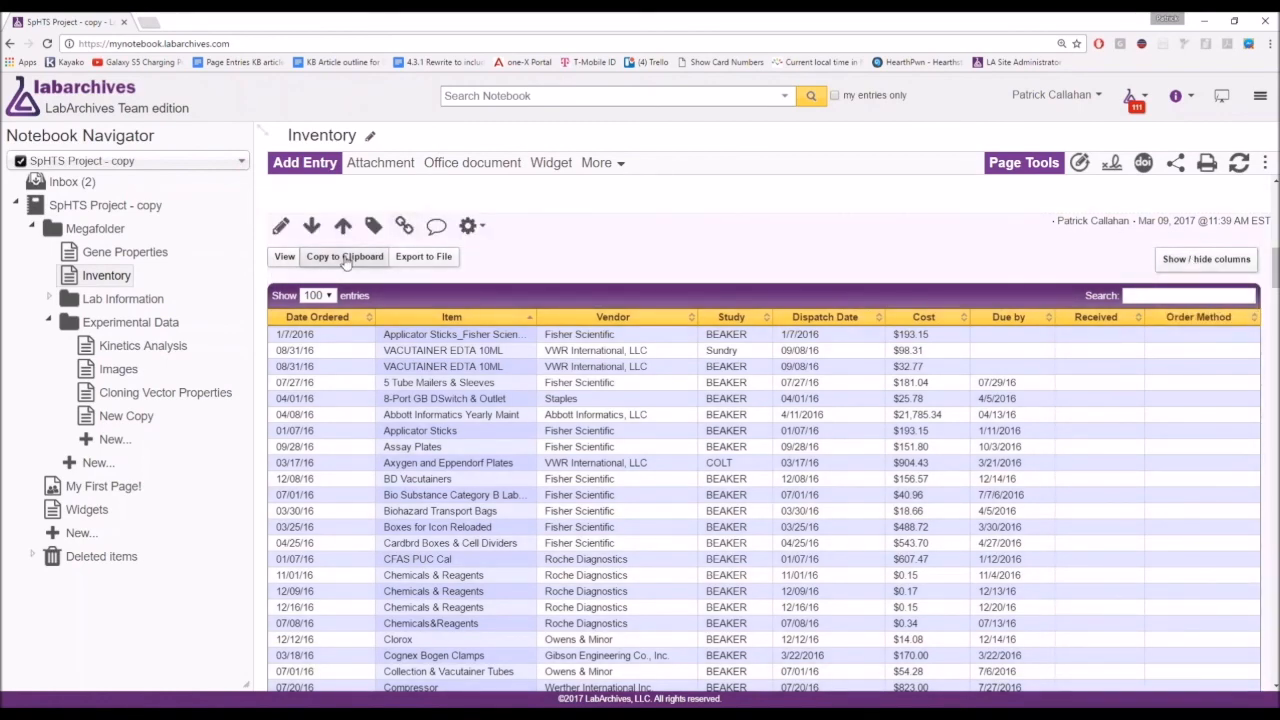
Review the table's CSV, Excel and PDF export formats without exporting.
{"action": "scroll", "coordinate": [434, 540], "scroll_direction": "down", "scroll_amount": 7}
{"action": "scroll", "coordinate": [434, 540], "scroll_direction": "up", "scroll_amount": 7}
{"action": "left_click", "coordinate": [423, 323]}
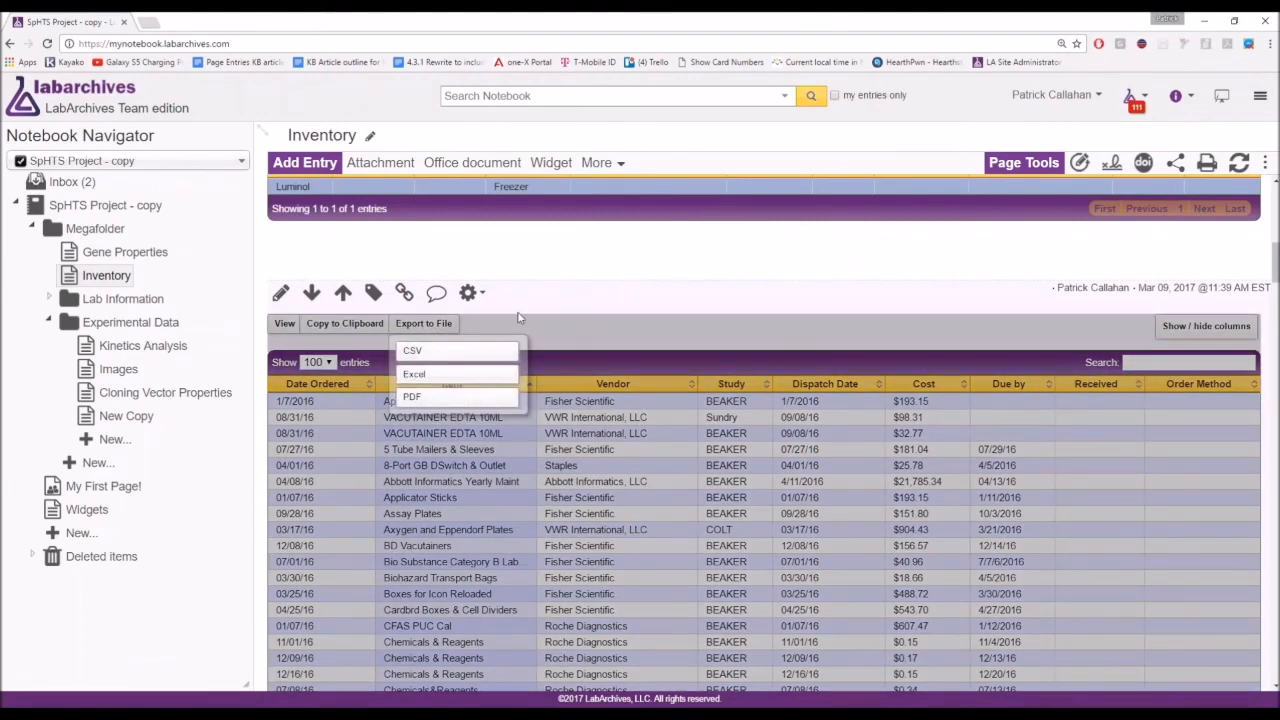
{"action": "left_click", "coordinate": [467, 318]}
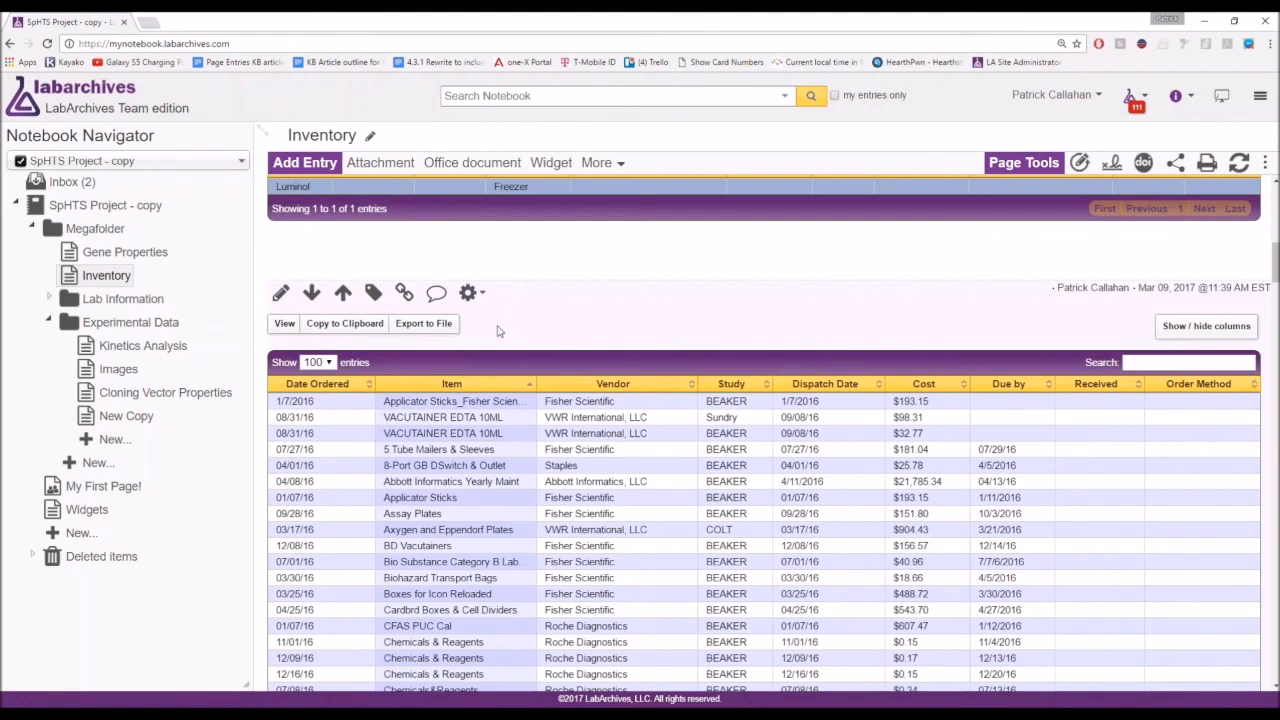
{"action": "left_click", "coordinate": [600, 163]}
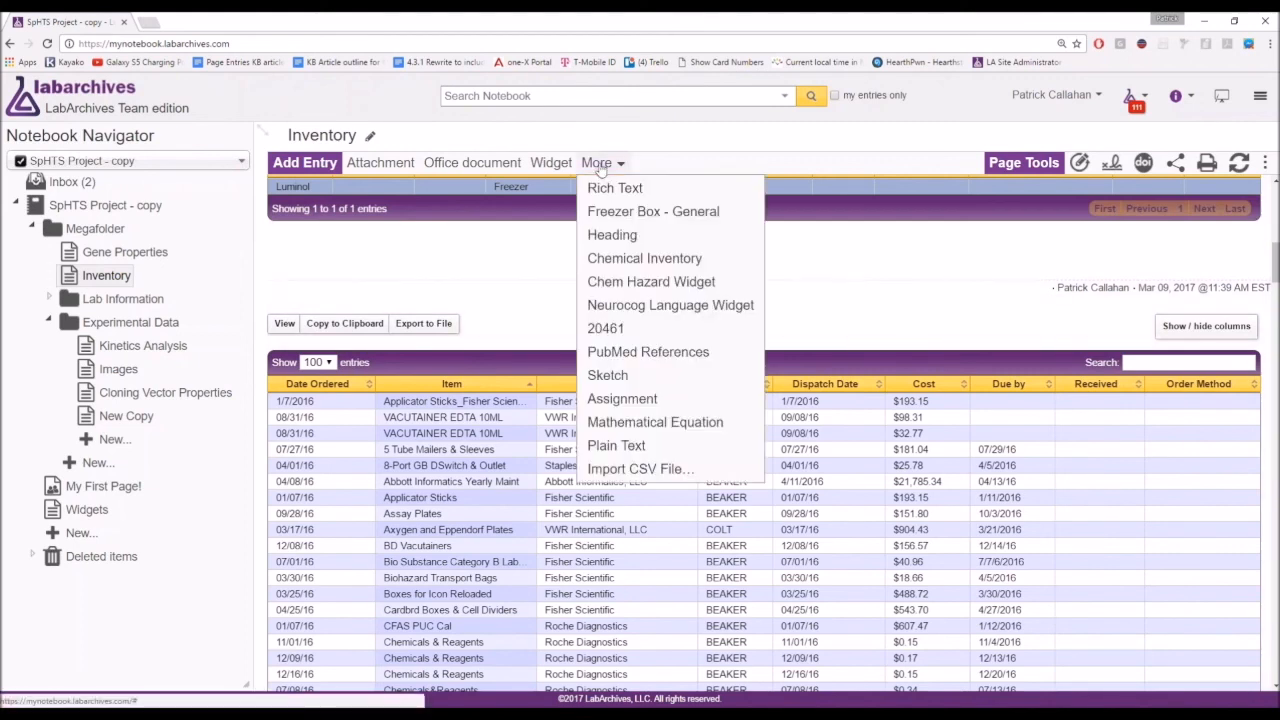
Zoom the browser out to the 9x9 freezer box grid and open it in its editor.
{"action": "key", "text": "ctrl"}
{"action": "key", "text": "ctrl"}
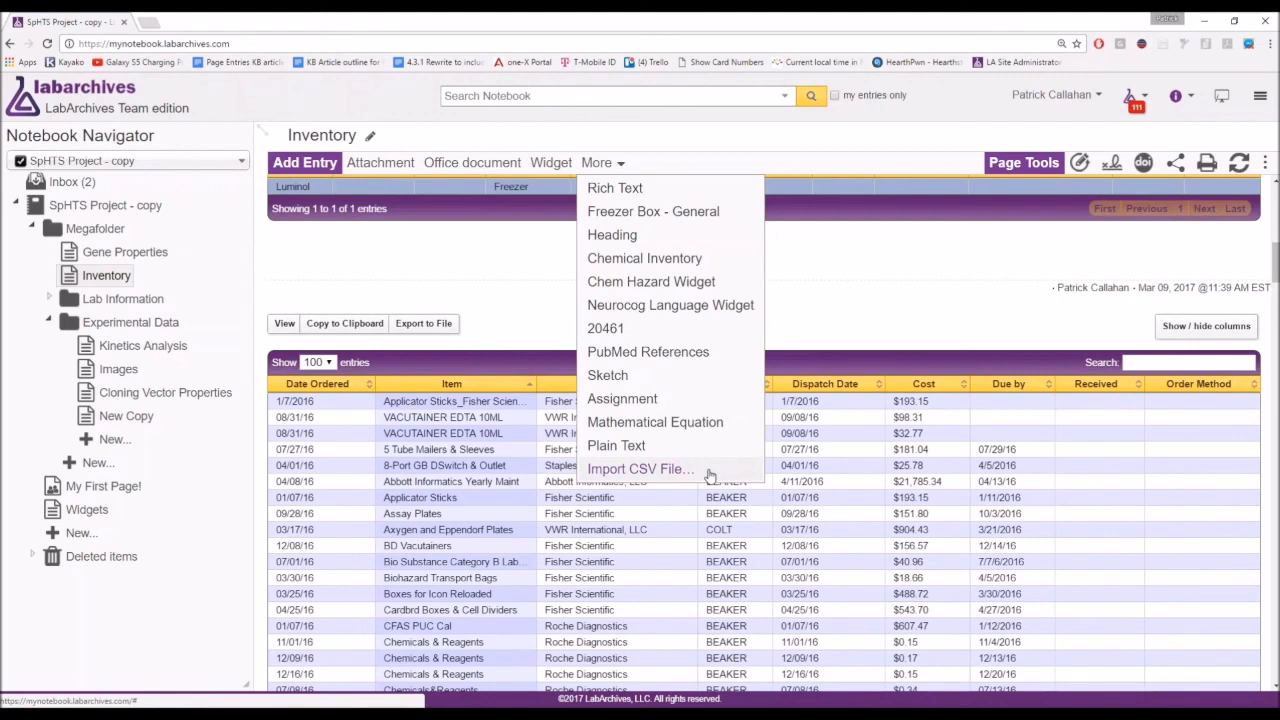
{"action": "left_click", "coordinate": [1188, 106]}
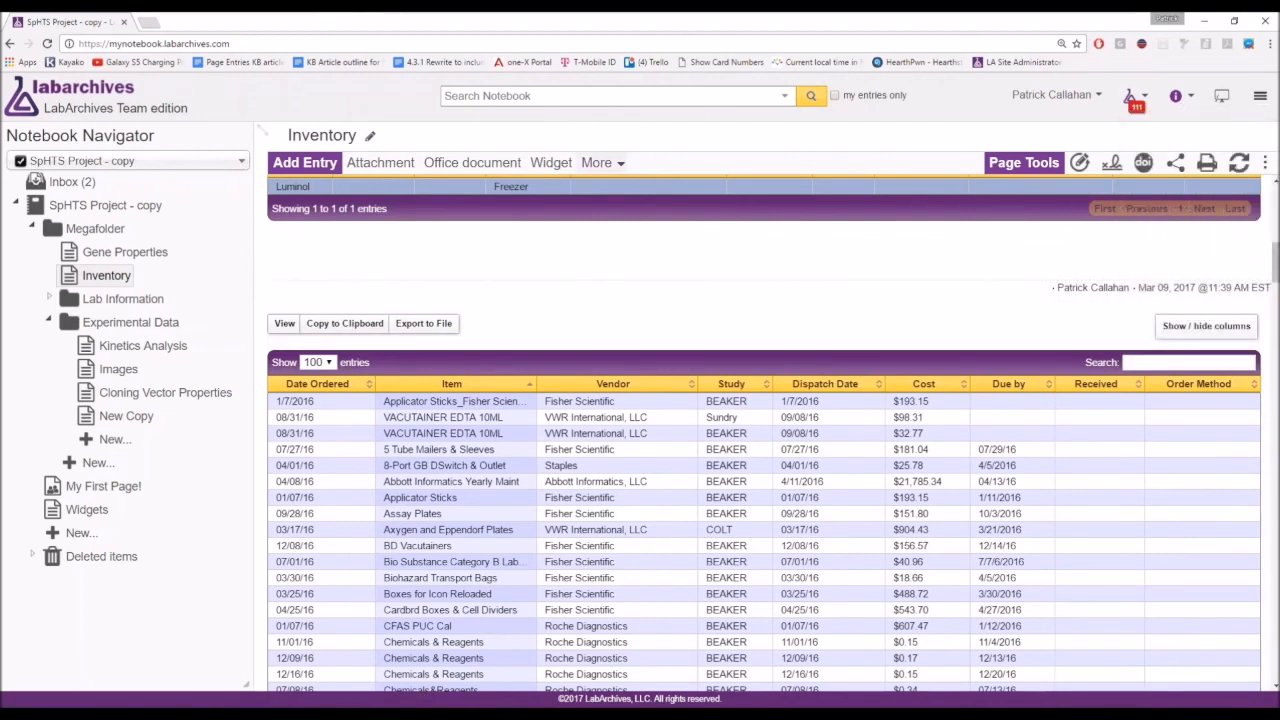
{"action": "left_click", "coordinate": [602, 162]}
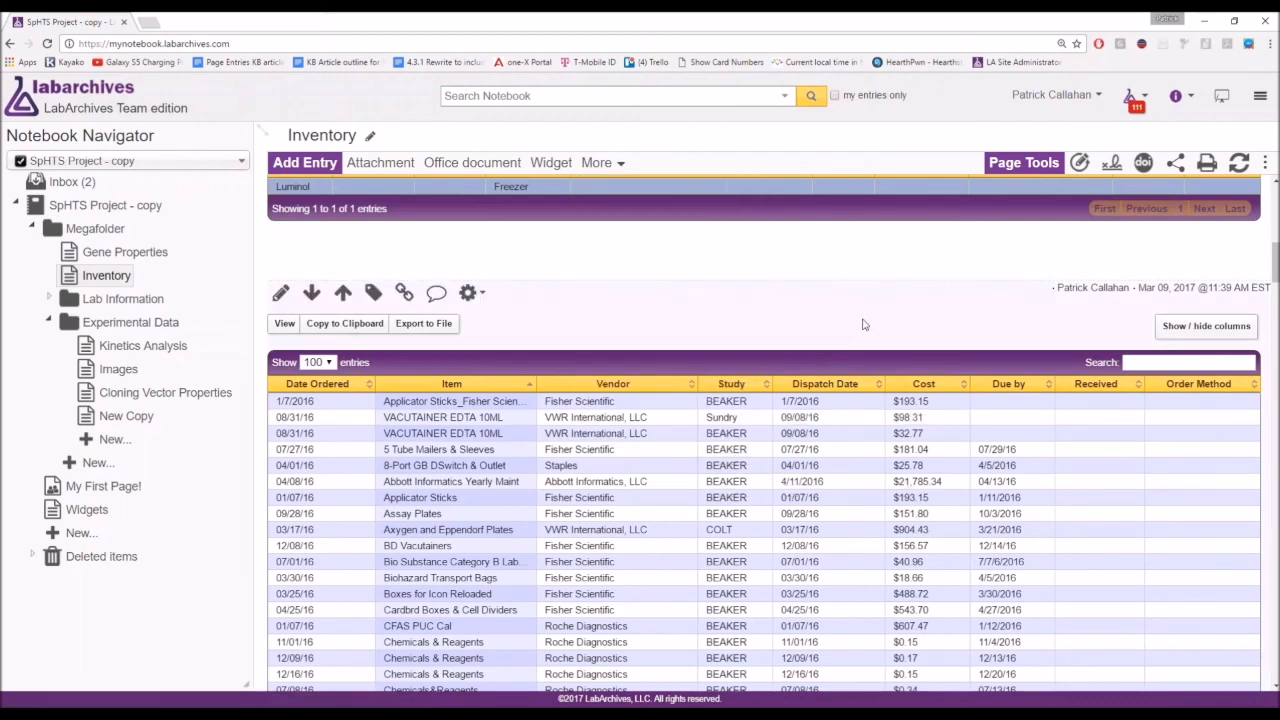
{"action": "scroll", "coordinate": [843, 328], "scroll_direction": "down", "scroll_amount": 1}
{"action": "scroll", "coordinate": [843, 328], "scroll_direction": "down", "scroll_amount": 1}
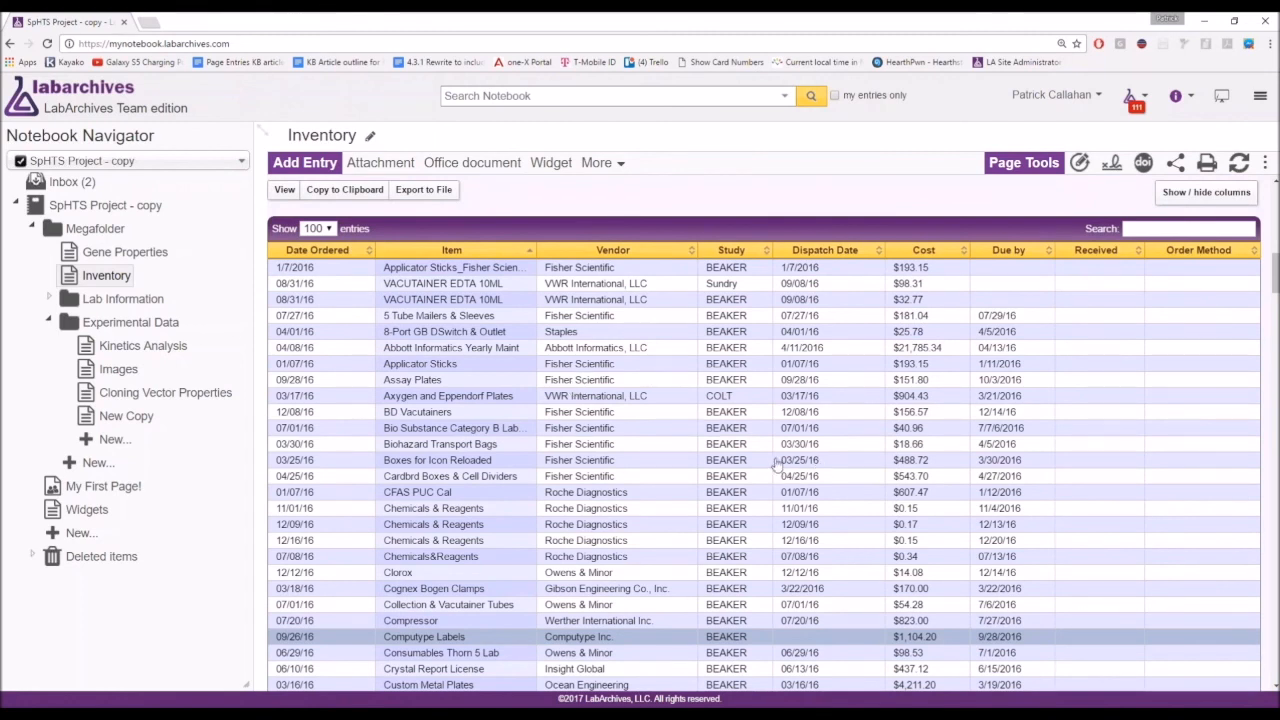
{"action": "scroll", "coordinate": [575, 500], "scroll_direction": "down", "scroll_amount": 10}
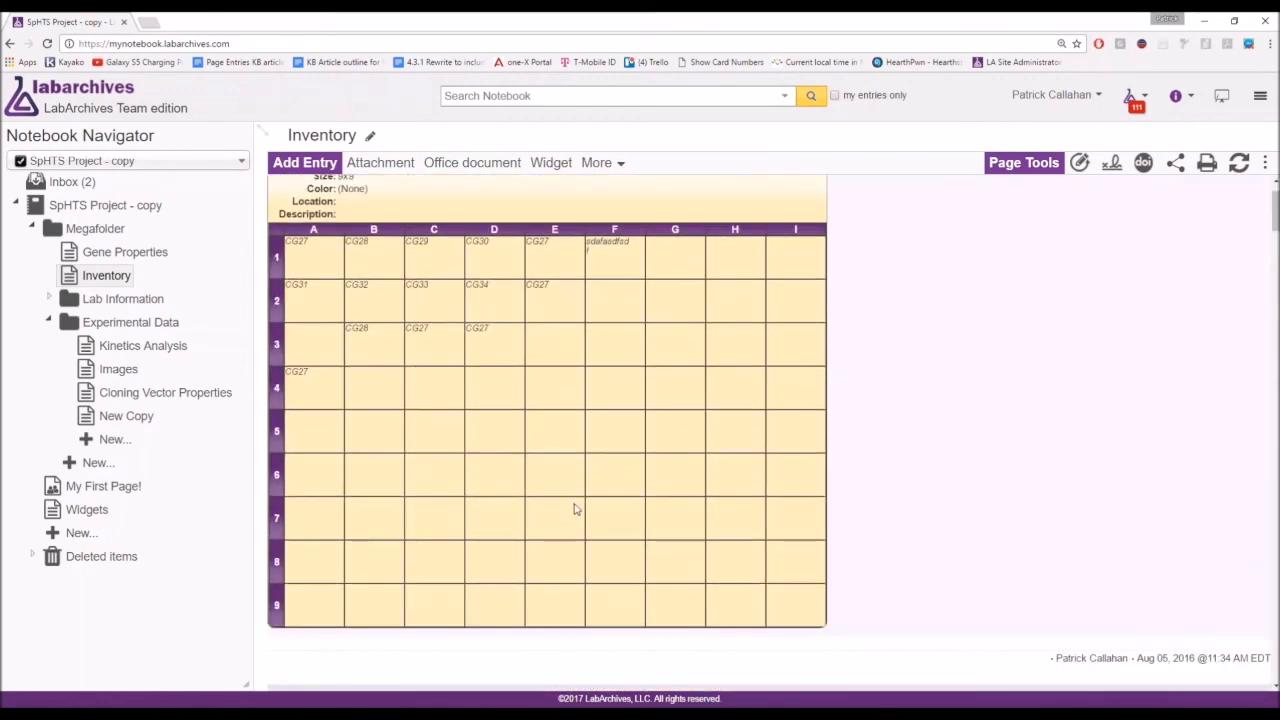
{"action": "key", "text": "ctrl+minus"}
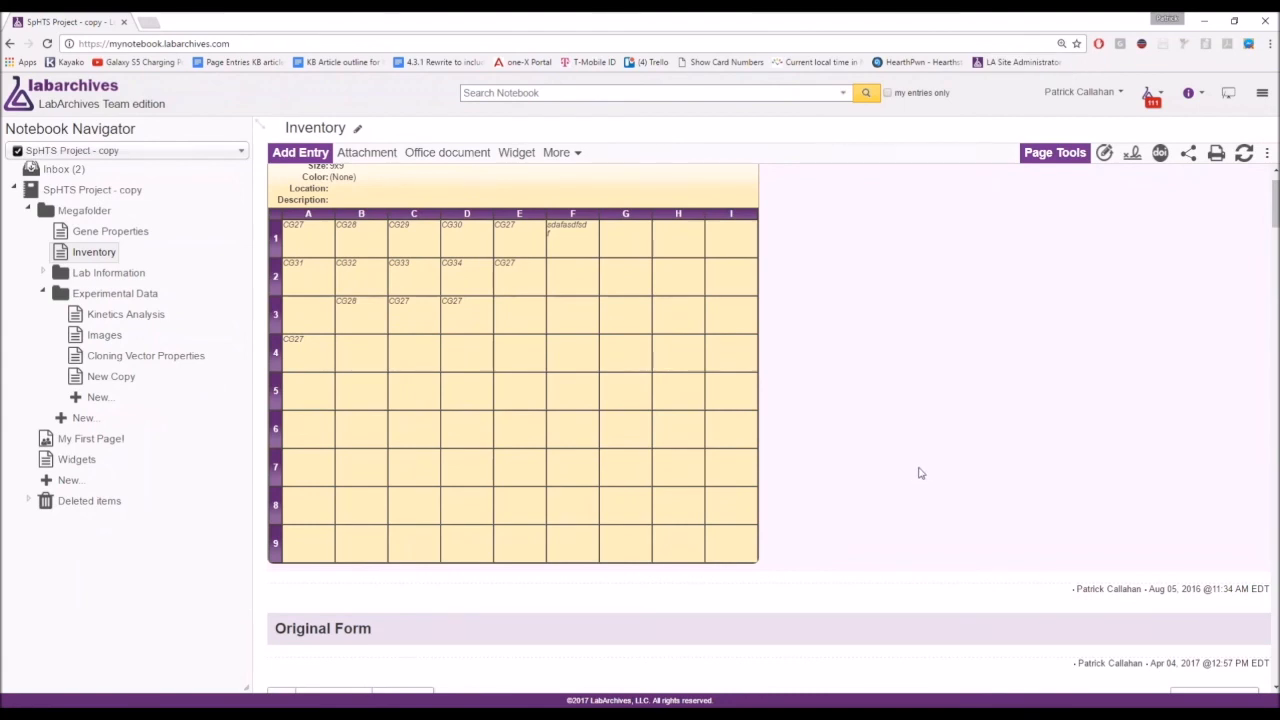
{"action": "scroll", "coordinate": [920, 473], "scroll_direction": "up", "scroll_amount": 1}
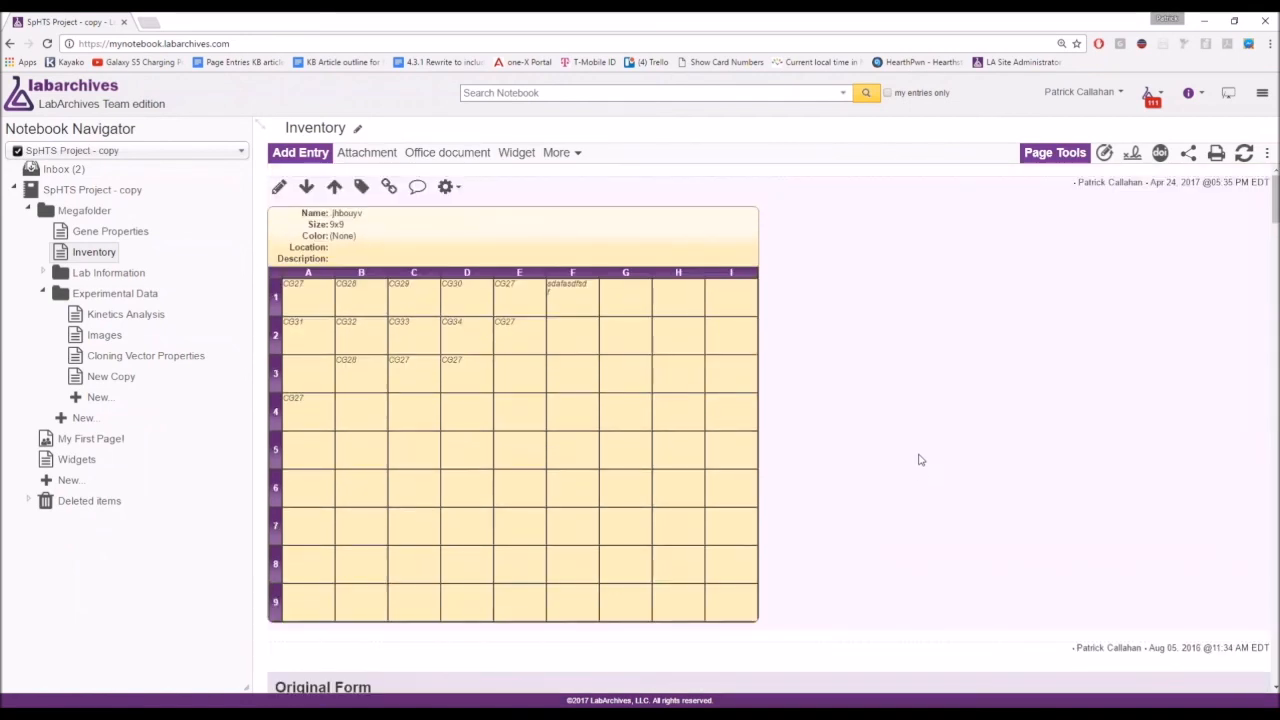
{"action": "double_click", "coordinate": [714, 443]}
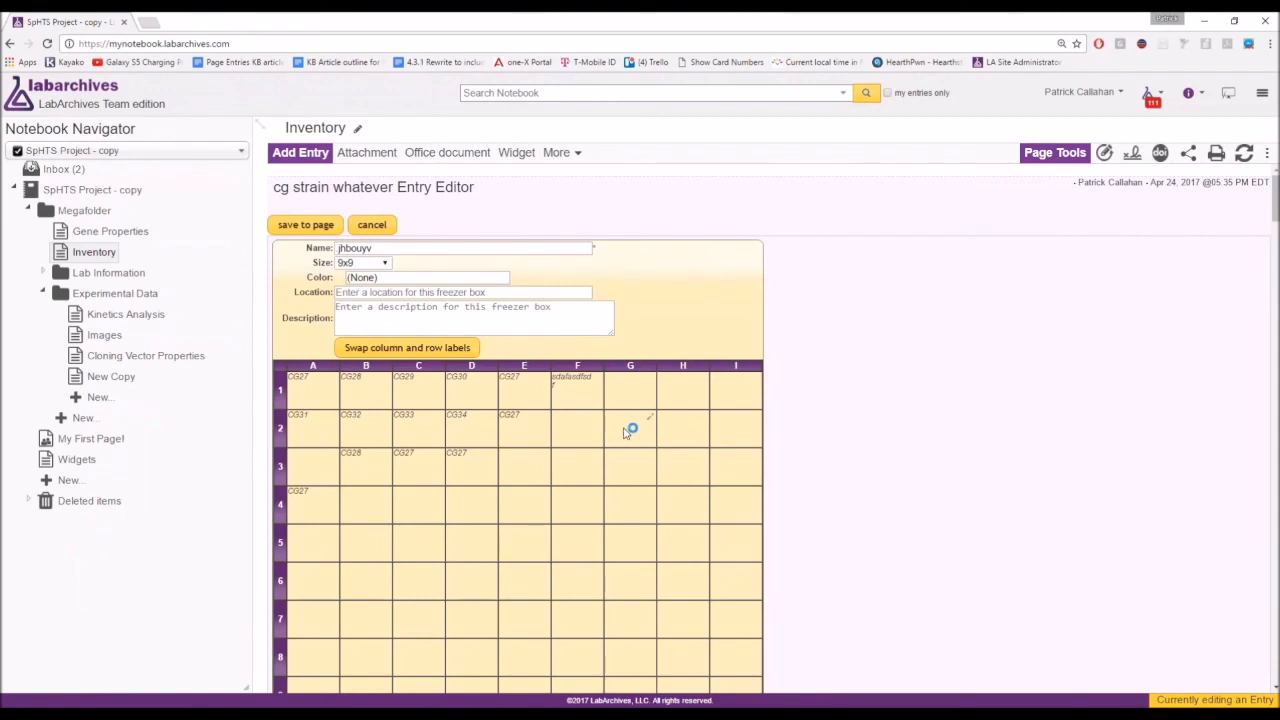
Fill freezer-box cell A3 with Name 'M. Tyrosinase' and Genotype '--'.
{"action": "left_click", "coordinate": [333, 465]}
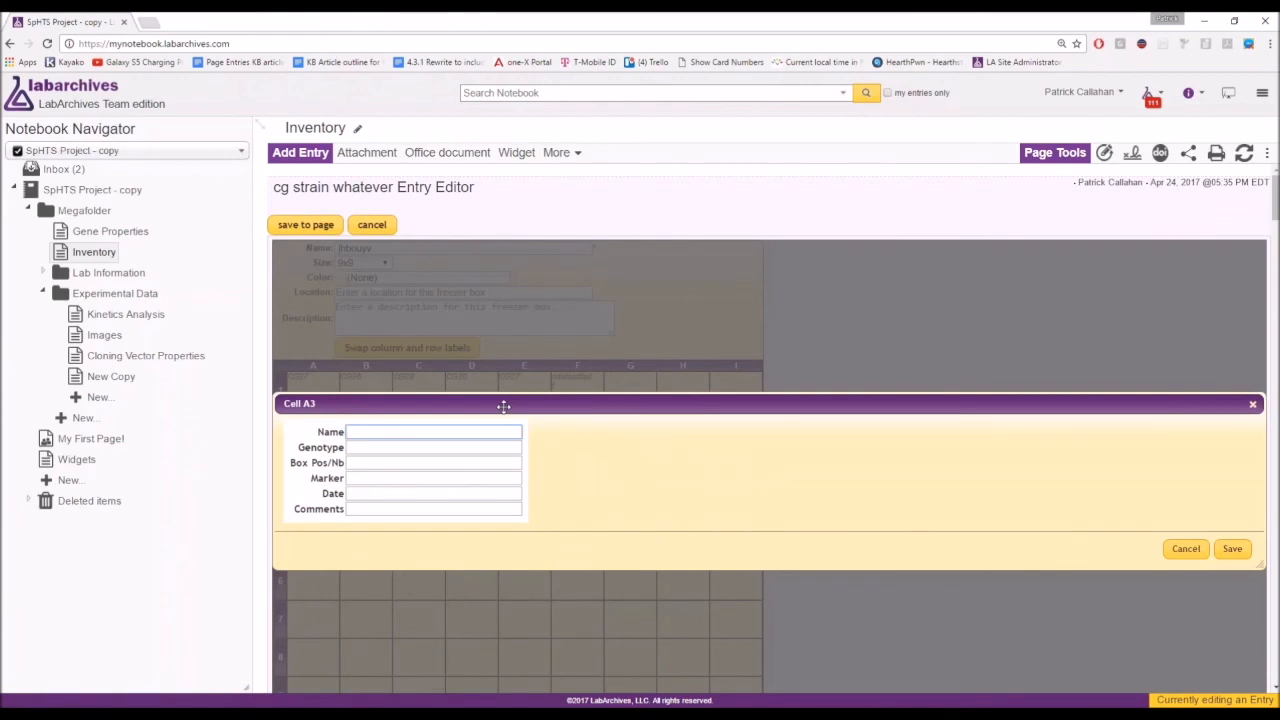
{"action": "left_click", "coordinate": [1180, 551]}
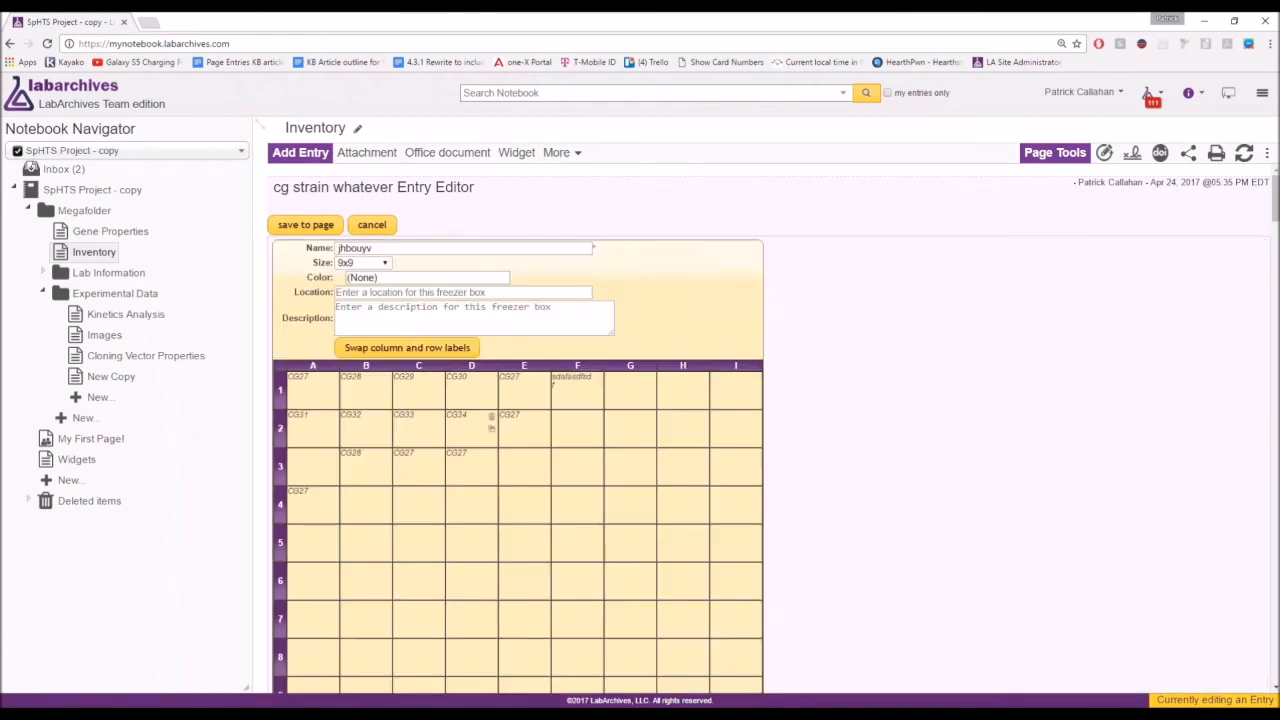
{"action": "left_click", "coordinate": [335, 460]}
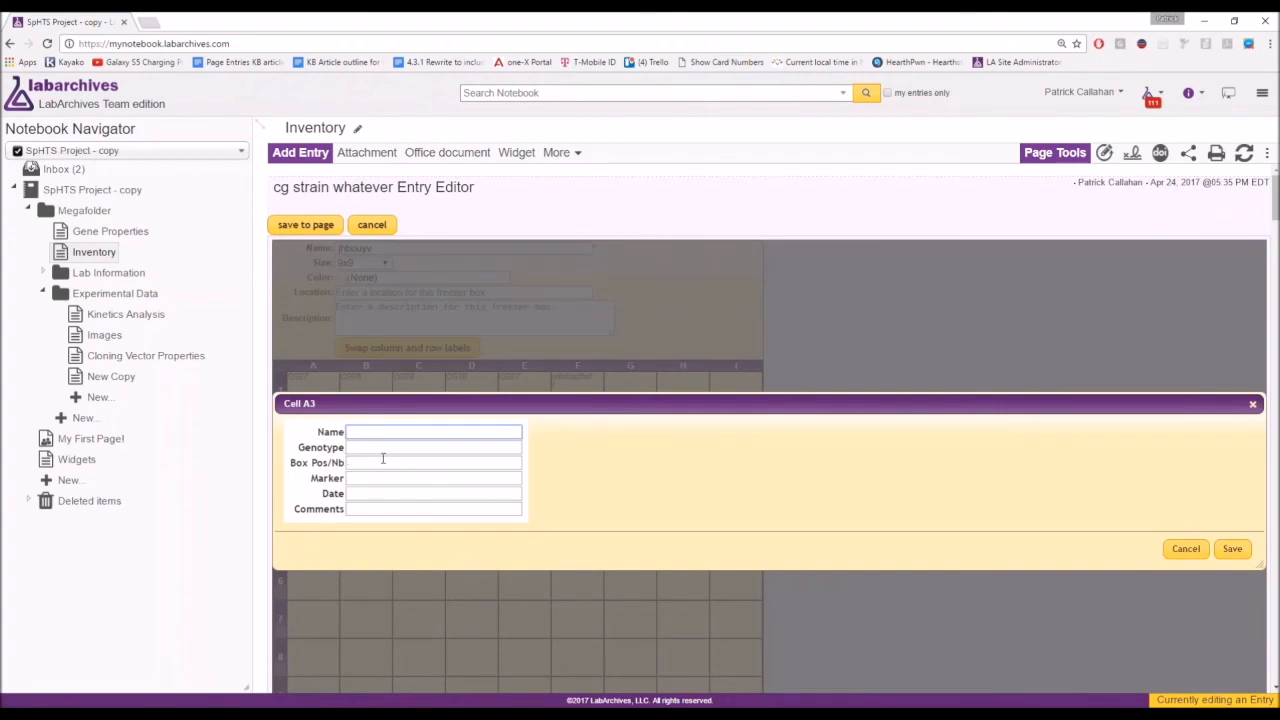
{"action": "type", "text": "M. Tyrosinase"}
{"action": "key", "text": "Tab"}
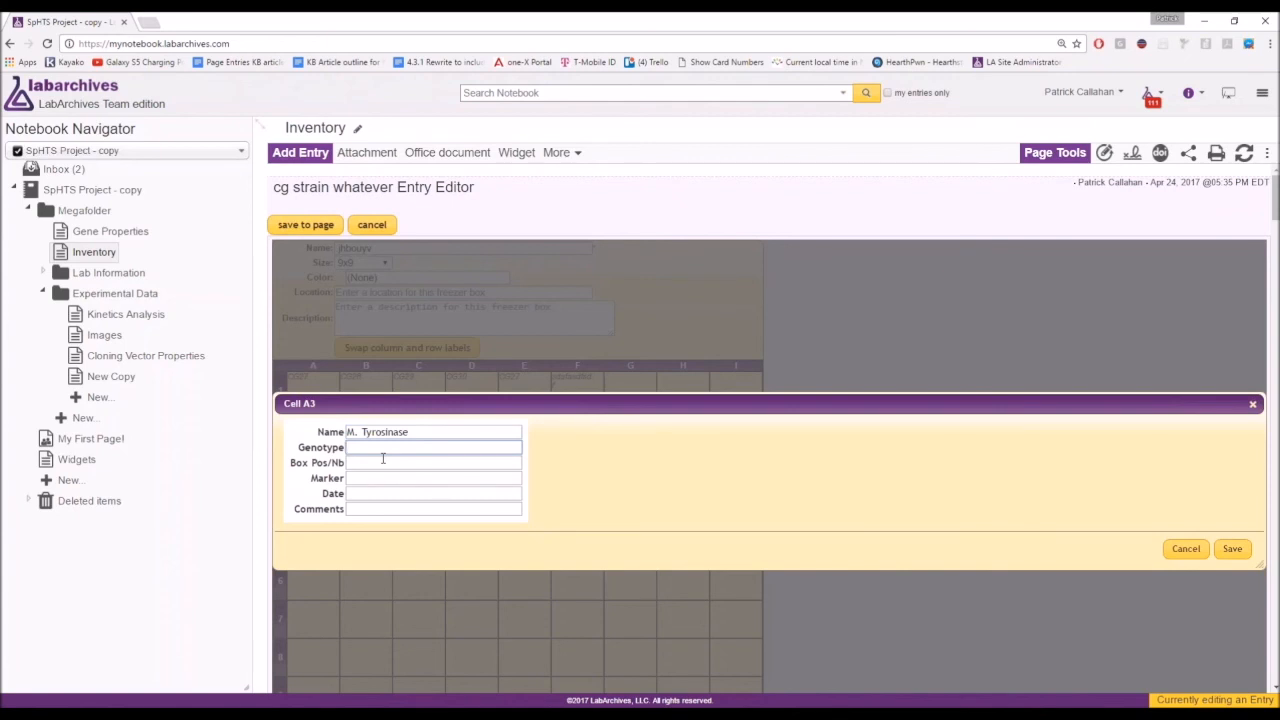
{"action": "type", "text": "--"}
{"action": "left_click", "coordinate": [1226, 548]}
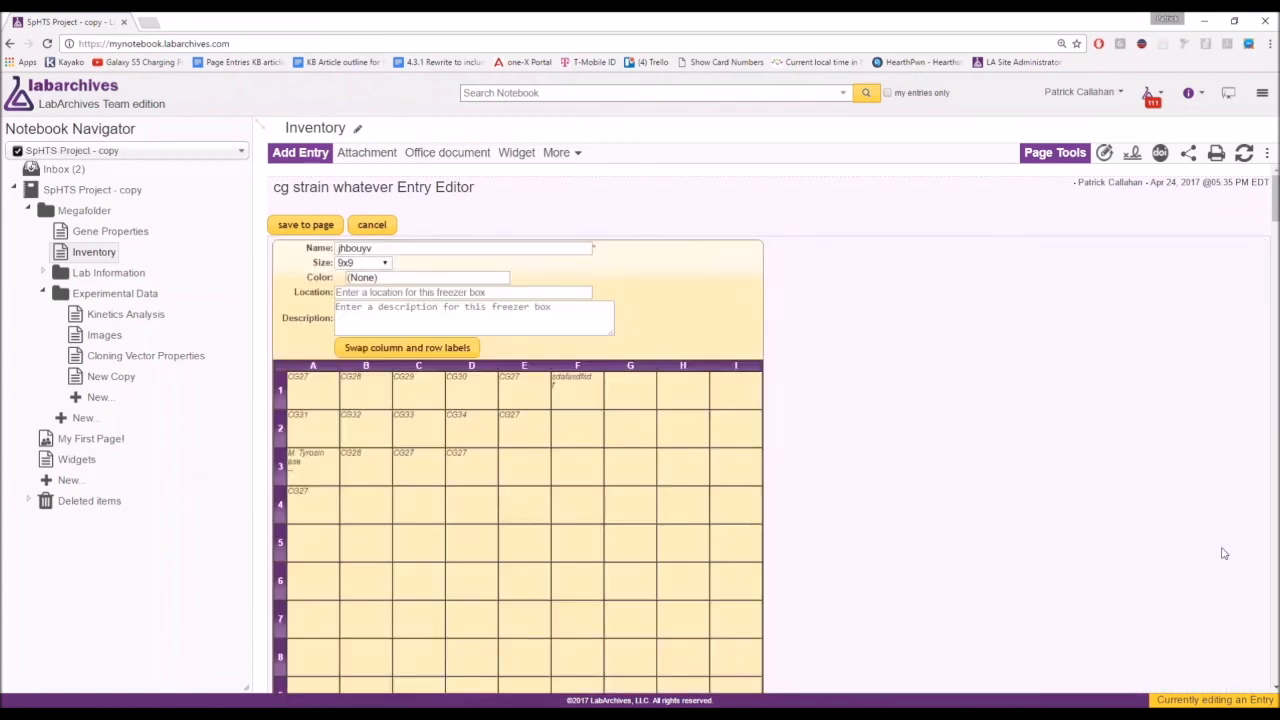
Save the edited freezer box entry back to the Inventory page.
{"action": "left_click", "coordinate": [290, 225]}
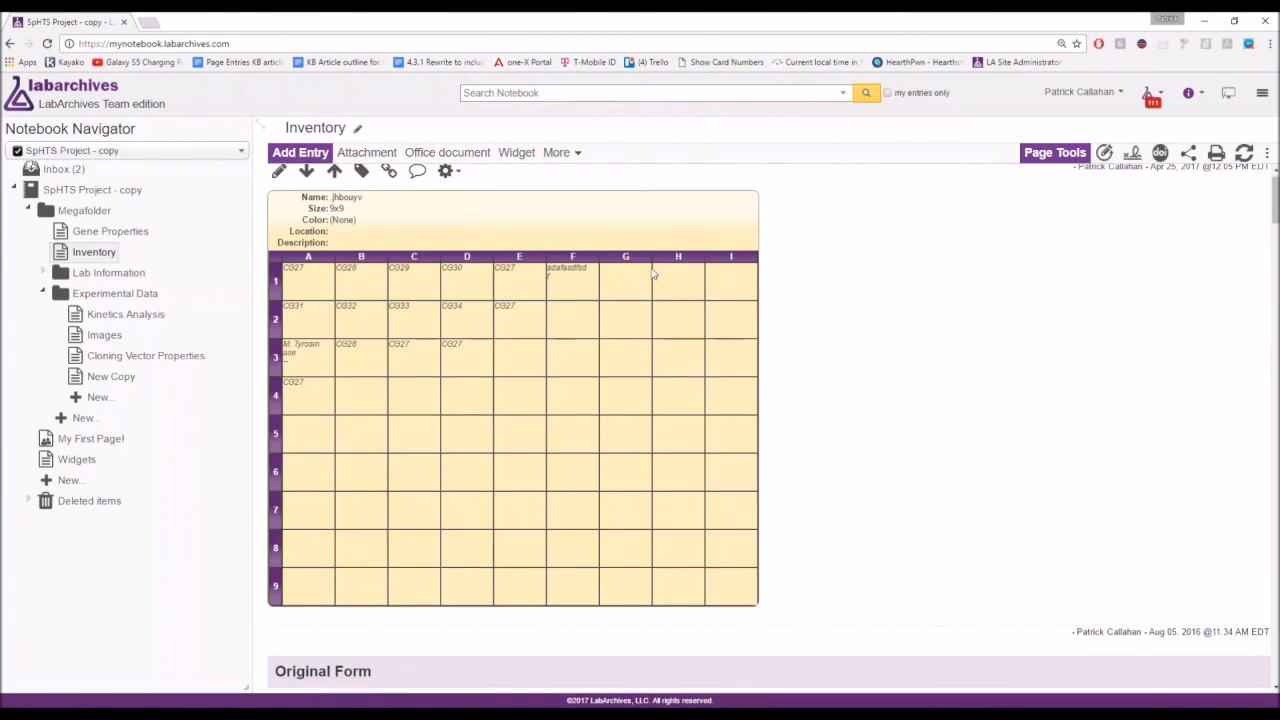
{"action": "scroll", "coordinate": [650, 277], "scroll_direction": "down", "scroll_amount": 2}
{"action": "scroll", "coordinate": [650, 277], "scroll_direction": "up", "scroll_amount": 1}
{"action": "scroll", "coordinate": [650, 277], "scroll_direction": "down", "scroll_amount": 3}
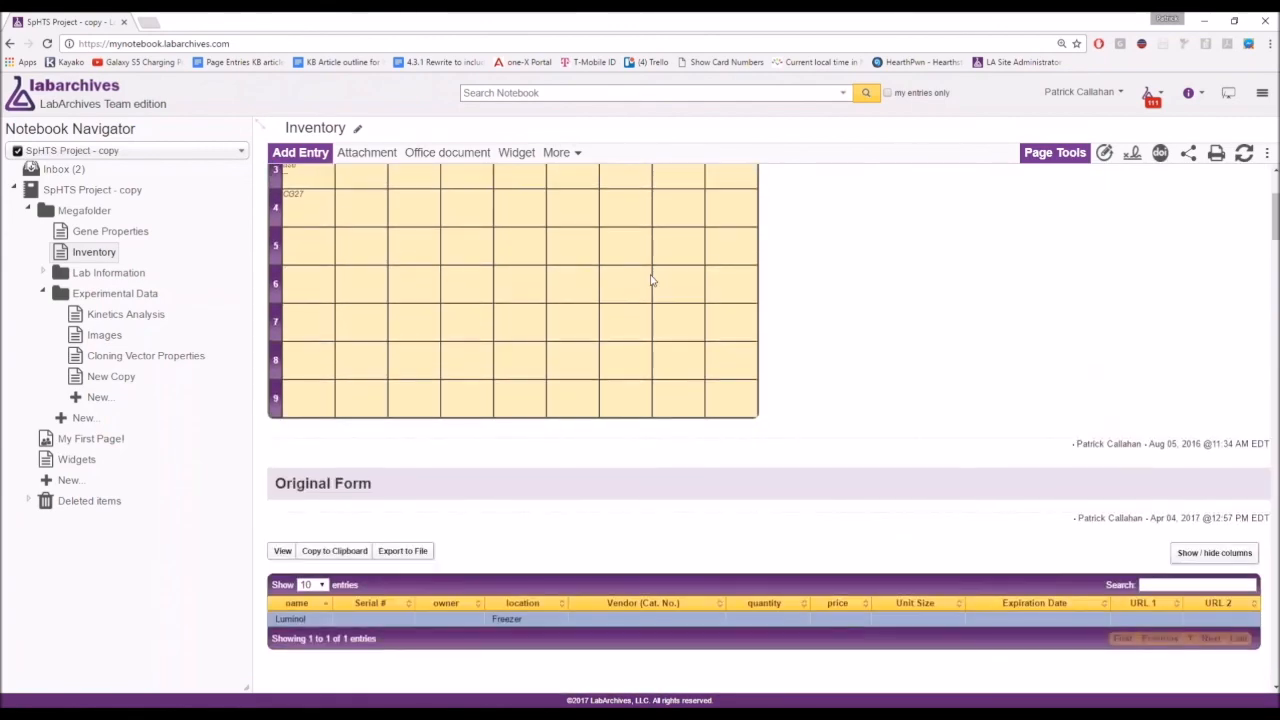
{"action": "scroll", "coordinate": [650, 280], "scroll_direction": "down", "scroll_amount": 4}
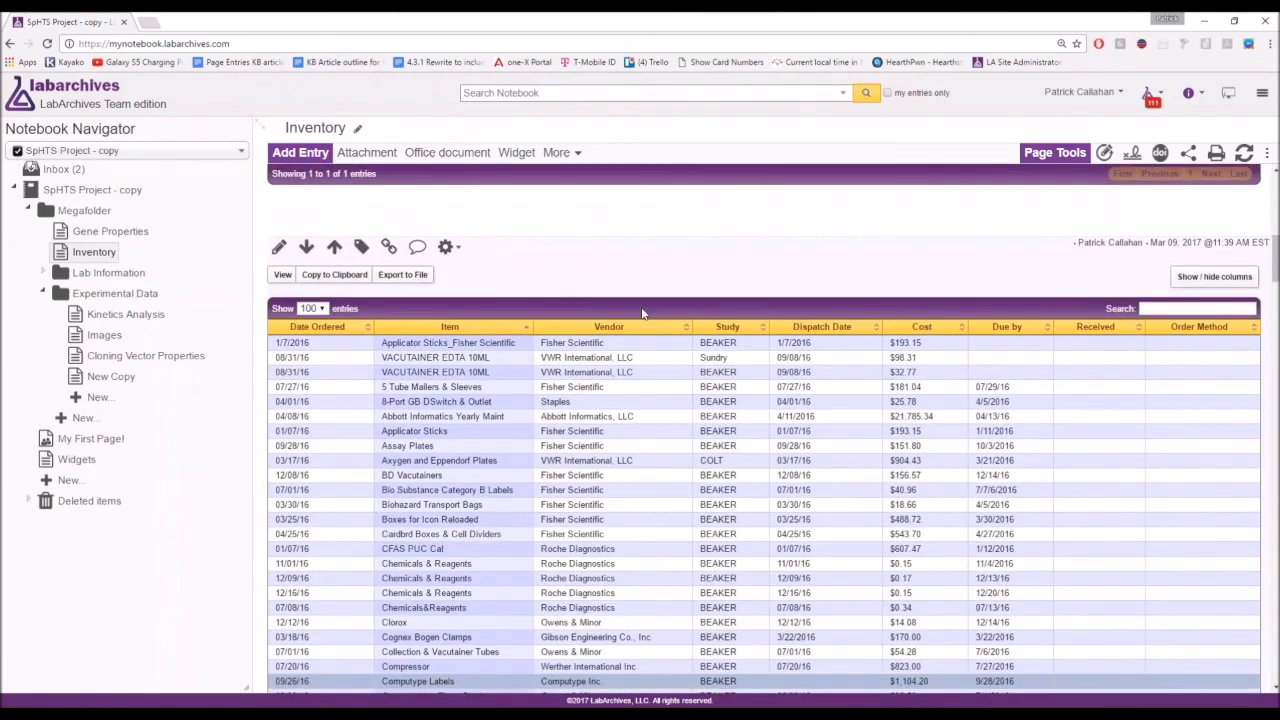
{"action": "scroll", "coordinate": [650, 280], "scroll_direction": "up", "scroll_amount": 7}
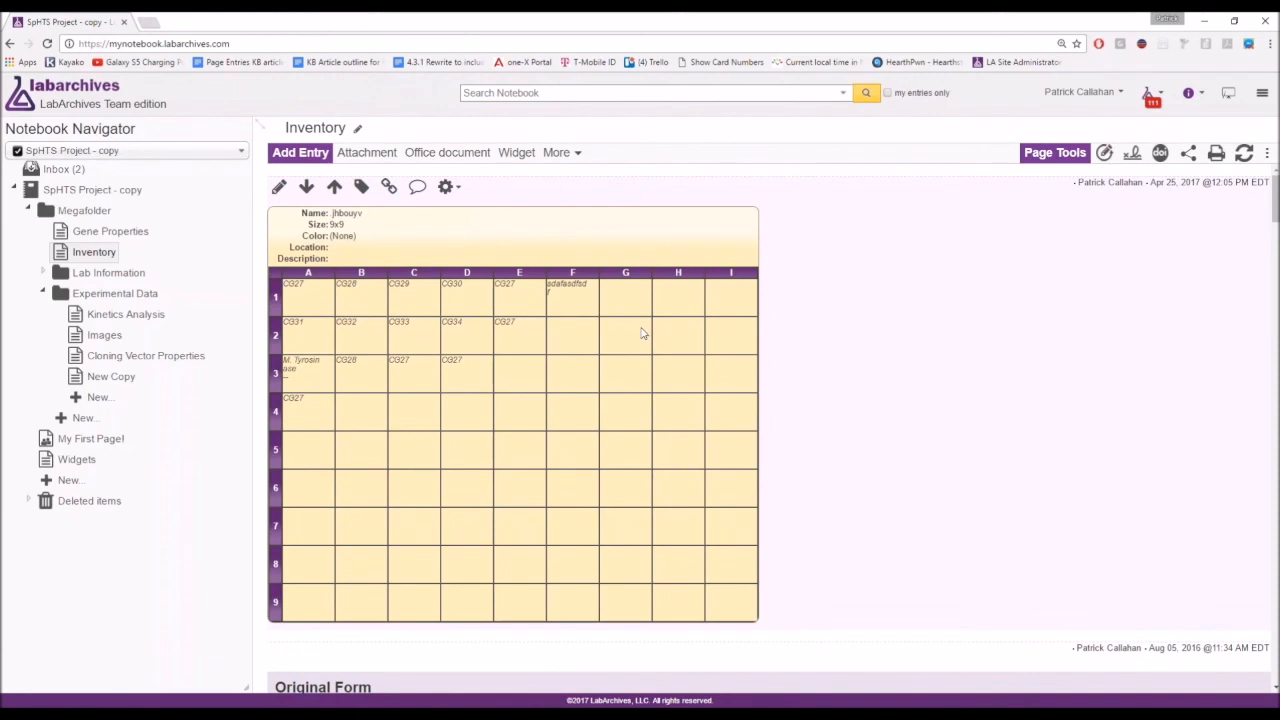
Go to the Widgets page and start a new Neurocog Language Widget entry.
{"action": "left_click", "coordinate": [70, 466]}
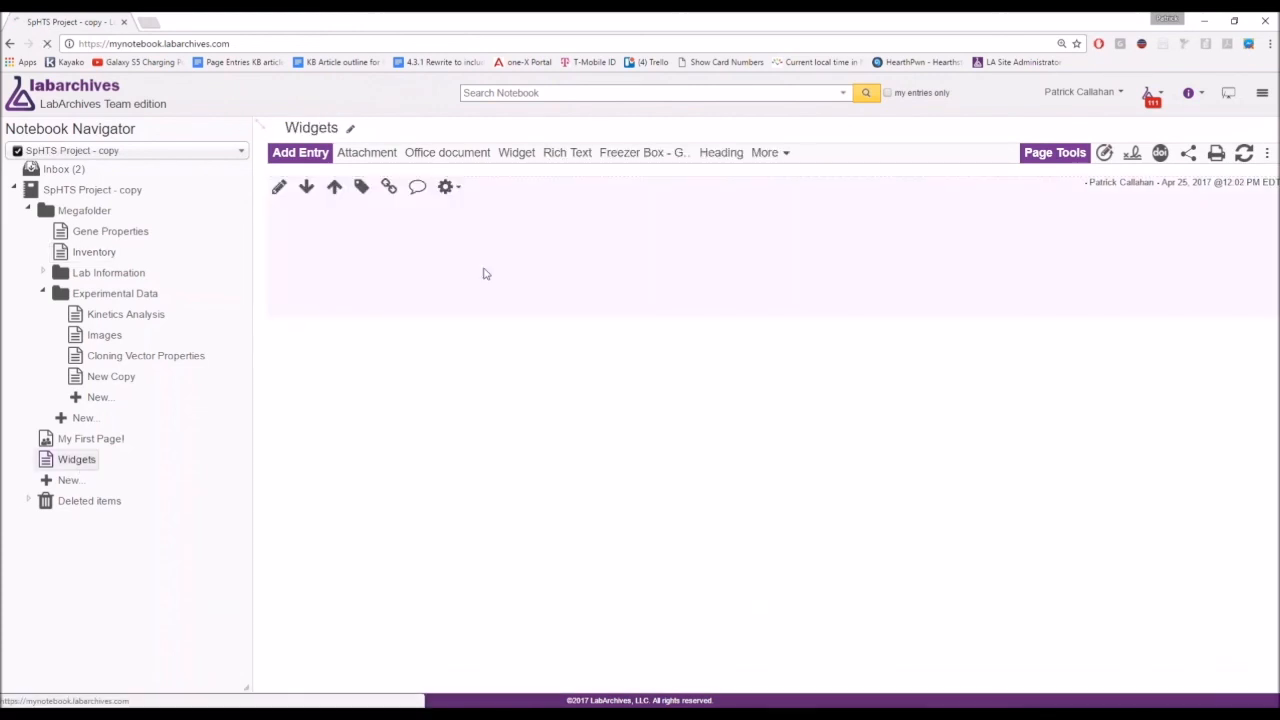
{"action": "left_click", "coordinate": [765, 153]}
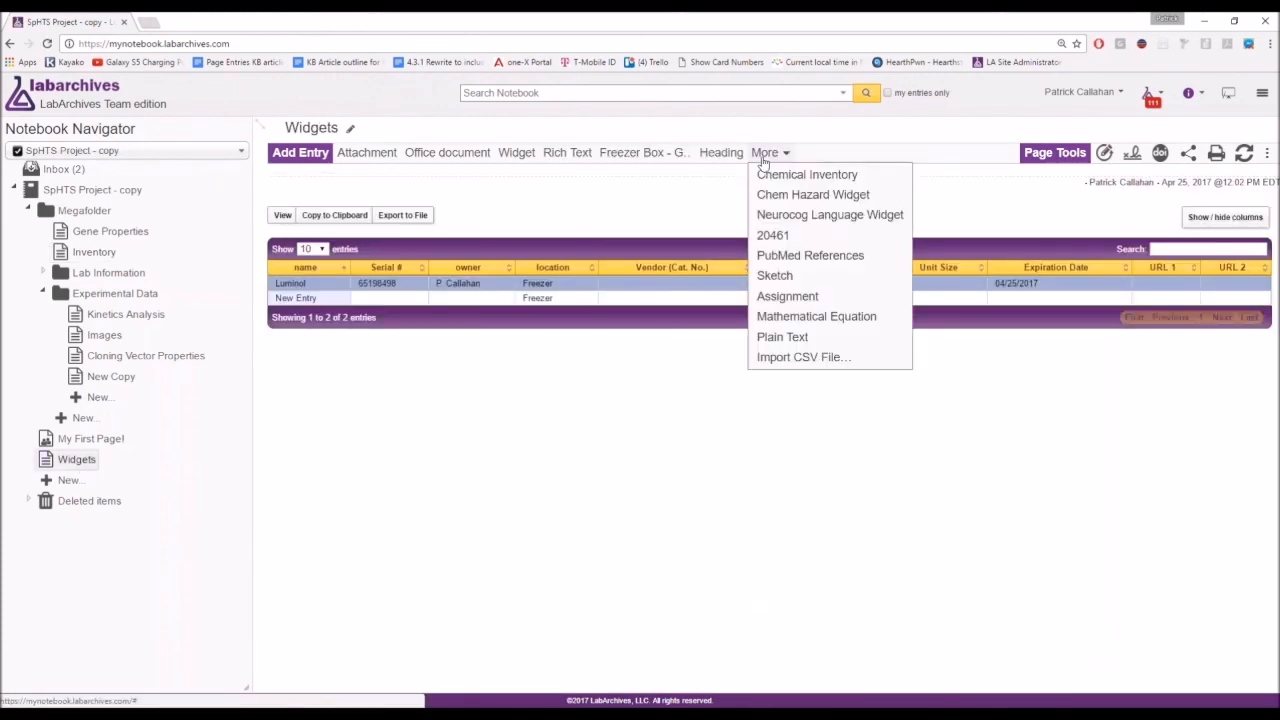
{"action": "left_click", "coordinate": [817, 216]}
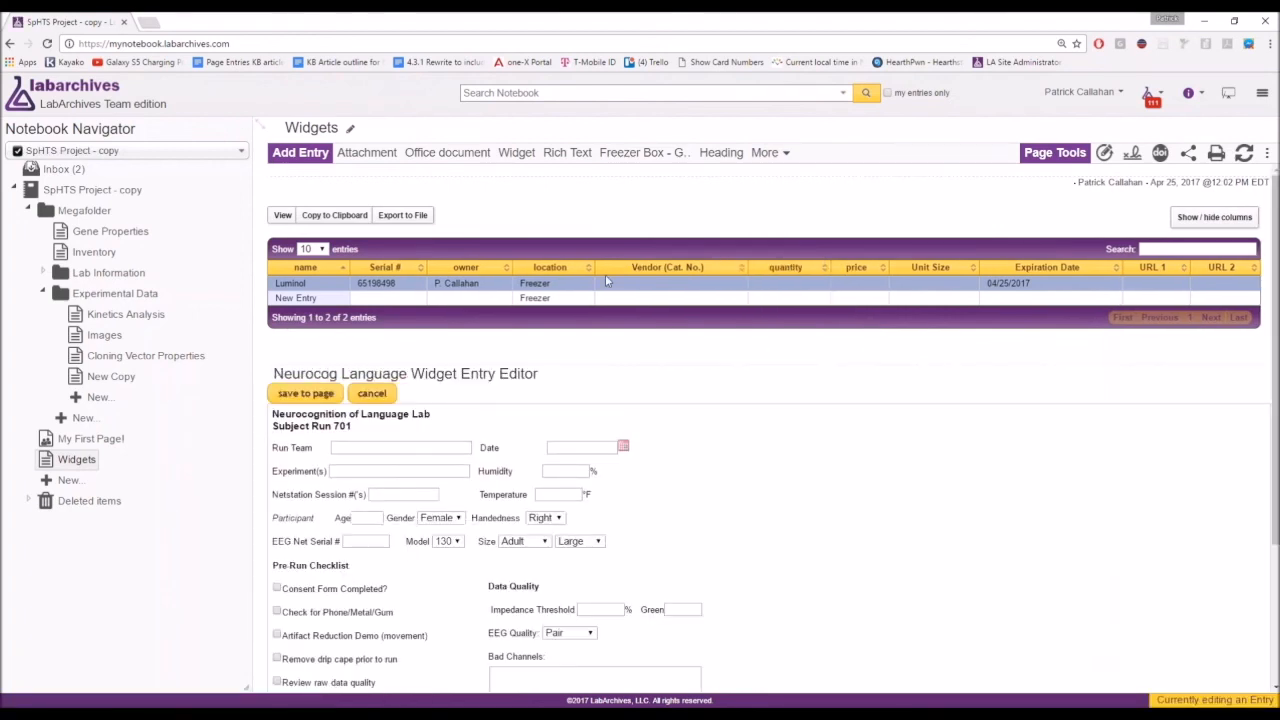
Enter Run Team Alpha, run date 04/25/2017, the humidity value and temperature 50.
{"action": "scroll", "coordinate": [652, 313], "scroll_direction": "down", "scroll_amount": 3}
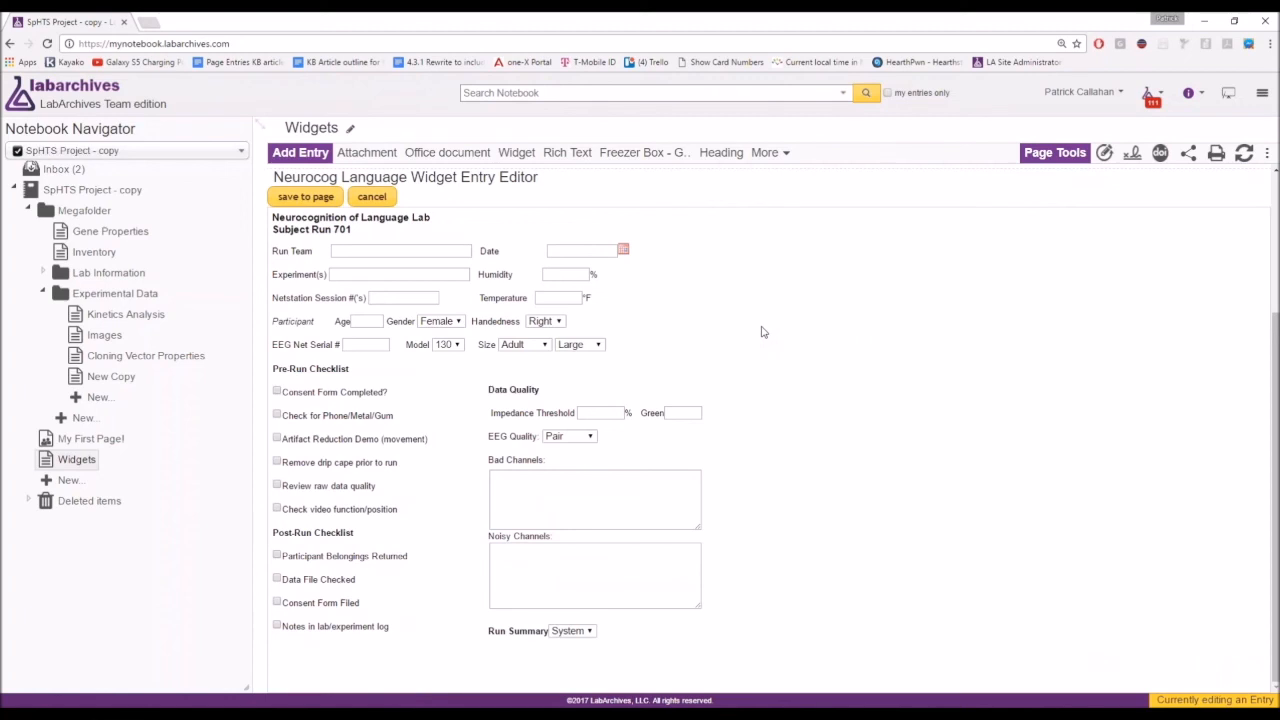
{"action": "left_click", "coordinate": [437, 255]}
{"action": "type", "text": "Alpha"}
{"action": "left_click", "coordinate": [628, 252]}
{"action": "left_click", "coordinate": [600, 356]}
{"action": "left_click", "coordinate": [544, 274]}
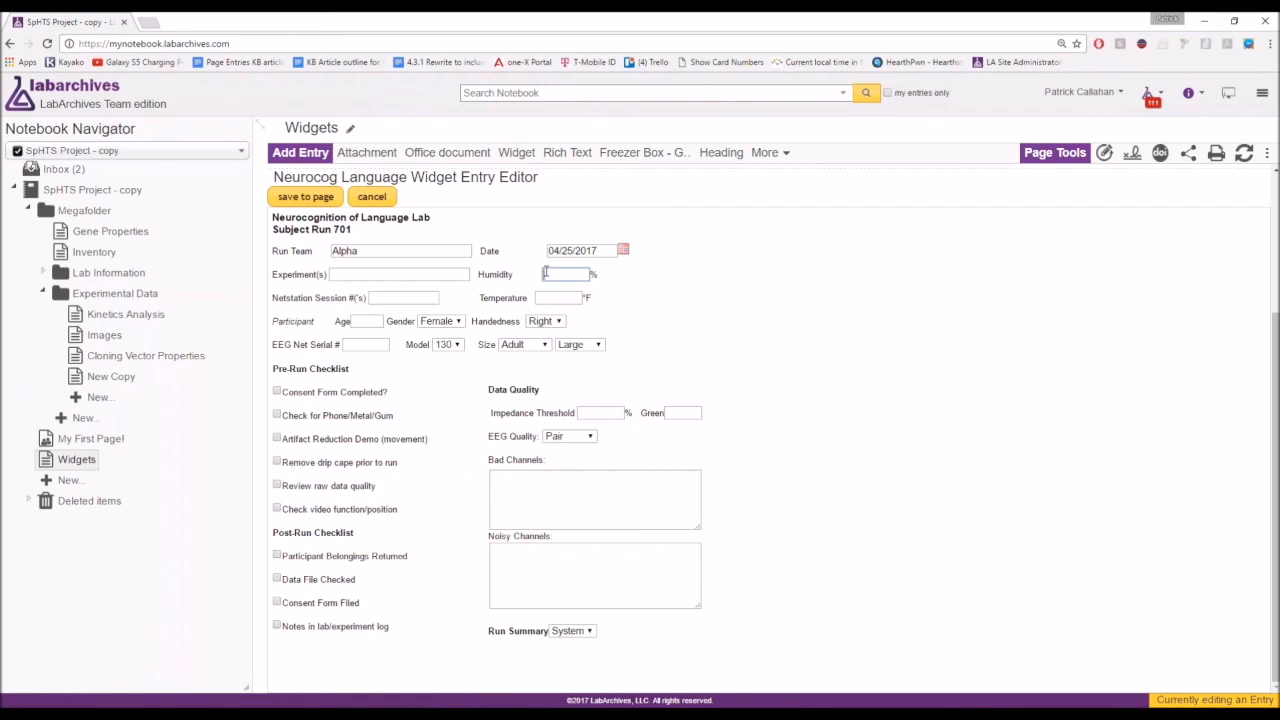
{"action": "type", "text": "25"}
{"action": "key", "text": "Tab"}
{"action": "key", "text": "Tab"}
{"action": "type", "text": "50"}
Tick Consent Form Completed, Phone/Metal/Gum check, Artifact Reduction Demo, Belongings Returned, Data File Checked and Consent Form Filed.
{"action": "left_click", "coordinate": [277, 391]}
{"action": "left_click", "coordinate": [277, 414]}
{"action": "left_click", "coordinate": [277, 439]}
{"action": "left_click", "coordinate": [277, 556]}
{"action": "left_click", "coordinate": [277, 579]}
{"action": "left_click", "coordinate": [277, 602]}
Set the net size to Pediatric, handedness to Other and size to Small.
{"action": "left_click", "coordinate": [559, 480]}
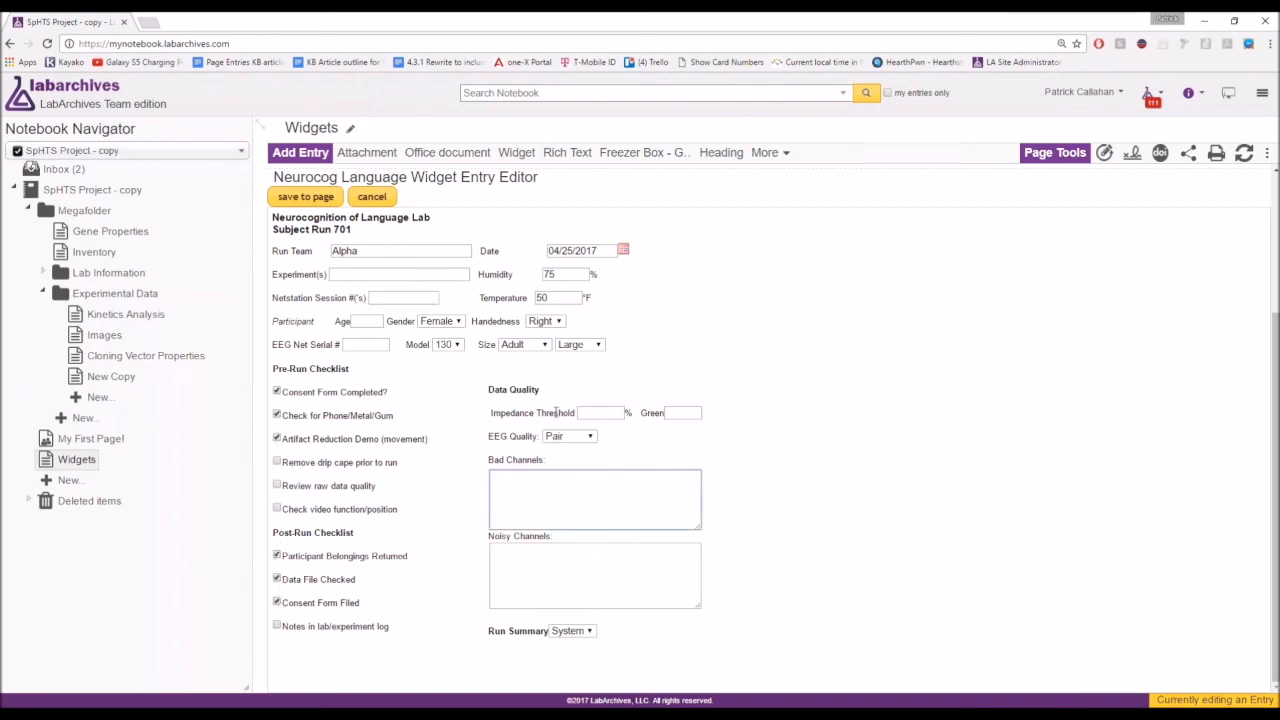
{"action": "left_click", "coordinate": [534, 345]}
{"action": "left_click", "coordinate": [530, 371]}
{"action": "left_click", "coordinate": [565, 345]}
{"action": "left_click", "coordinate": [545, 321]}
{"action": "left_click", "coordinate": [542, 360]}
{"action": "left_click", "coordinate": [579, 345]}
{"action": "left_click", "coordinate": [571, 360]}
Fill Bad Channels with repeated 'This is some tex.' text, enlarge the box, and save the entry.
{"action": "left_click", "coordinate": [553, 495]}
{"action": "type", "text": "This is some tex"}
{"action": "type", "text": "."}
{"action": "key", "text": "ctrl+a"}
{"action": "key", "text": "ctrl+c"}
{"action": "key", "text": "Right"}
{"action": "key", "text": "ctrl+v"}
{"action": "key", "text": "ctrl+v"}
{"action": "key", "text": "ctrl+v"}
{"action": "key", "text": "ctrl+v"}
{"action": "key", "text": "ctrl+v"}
{"action": "key", "text": "ctrl+v"}
{"action": "key", "text": "ctrl+v"}
{"action": "key", "text": "ctrl+v"}
{"action": "key", "text": "ctrl+v"}
{"action": "key", "text": "ctrl+v"}
{"action": "key", "text": "ctrl+v"}
{"action": "key", "text": "ctrl+v"}
{"action": "key", "text": "ctrl+v"}
{"action": "key", "text": "ctrl+v"}
{"action": "key", "text": "ctrl+v"}
{"action": "key", "text": "ctrl+v"}
{"action": "key", "text": "ctrl+v"}
{"action": "key", "text": "ctrl+v"}
{"action": "key", "text": "ctrl+v"}
{"action": "key", "text": "ctrl+v"}
{"action": "key", "text": "ctrl+v"}
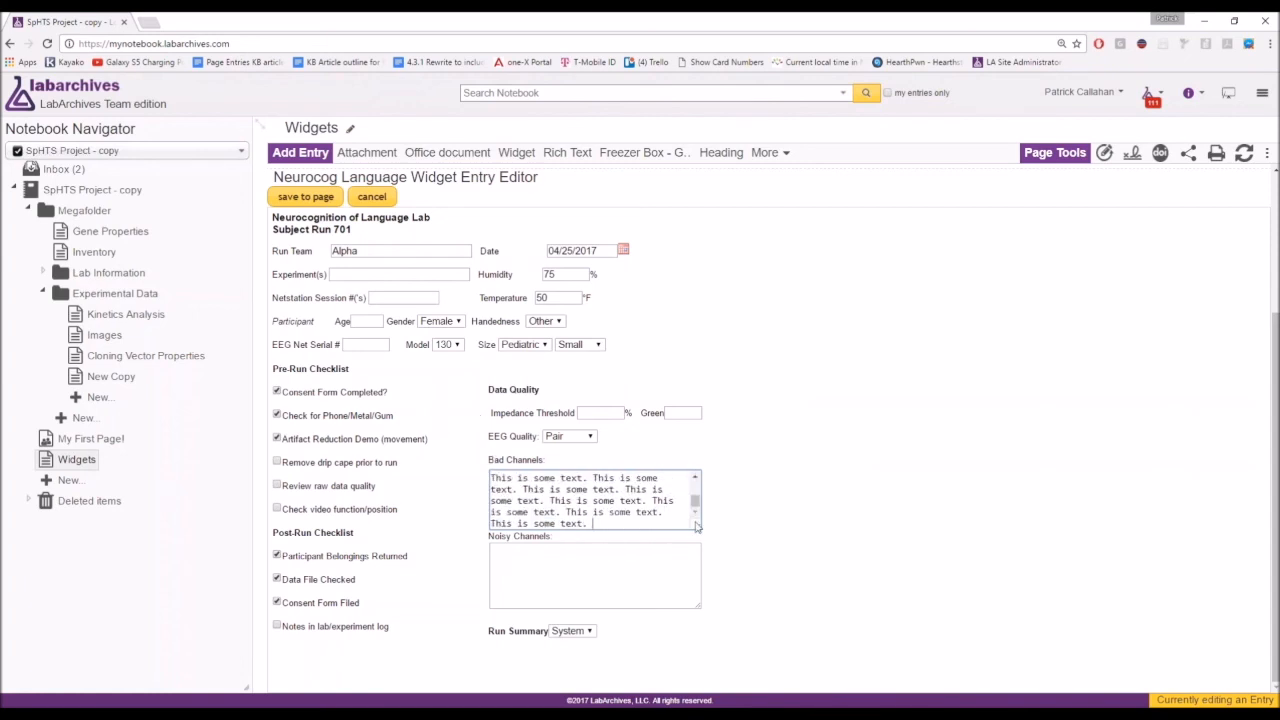
{"action": "left_click_drag", "start_coordinate": [699, 527], "coordinate": [689, 619]}
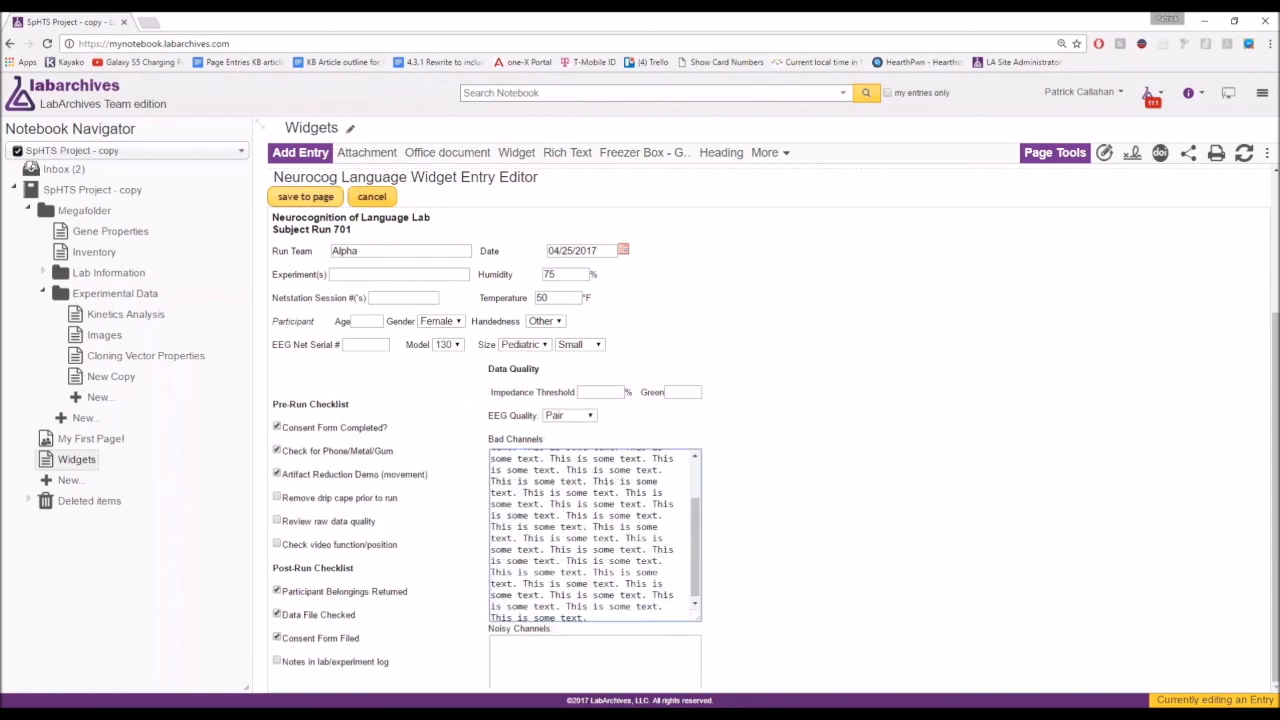
{"action": "left_click", "coordinate": [302, 200]}
{"action": "scroll", "coordinate": [462, 349], "scroll_direction": "down", "scroll_amount": 3}
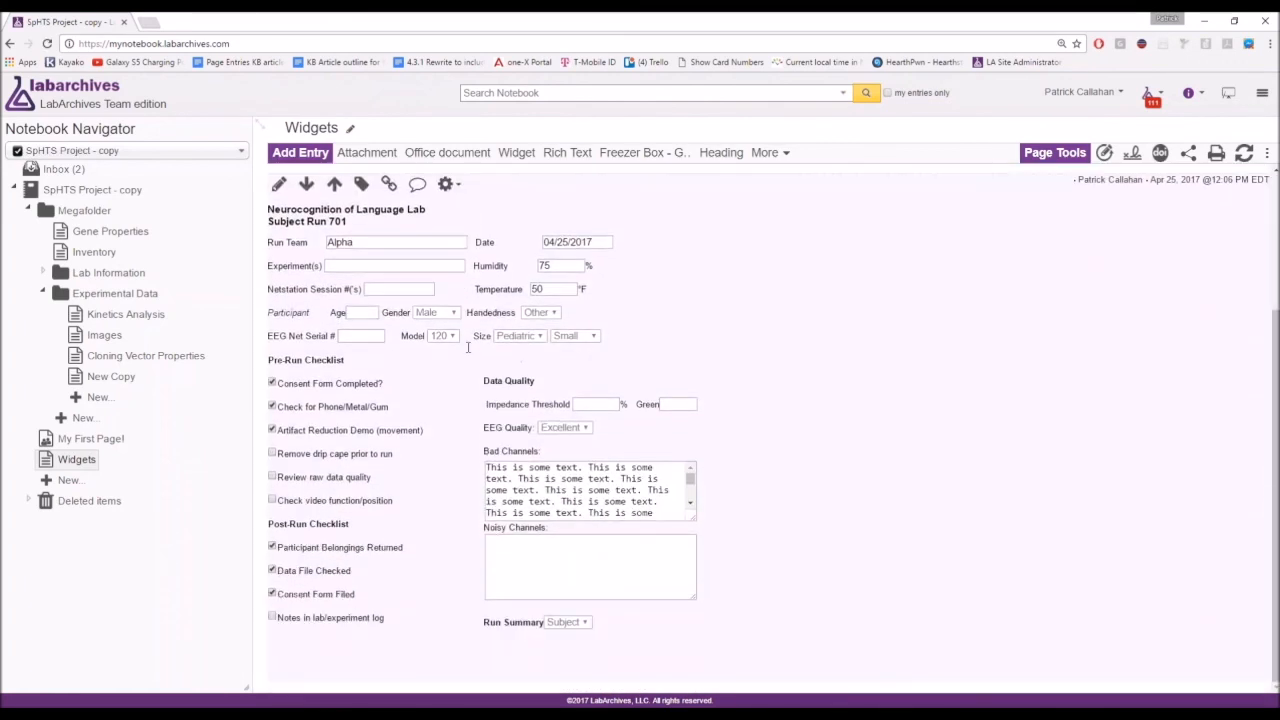
Insert a Chem Hazard Widget entry from More, scroll through the blank form, and save it.
{"action": "left_click", "coordinate": [764, 153]}
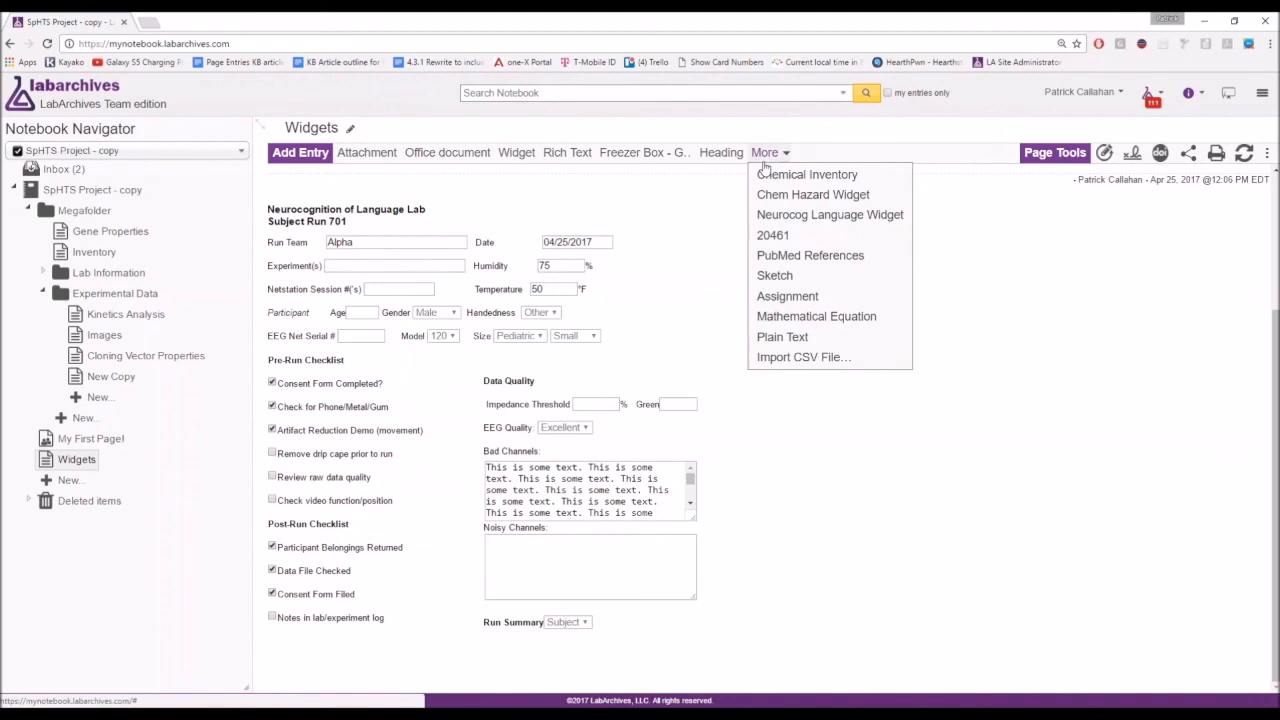
{"action": "mouse_move", "coordinate": [775, 156]}
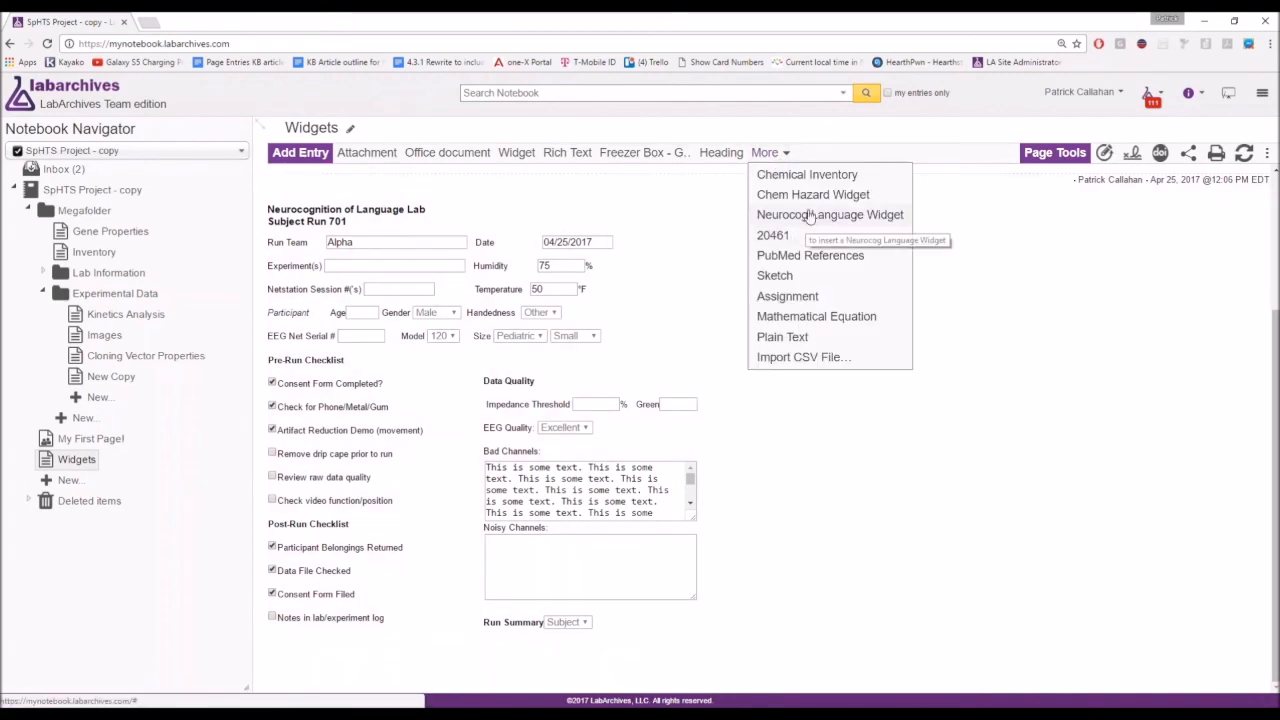
{"action": "left_click", "coordinate": [805, 195]}
{"action": "scroll", "coordinate": [780, 250], "scroll_direction": "down", "scroll_amount": 4}
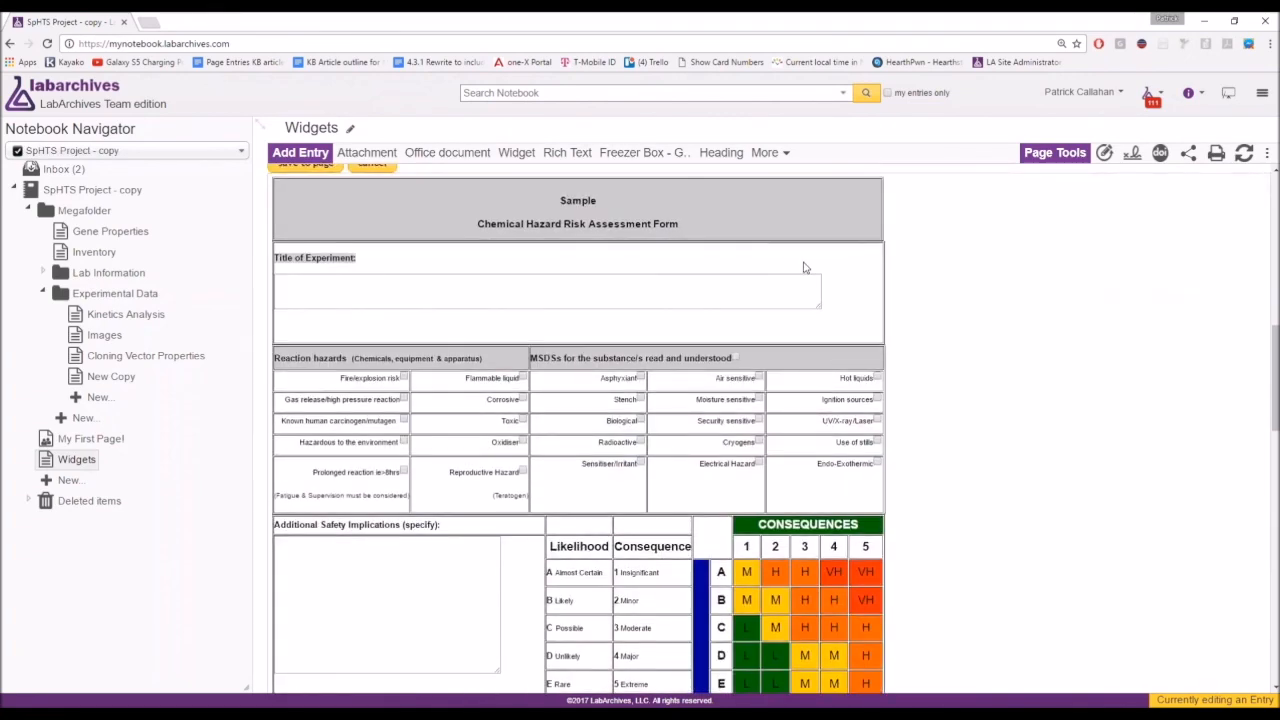
{"action": "scroll", "coordinate": [661, 328], "scroll_direction": "down", "scroll_amount": 3}
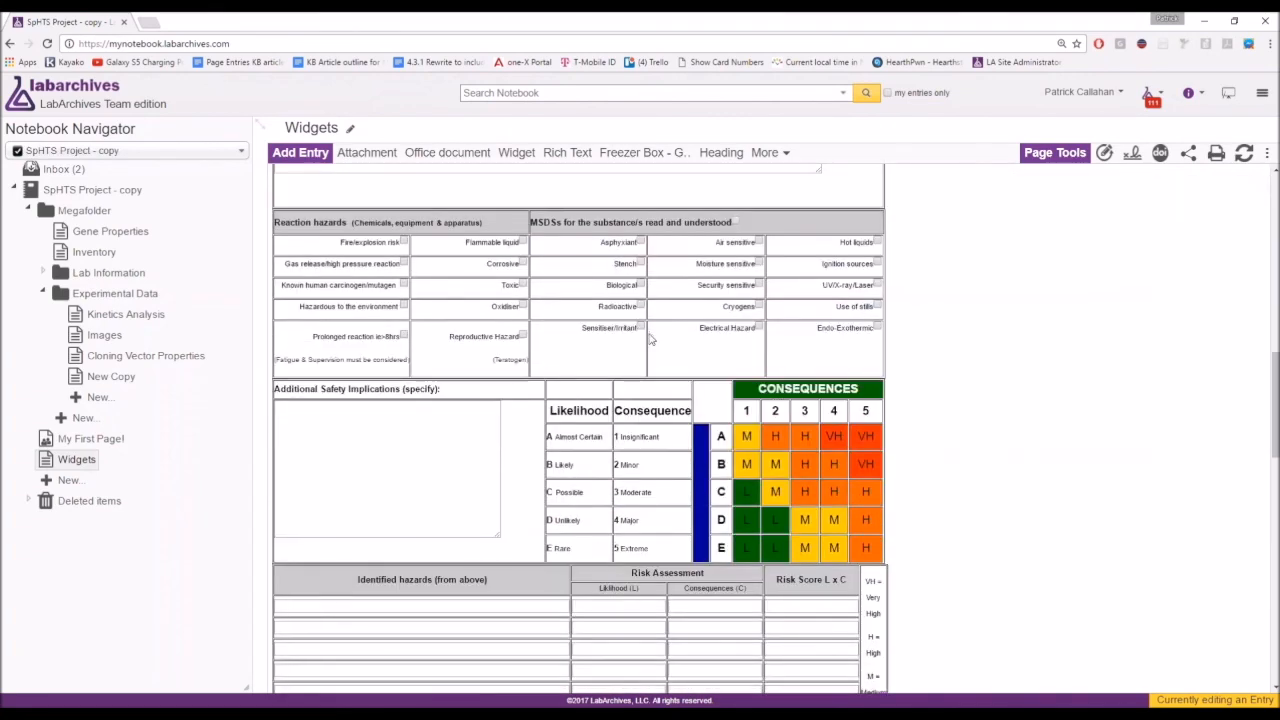
{"action": "scroll", "coordinate": [650, 340], "scroll_direction": "down", "scroll_amount": 2}
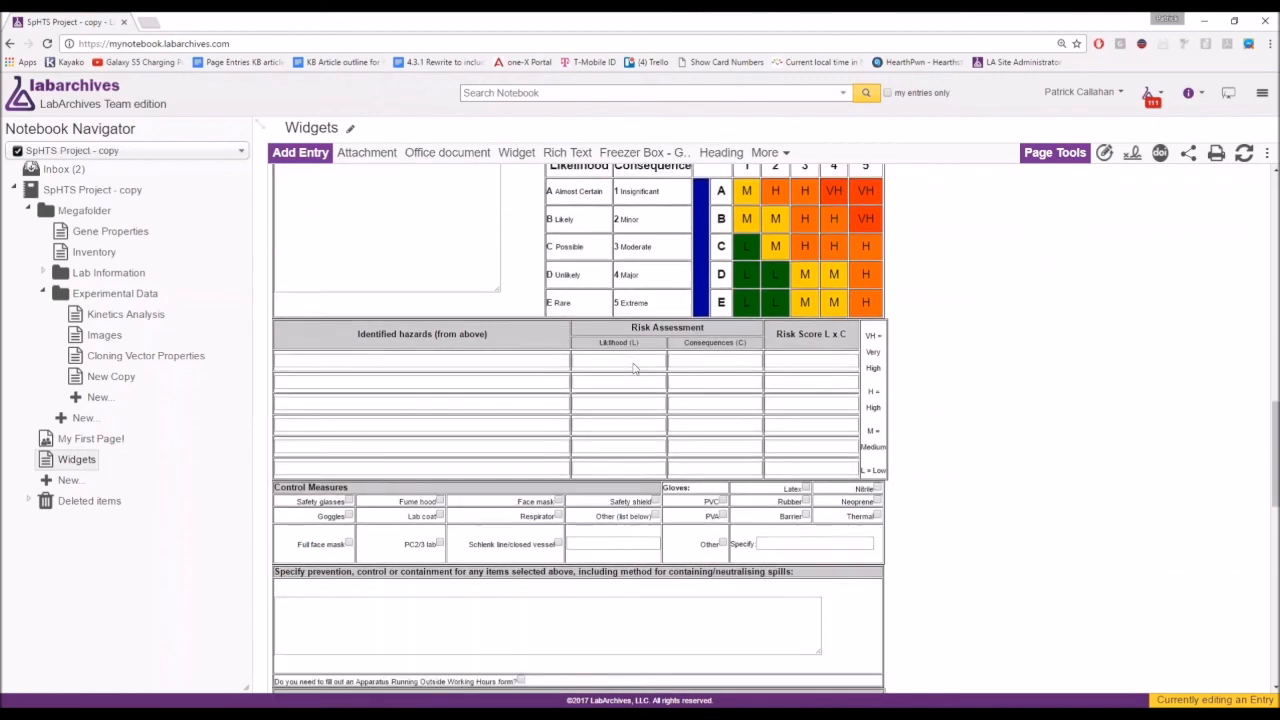
{"action": "scroll", "coordinate": [617, 358], "scroll_direction": "down", "scroll_amount": 4}
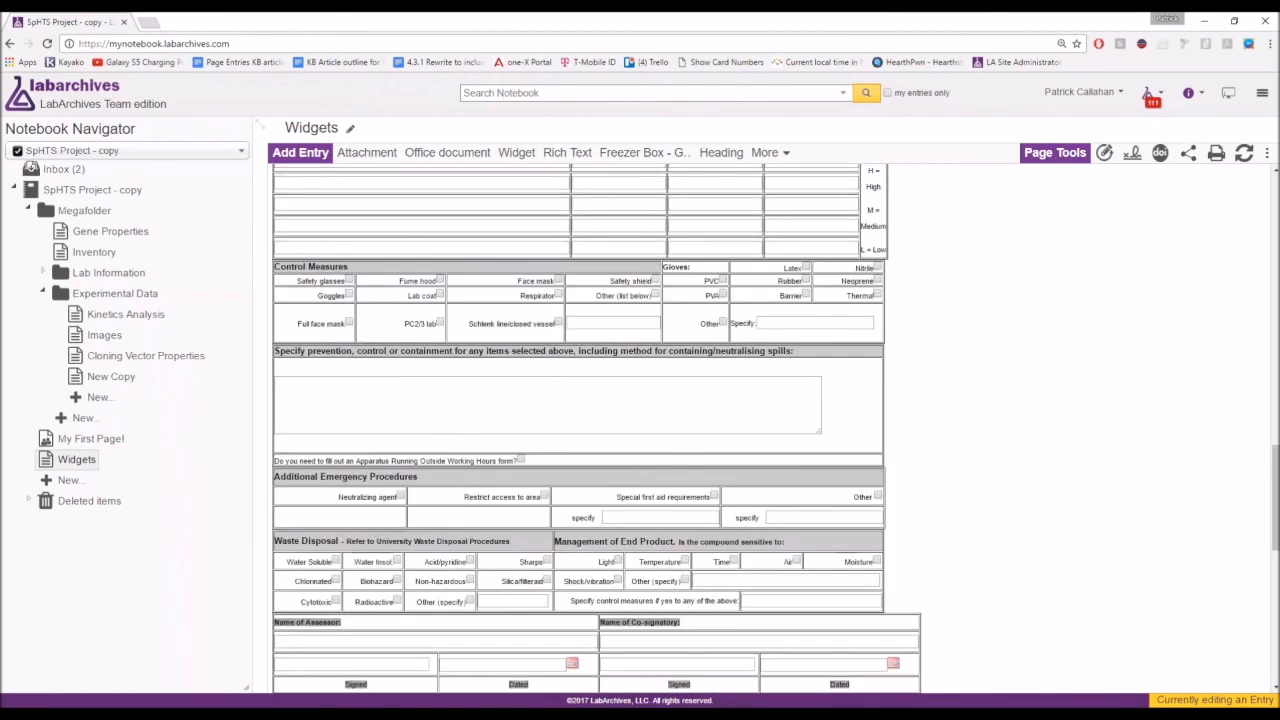
{"action": "scroll", "coordinate": [617, 358], "scroll_direction": "down", "scroll_amount": 4}
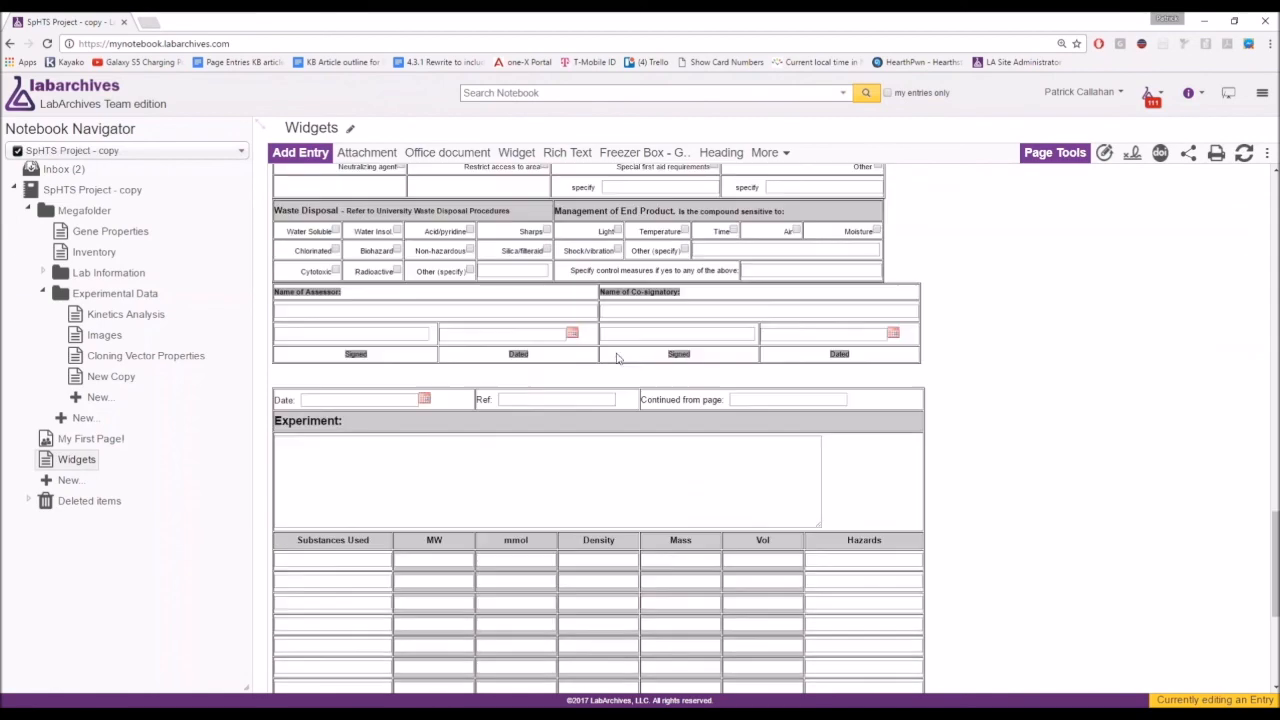
{"action": "scroll", "coordinate": [617, 358], "scroll_direction": "down", "scroll_amount": 1}
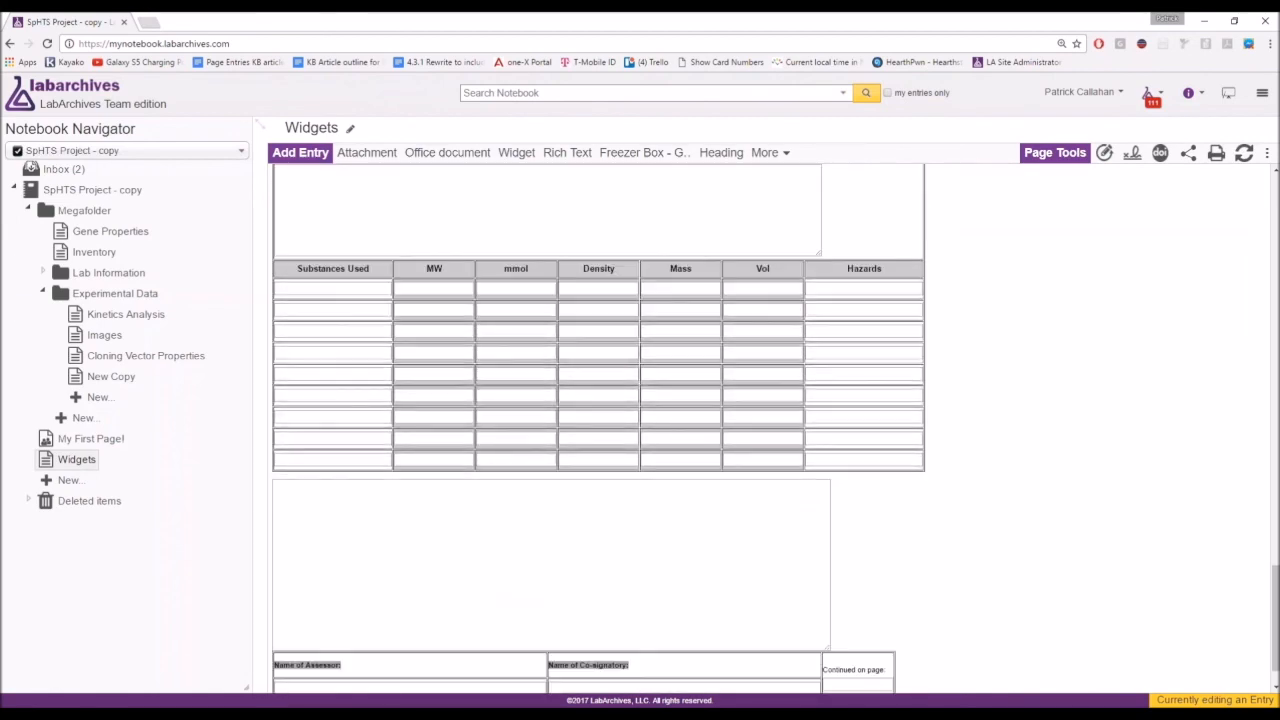
{"action": "scroll", "coordinate": [620, 352], "scroll_direction": "up", "scroll_amount": 5}
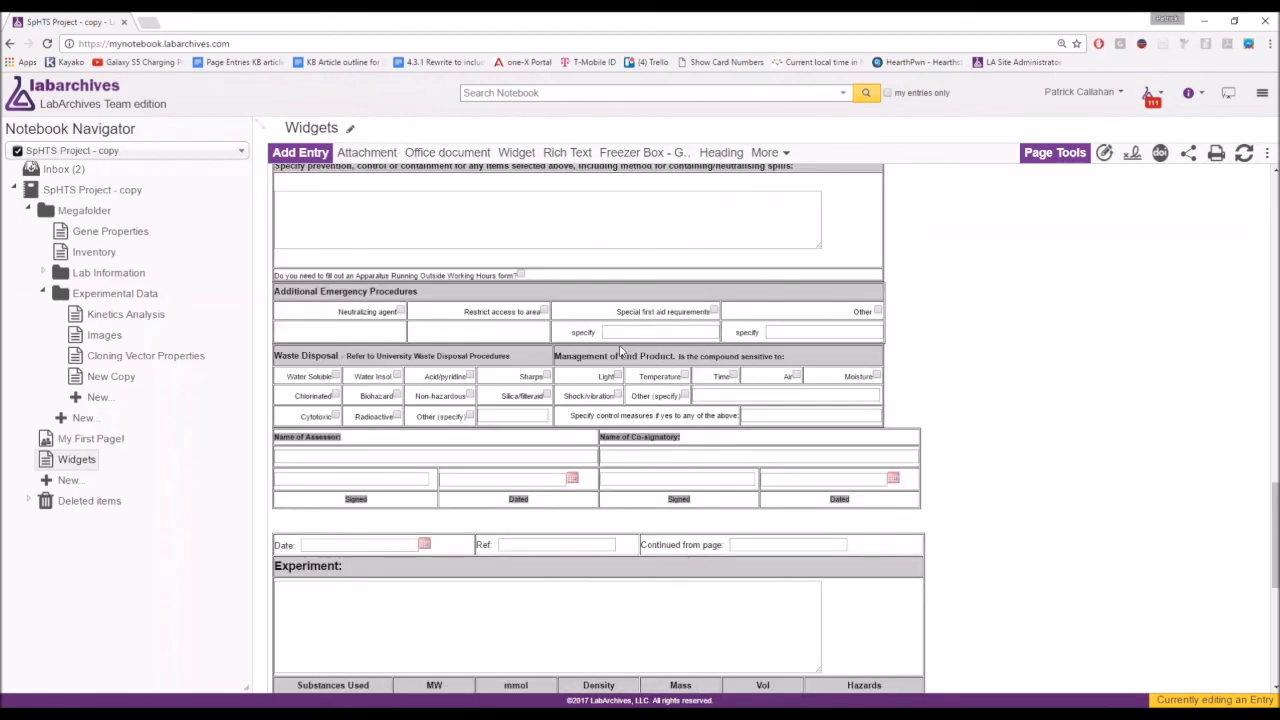
{"action": "scroll", "coordinate": [620, 352], "scroll_direction": "up", "scroll_amount": 15}
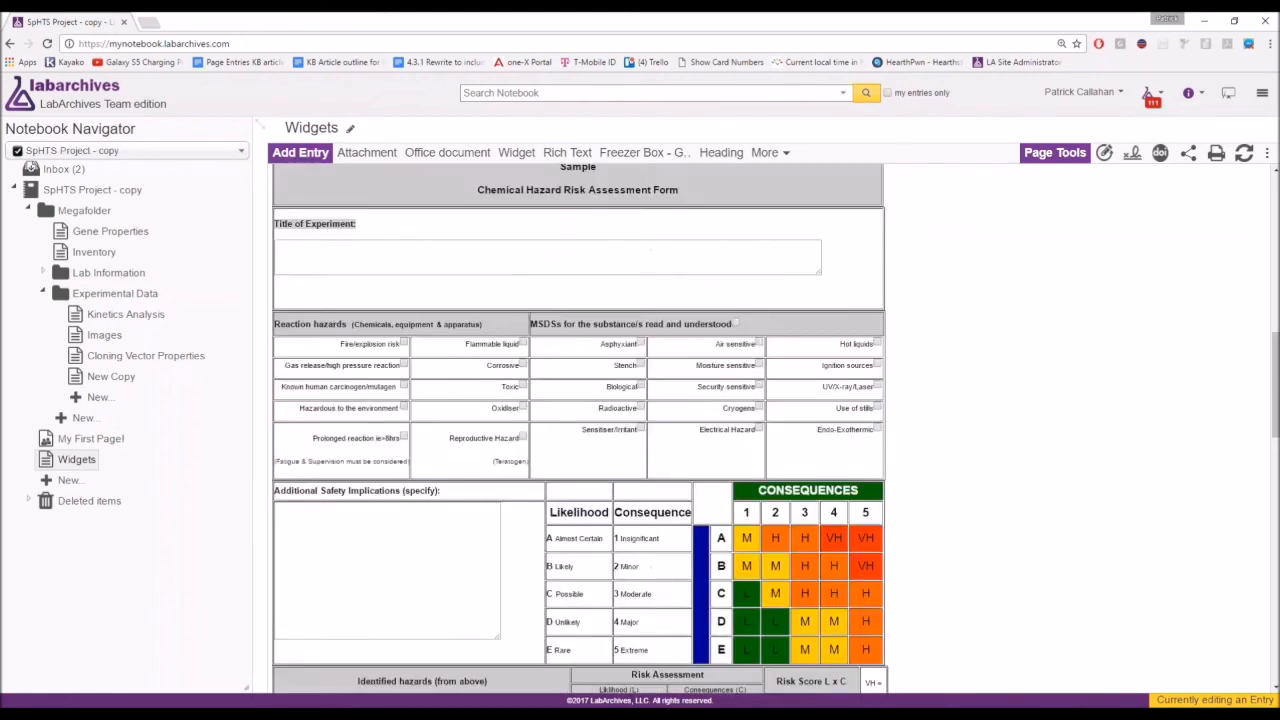
{"action": "left_click", "coordinate": [318, 446]}
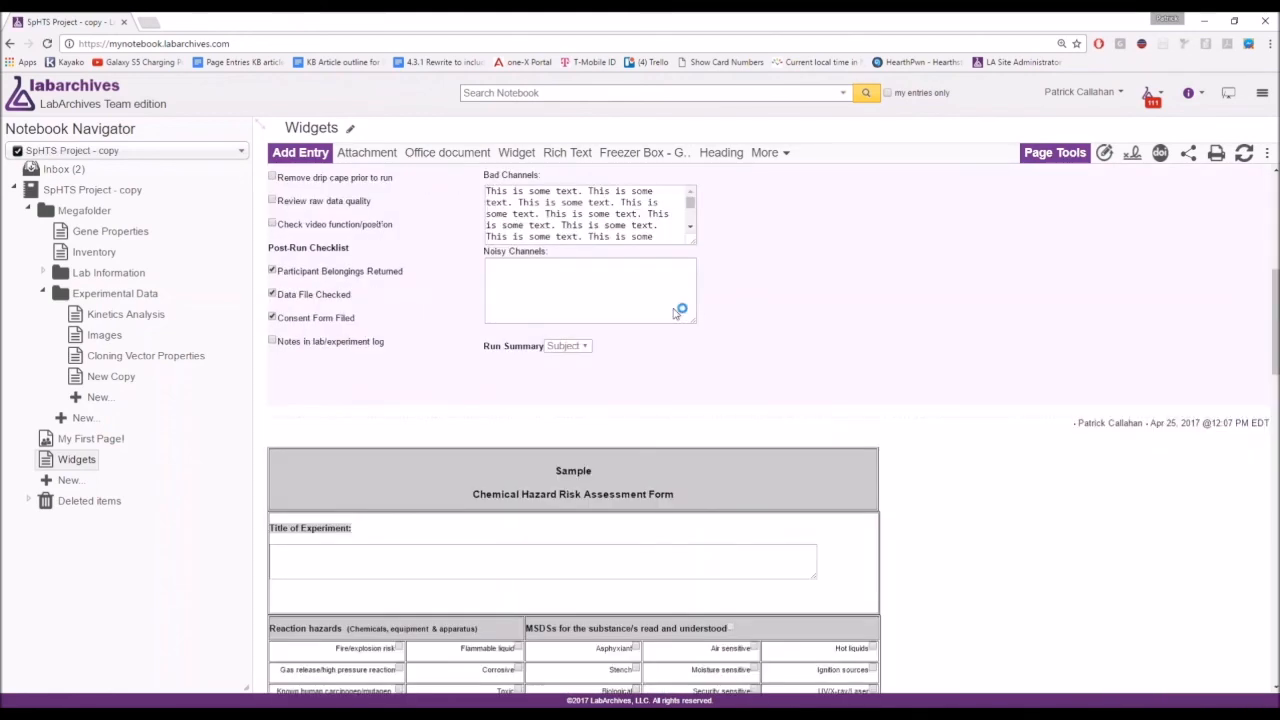
Insert a 20461 calculator entry with 1534563 six-wells and 5416986 twelve-wells.
{"action": "left_click", "coordinate": [770, 152]}
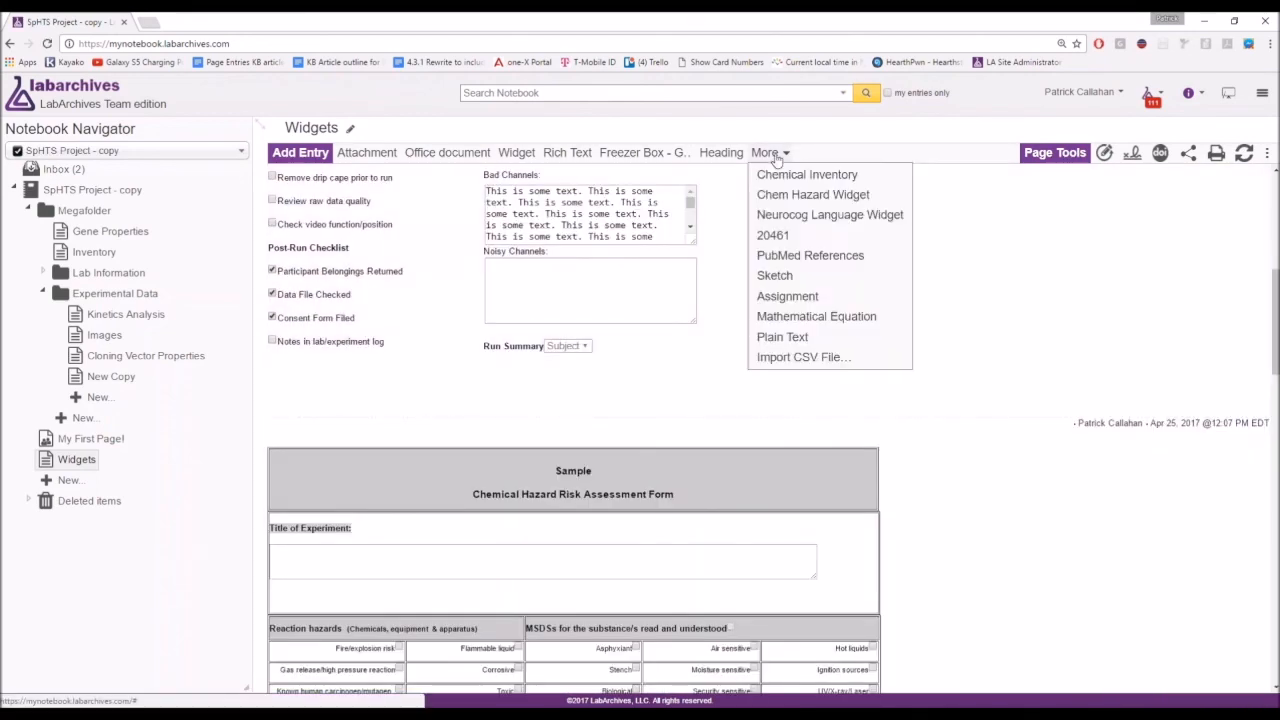
{"action": "left_click", "coordinate": [790, 238]}
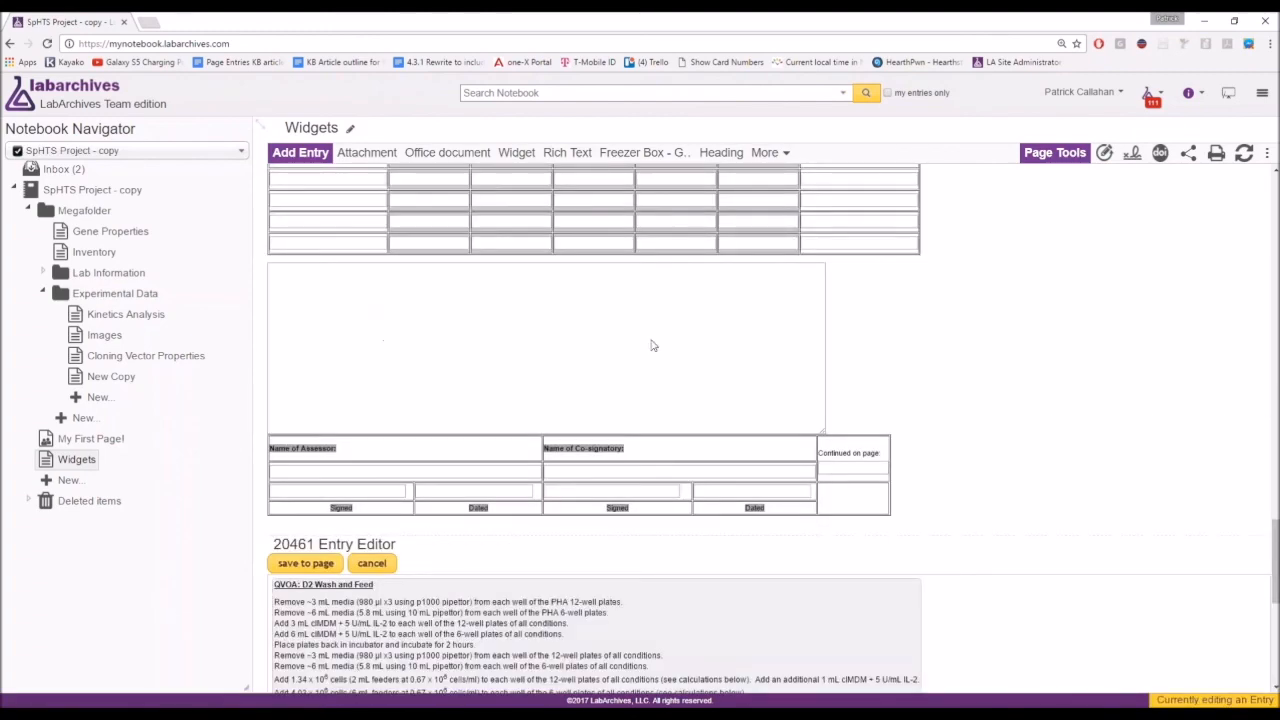
{"action": "scroll", "coordinate": [643, 360], "scroll_direction": "down", "scroll_amount": 2}
{"action": "left_click", "coordinate": [513, 272]}
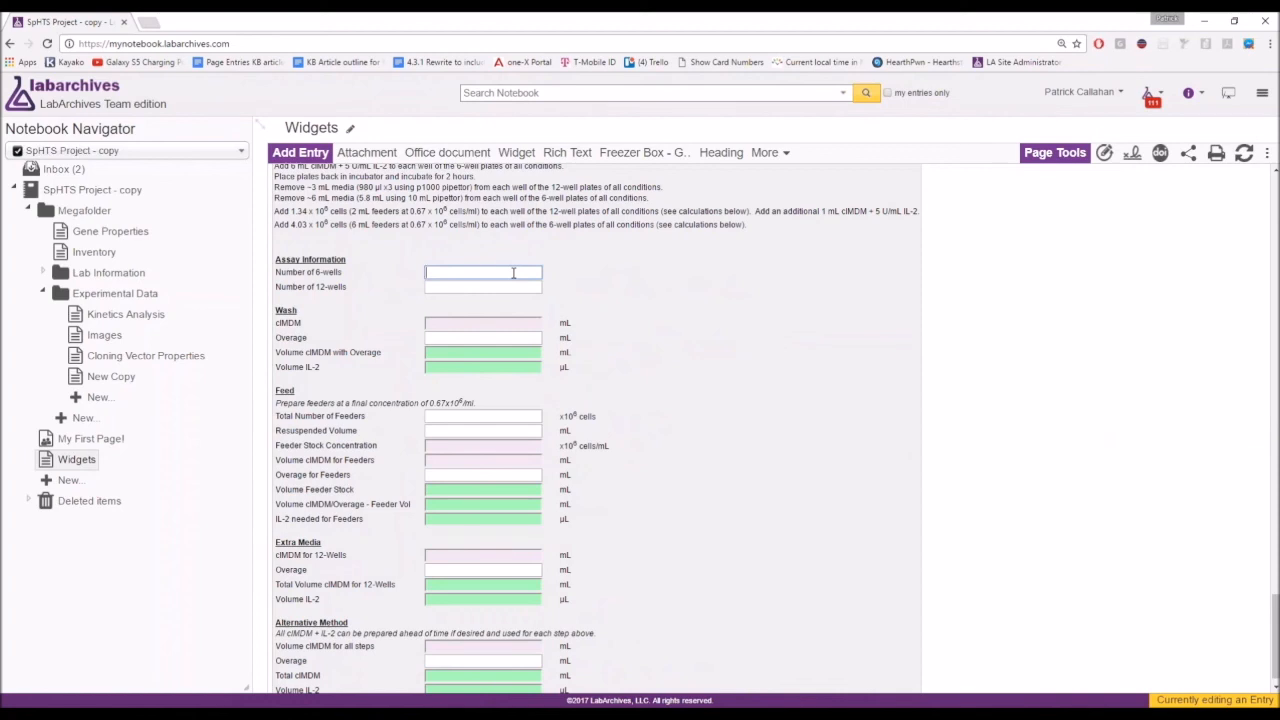
{"action": "scroll", "coordinate": [513, 273], "scroll_direction": "up", "scroll_amount": 2}
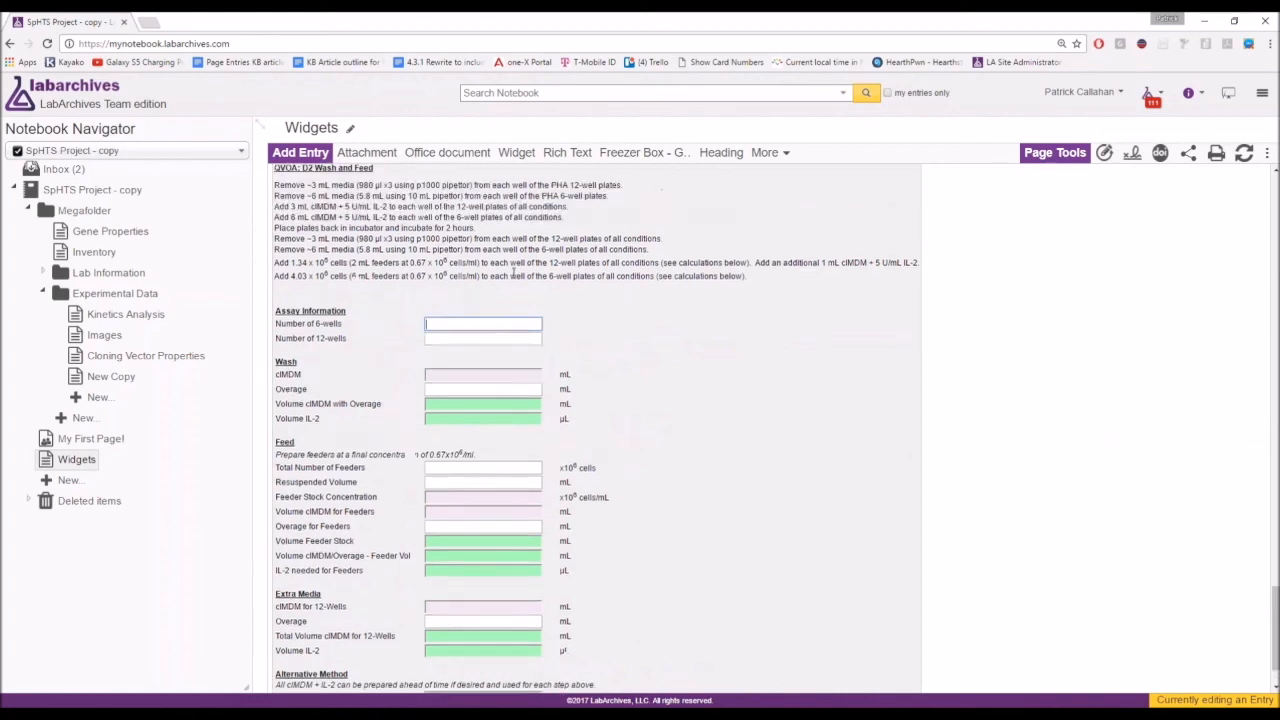
{"action": "scroll", "coordinate": [509, 283], "scroll_direction": "down", "scroll_amount": 1}
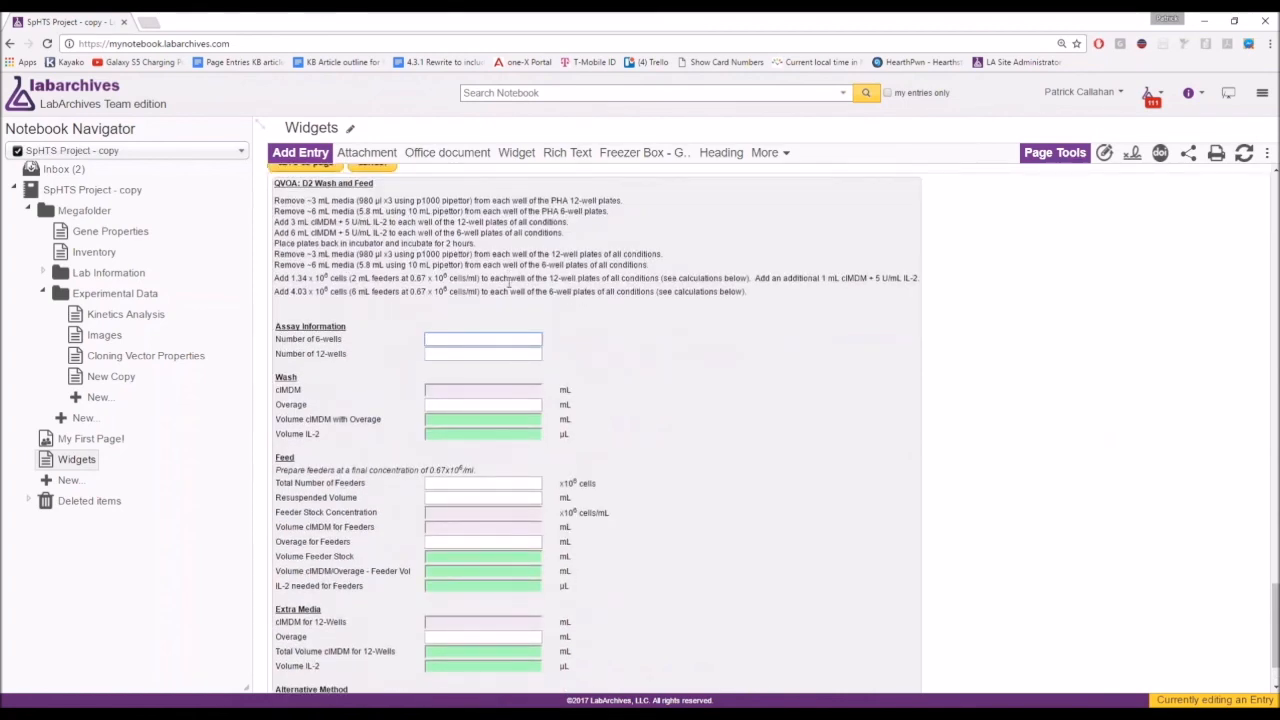
{"action": "type", "text": "1534563"}
{"action": "key", "text": "Tab"}
{"action": "type", "text": "5416986"}
Fill in 6516, wash overage 55, feeder count and resuspended volume 6516, then correct the feeder count.
{"action": "key", "text": "Tab"}
{"action": "key", "text": "Tab"}
{"action": "type", "text": "6516"}
{"action": "key", "text": "Tab"}
{"action": "key", "text": "Tab"}
{"action": "key", "text": "Tab"}
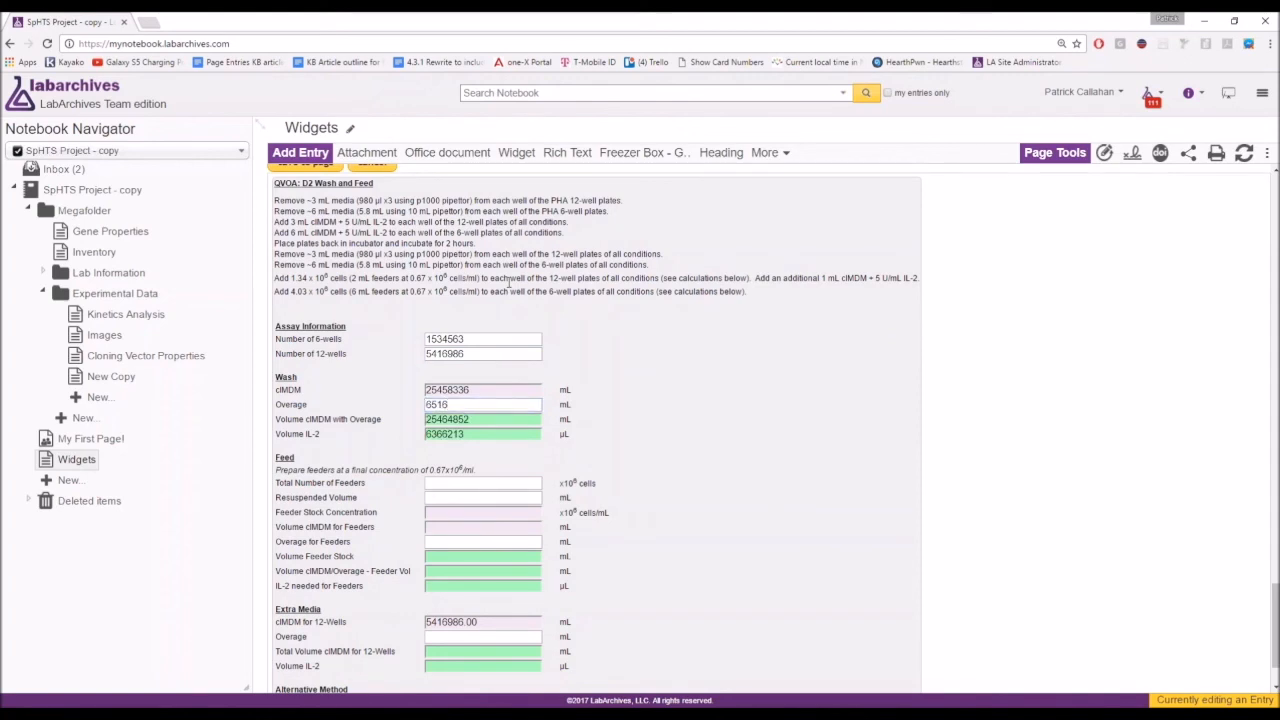
{"action": "type", "text": "55"}
{"action": "key", "text": "Tab"}
{"action": "type", "text": "651650"}
{"action": "key", "text": "Tab"}
{"action": "key", "text": "Tab"}
{"action": "key", "text": "Tab"}
{"action": "type", "text": "6516"}
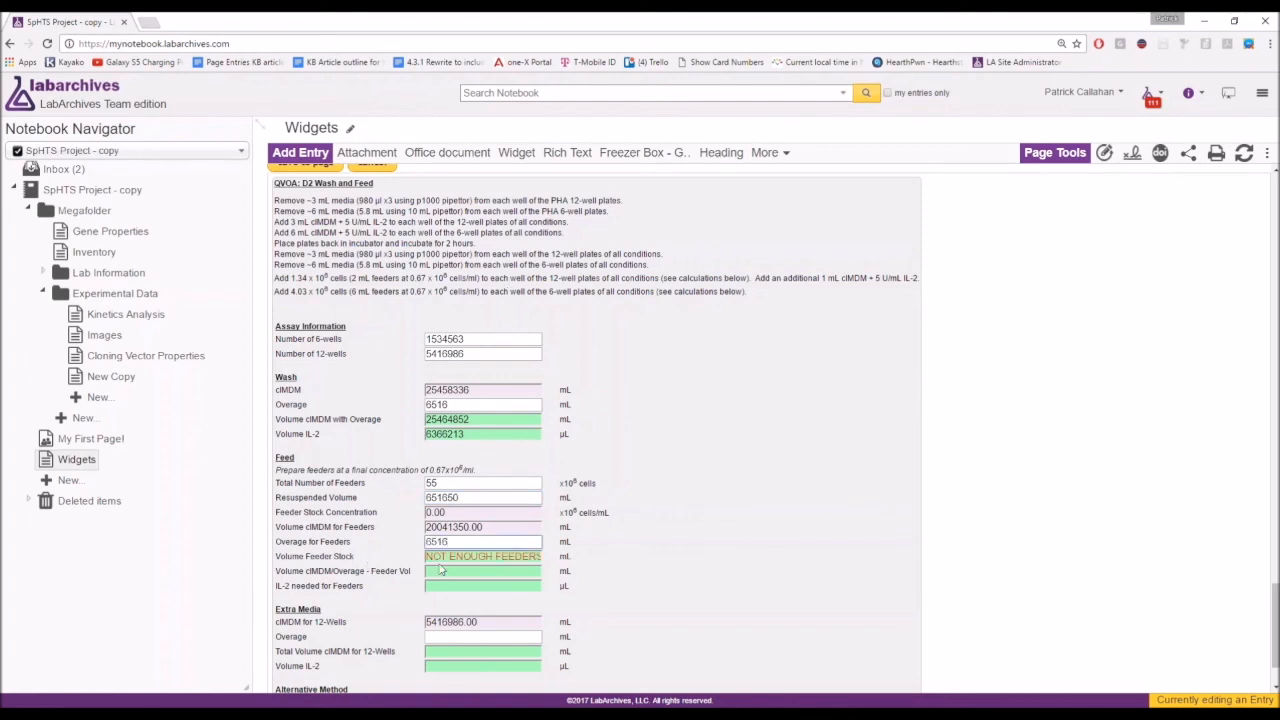
{"action": "left_click", "coordinate": [462, 480]}
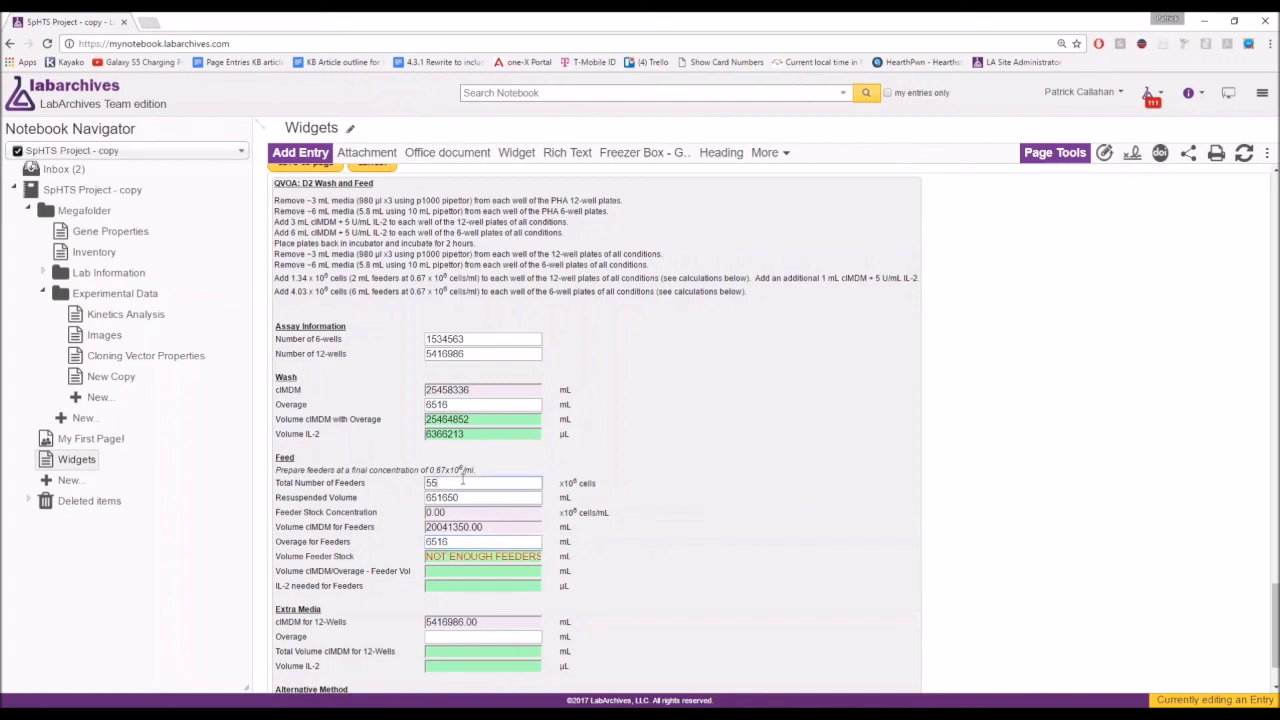
{"action": "type", "text": "65169435465"}
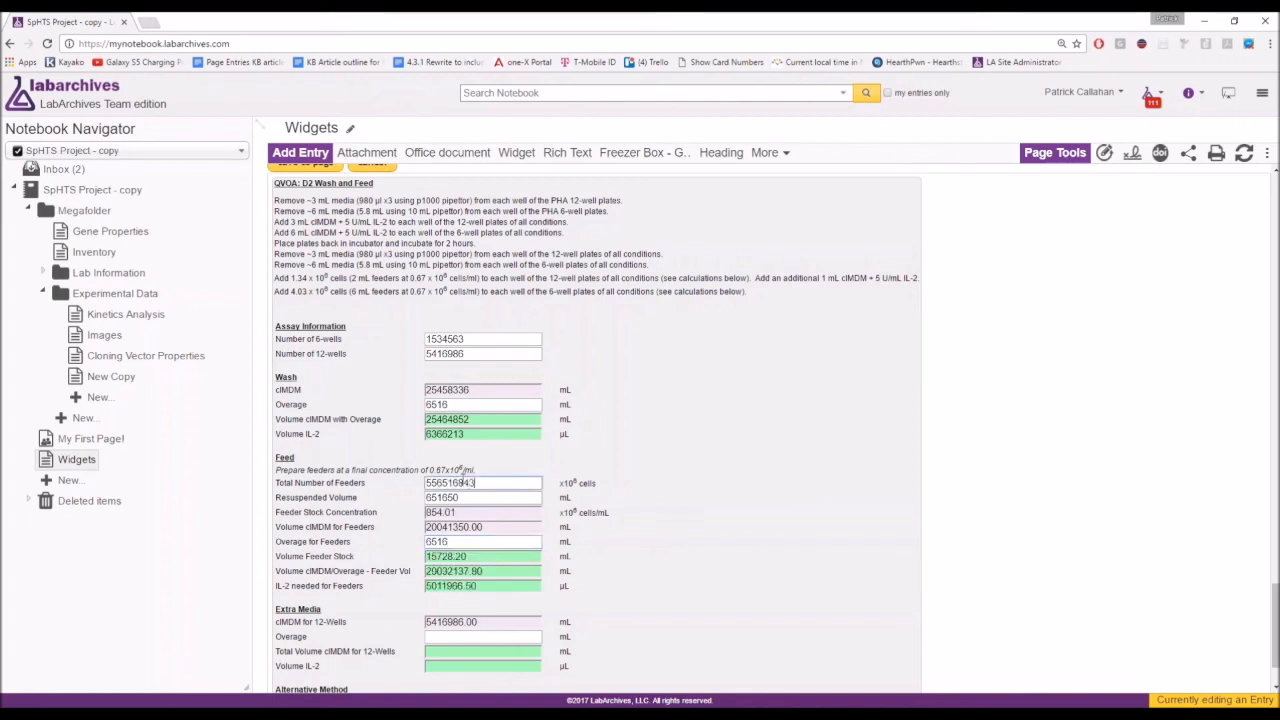
{"action": "key", "text": "BackSpace"}
{"action": "key", "text": "BackSpace"}
Enter Extra Media overage 456 and Alternative Method overage 4568, then save the calculator entry.
{"action": "scroll", "coordinate": [474, 563], "scroll_direction": "down", "scroll_amount": 1}
{"action": "left_click", "coordinate": [474, 570]}
{"action": "type", "text": "456"}
{"action": "scroll", "coordinate": [474, 570], "scroll_direction": "down", "scroll_amount": 1}
{"action": "left_click", "coordinate": [452, 641]}
{"action": "type", "text": "4568"}
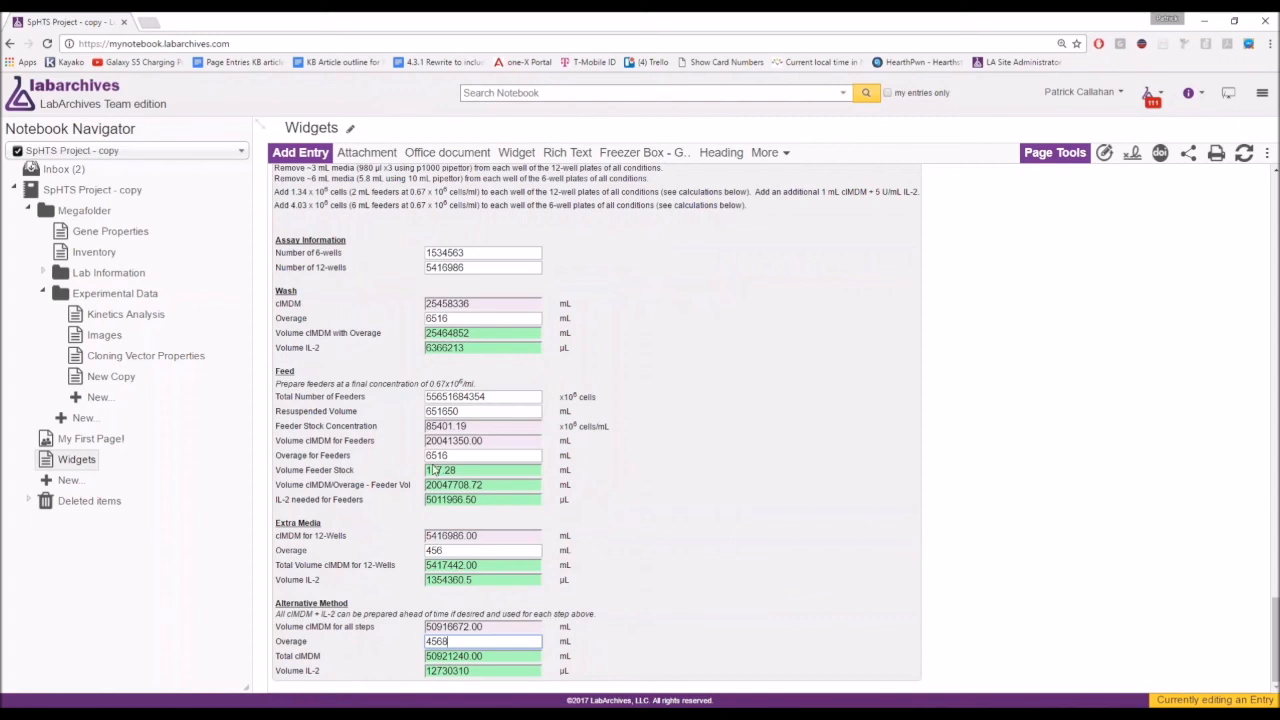
{"action": "double_click", "coordinate": [575, 470]}
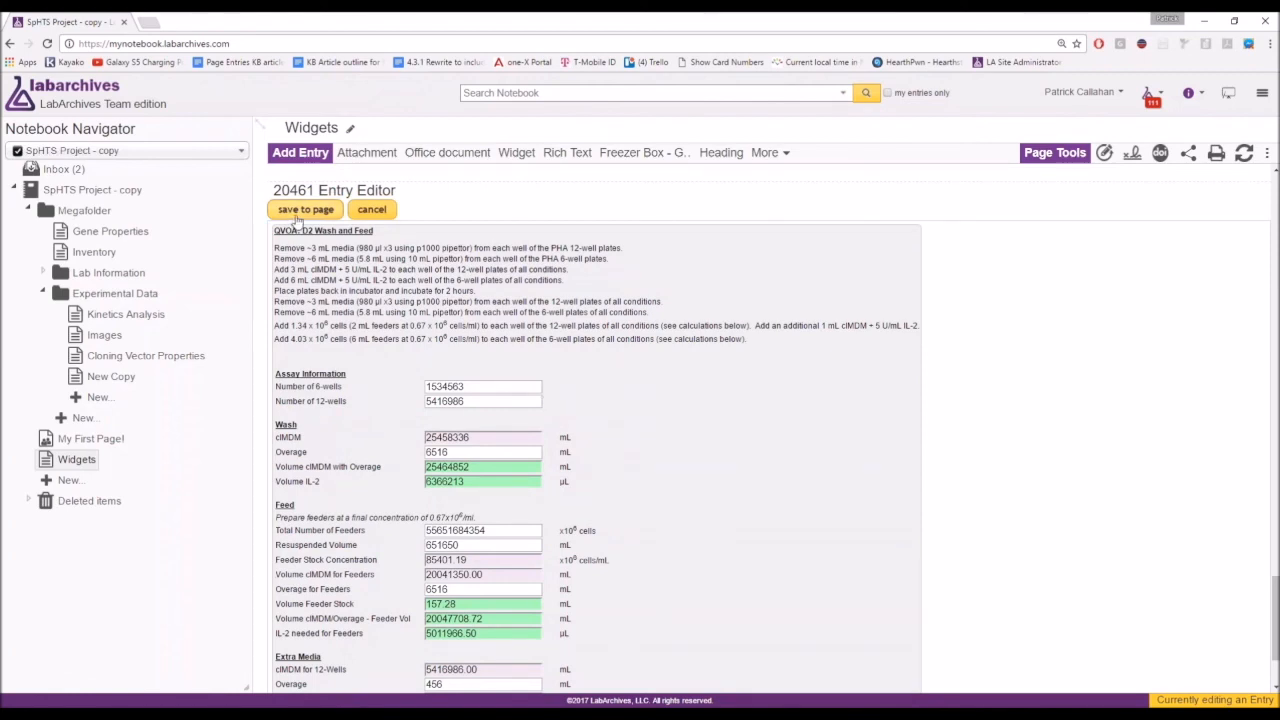
{"action": "left_click", "coordinate": [304, 210]}
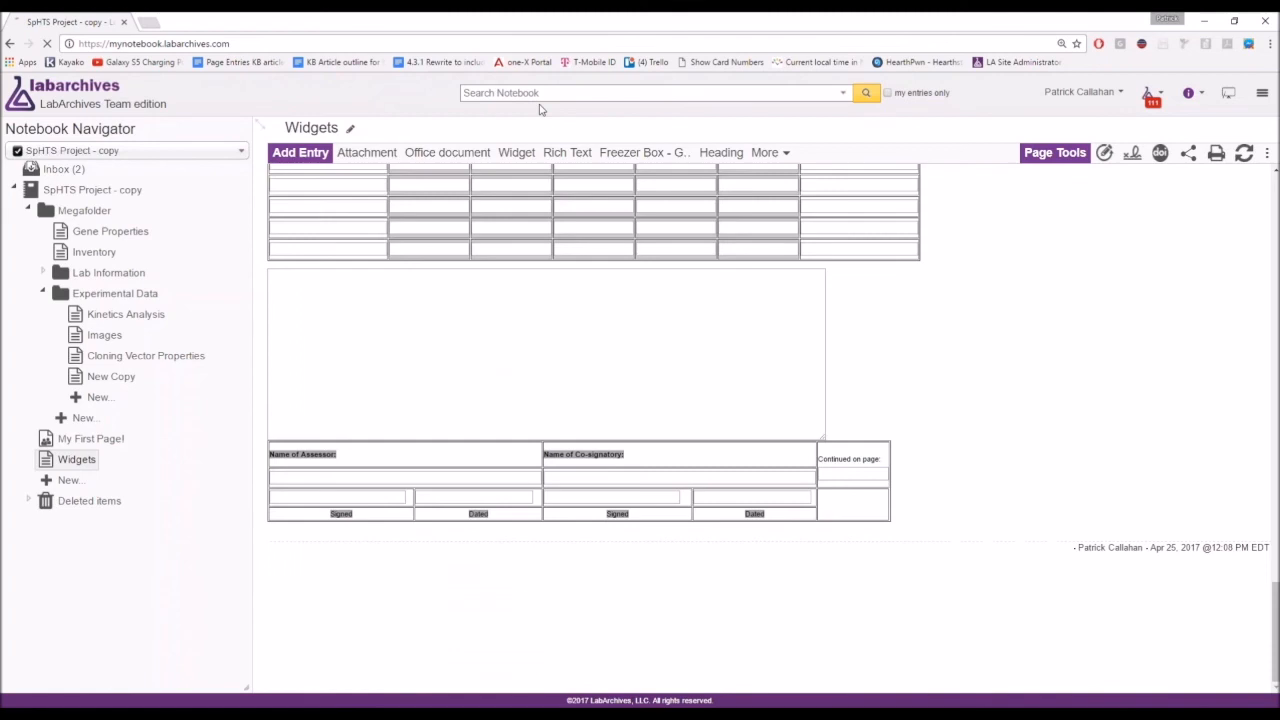
Type an e-mail address into Search Notebook, clear it, and enter a support e-mail address.
{"action": "left_click", "coordinate": [555, 97]}
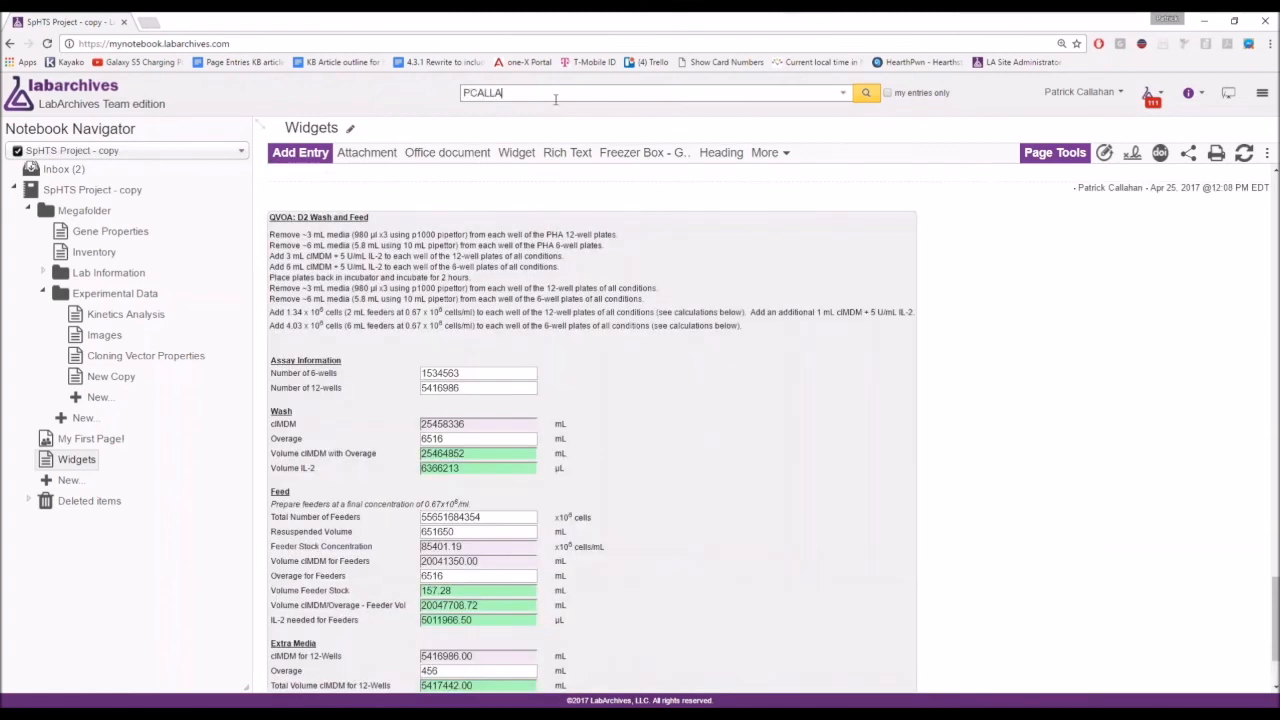
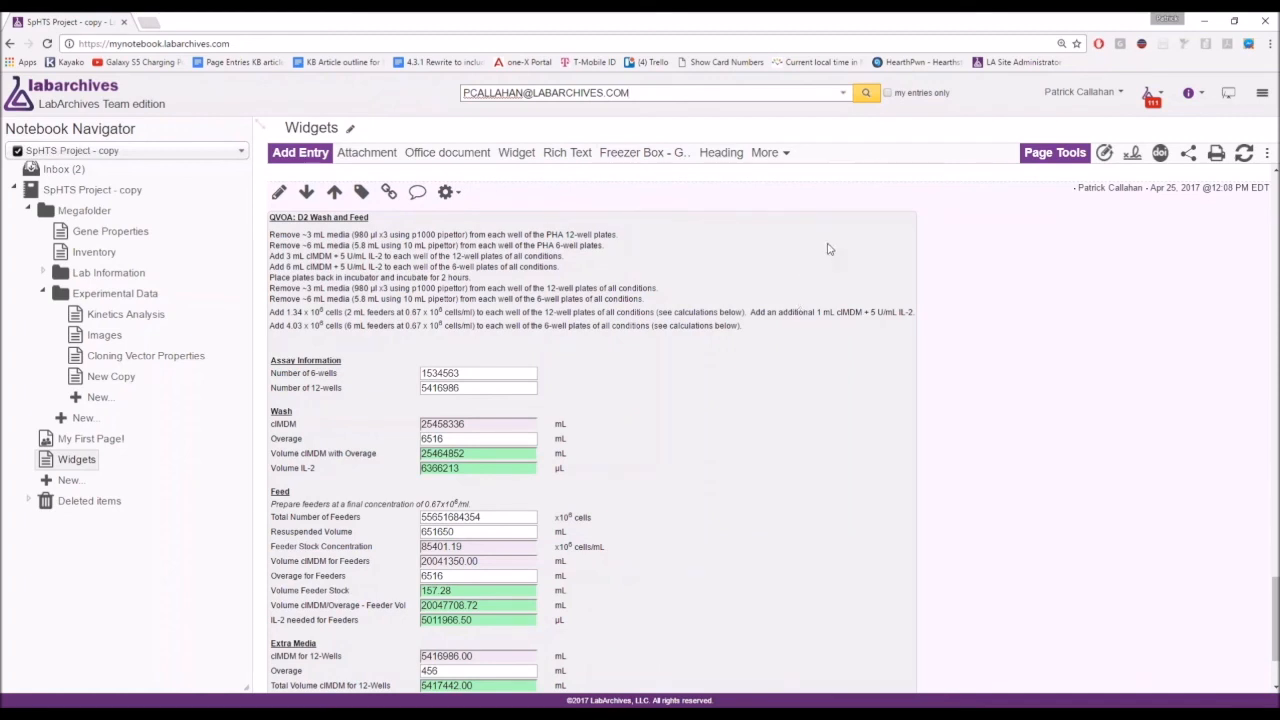
{"action": "key", "text": "ctrl+a"}
{"action": "key", "text": "BackSpace"}
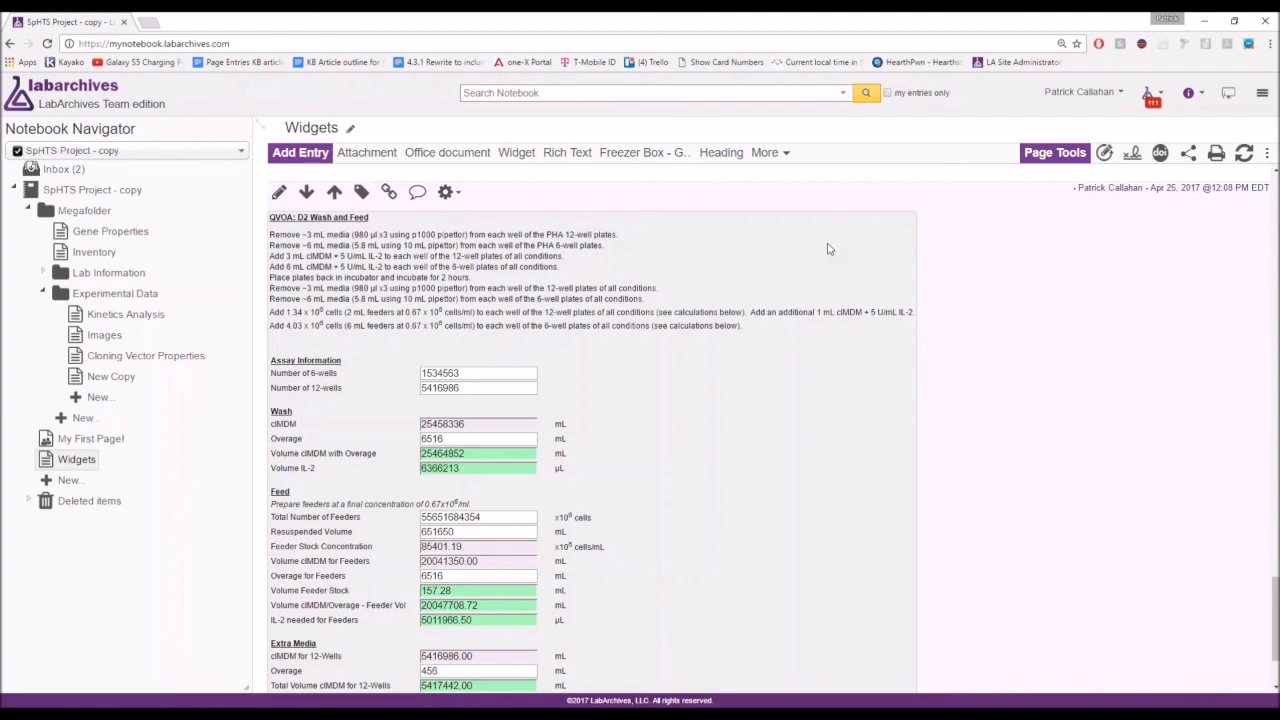
Open the LabArchives help site from the info menu and click into its search.
{"action": "left_click", "coordinate": [1189, 94]}
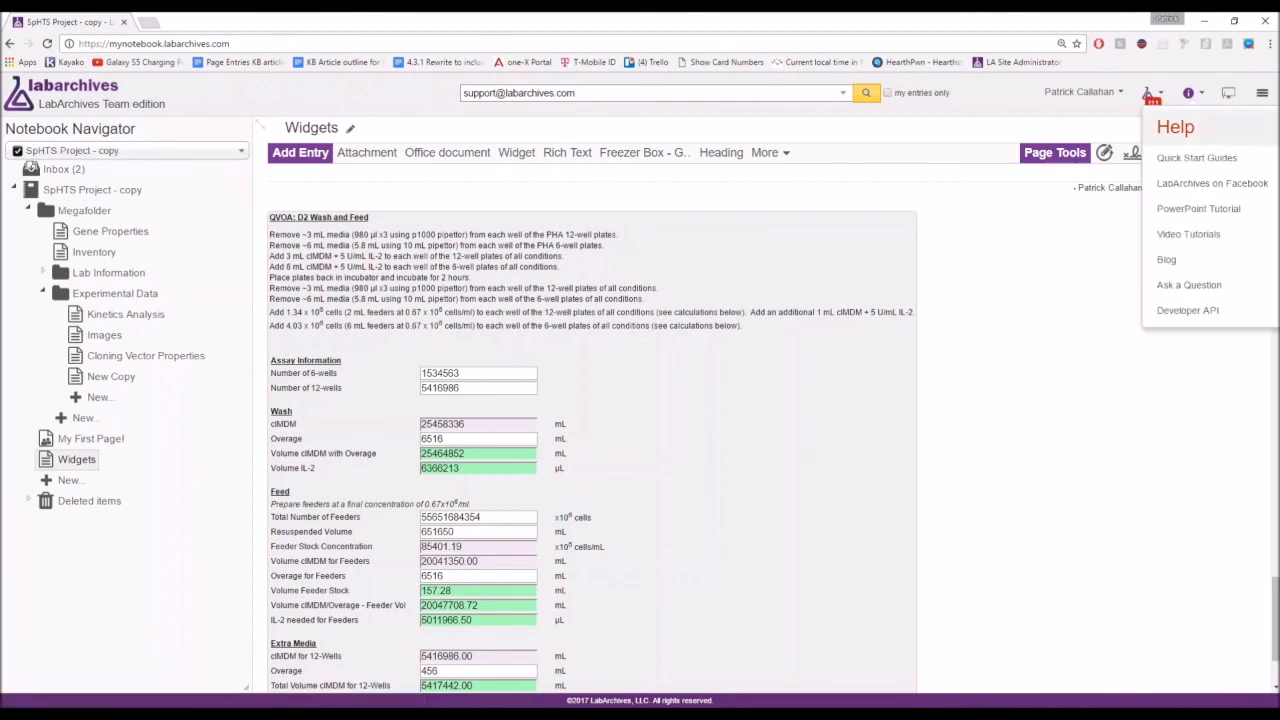
{"action": "left_click", "coordinate": [1199, 134]}
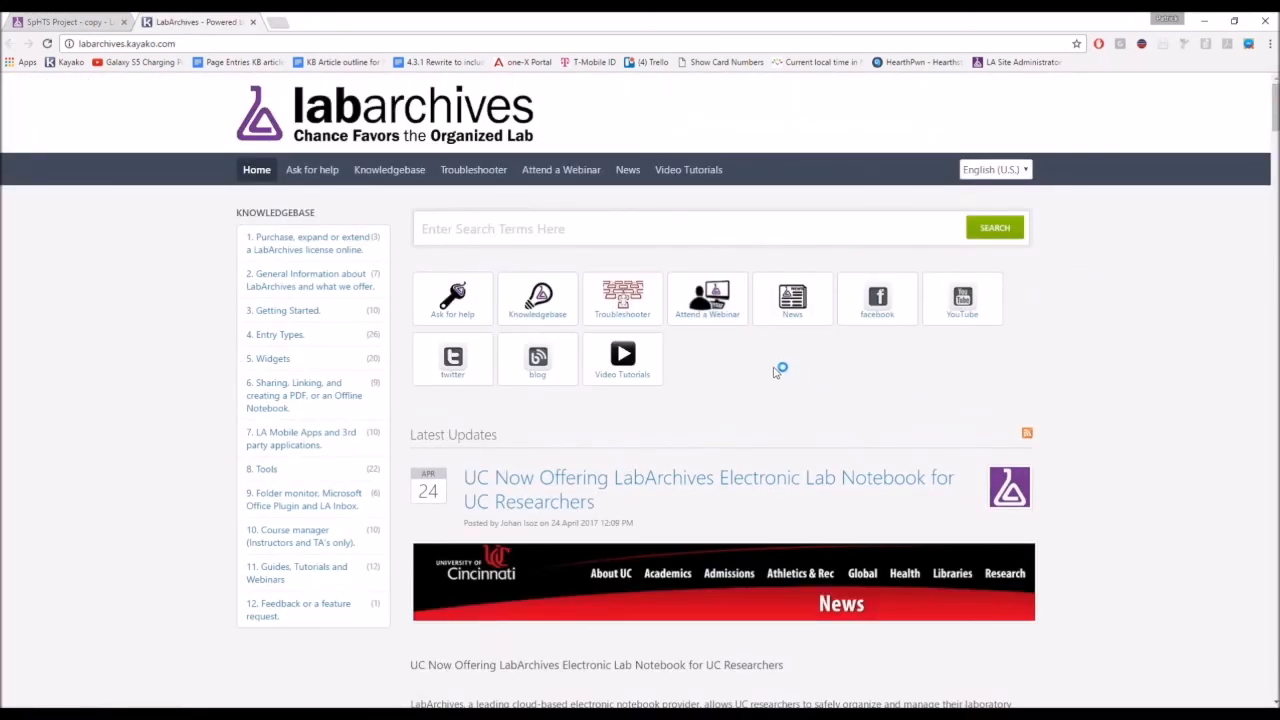
{"action": "left_click", "coordinate": [693, 235]}
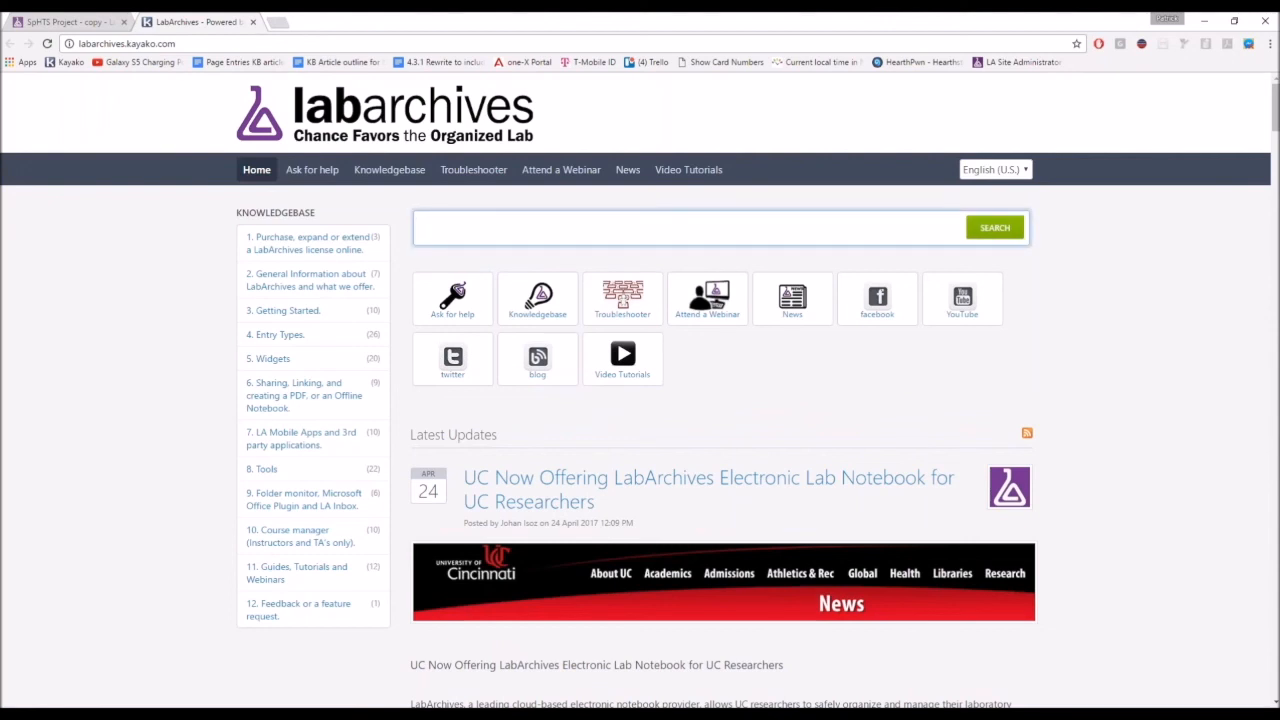